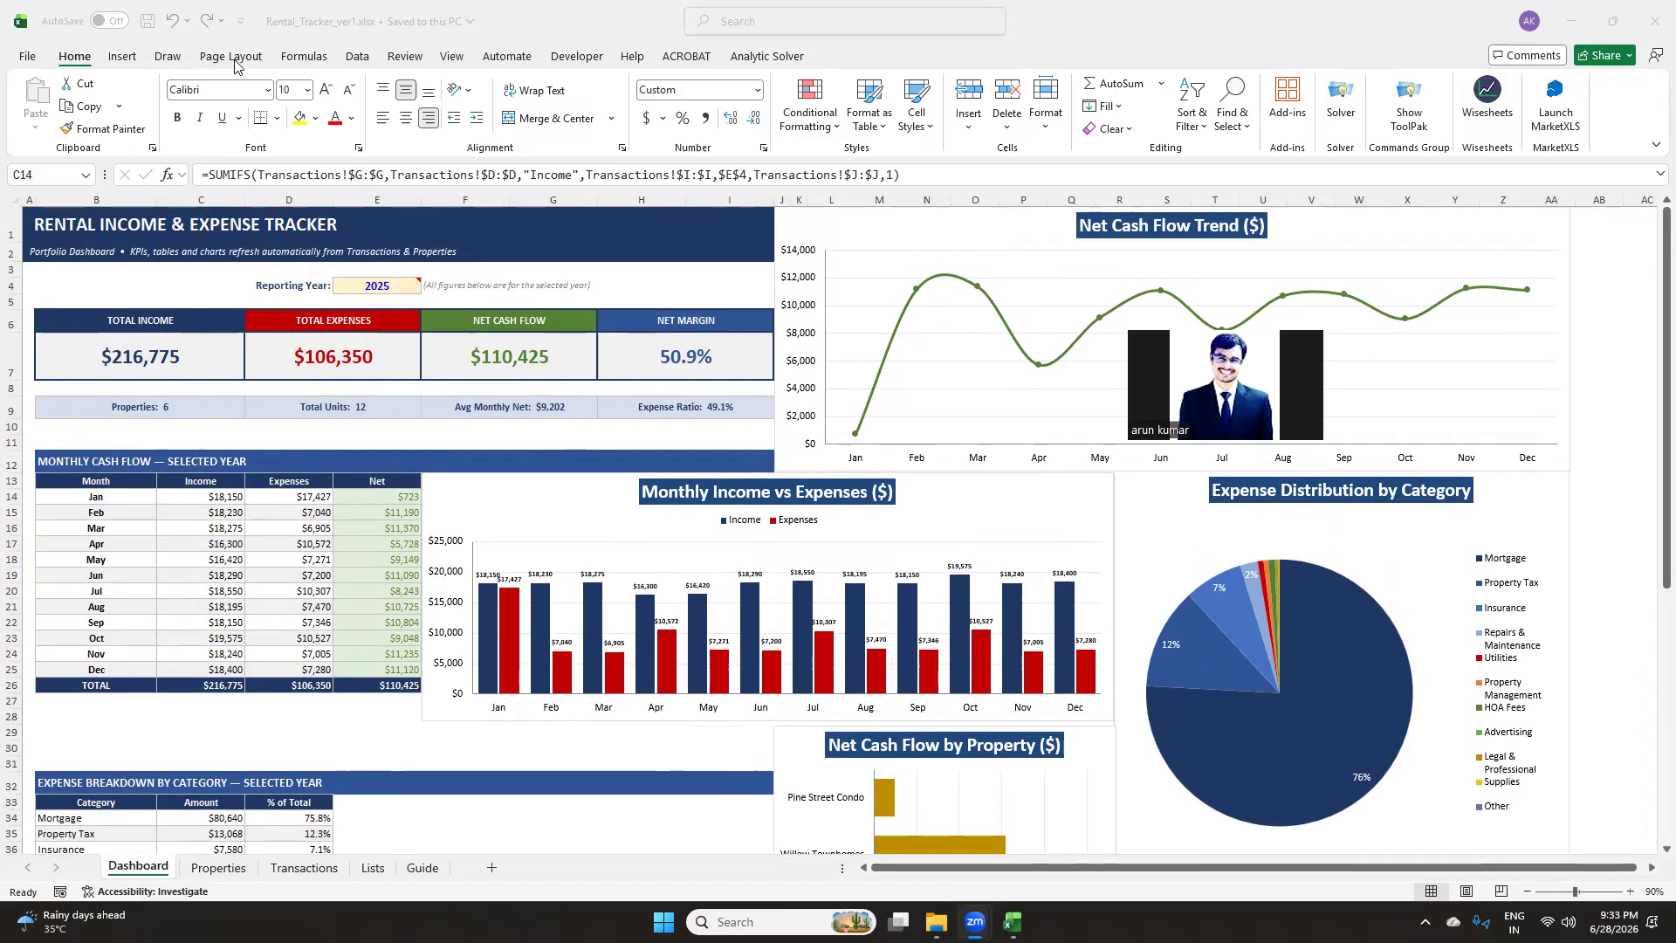
Examine the dashboard's reporting year cell and the four KPI cards
click(397, 291)
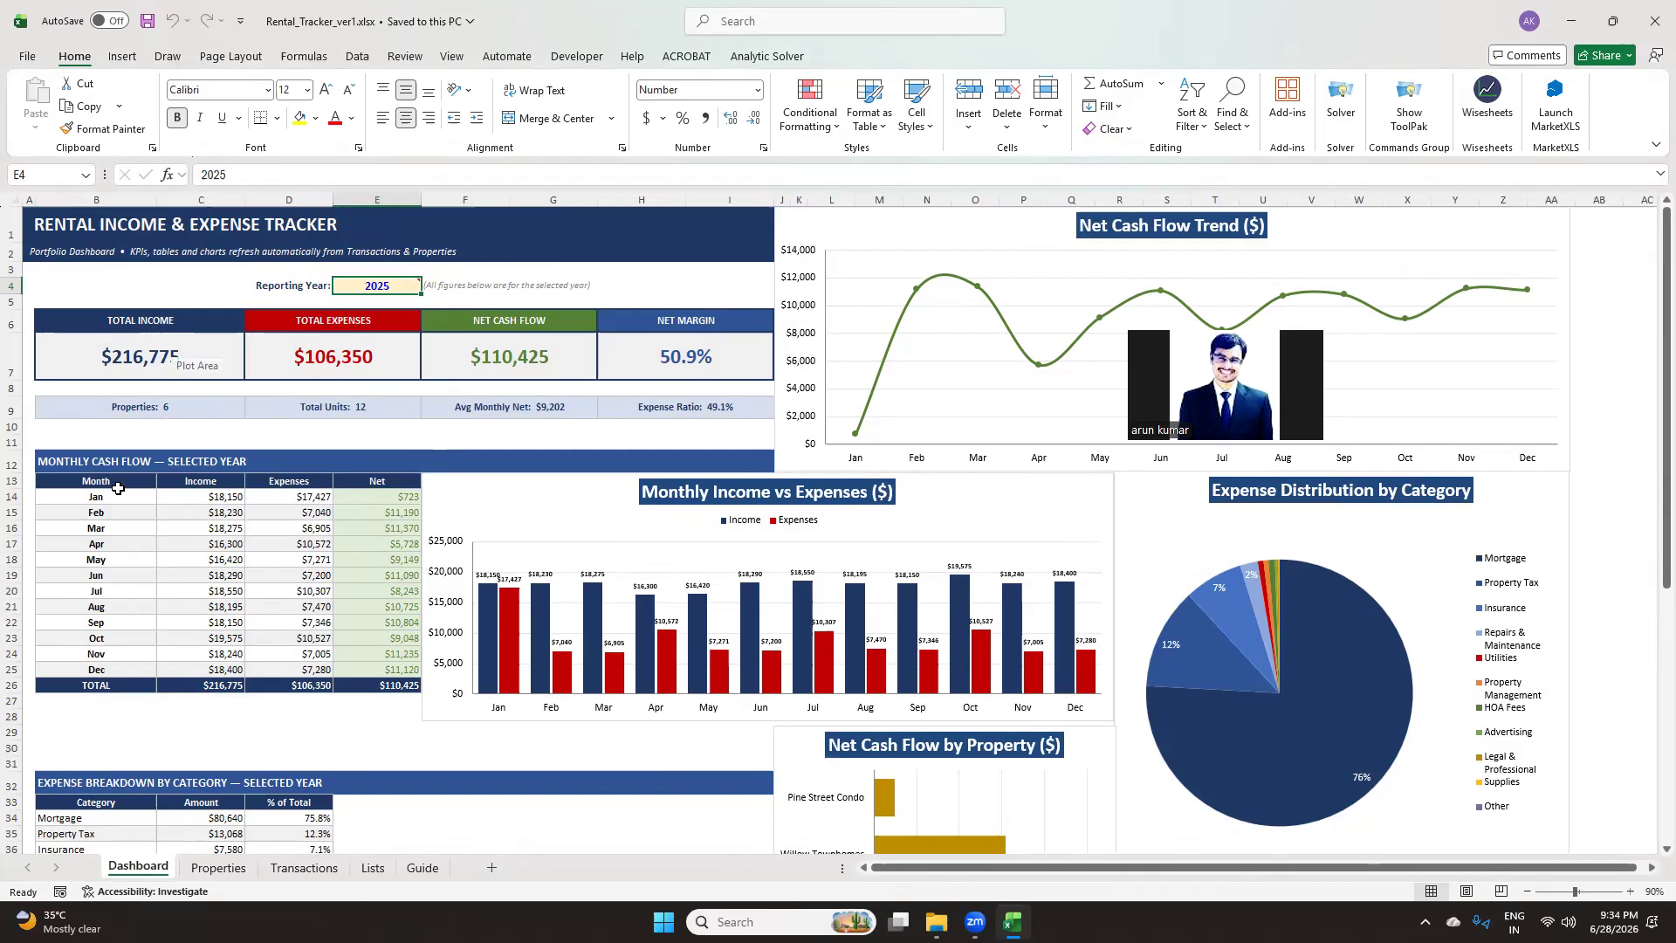
click(195, 316)
click(341, 318)
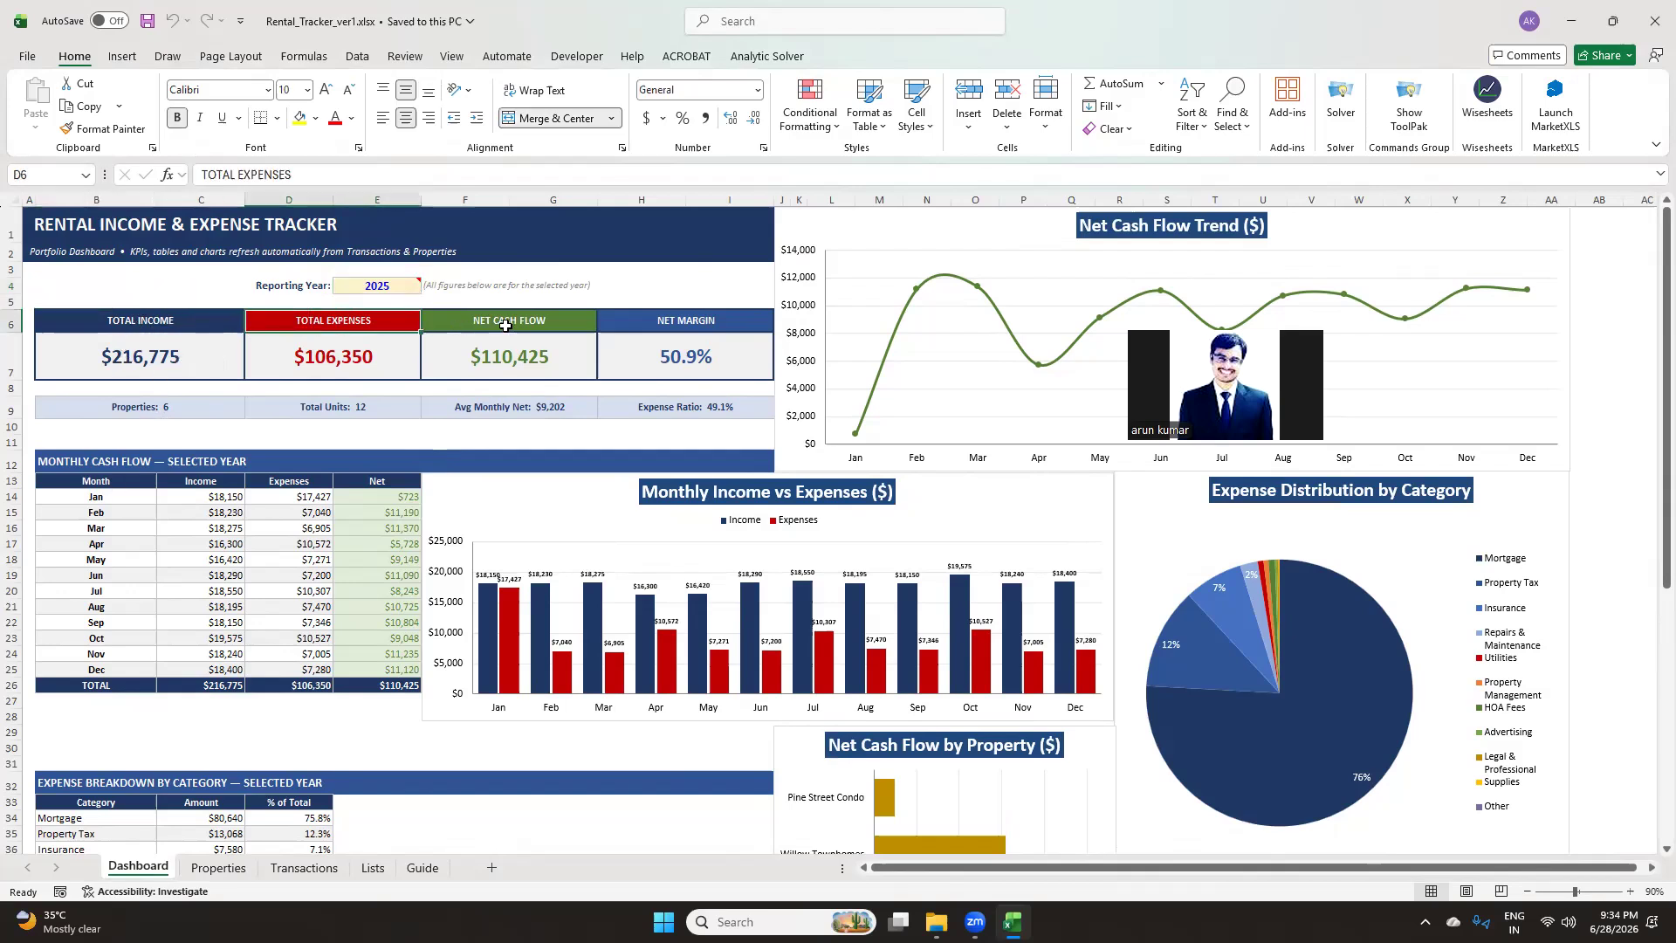
click(463, 326)
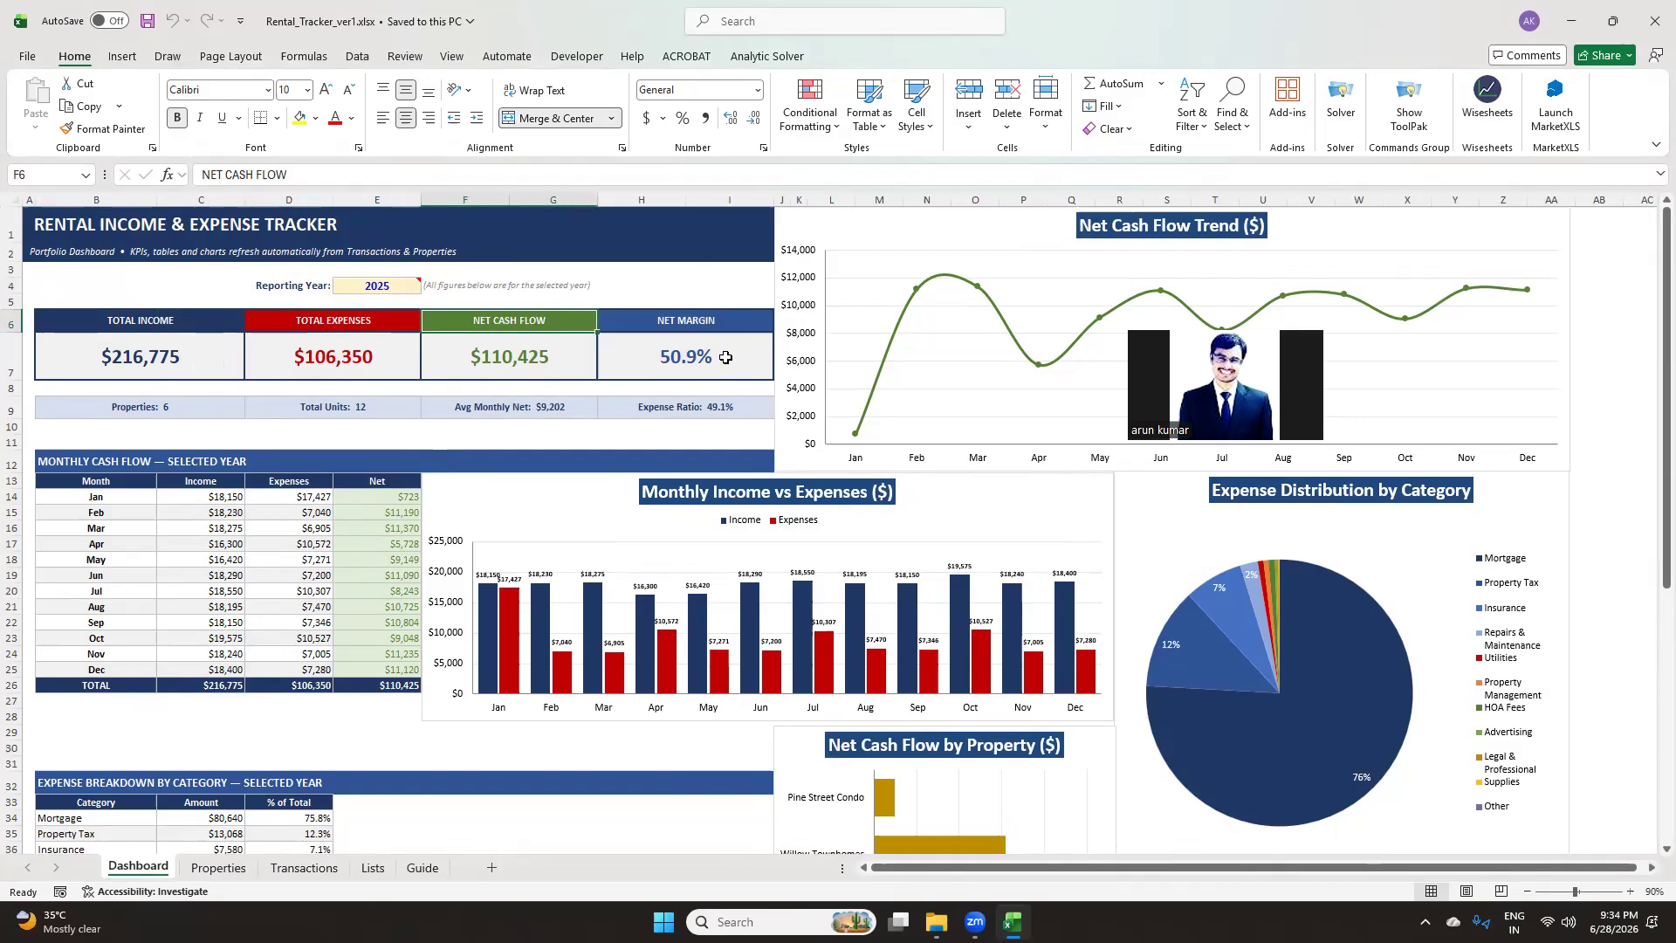
click(730, 328)
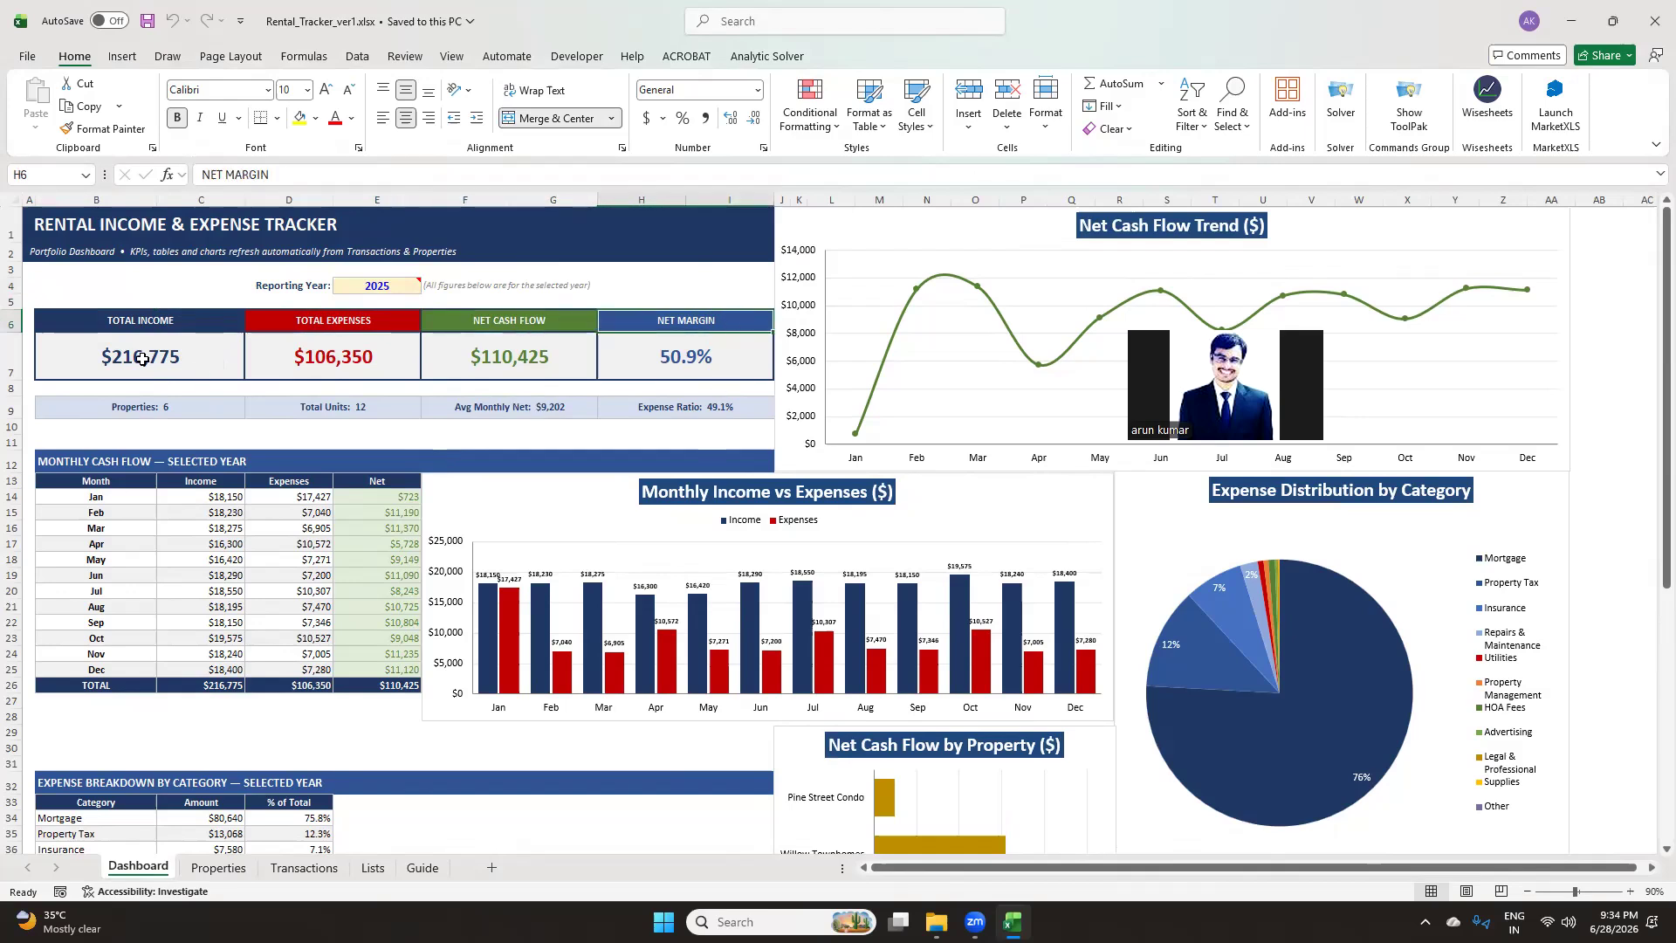
click(160, 361)
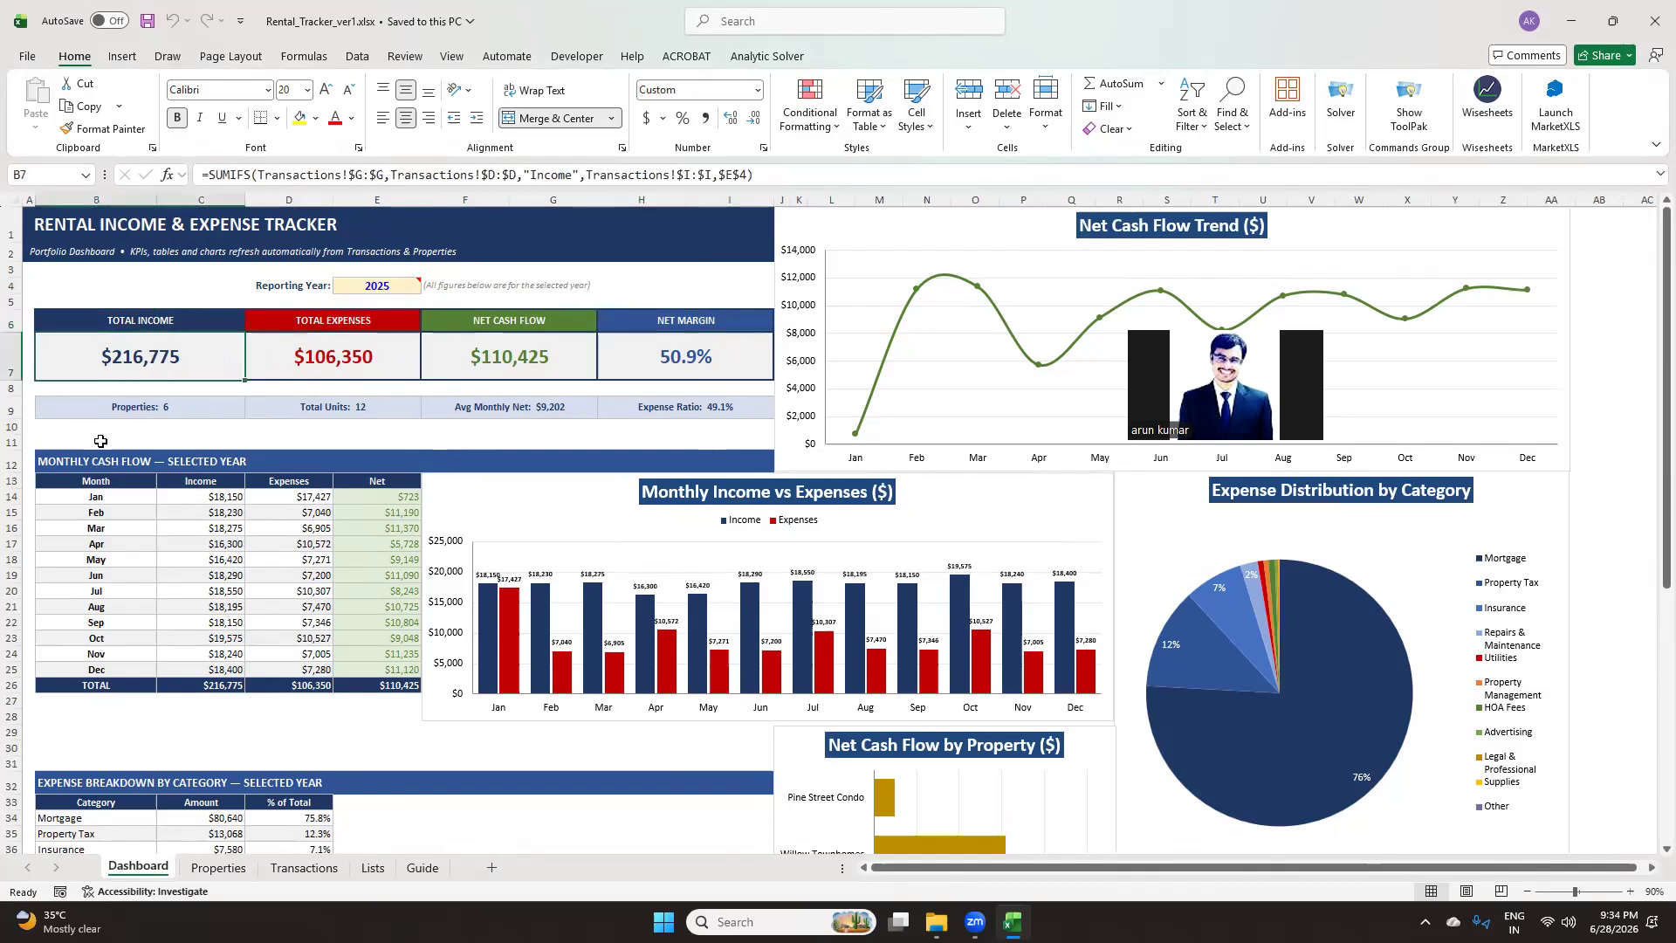
click(101, 441)
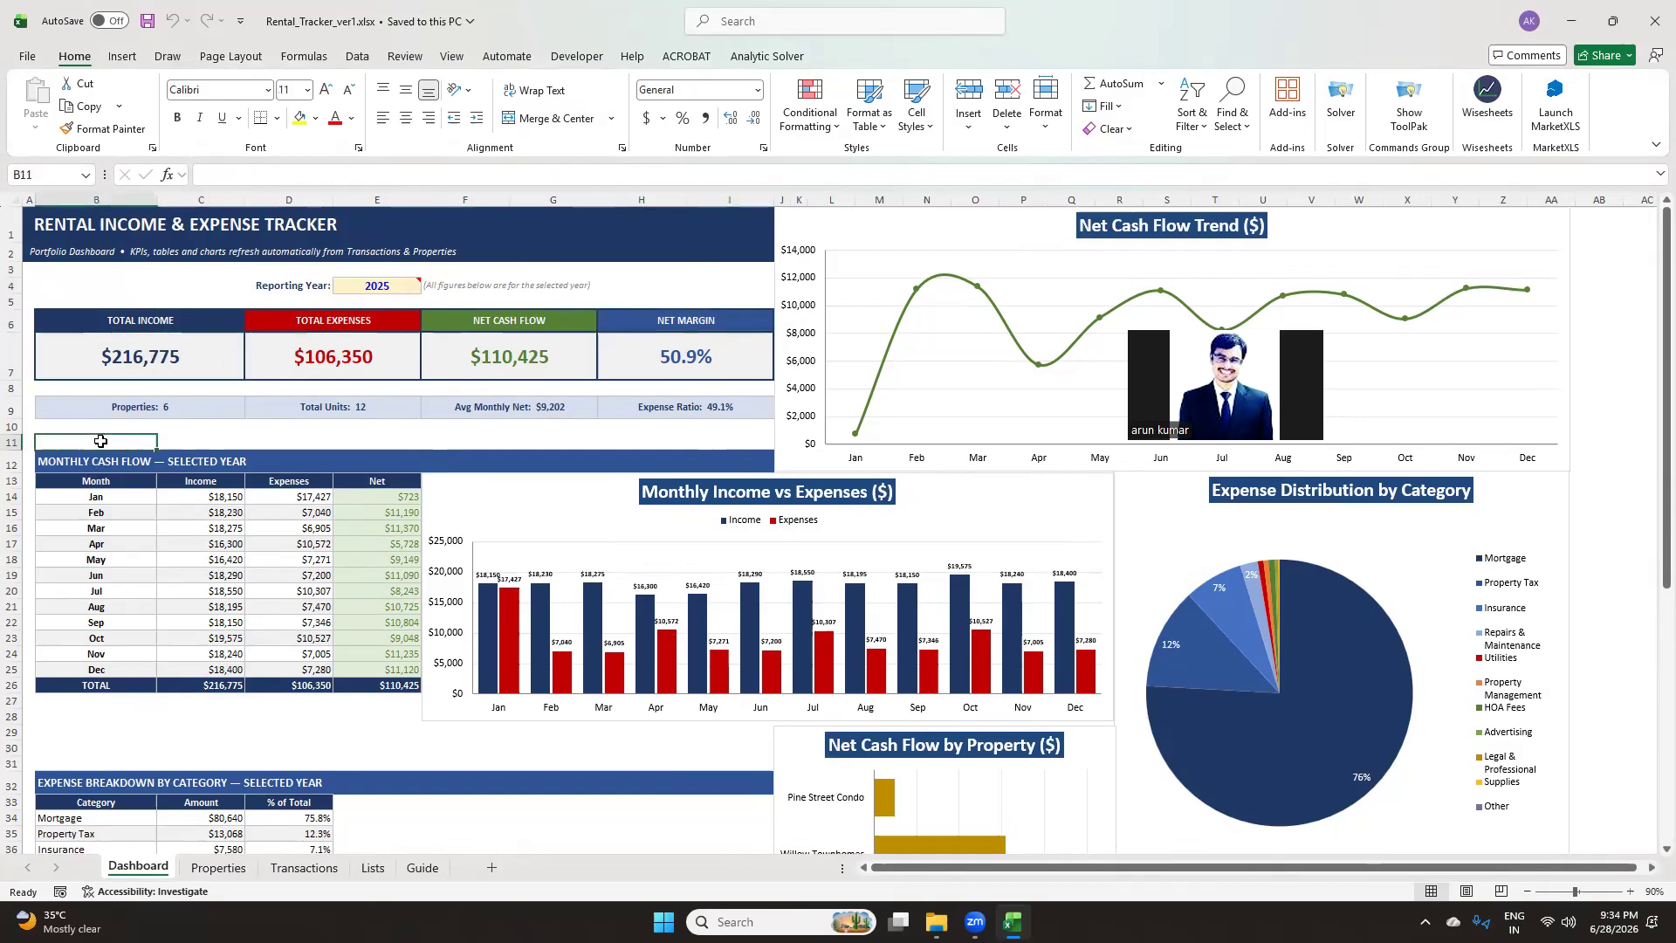
Browse the other sheets, then review the dashboard's KPI cards, monthly table and charts
click(223, 868)
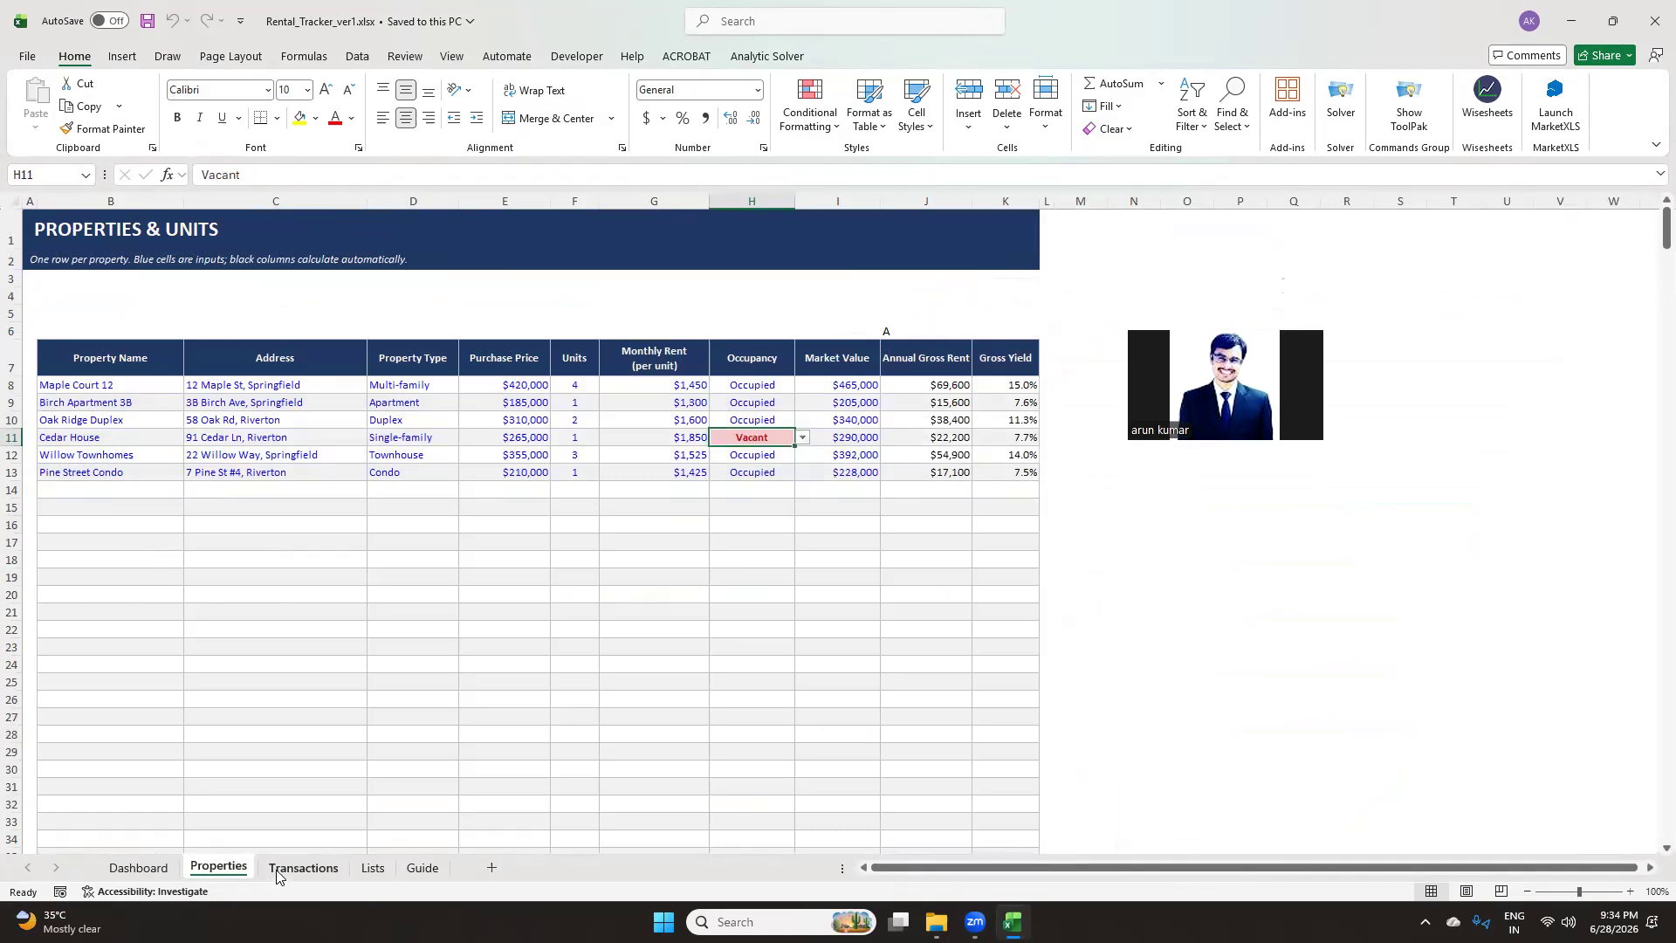
click(276, 873)
click(138, 867)
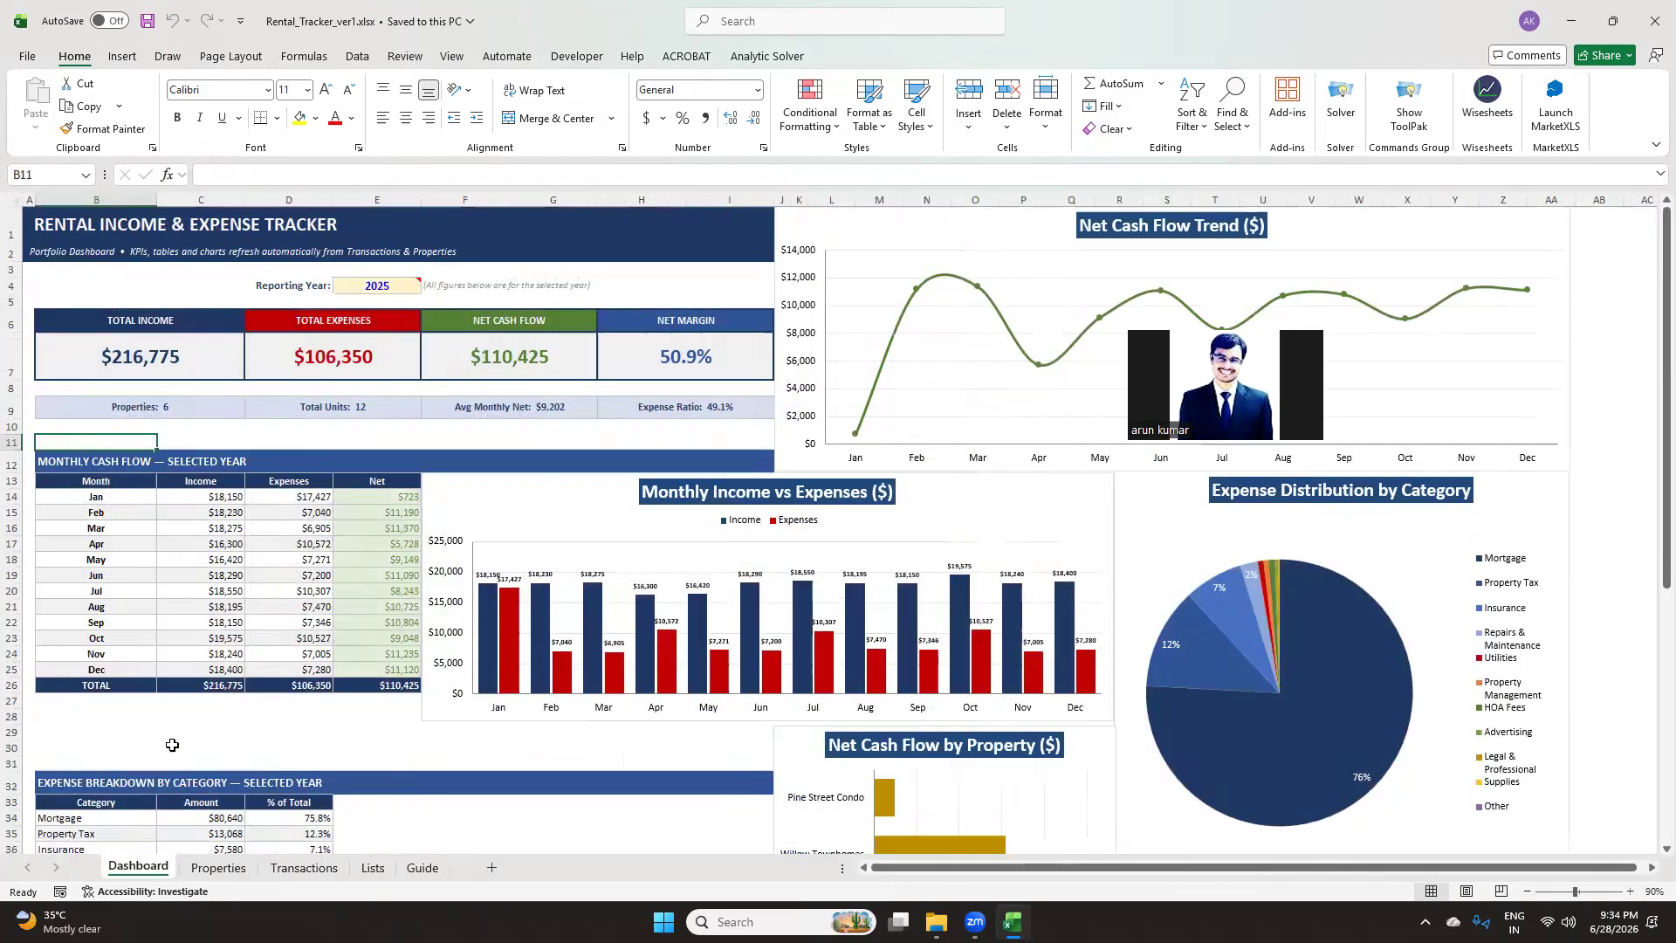
click(264, 732)
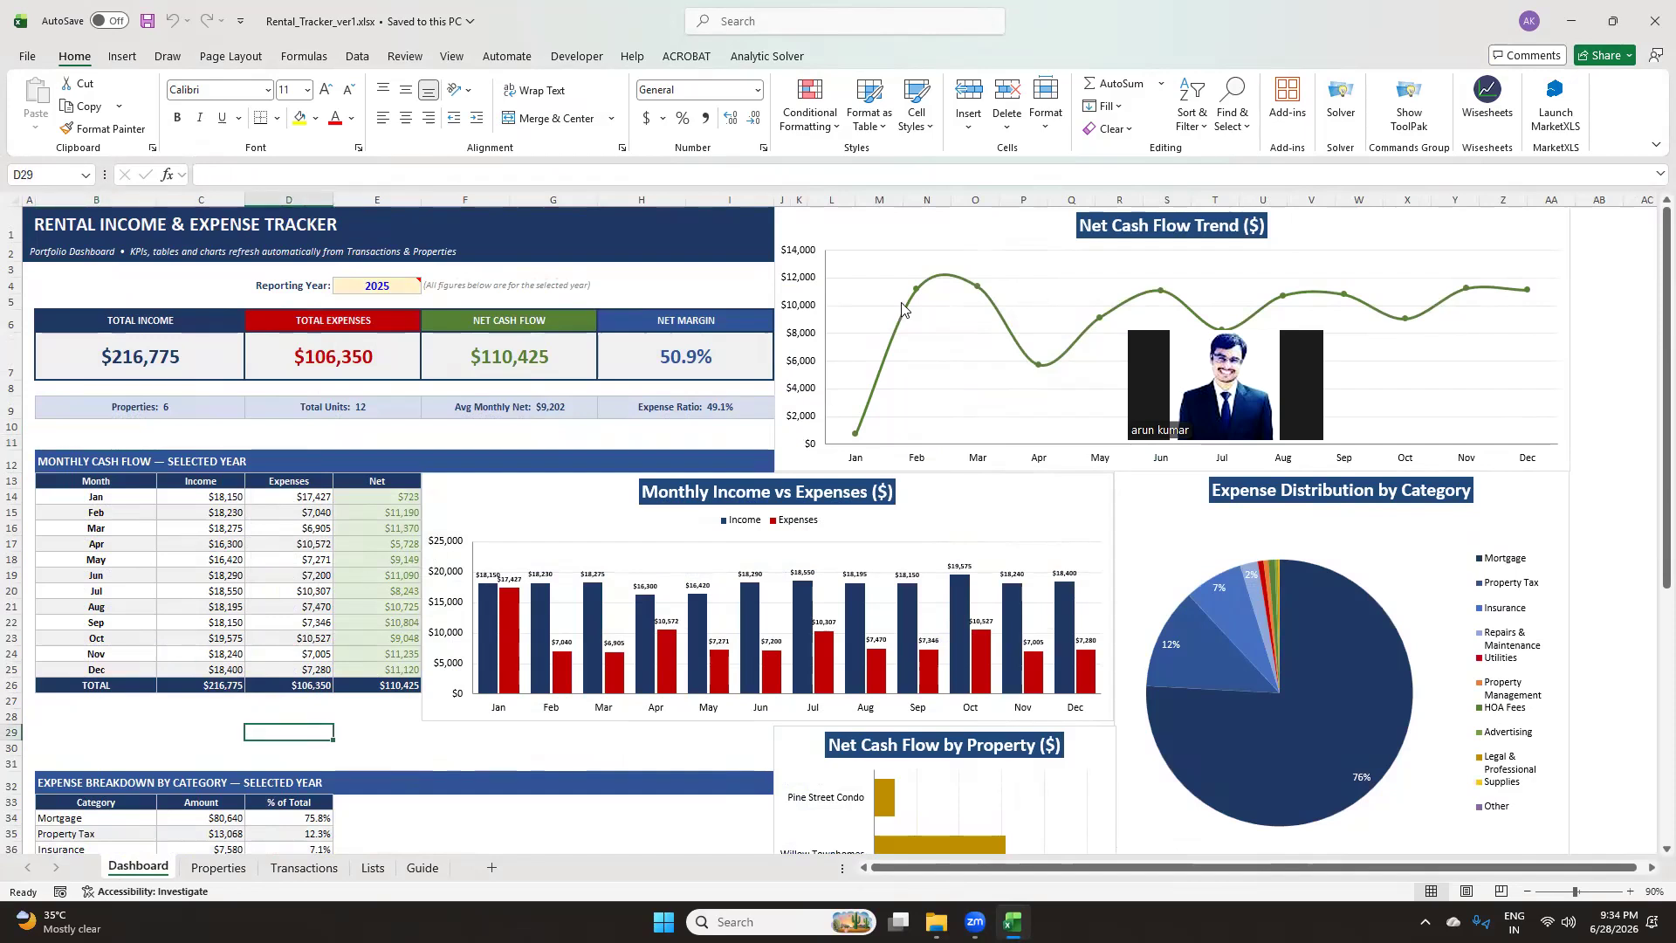
click(175, 319)
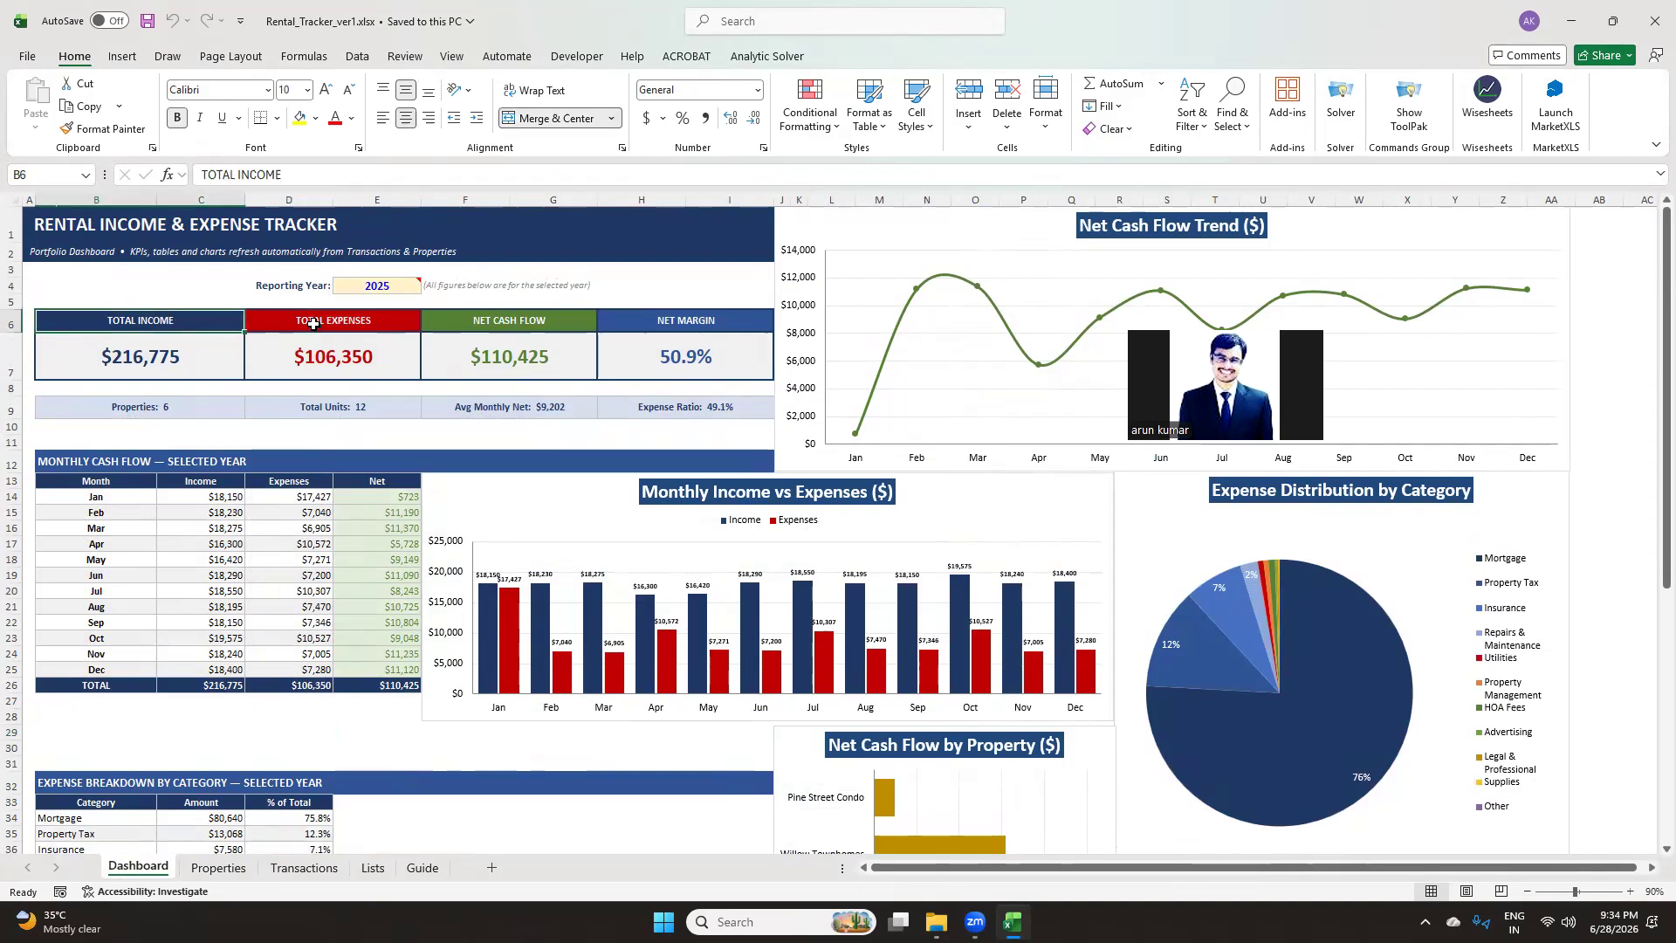
click(312, 323)
click(467, 330)
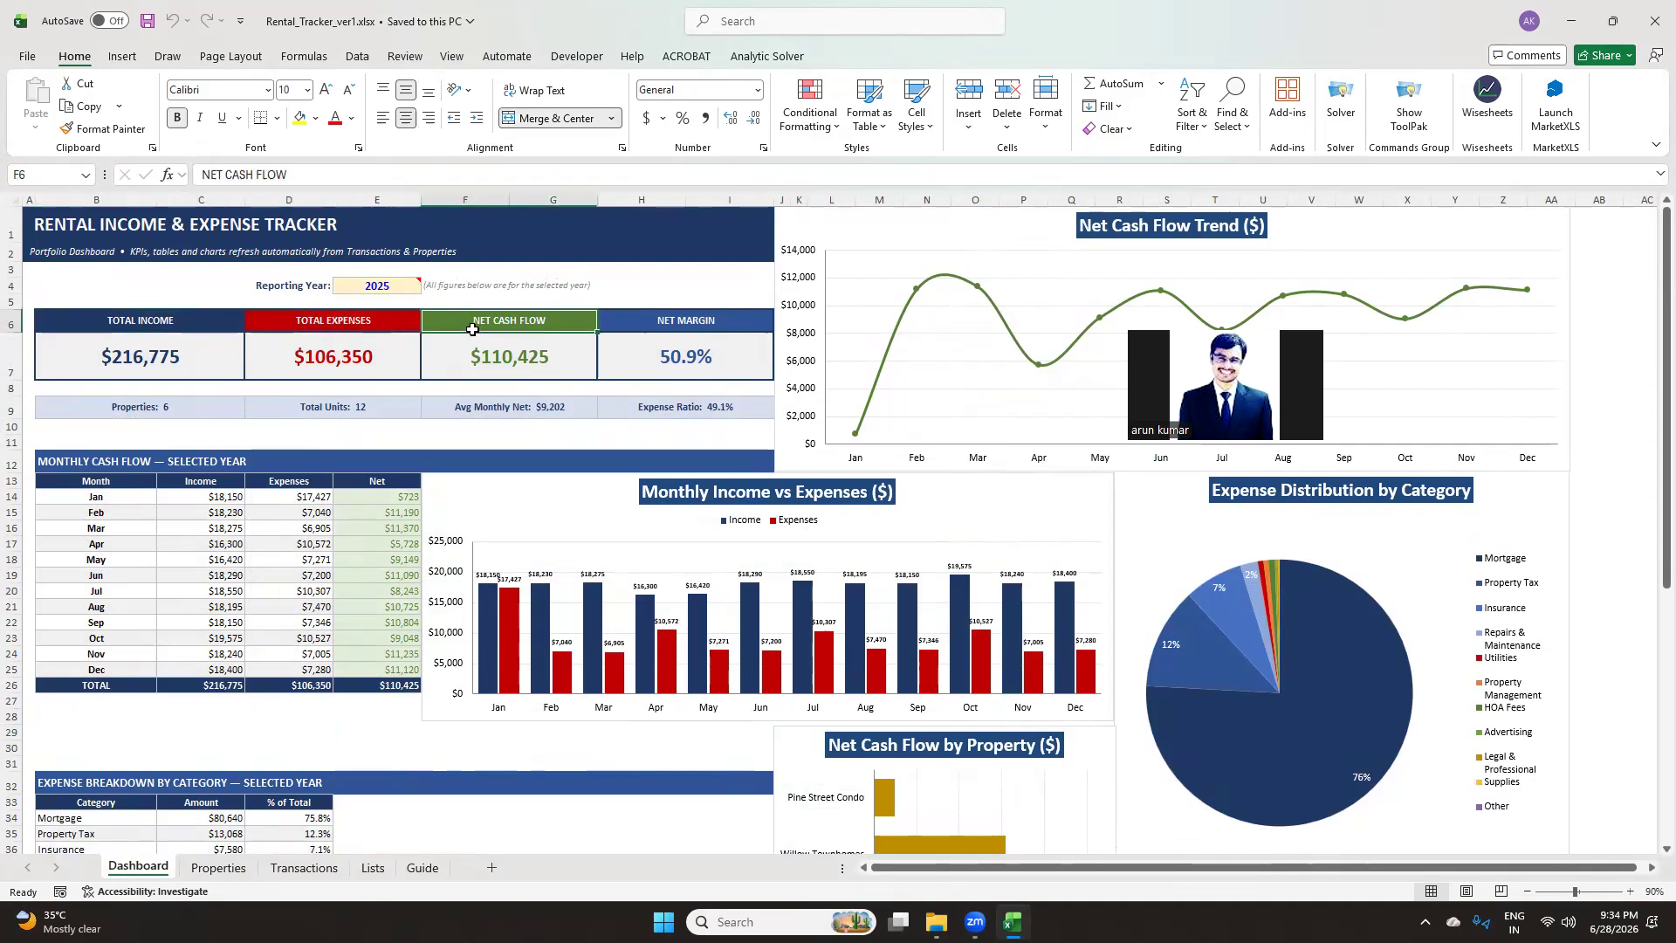
click(644, 326)
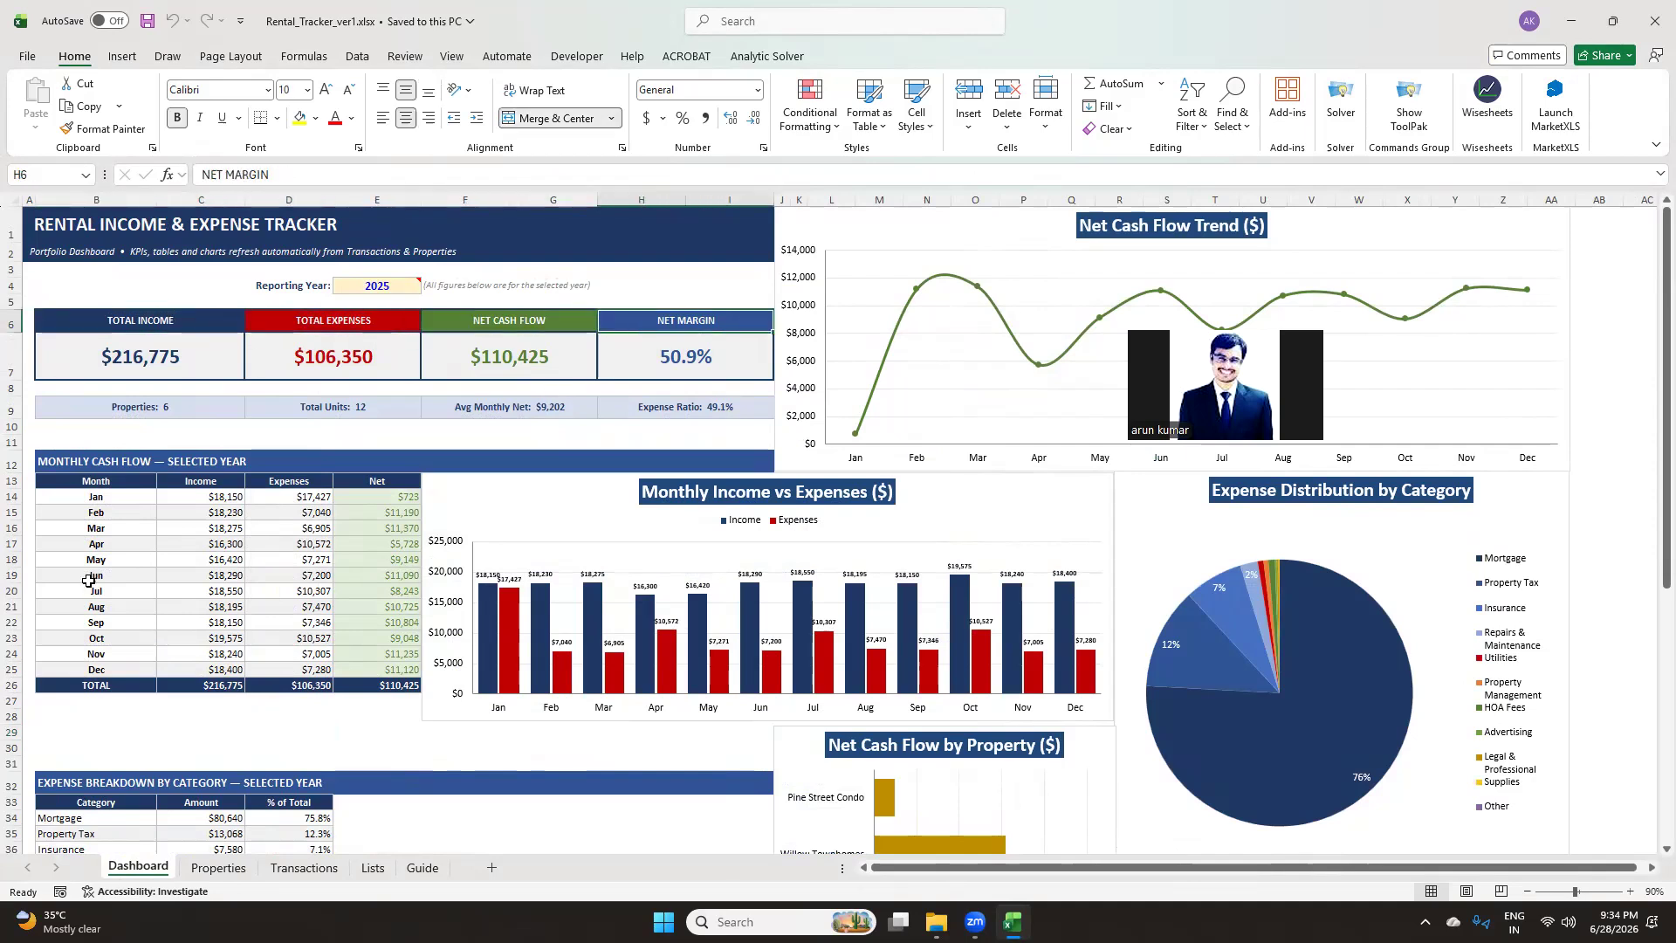
scroll(89, 581, down, 1)
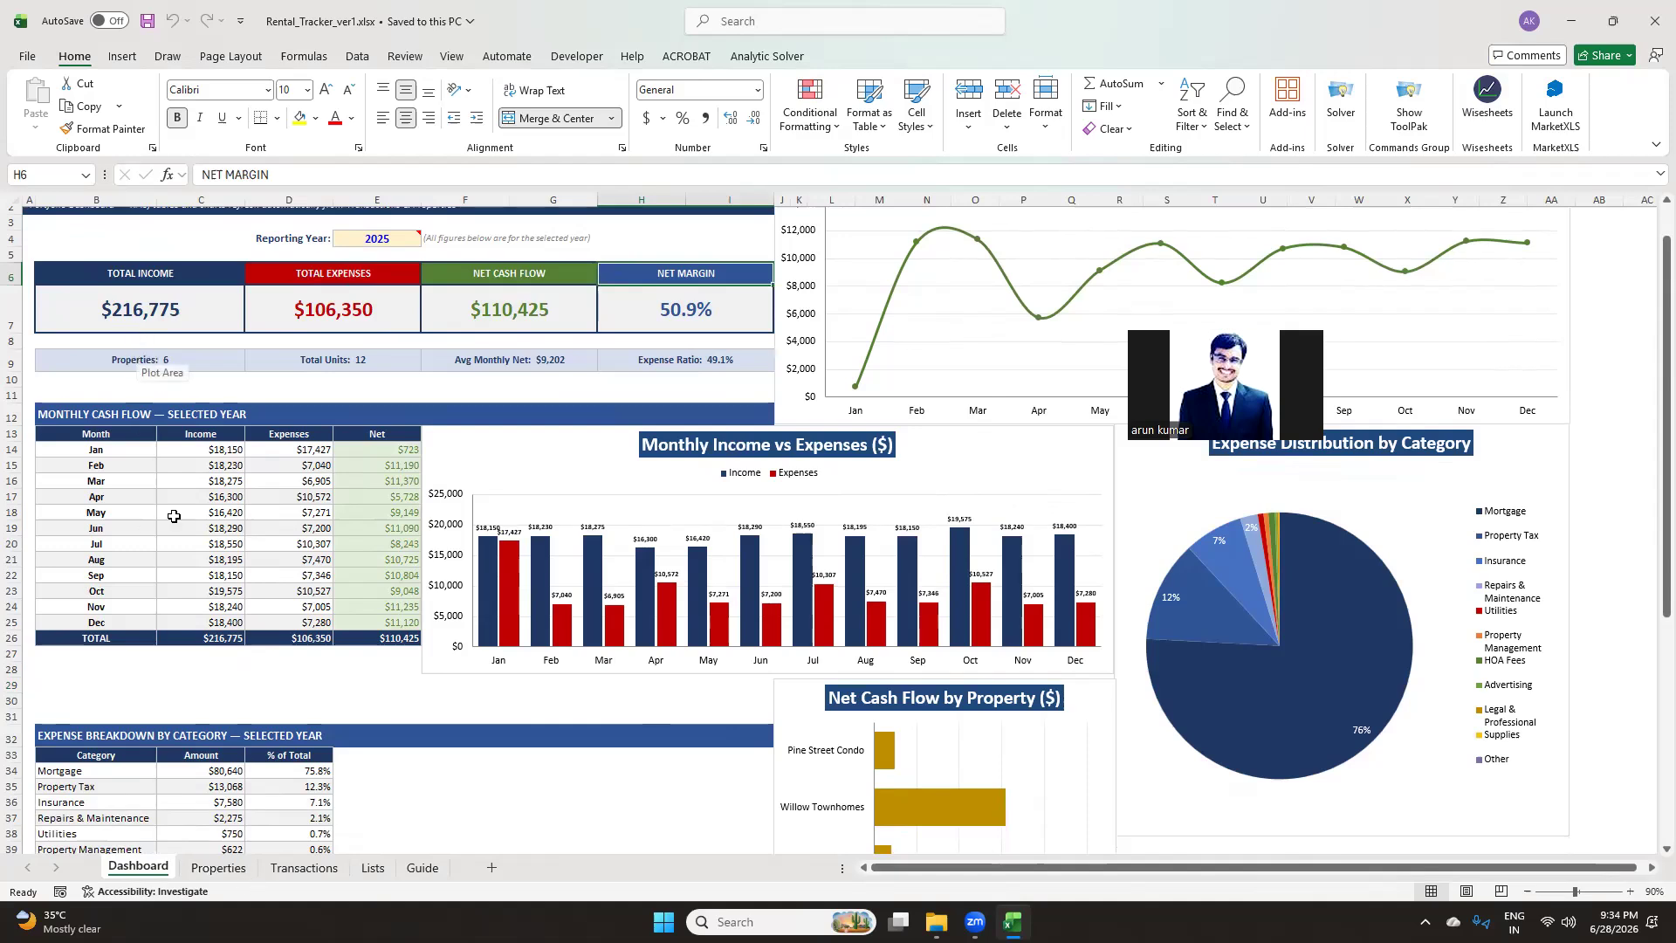
Review the Properties sheet's column headers and the Occupancy drop-down options
click(218, 867)
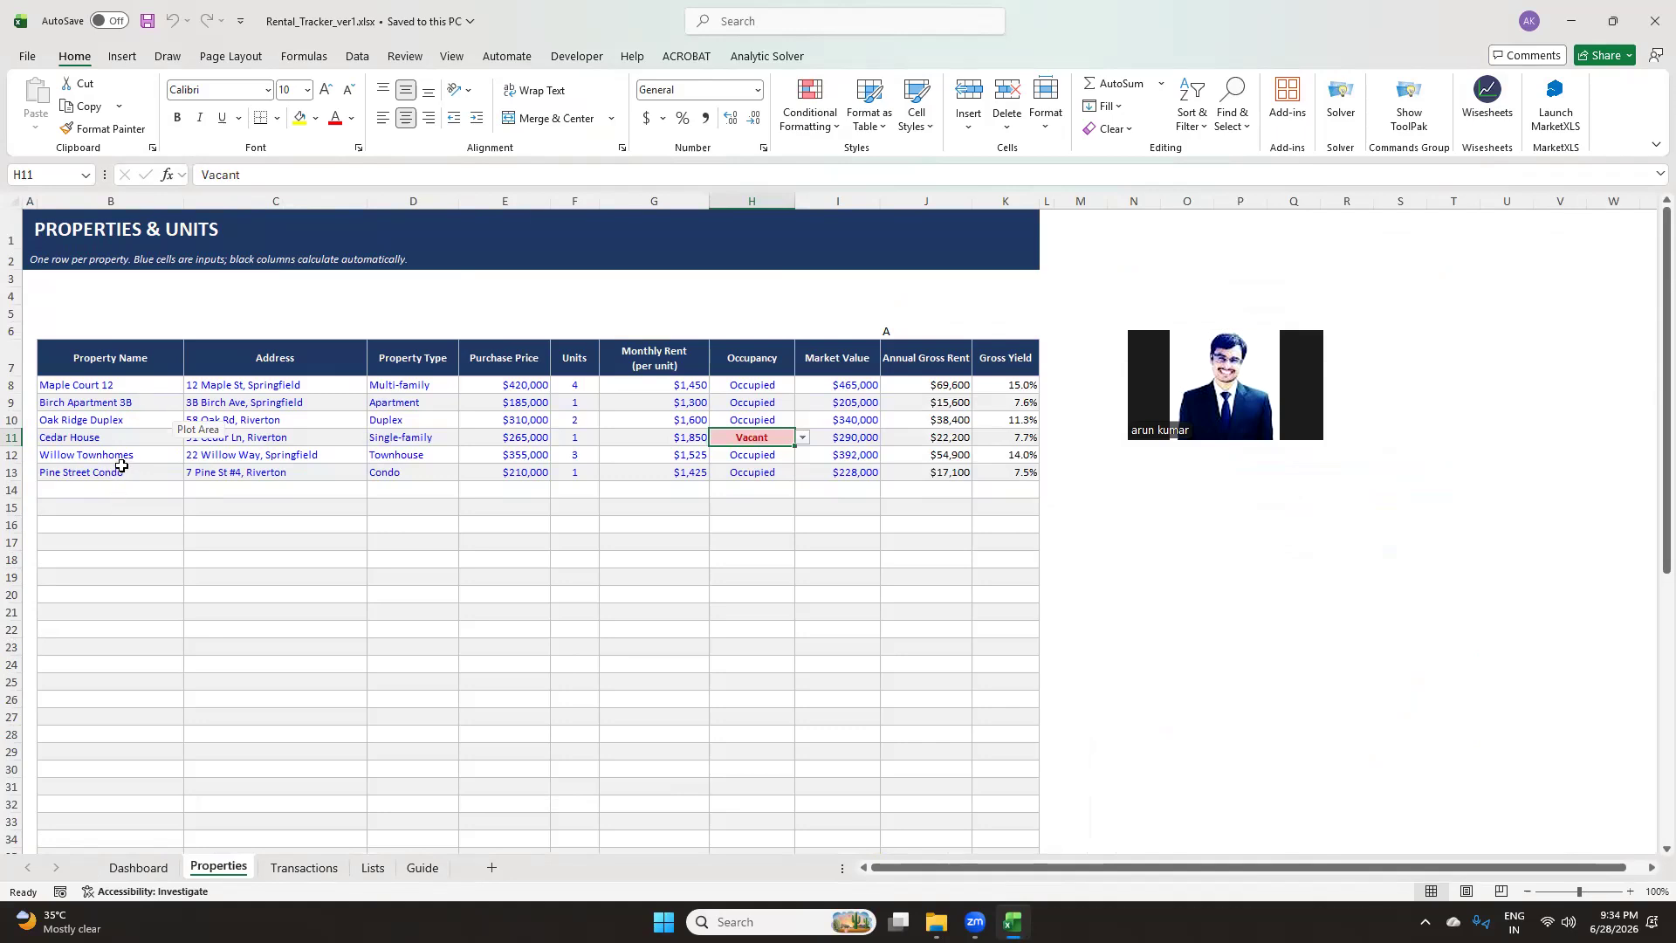
click(113, 355)
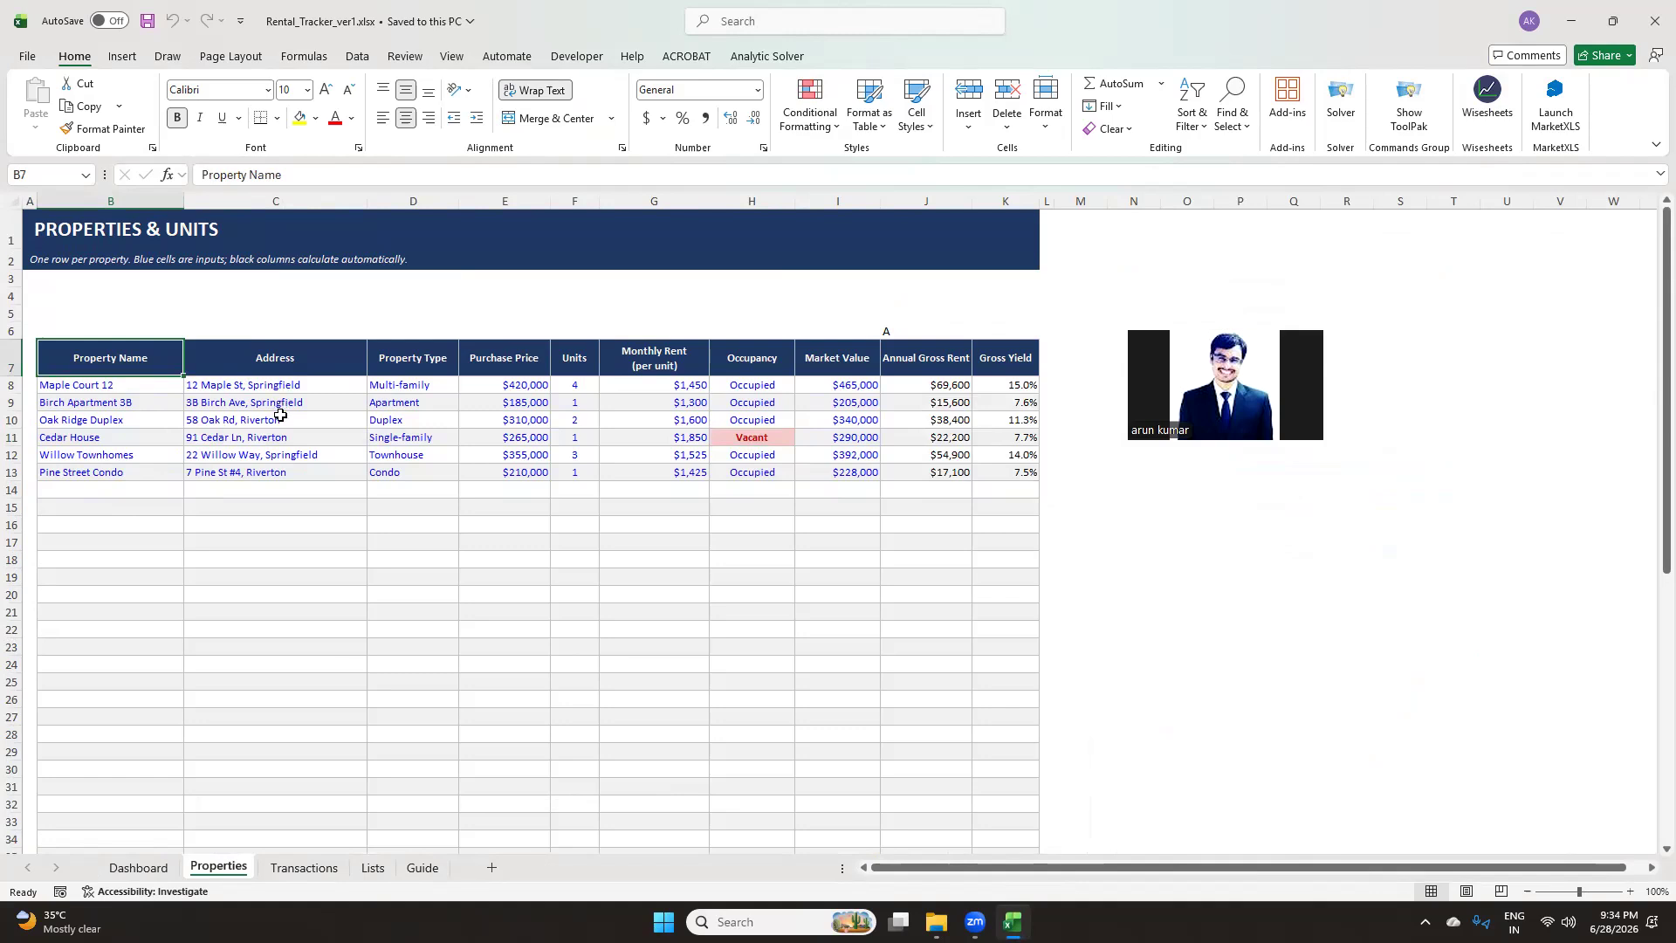
click(304, 364)
click(420, 369)
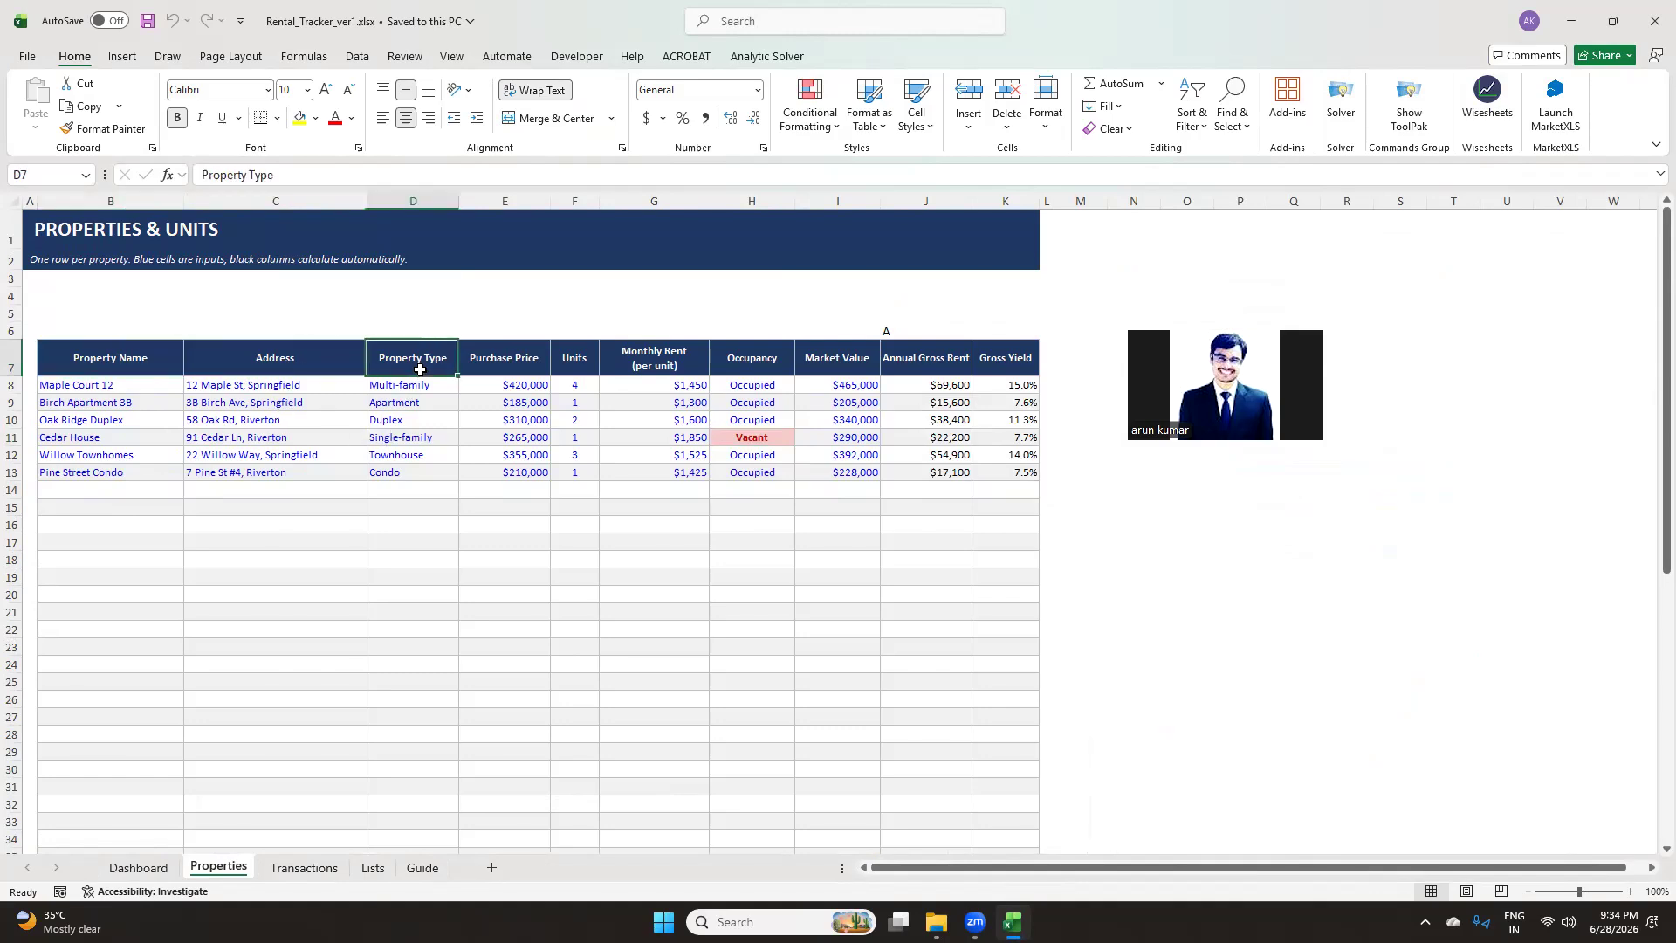
click(533, 364)
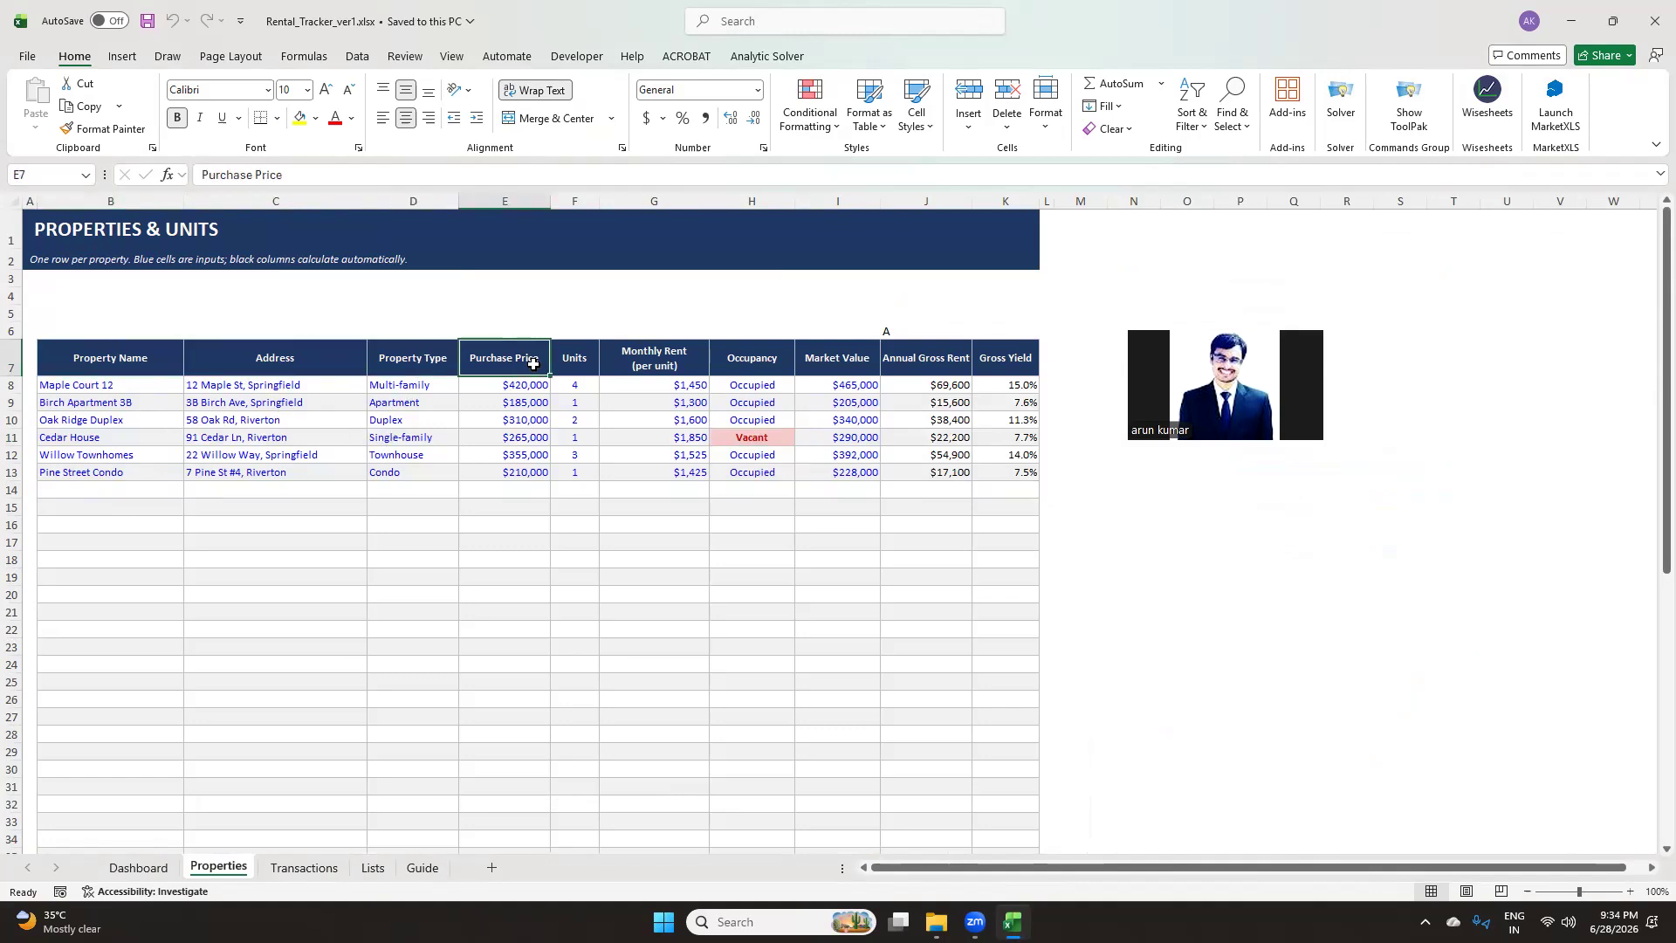
click(582, 372)
click(636, 363)
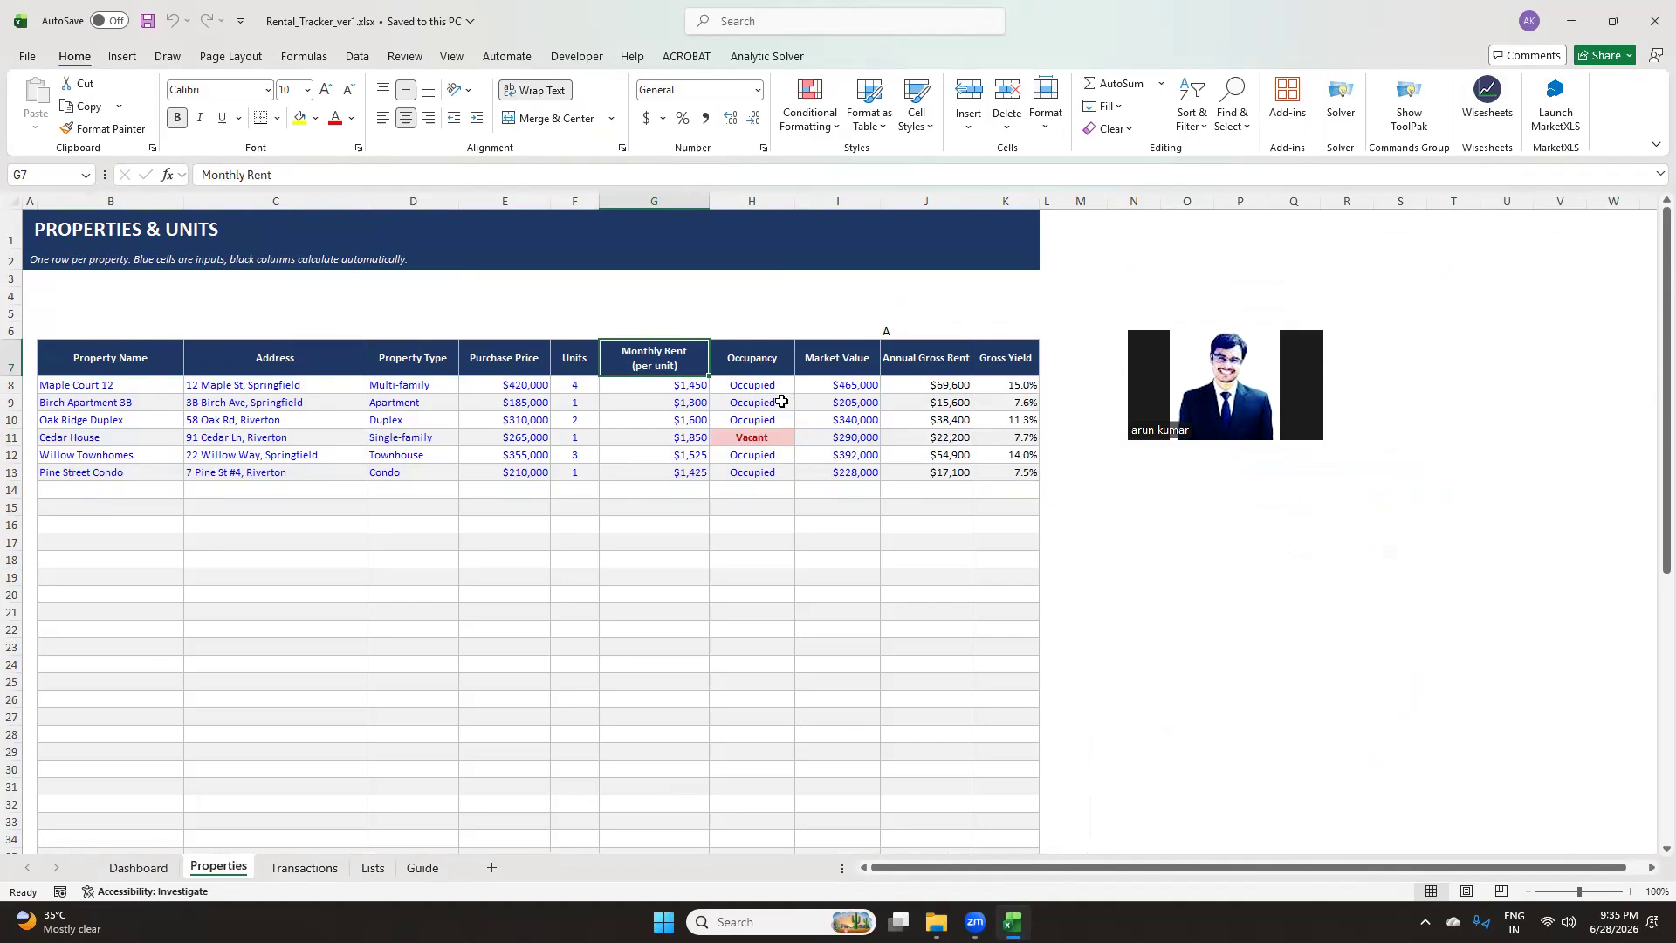
click(762, 491)
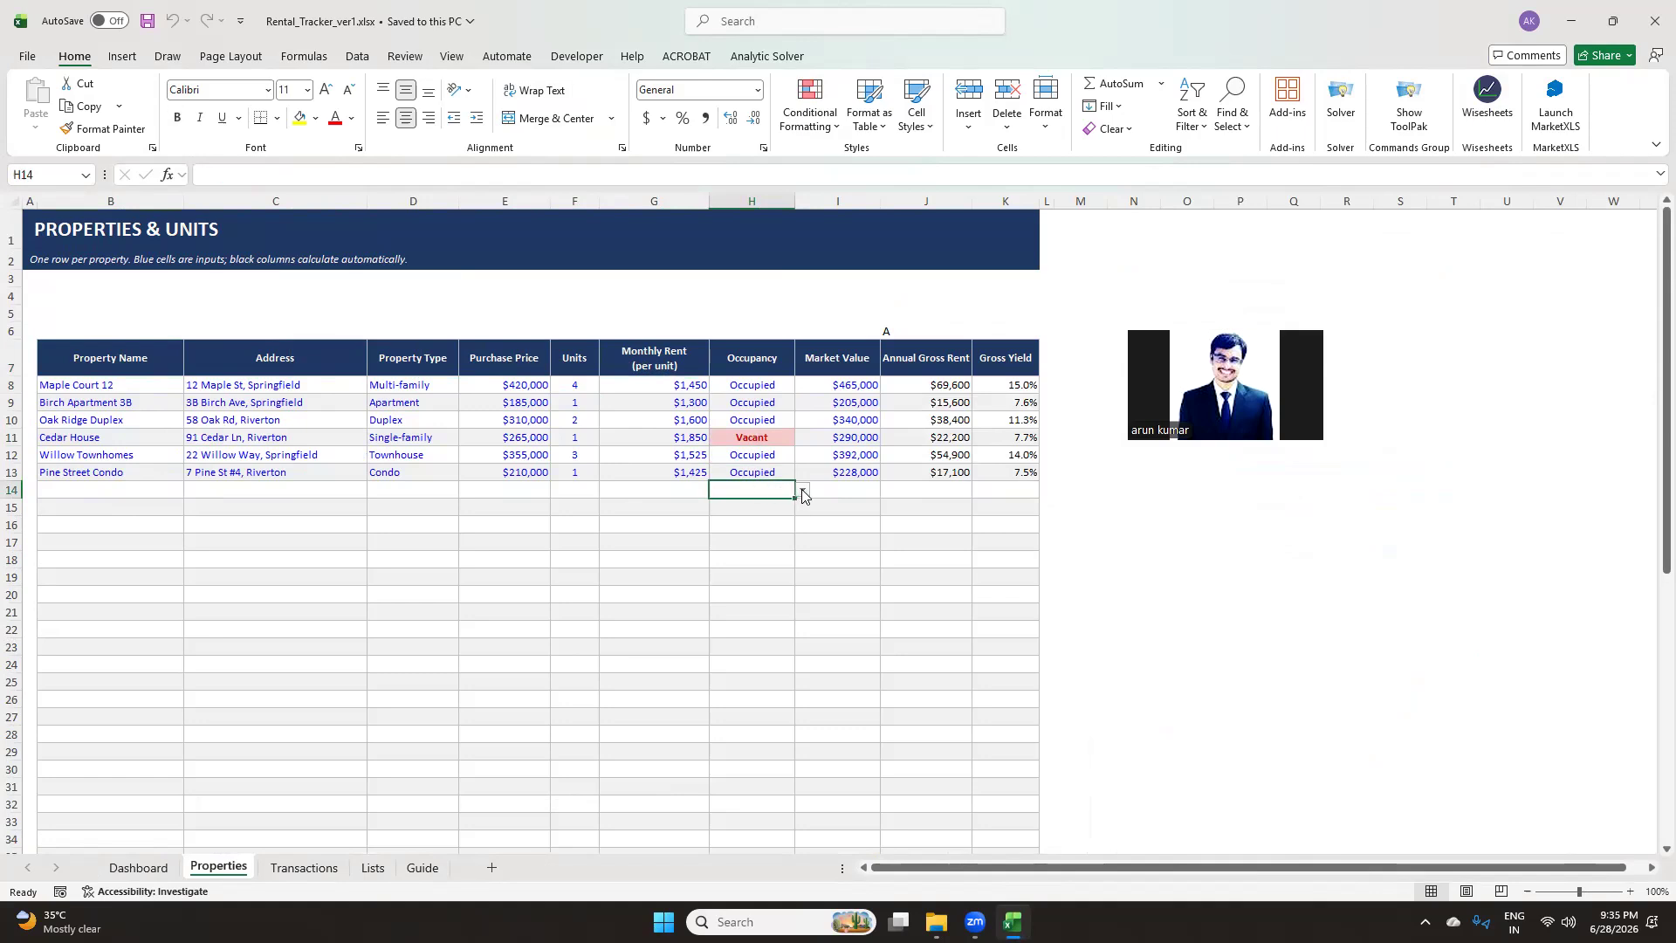
click(803, 493)
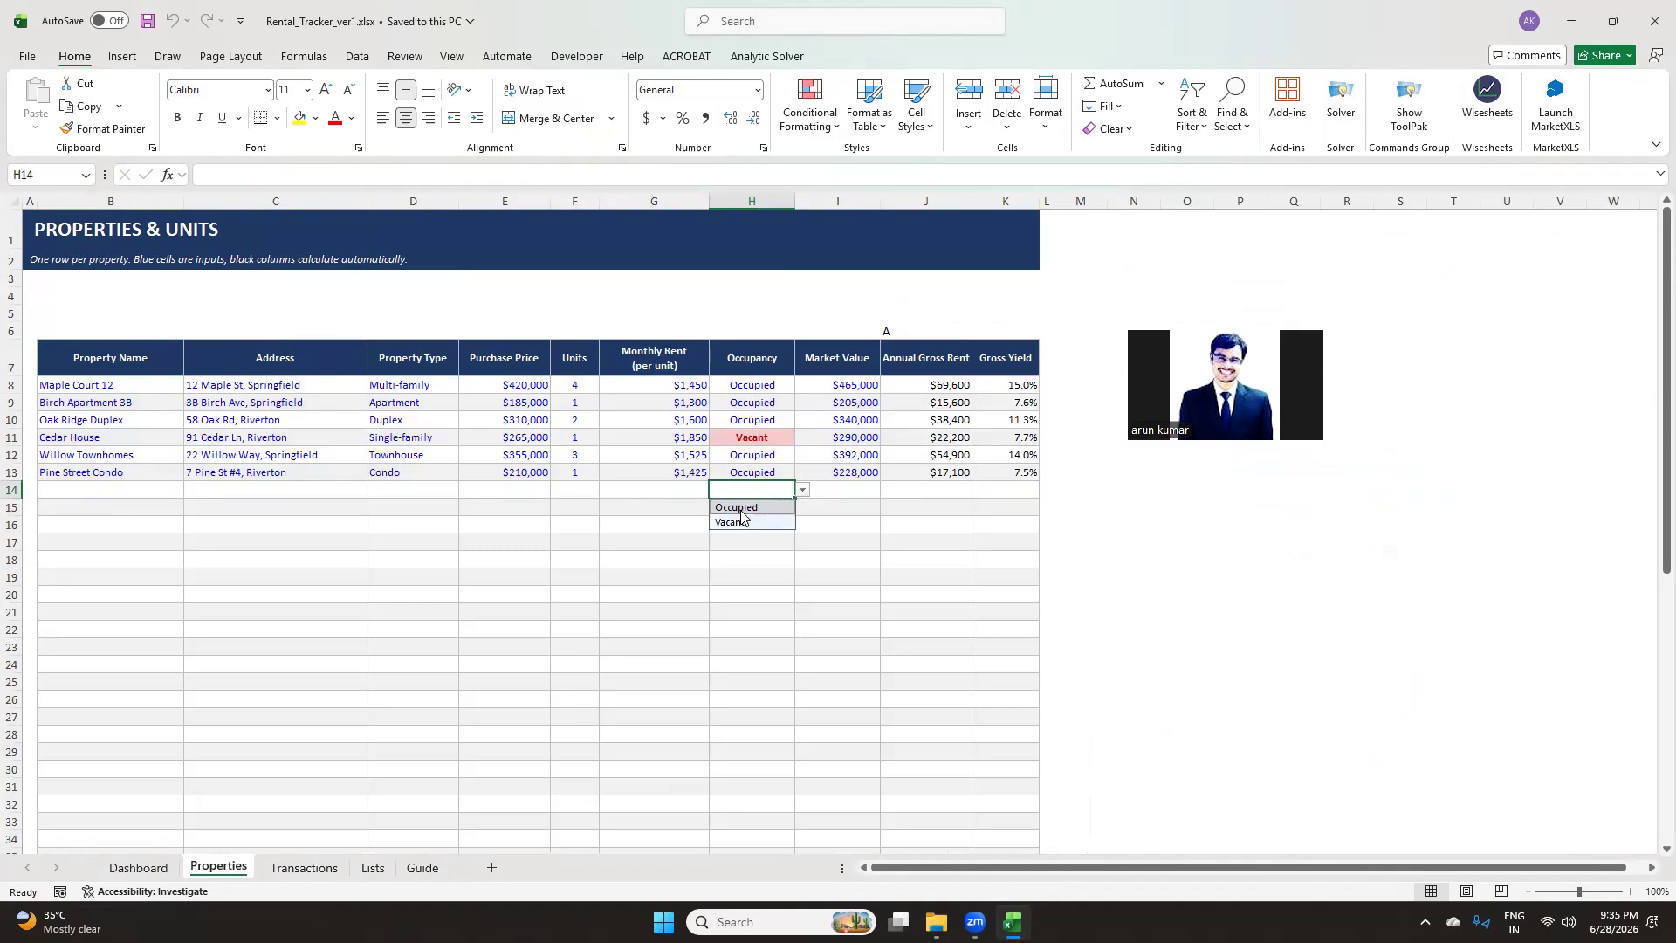
click(1145, 511)
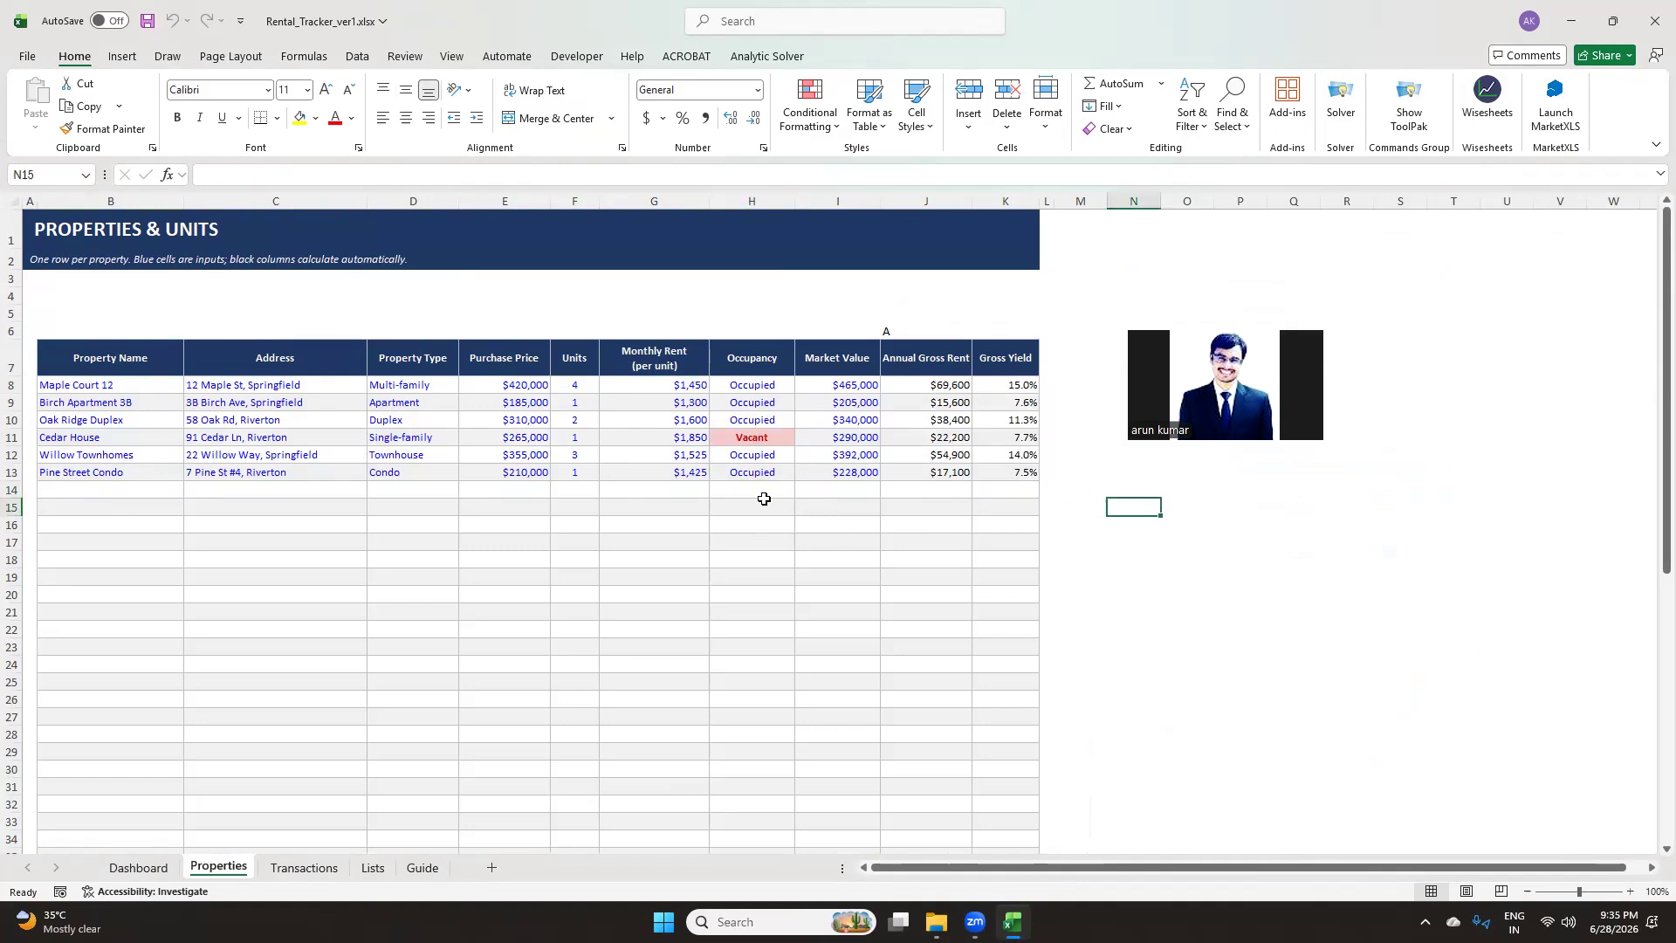
Enter the label "Autmated calculations" in cell J6 above the calculated columns
click(855, 389)
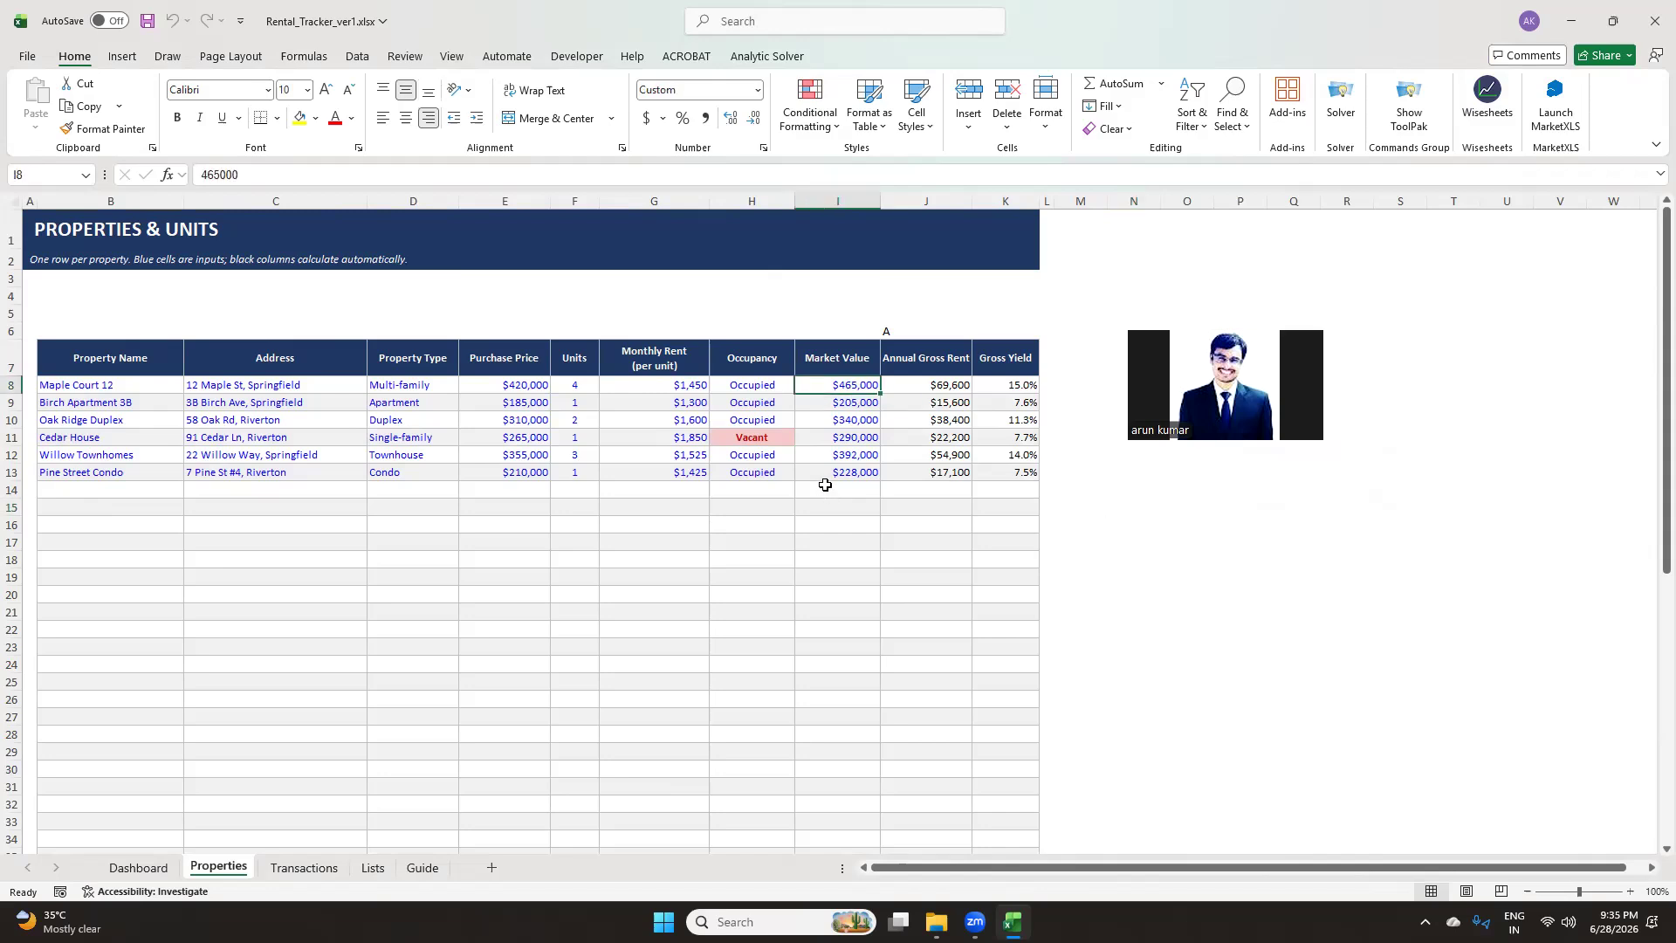
click(919, 334)
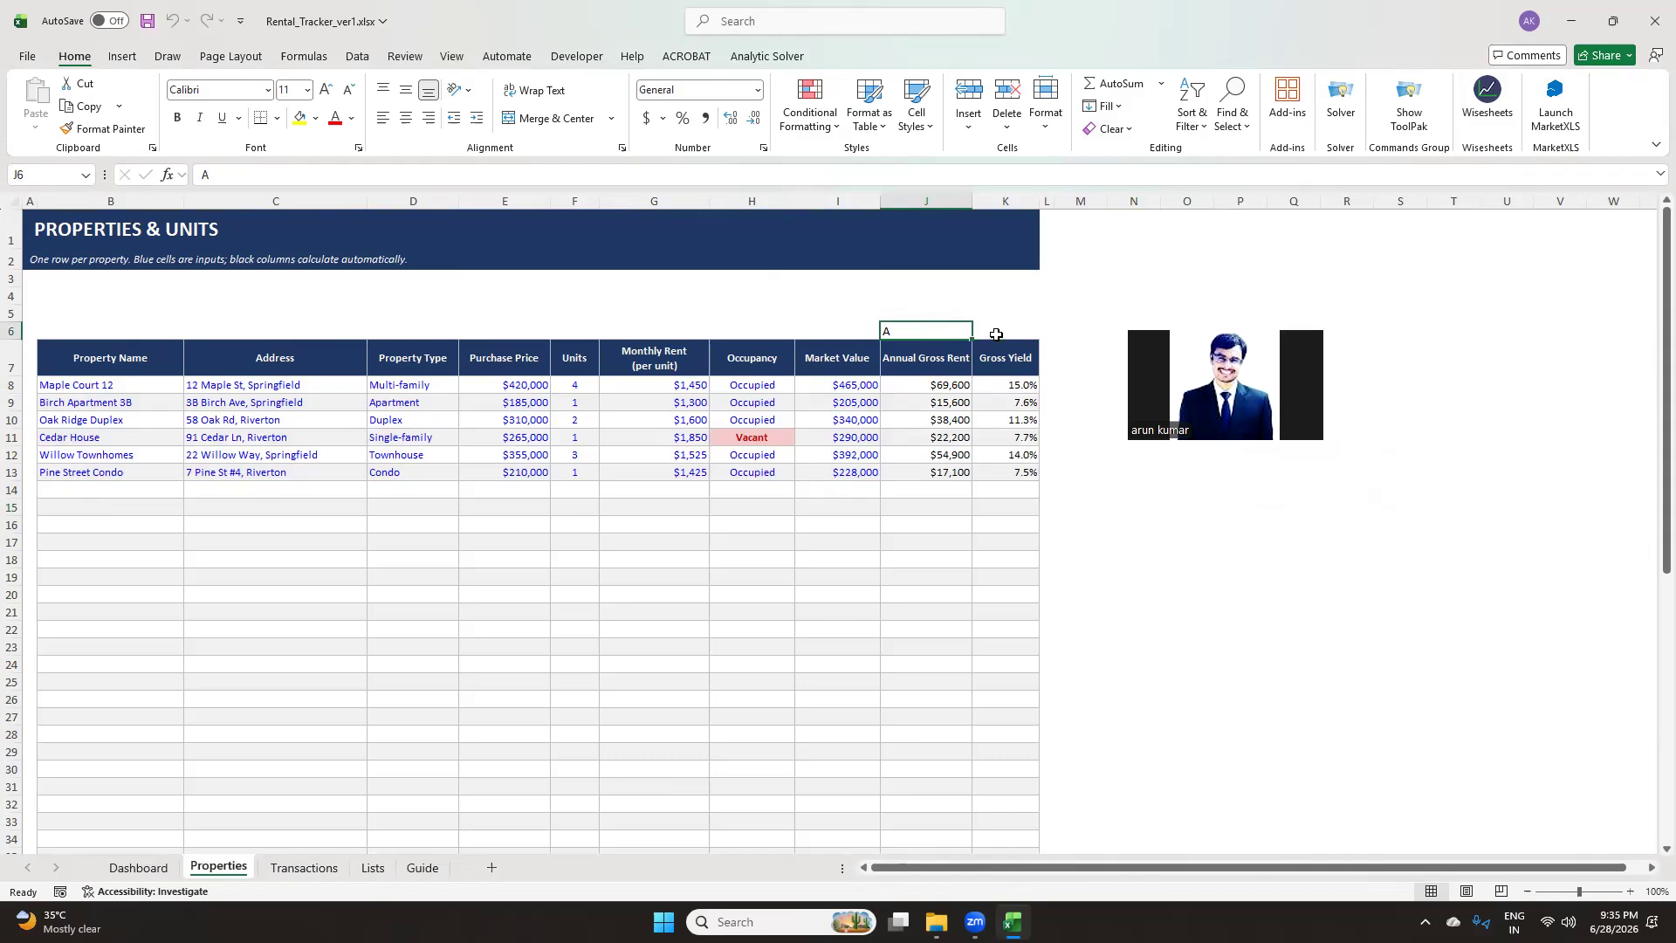
double_click(906, 331)
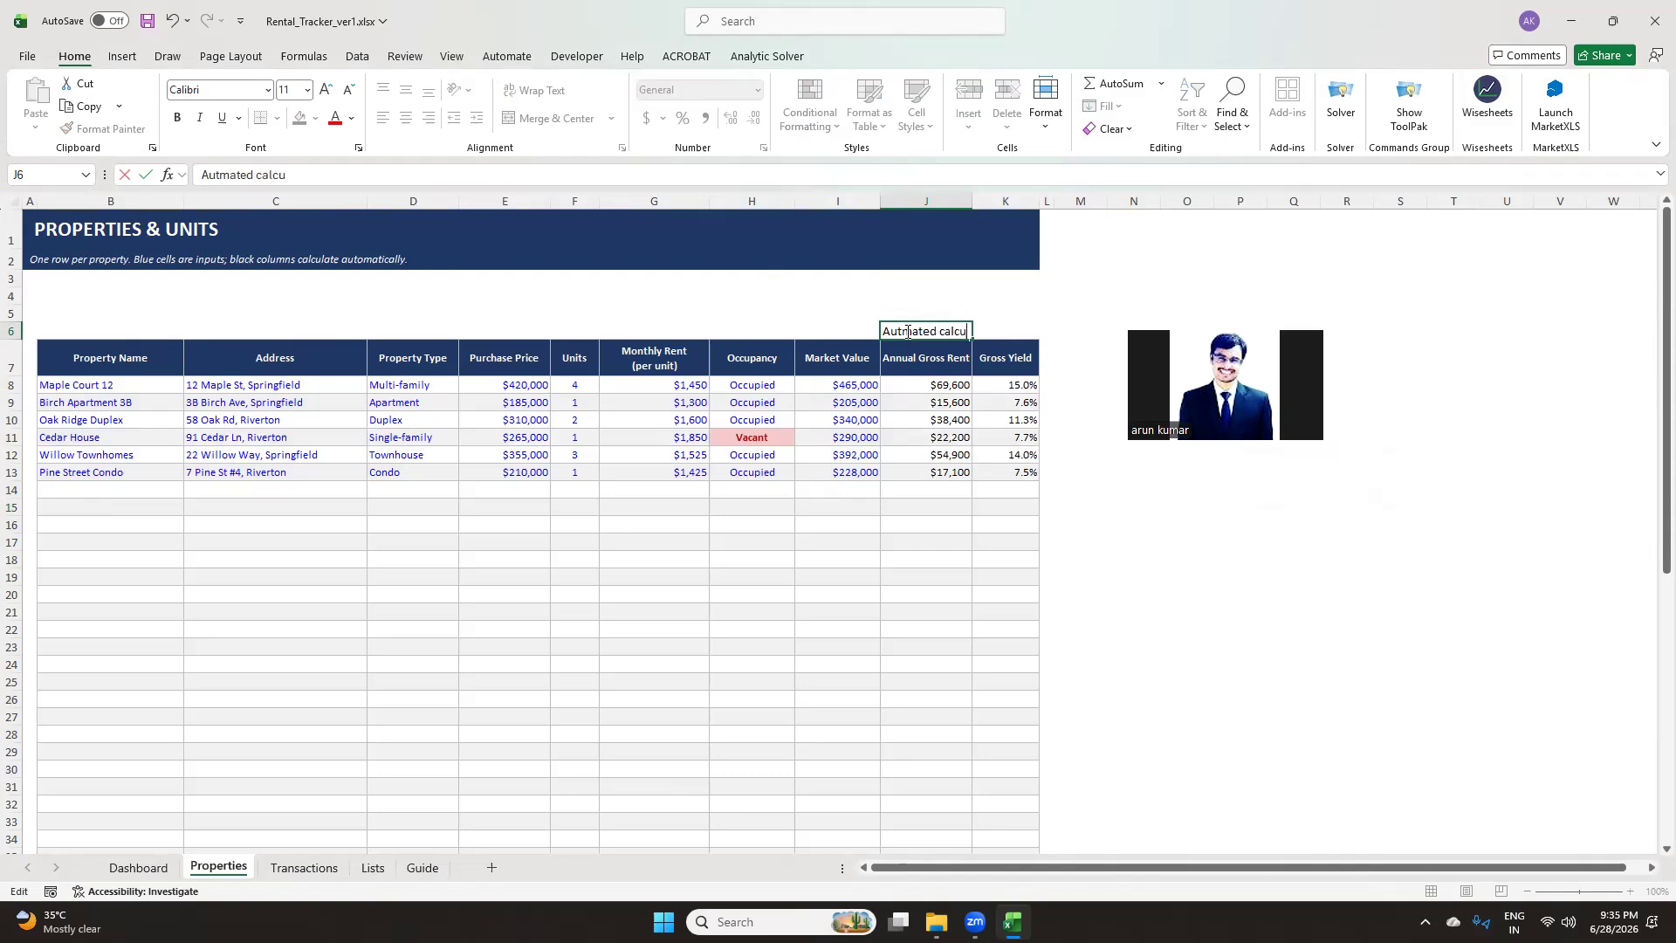
text(ns)
click(1390, 736)
Merge and center the label across J6:K6 and give it a yellow fill
drag(918, 338, 1012, 330)
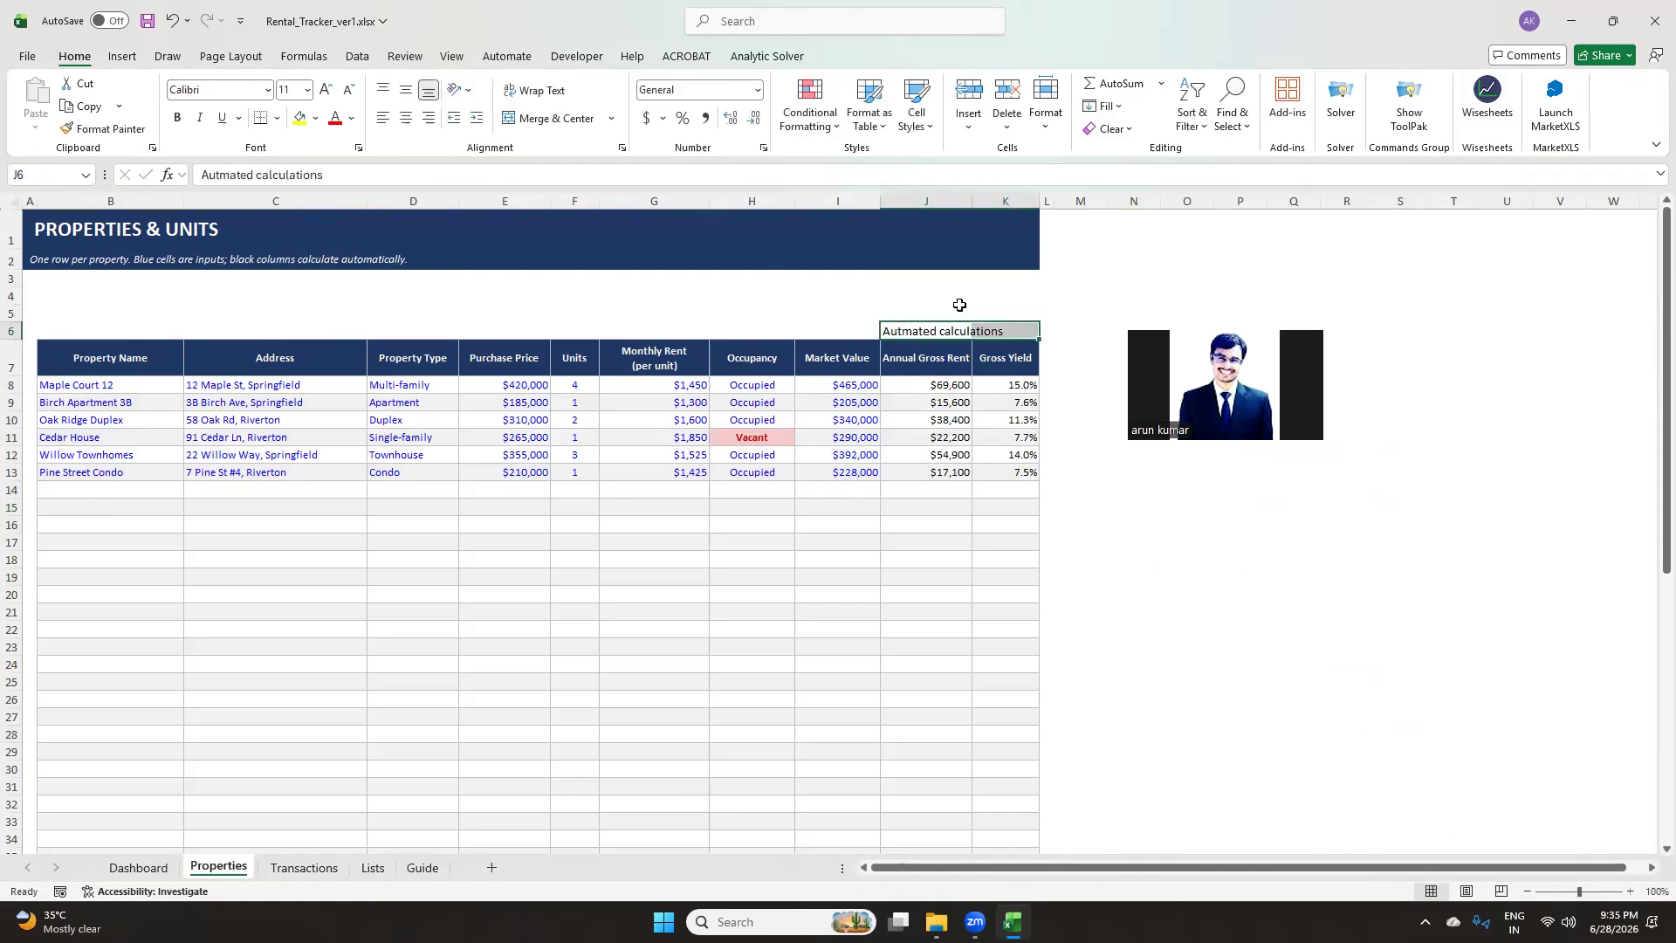
click(300, 118)
click(550, 121)
click(1187, 594)
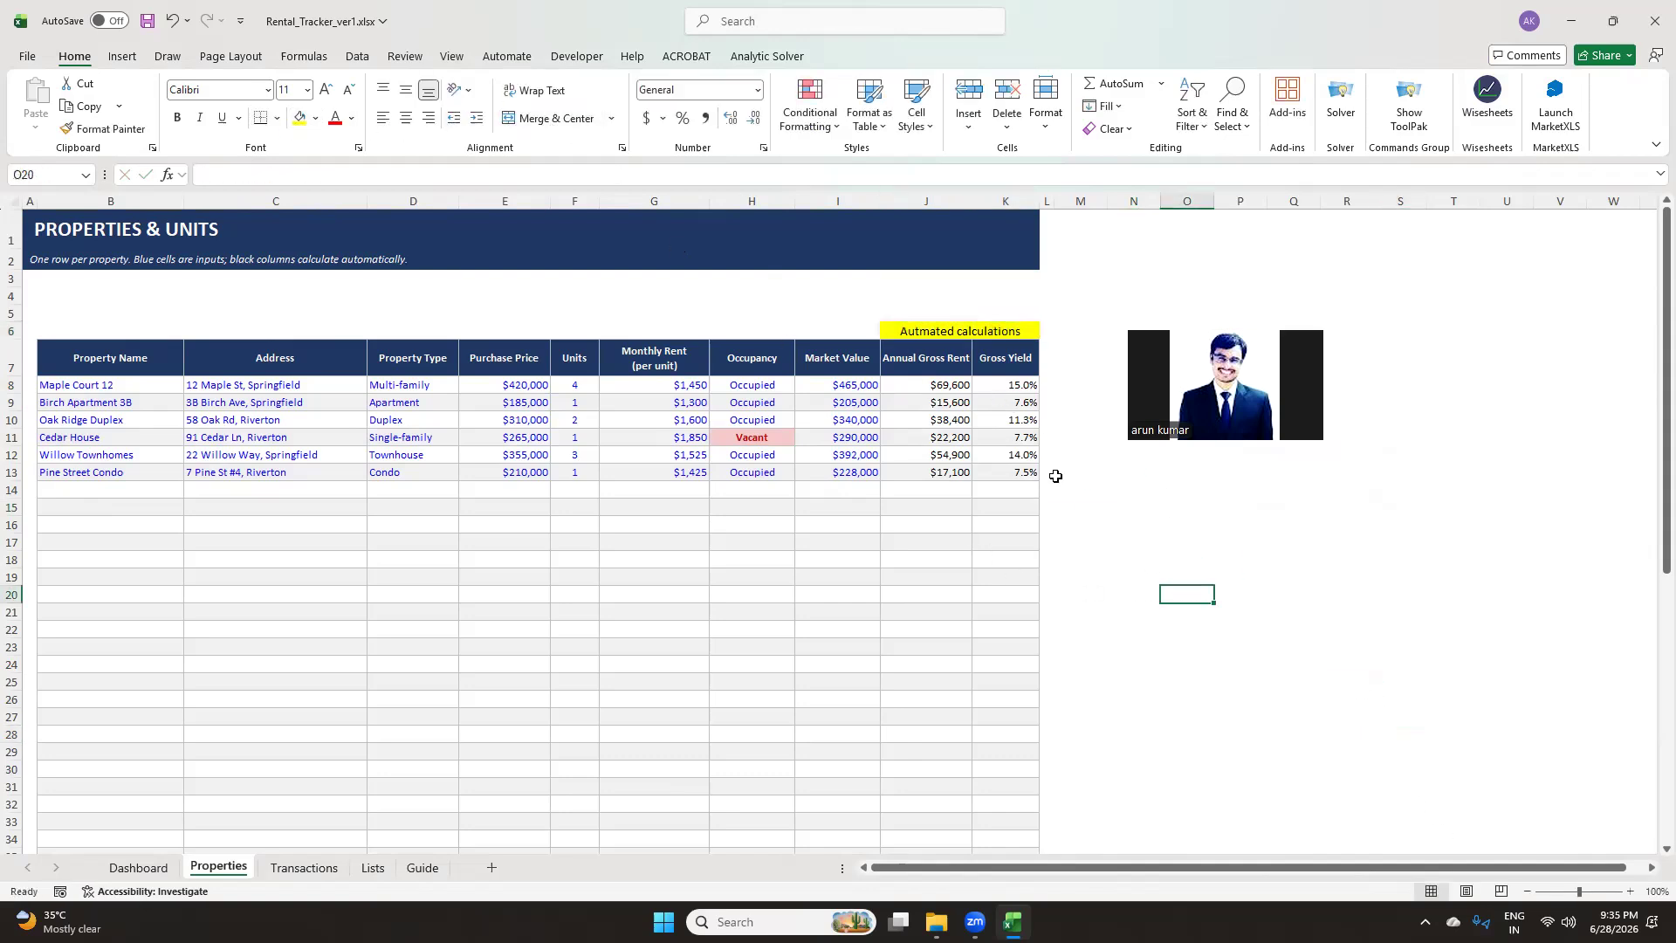
Inspect the Market Value and Annual Gross Rent columns of the properties table
click(928, 389)
drag(864, 384, 845, 471)
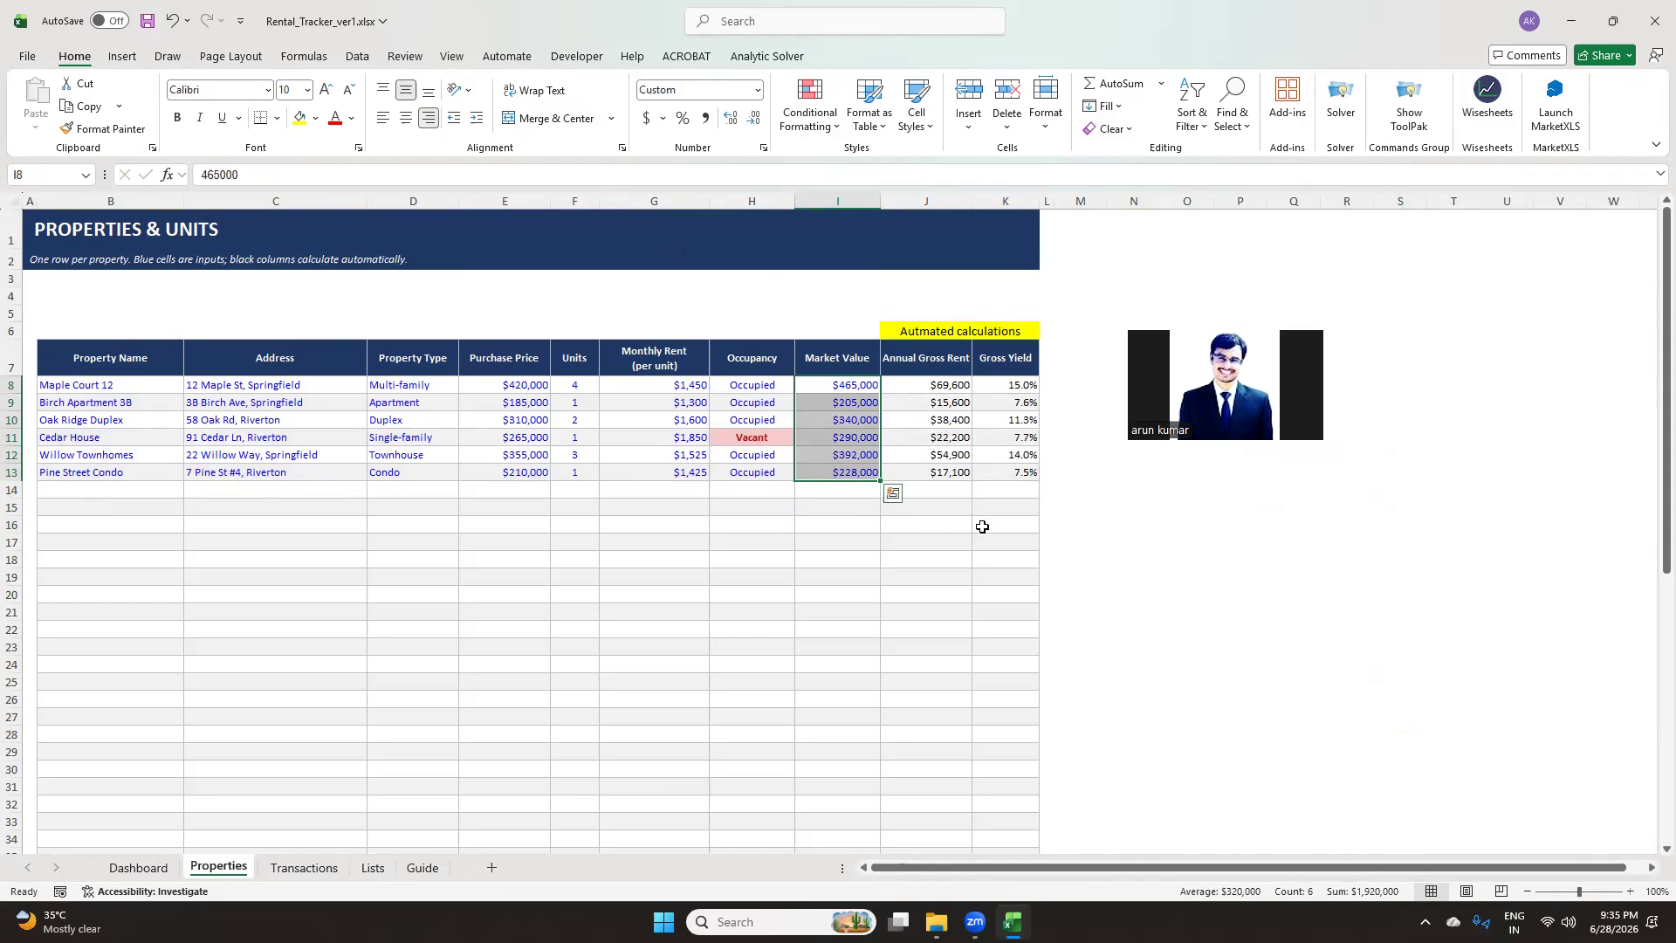
click(1039, 528)
click(930, 365)
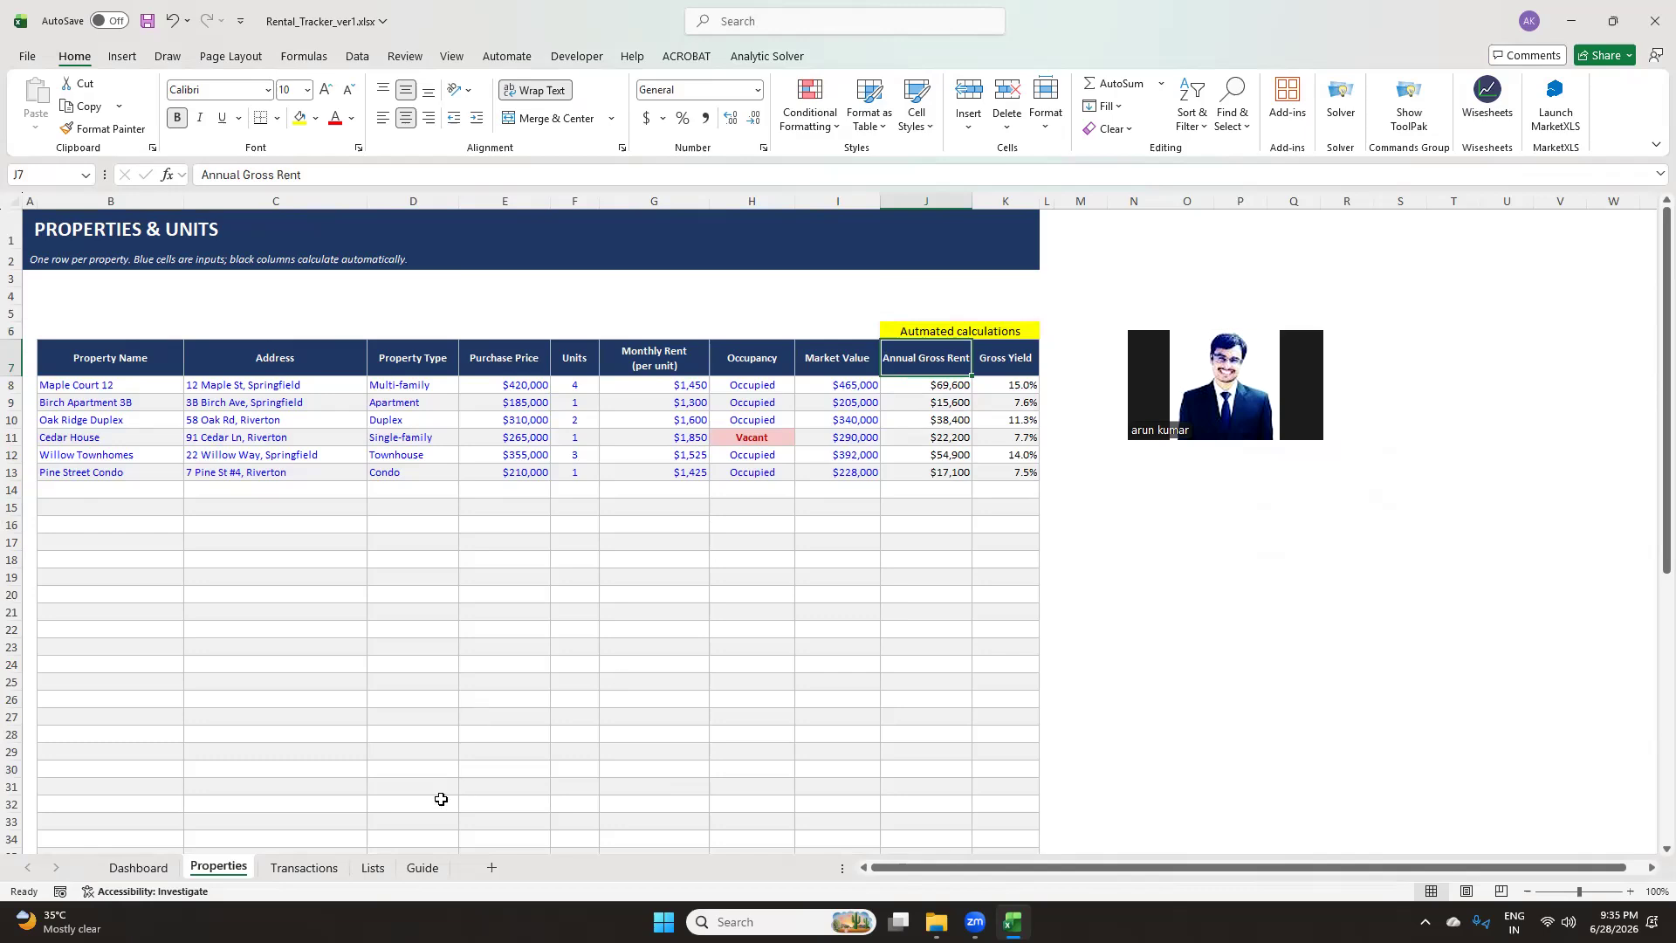
Review the Transactions ledger's headers and the Property drop-down list in the first row
click(288, 869)
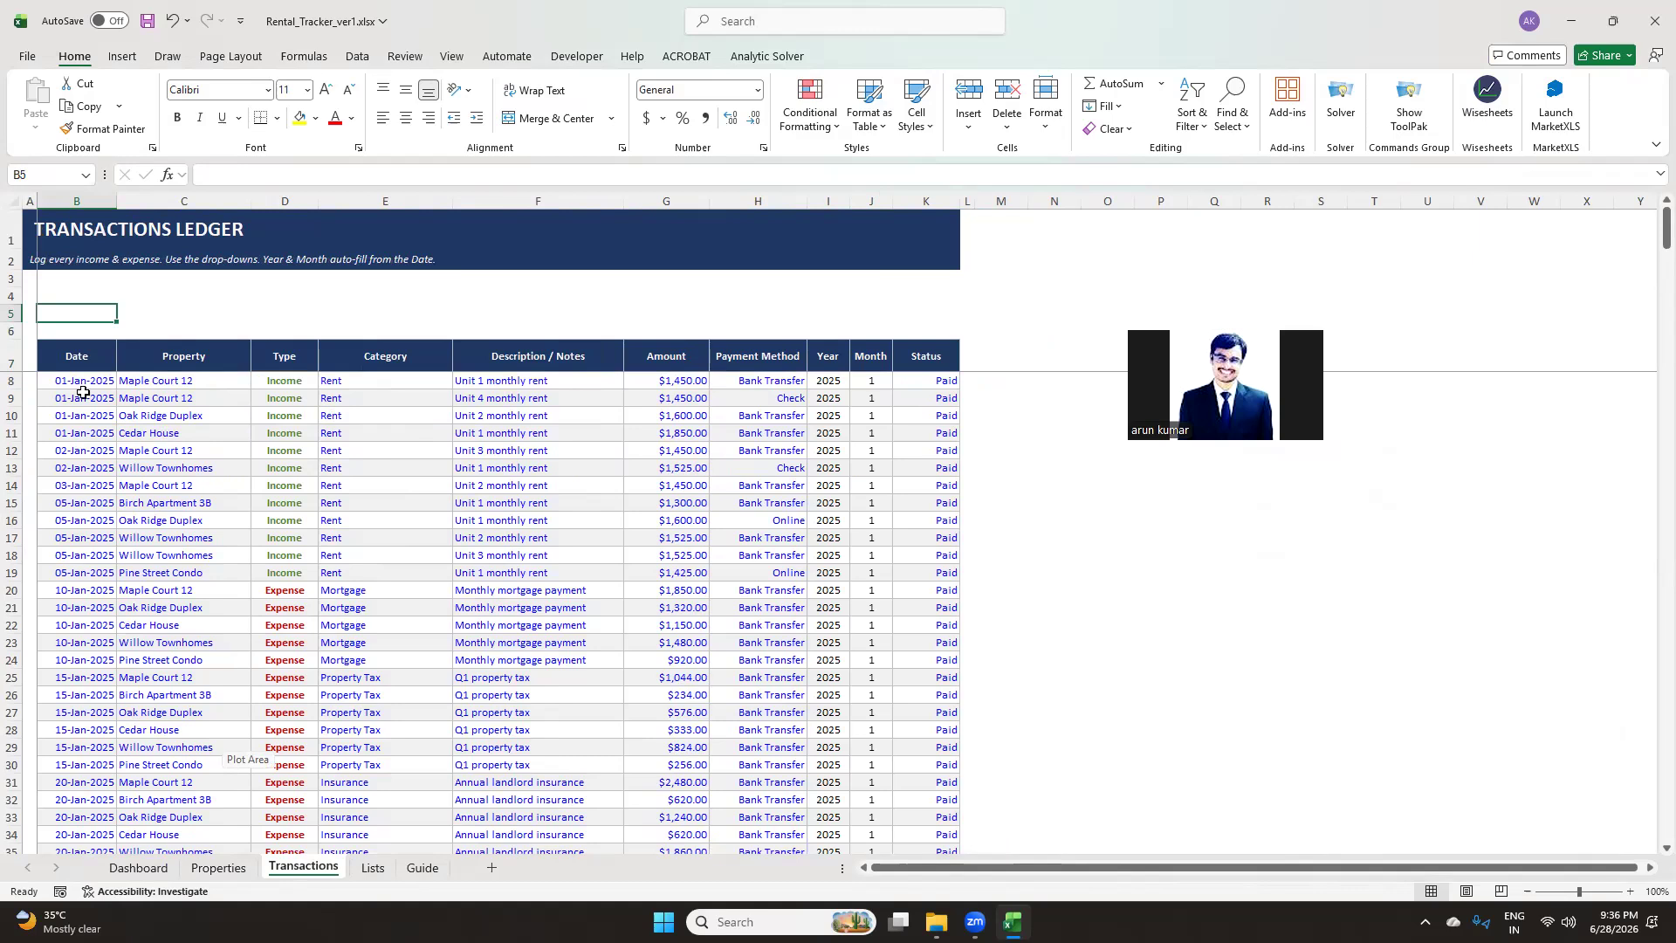
click(73, 357)
click(223, 361)
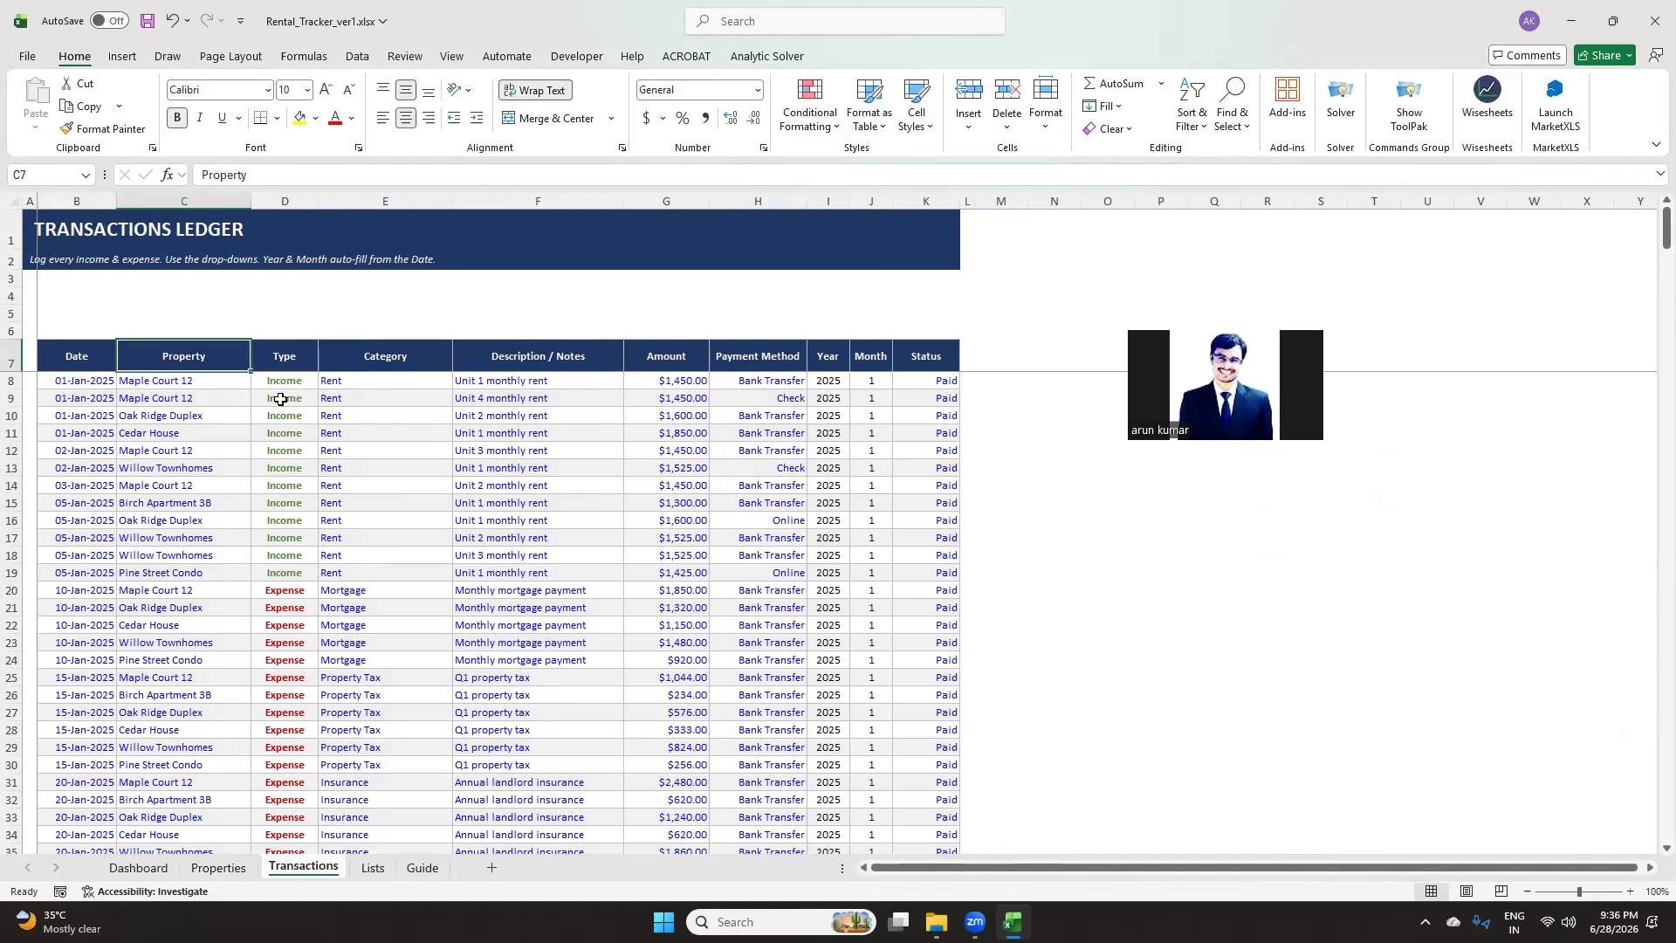
click(231, 386)
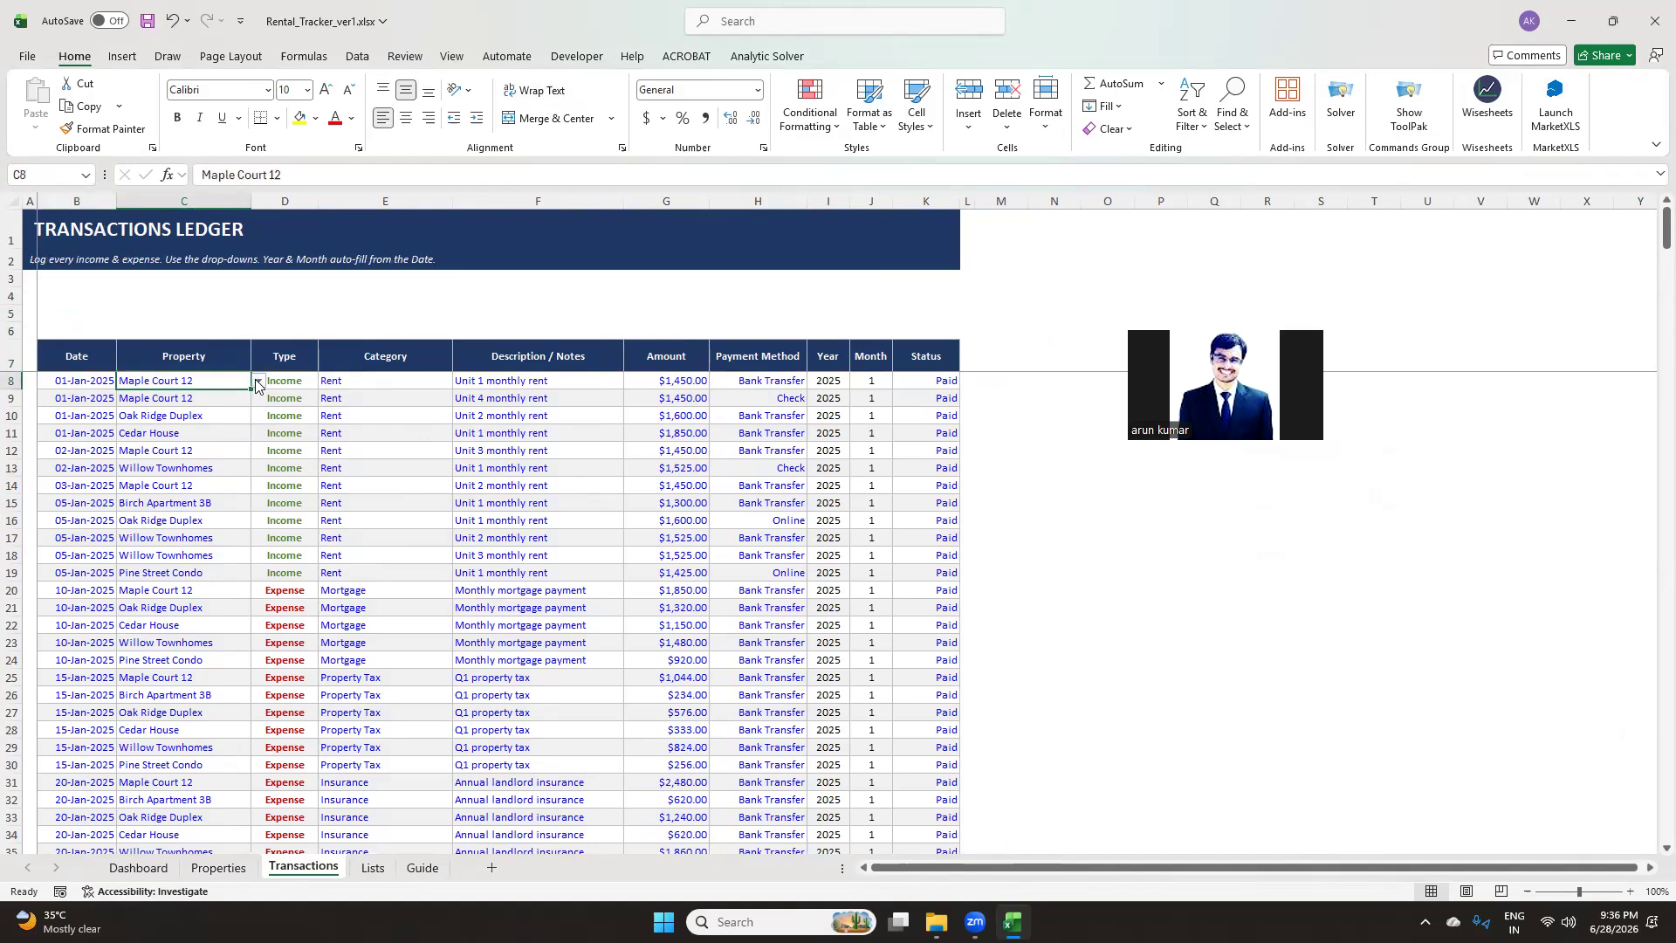
click(258, 385)
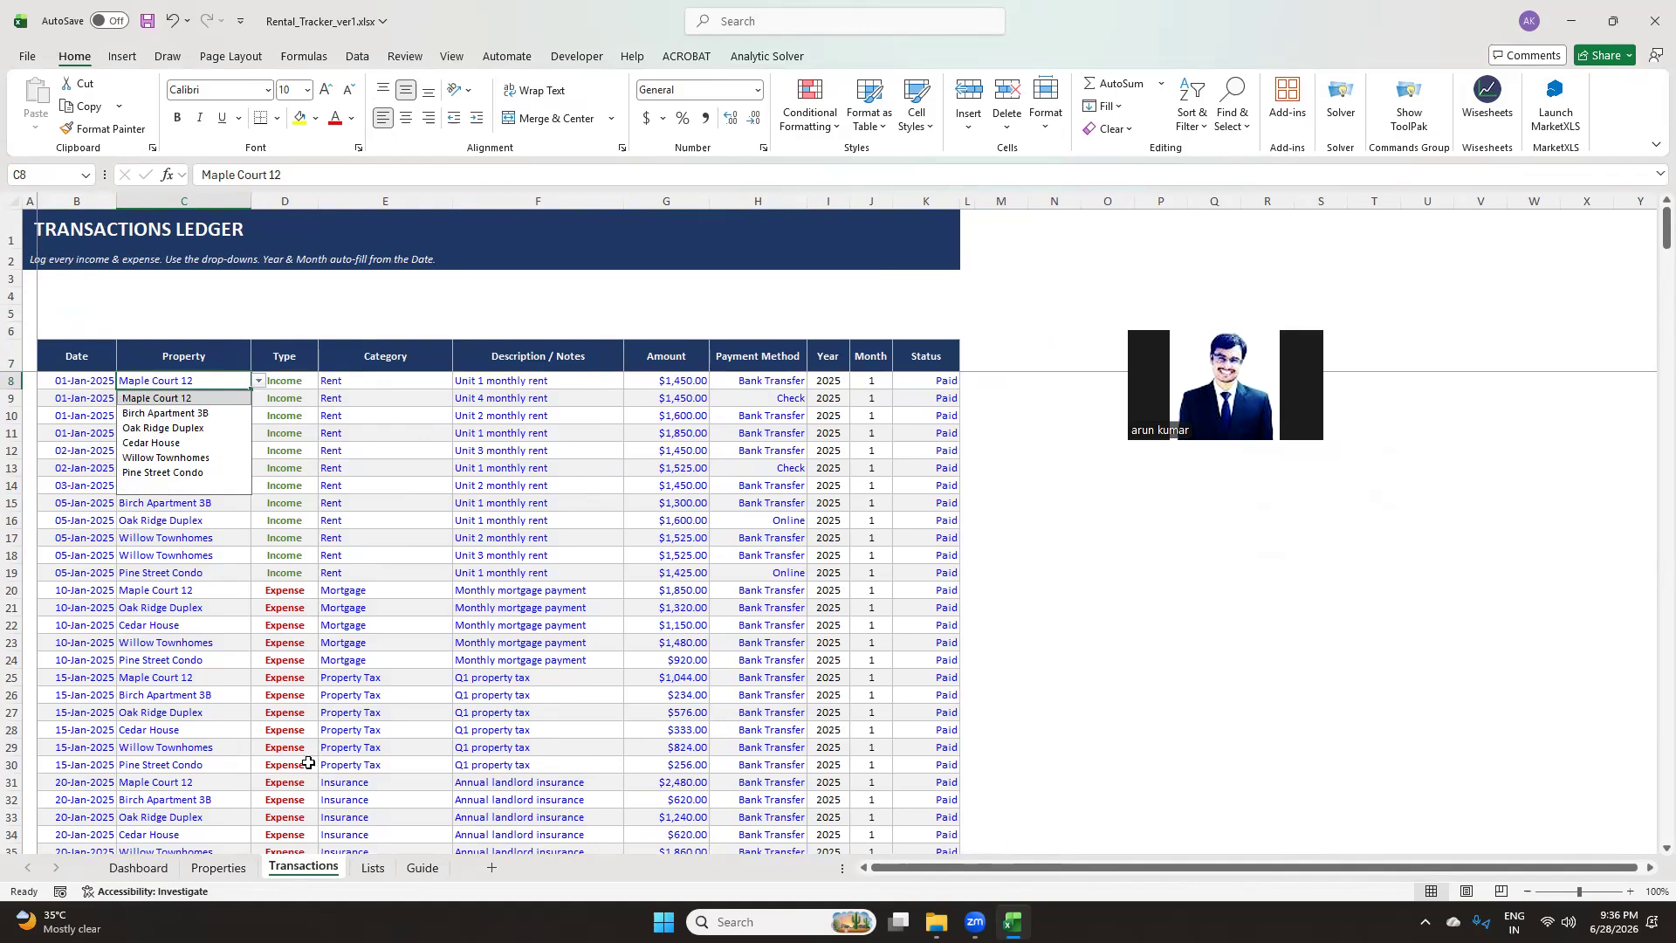
click(297, 382)
click(205, 380)
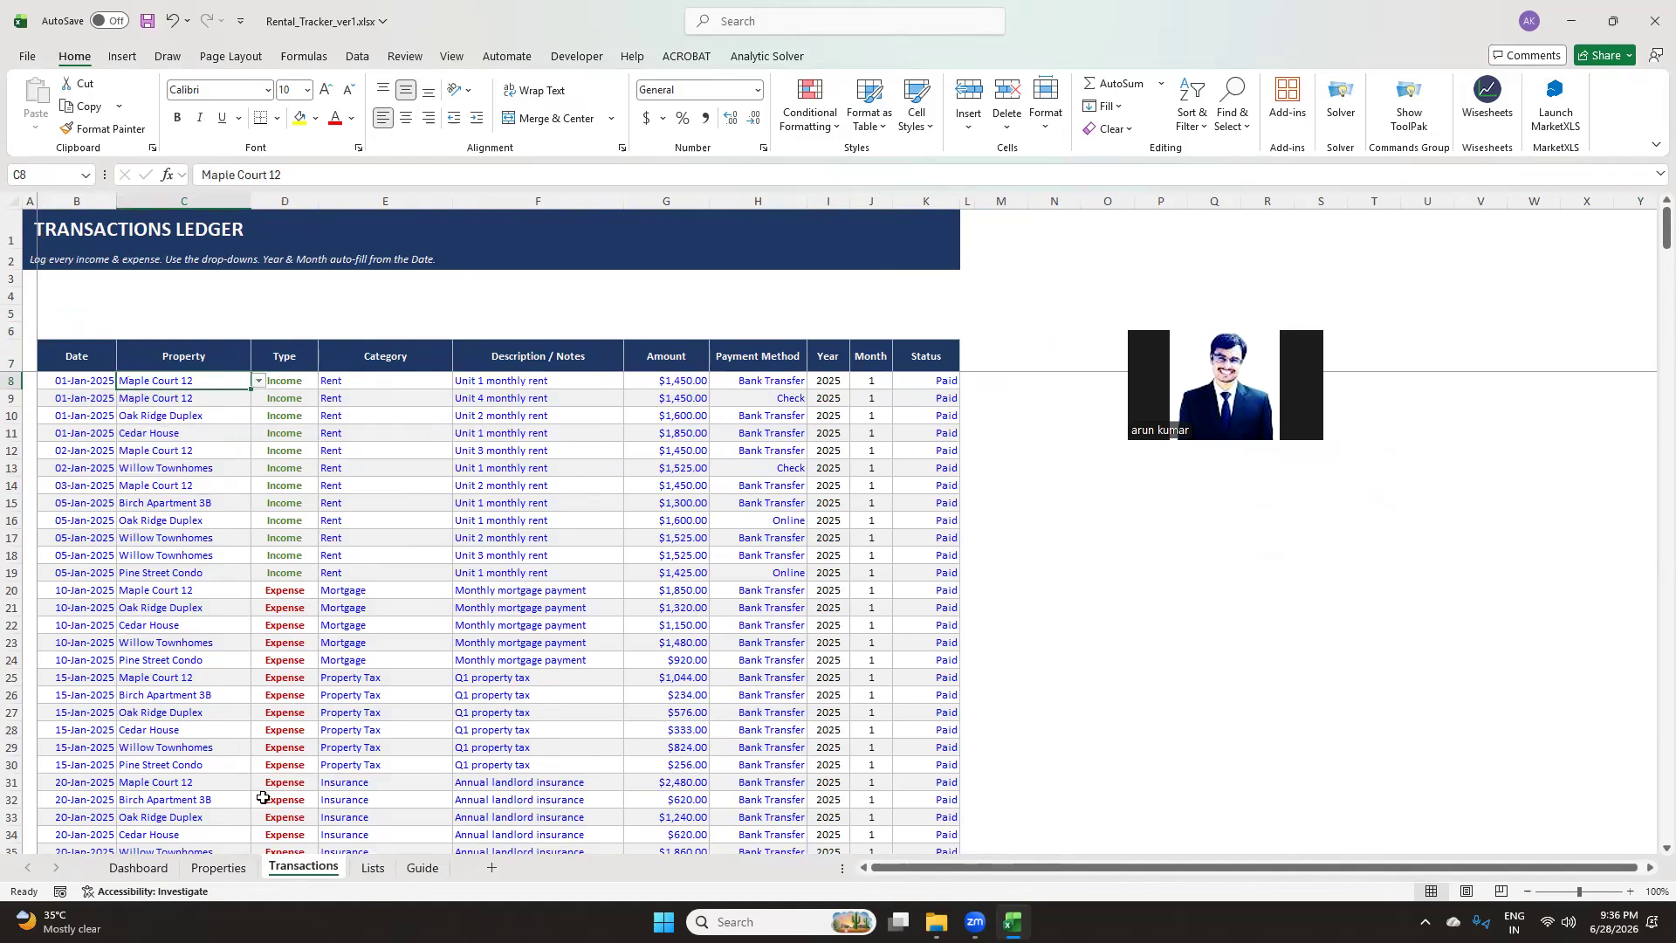
click(206, 870)
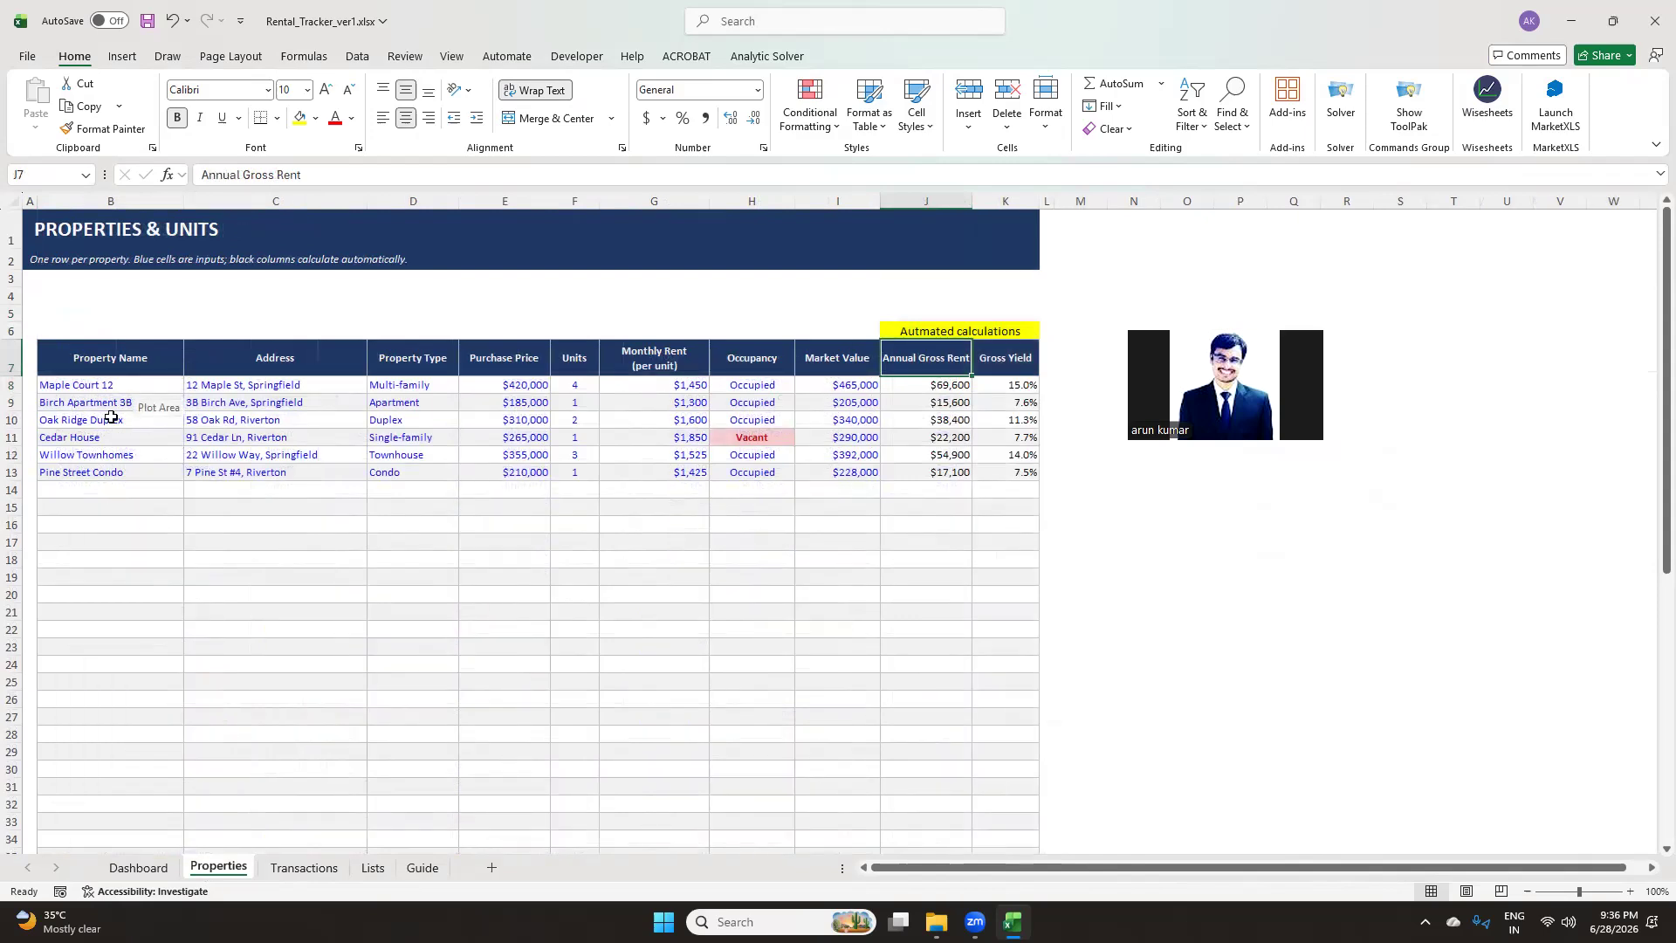
click(303, 868)
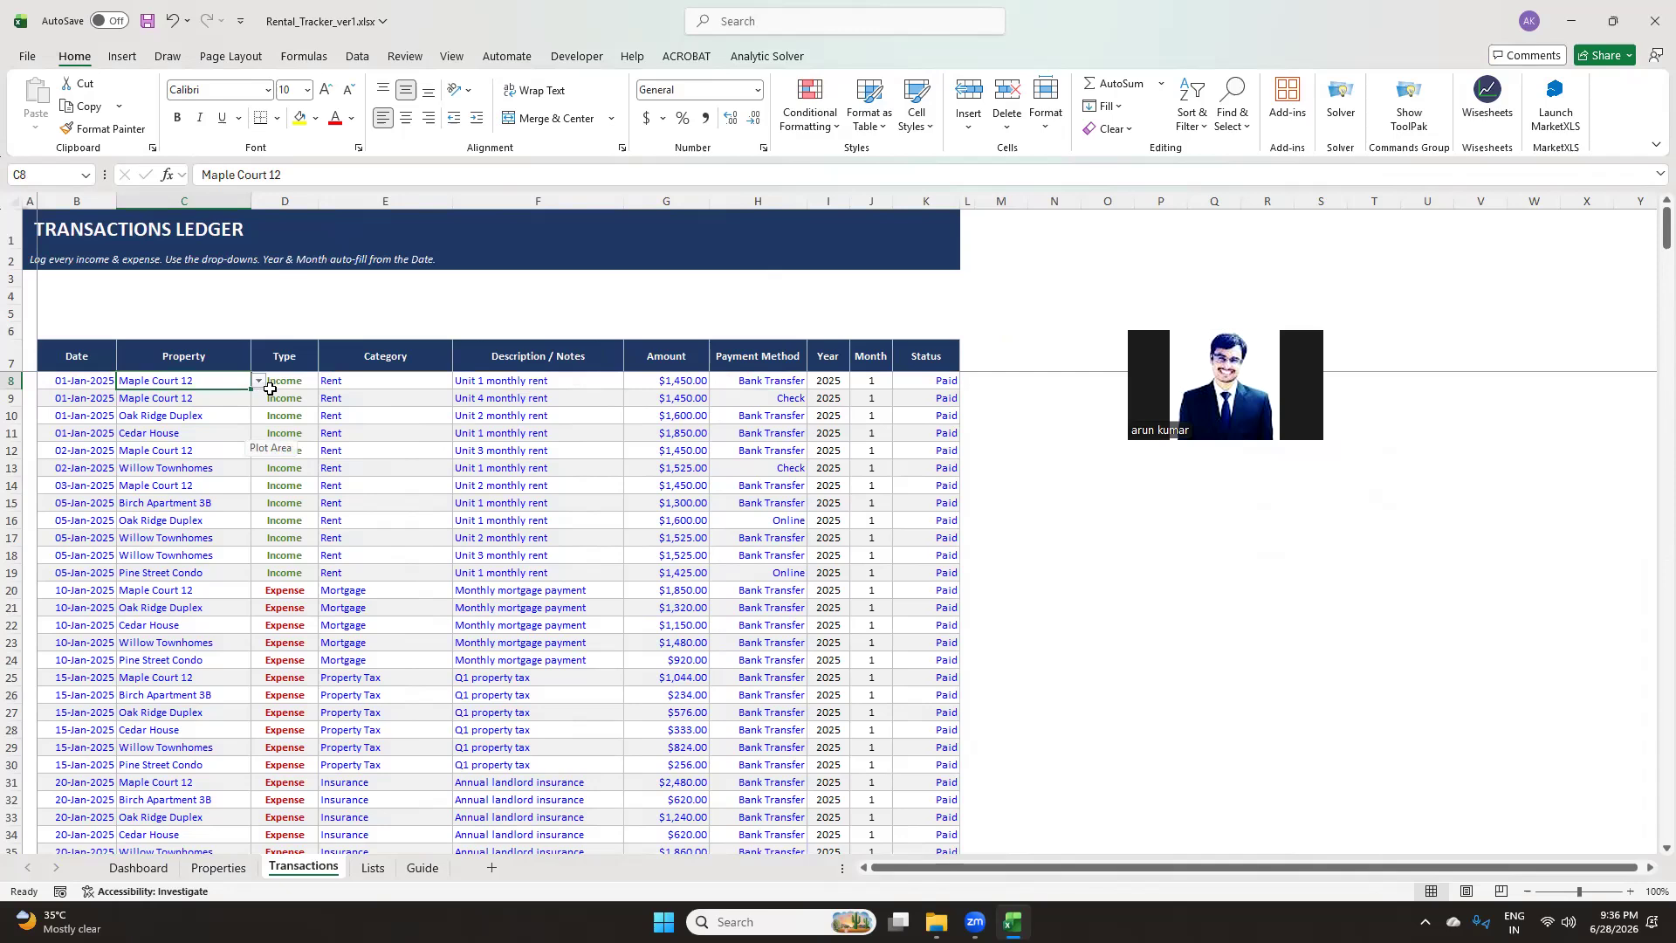
Inspect the Type column and its Income/Expense drop-down in the first ledger row
click(281, 389)
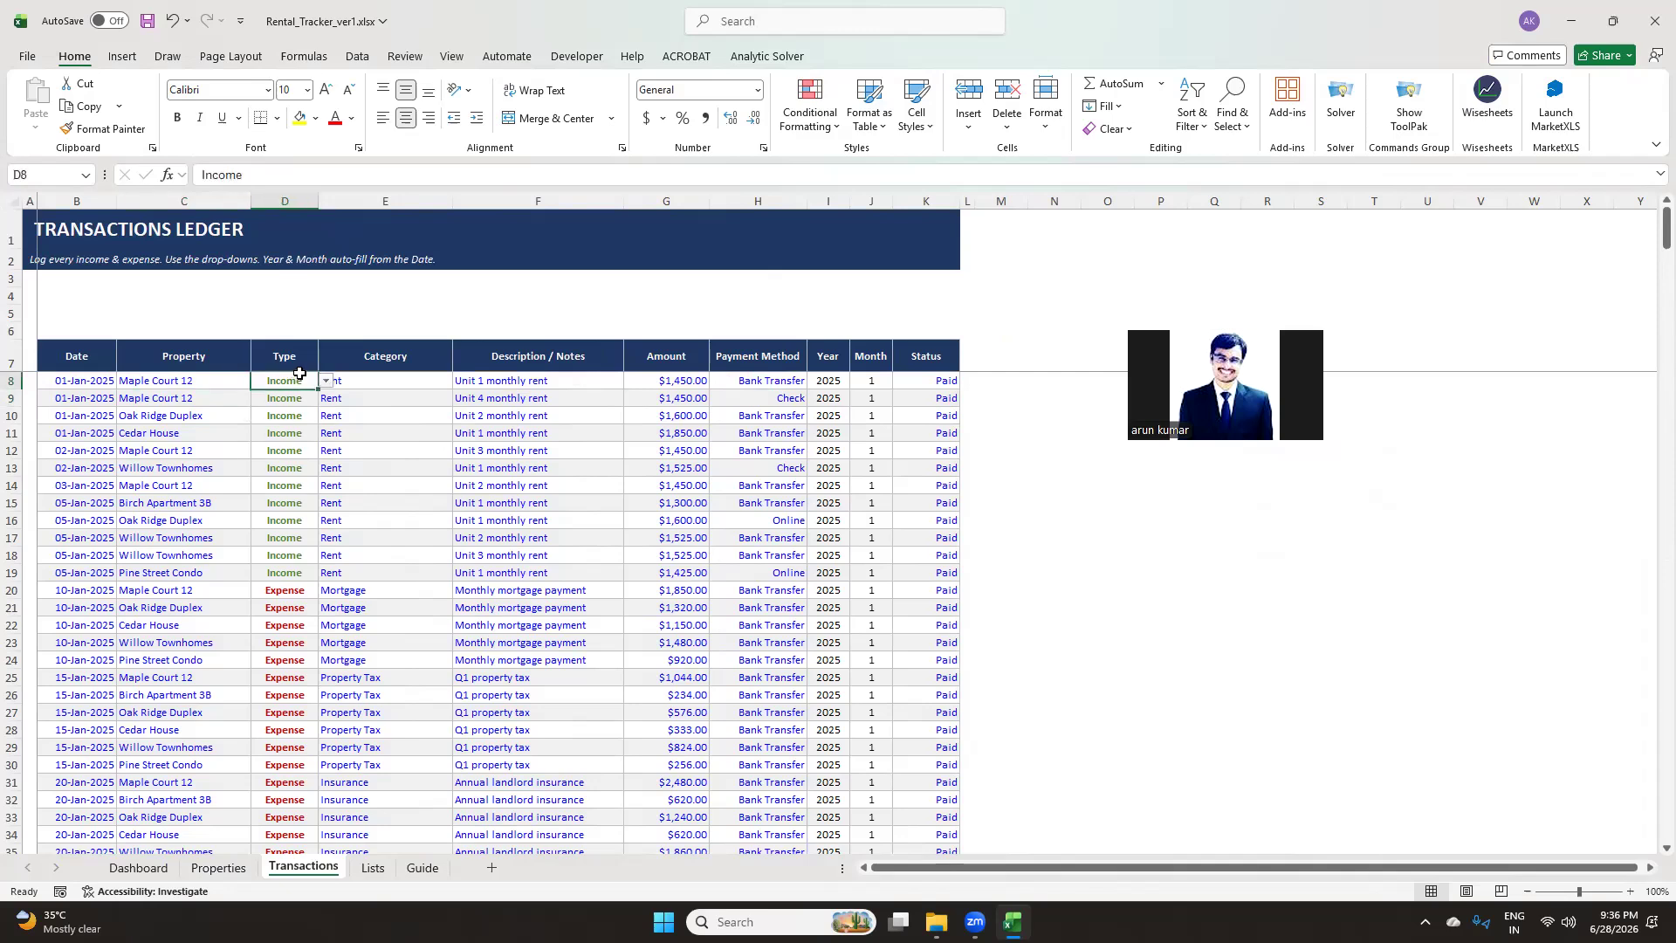
click(325, 380)
click(284, 355)
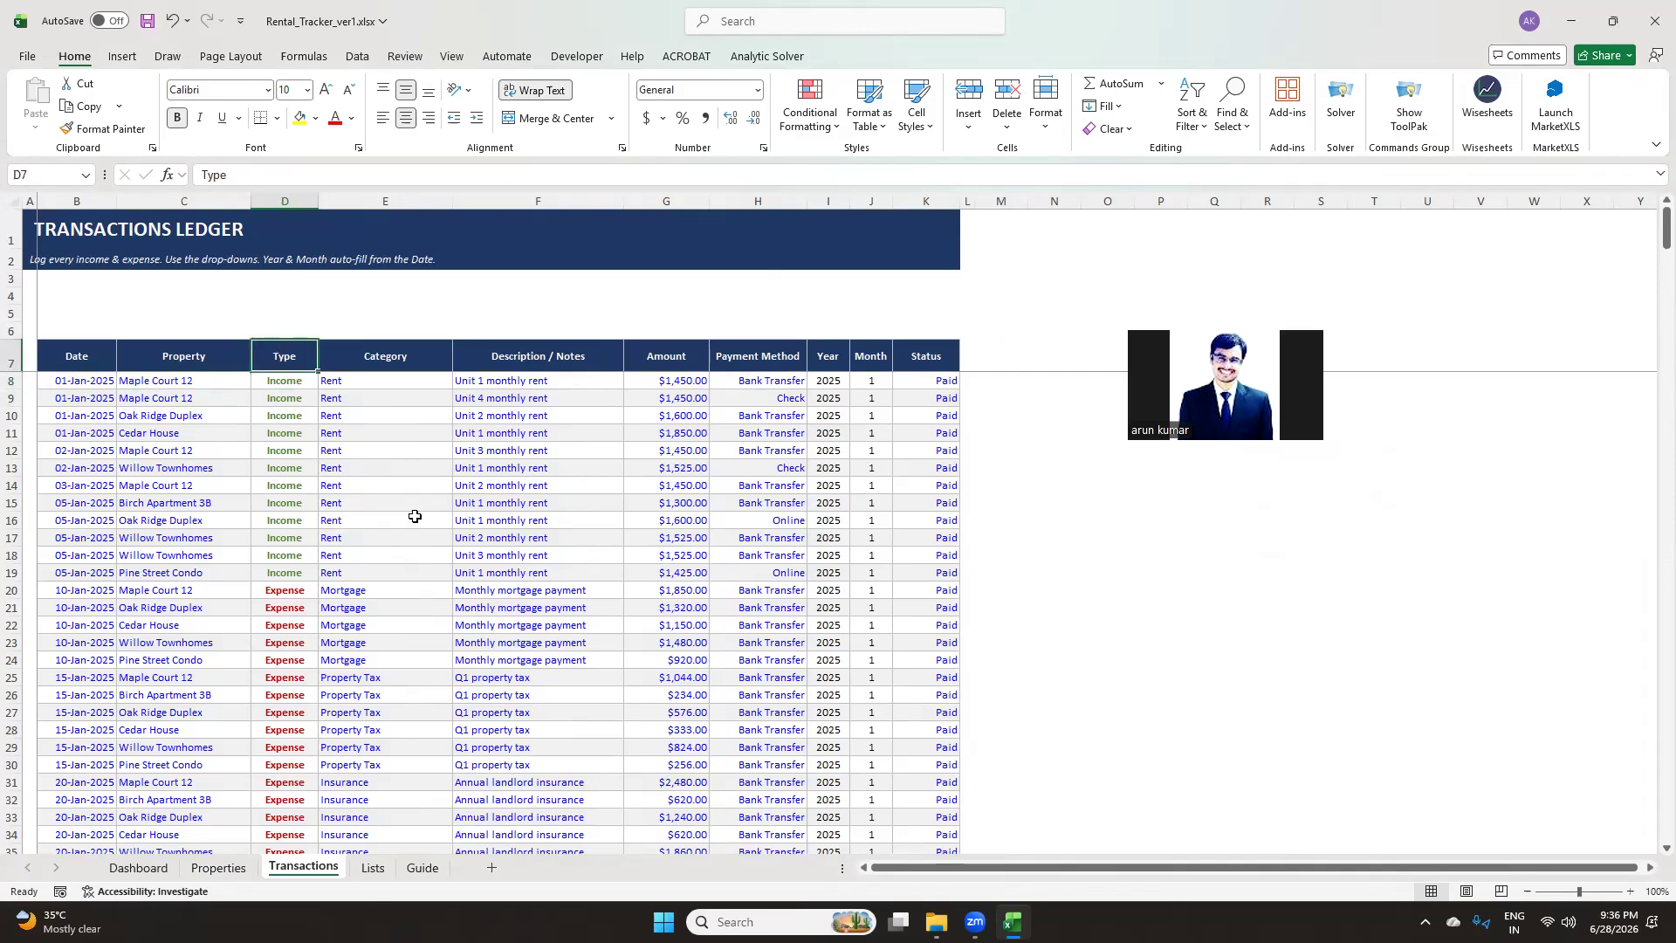
Look over the drop-down source lists on the Lists sheet, then return to the Transactions ledger
click(370, 868)
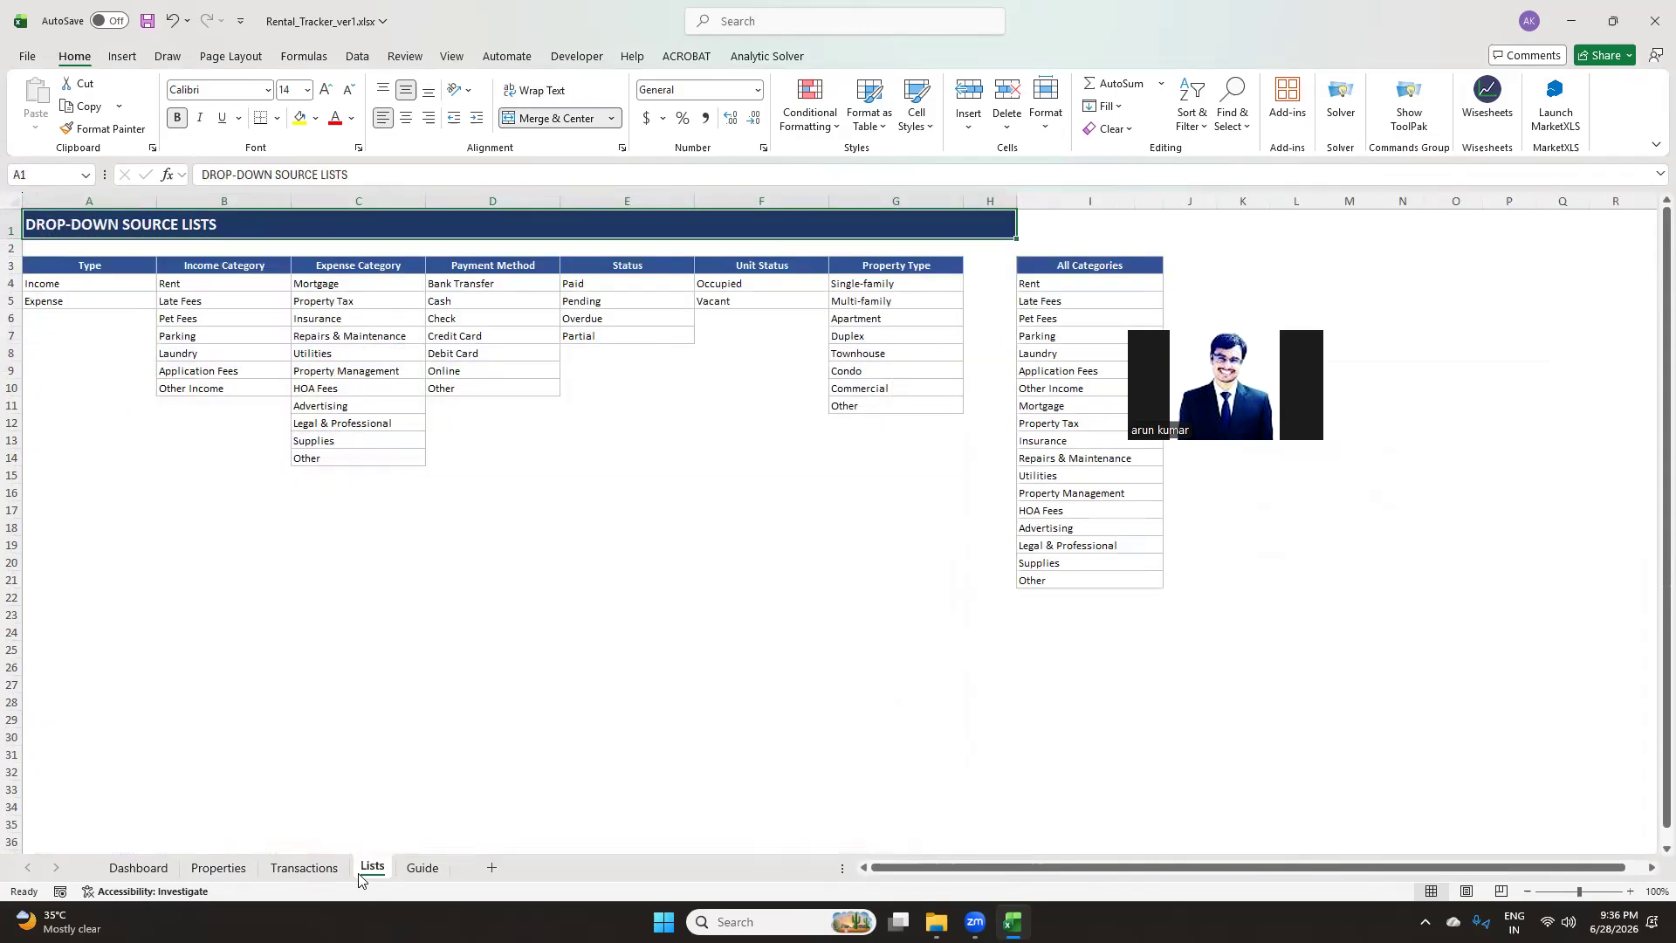
click(228, 546)
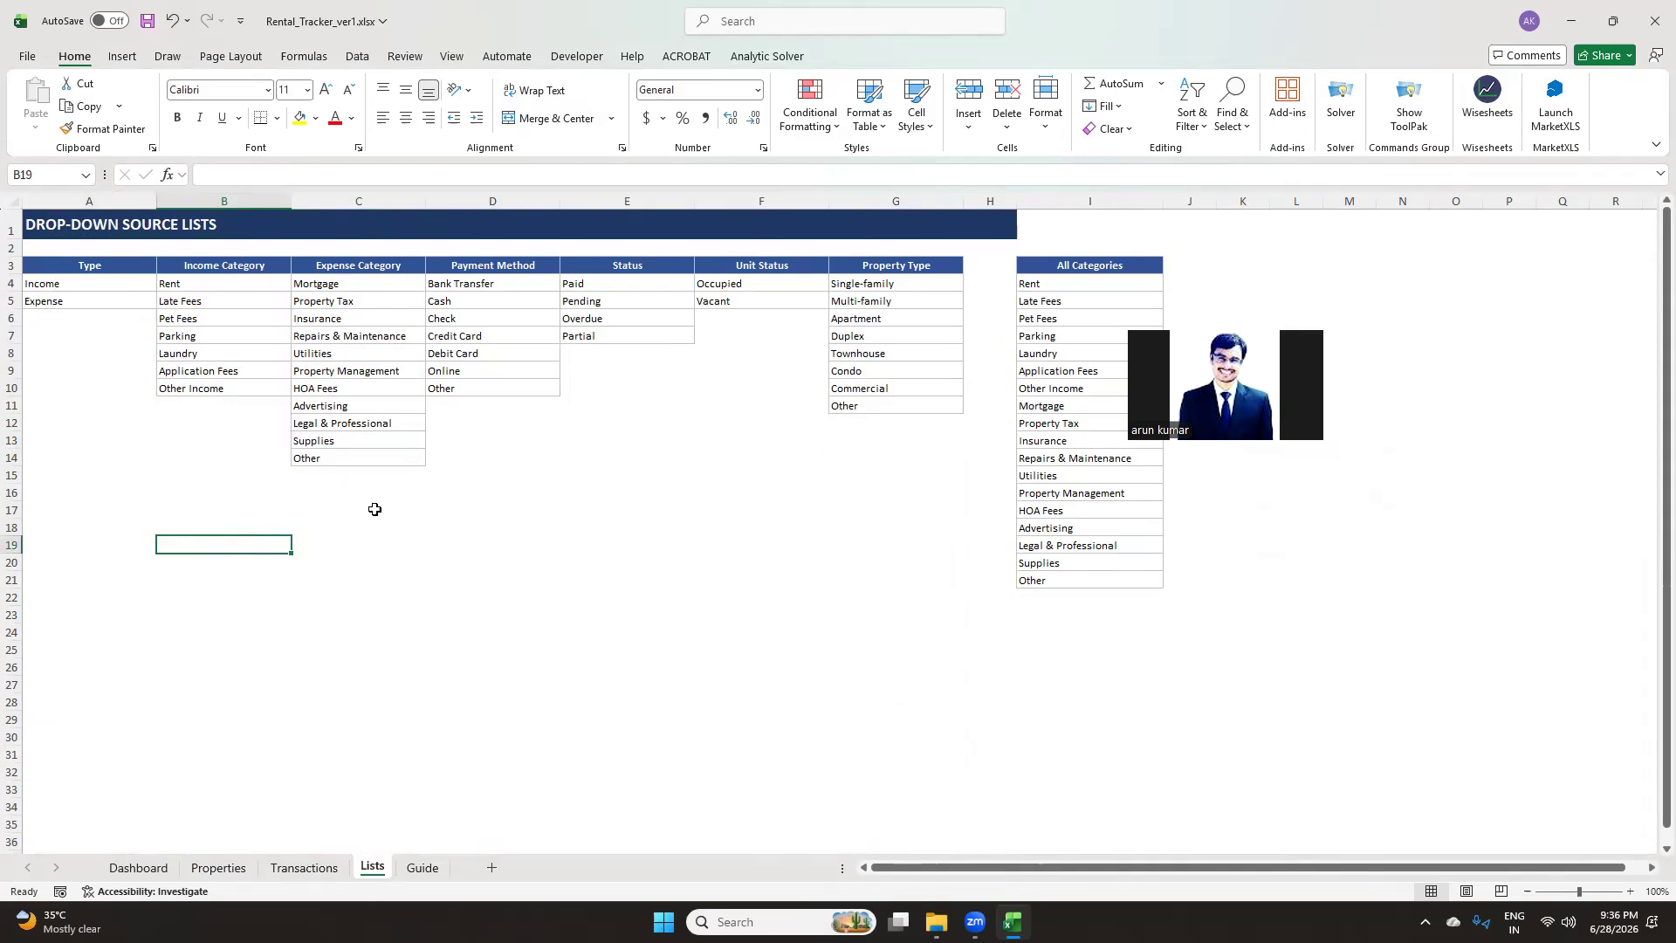
click(330, 869)
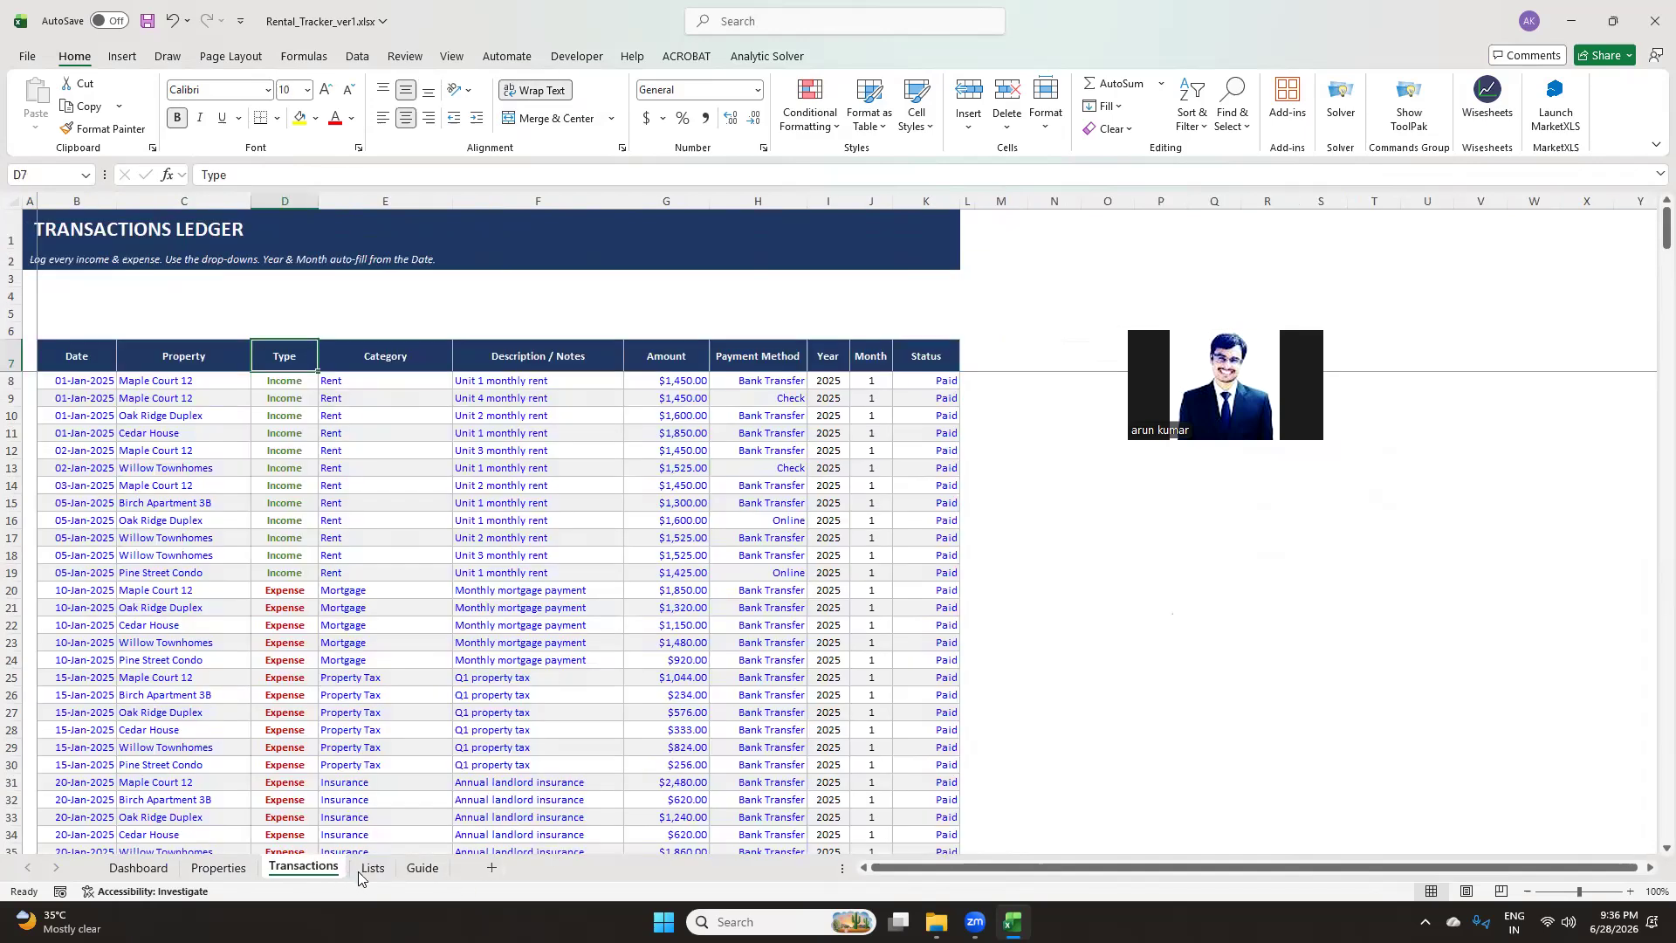
Open the Category drop-down in the first ledger row and scroll through its options
click(302, 384)
click(349, 379)
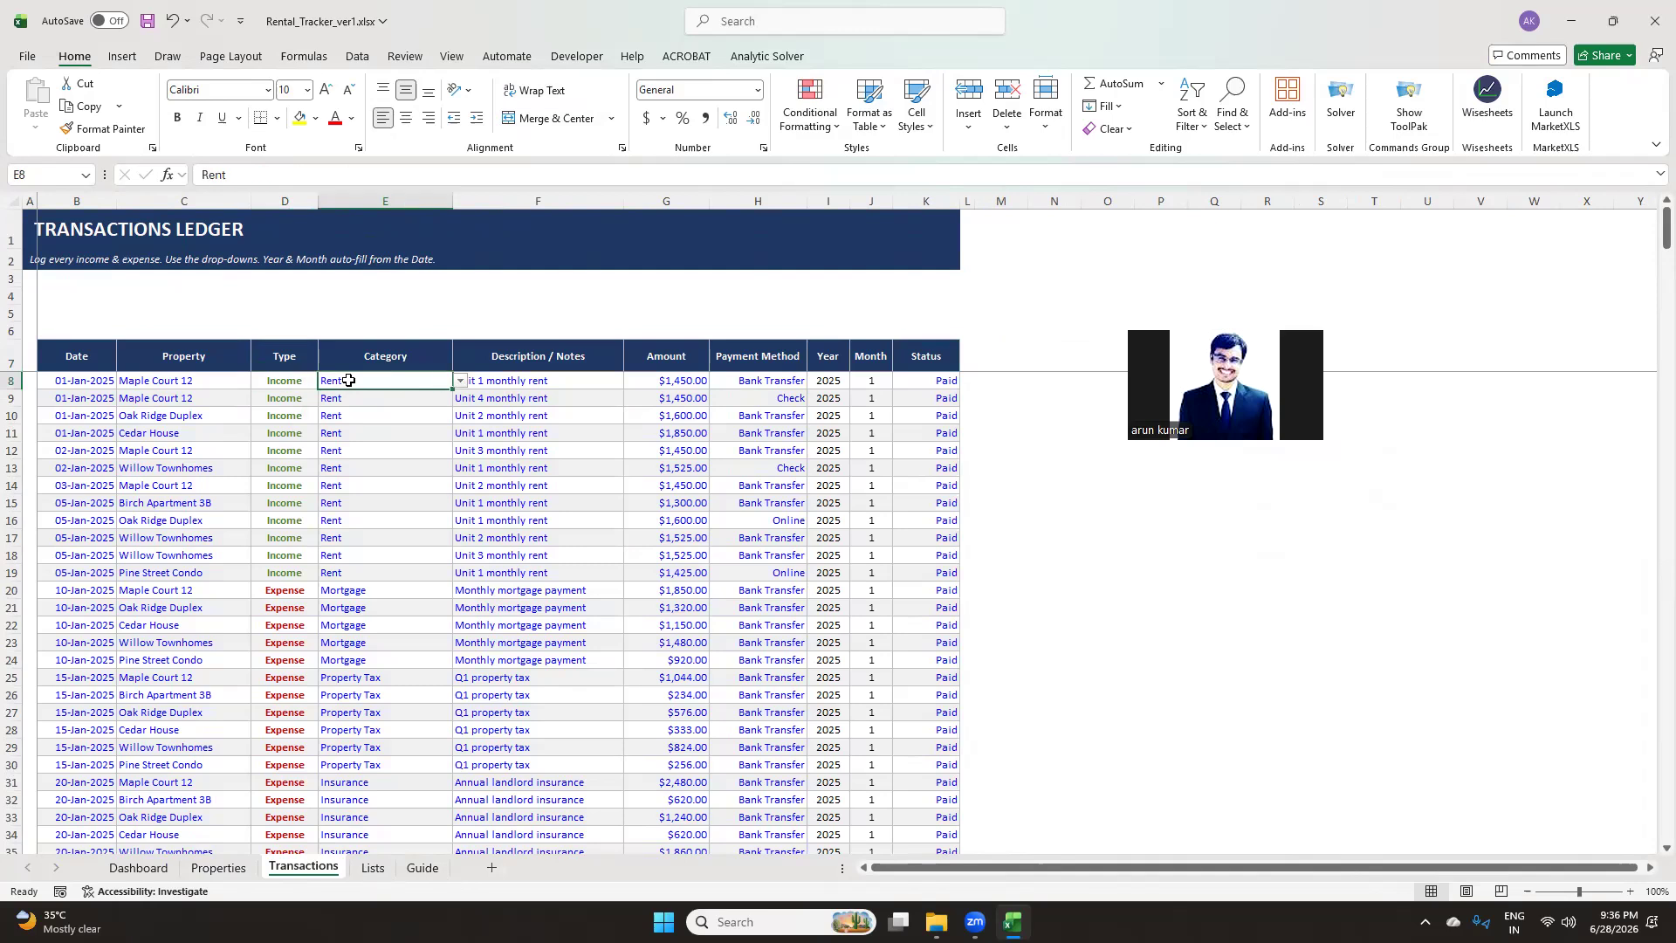
click(460, 380)
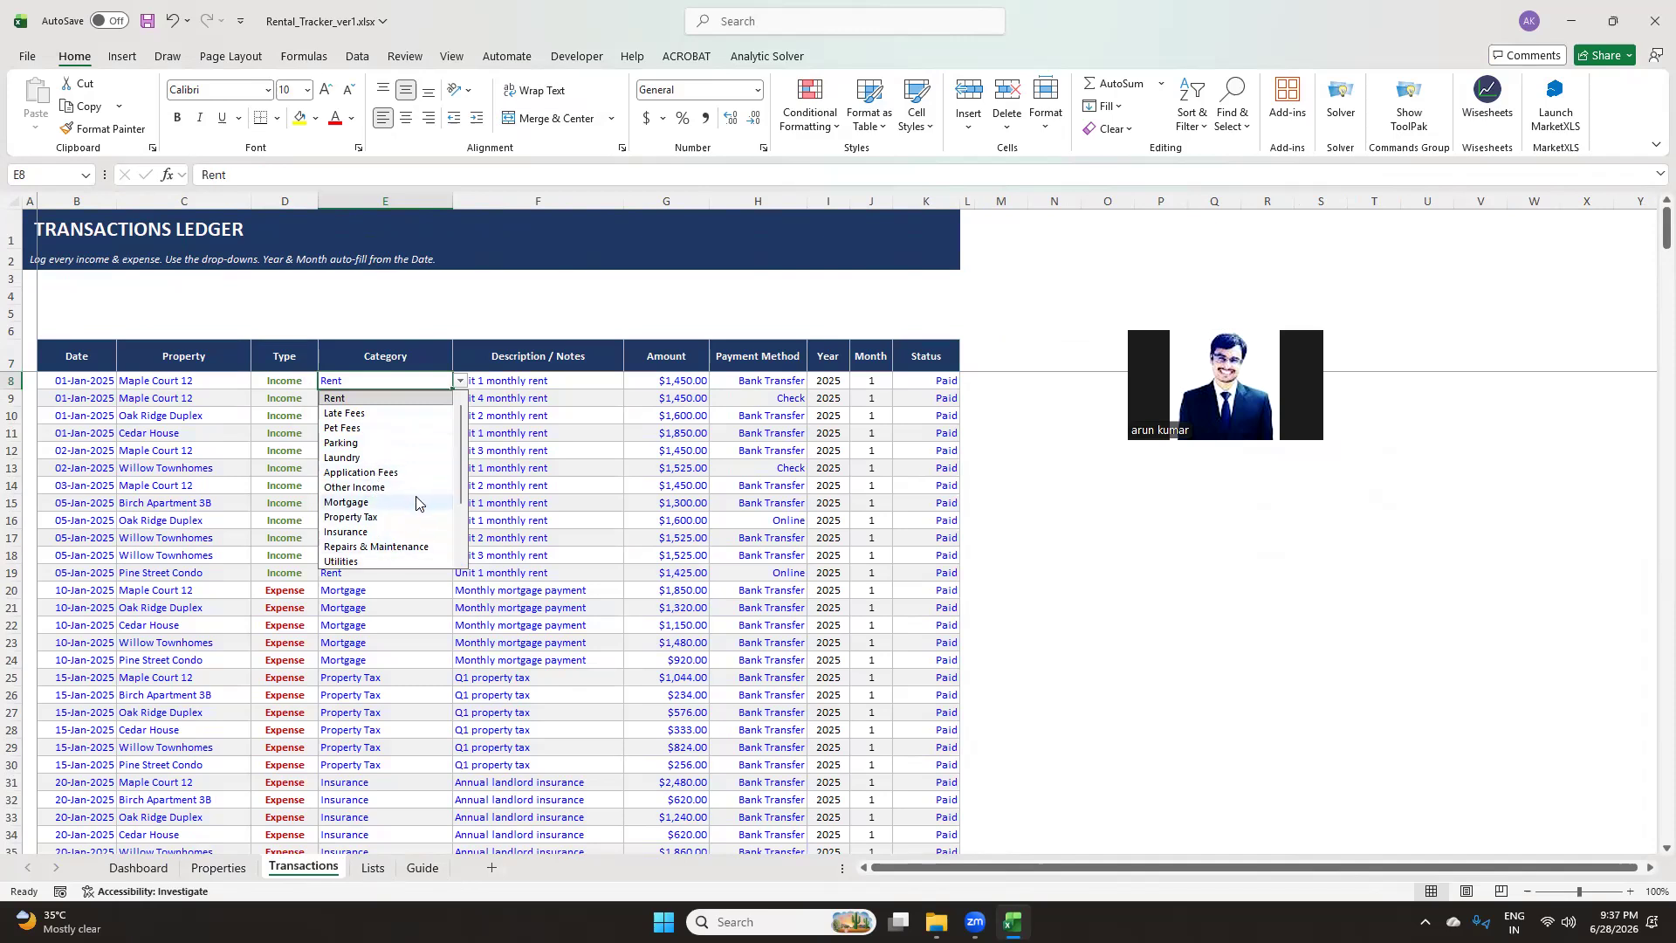
scroll(388, 558, down, 2)
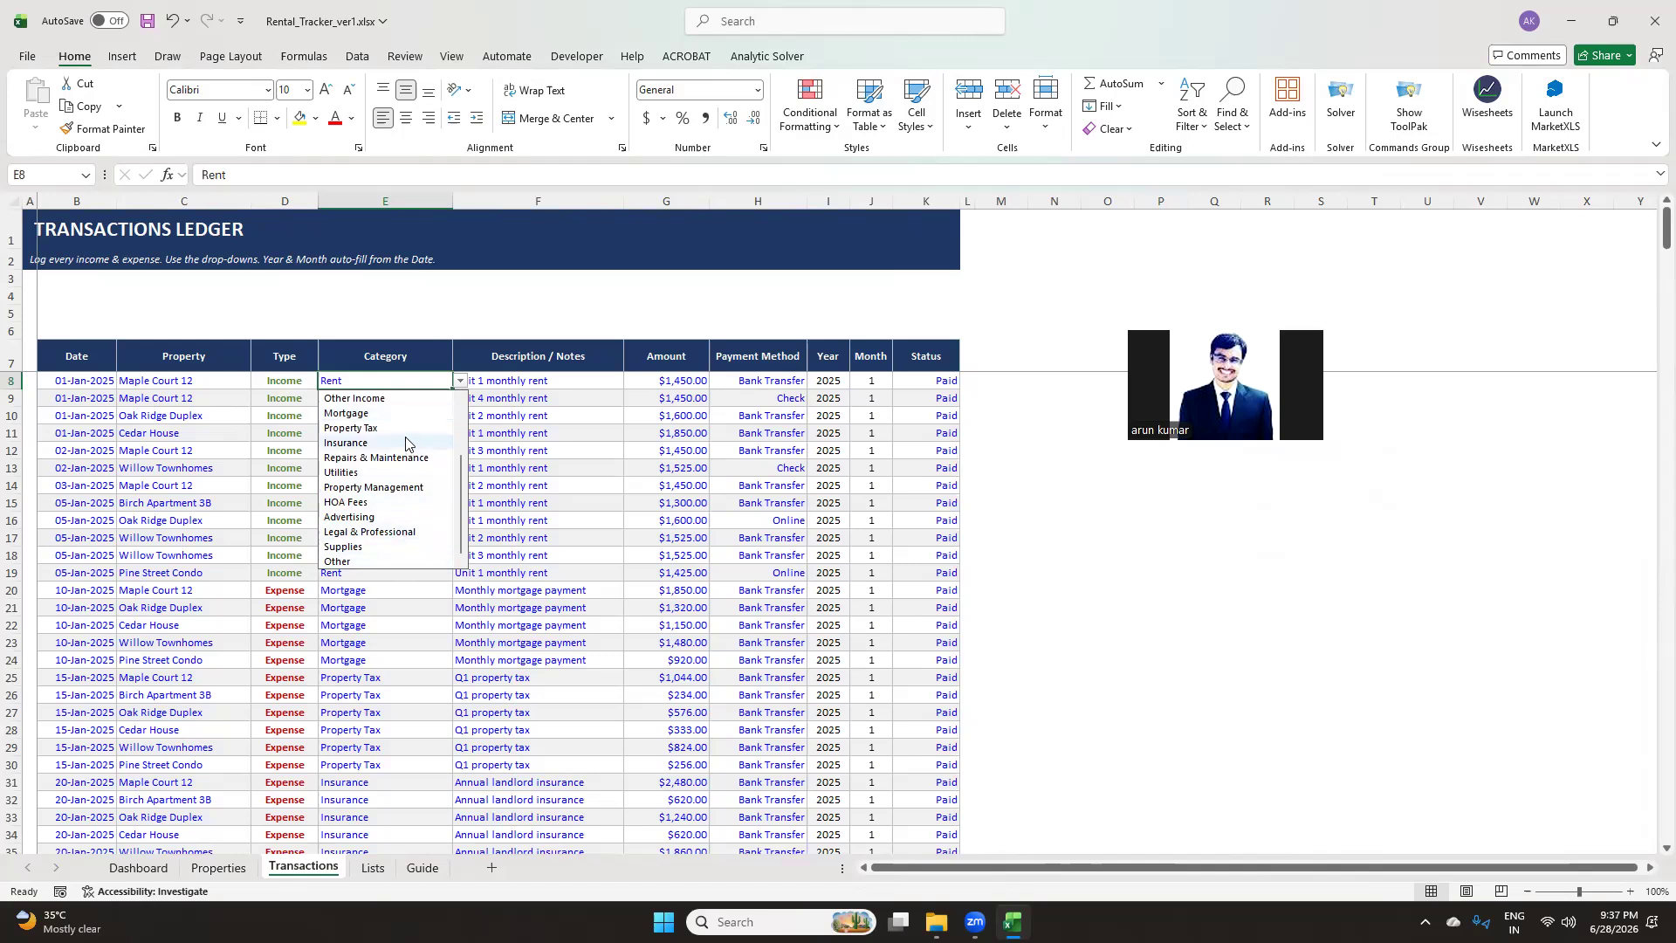
click(443, 315)
Check the All Categories list on the Lists sheet before returning to the ledger
click(372, 867)
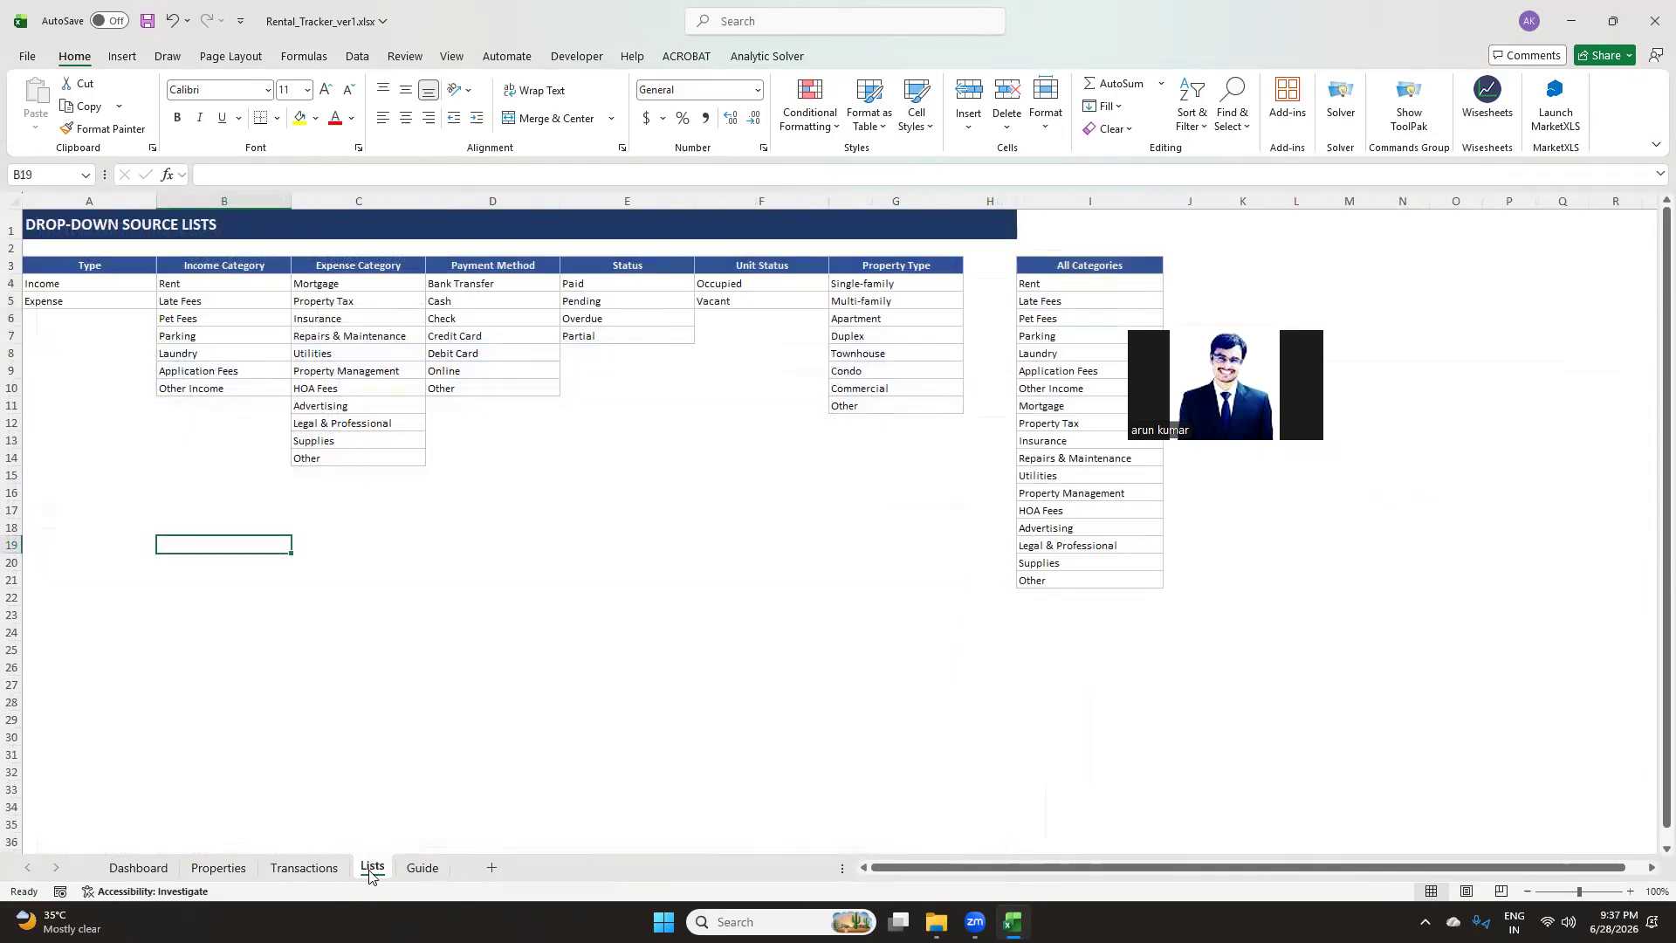
click(1063, 266)
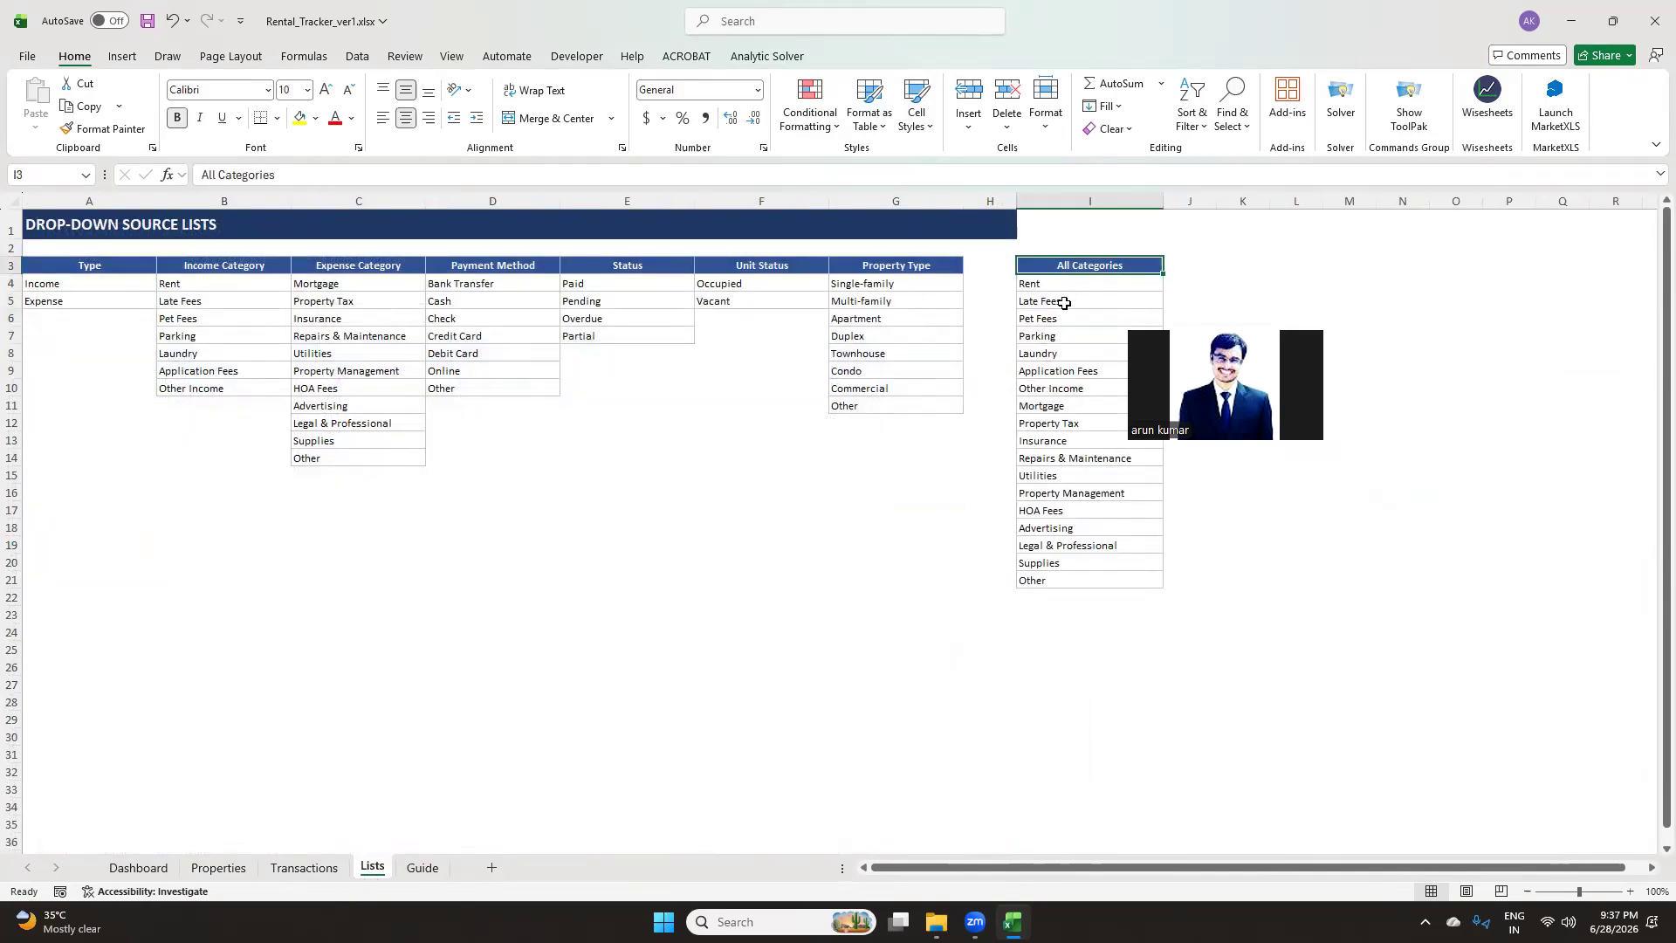
click(304, 867)
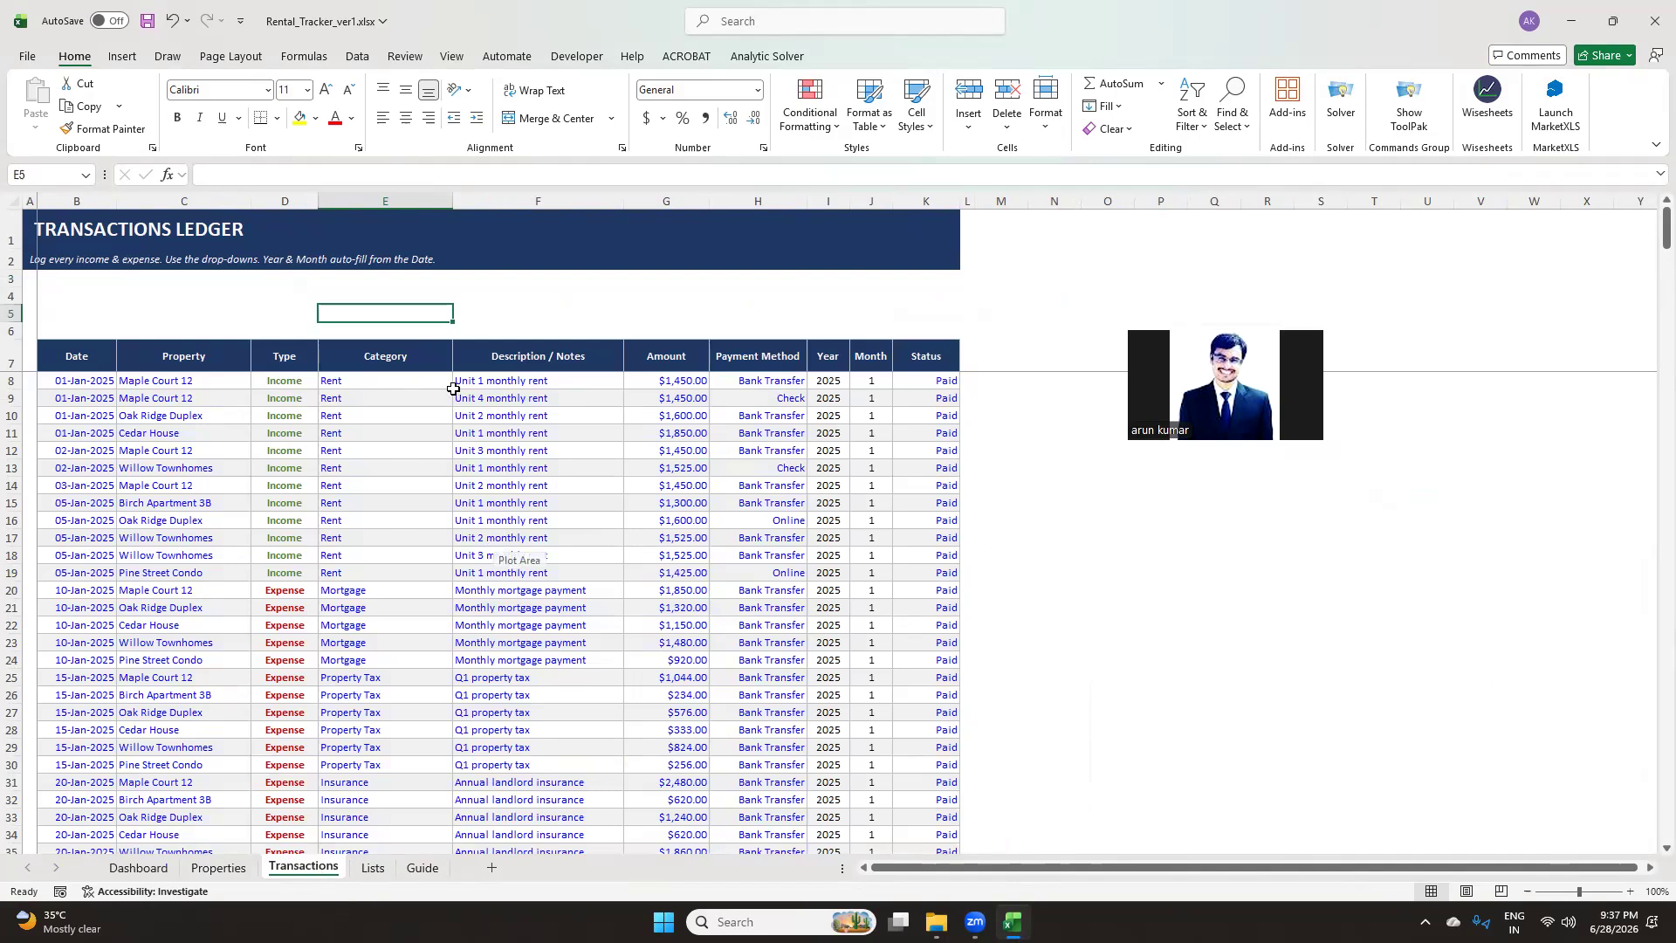
Review the Description, Amount and Payment Method columns, opening the Payment Method drop-down in row 9
click(550, 363)
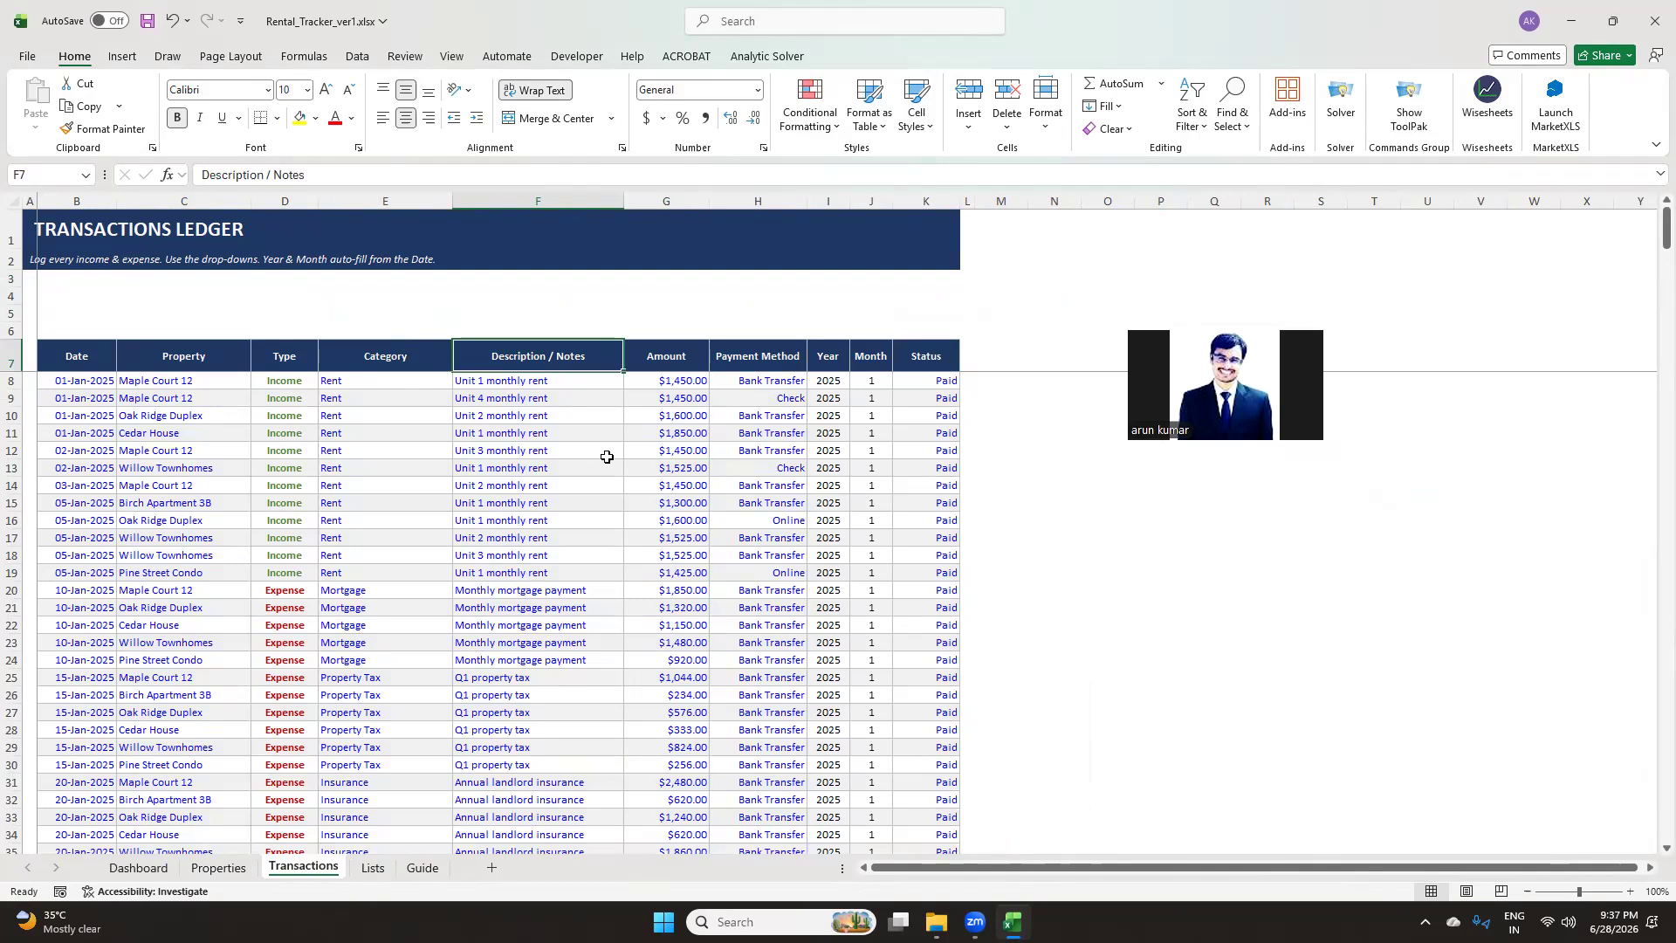
click(579, 384)
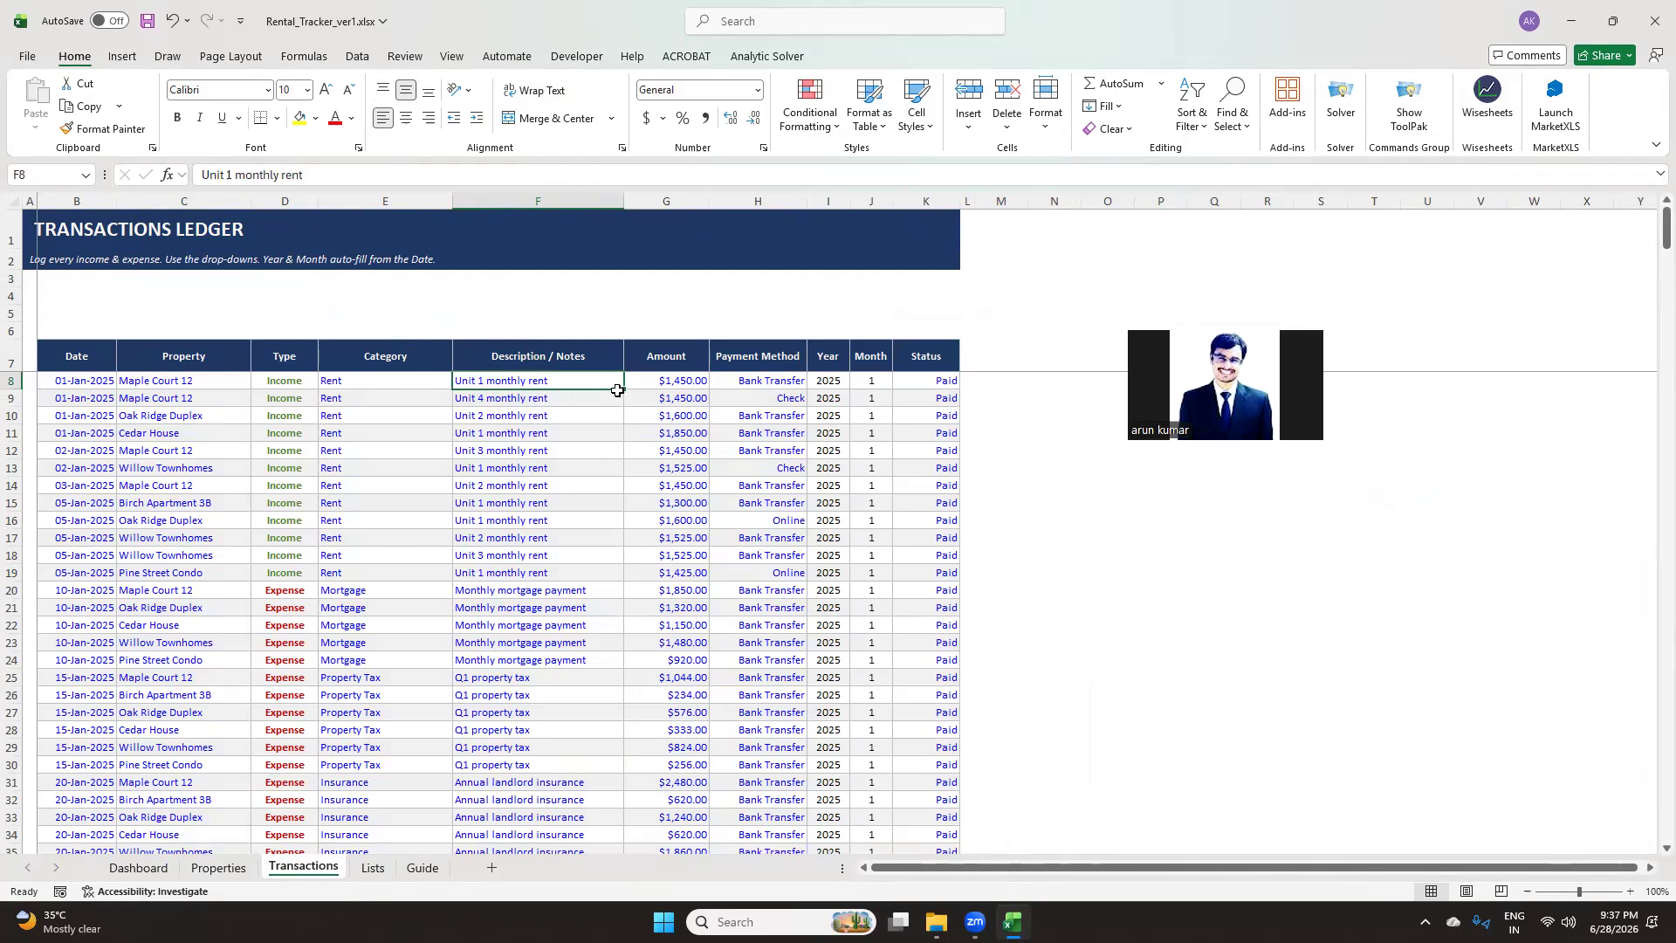
click(698, 356)
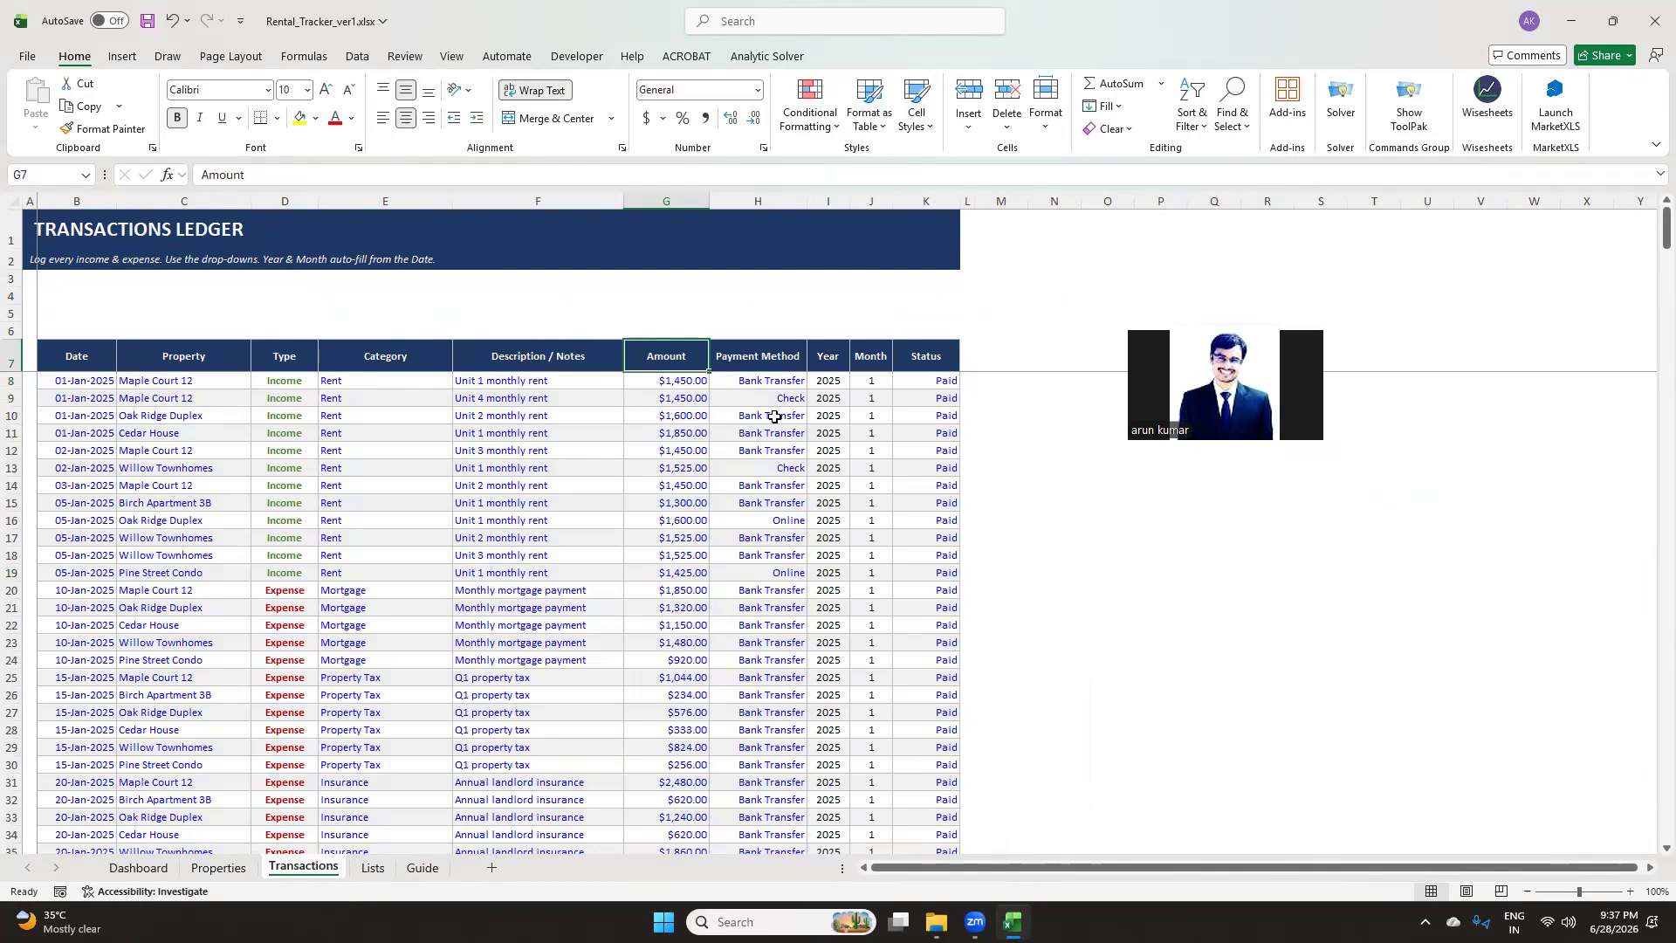
click(796, 360)
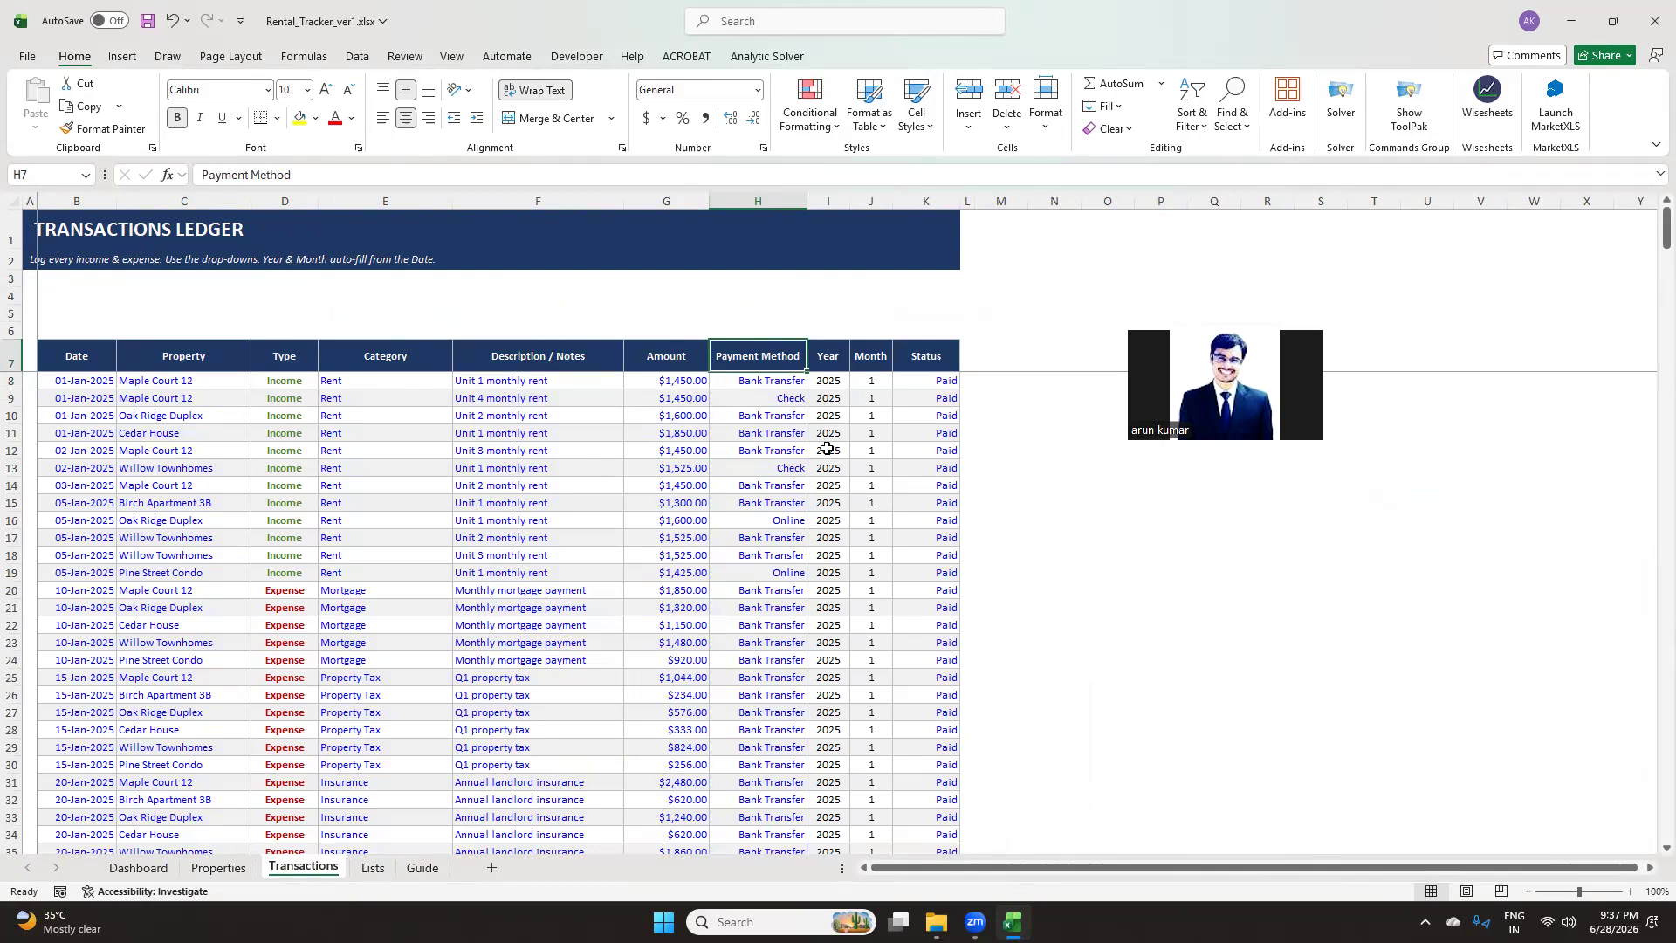
click(759, 395)
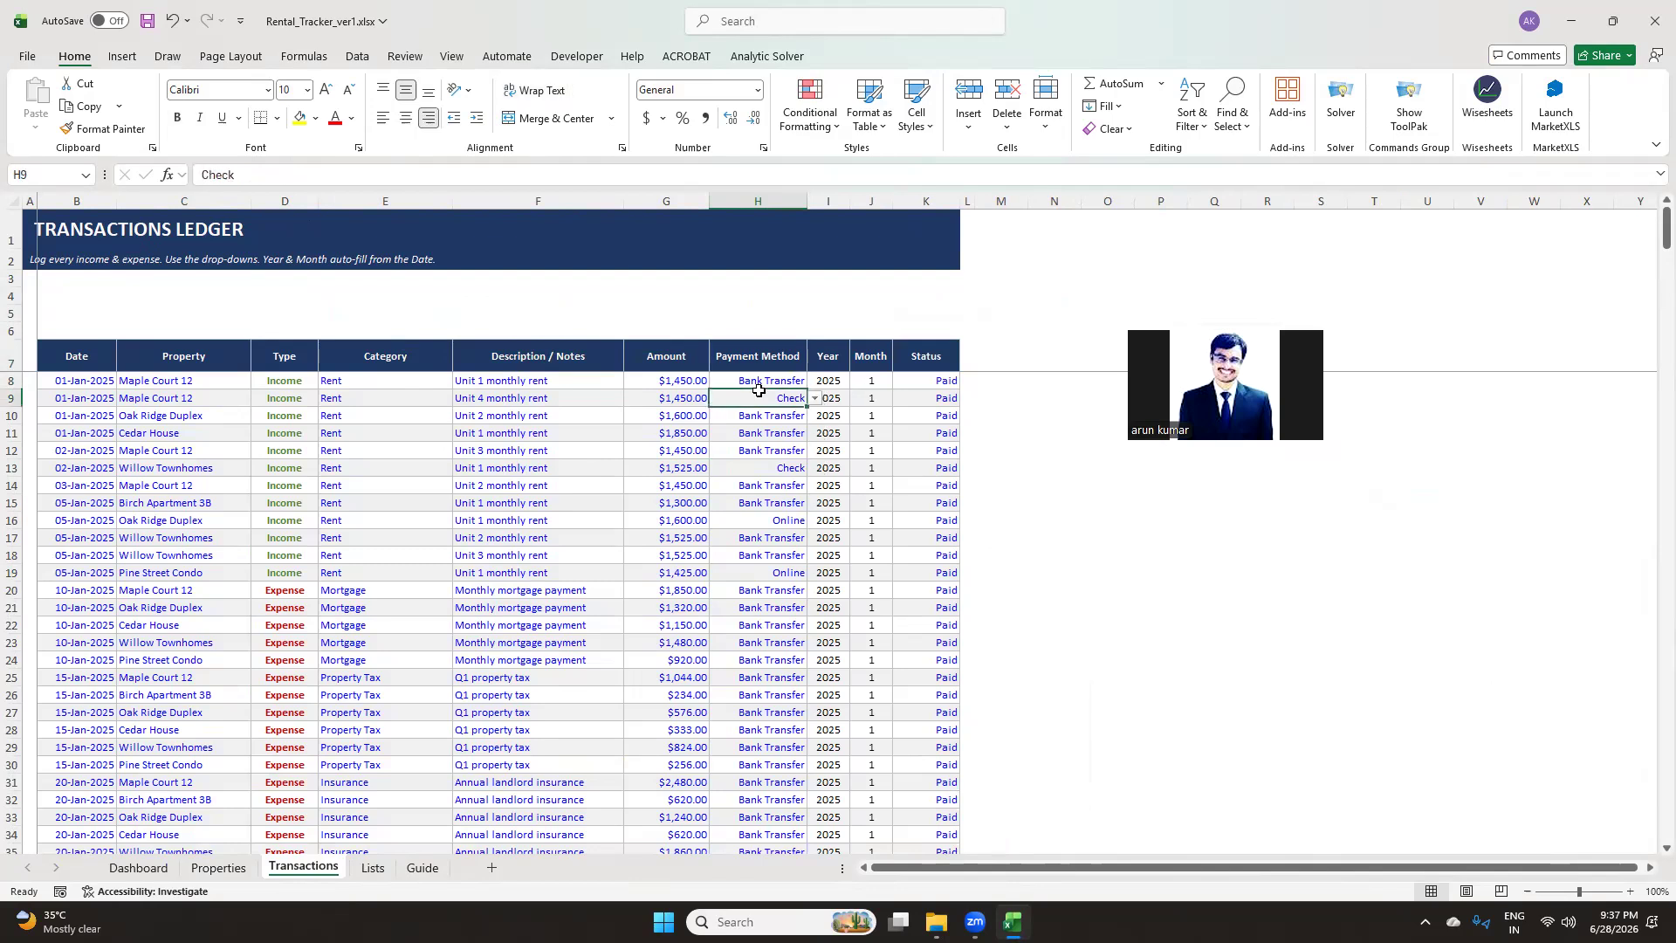
click(817, 400)
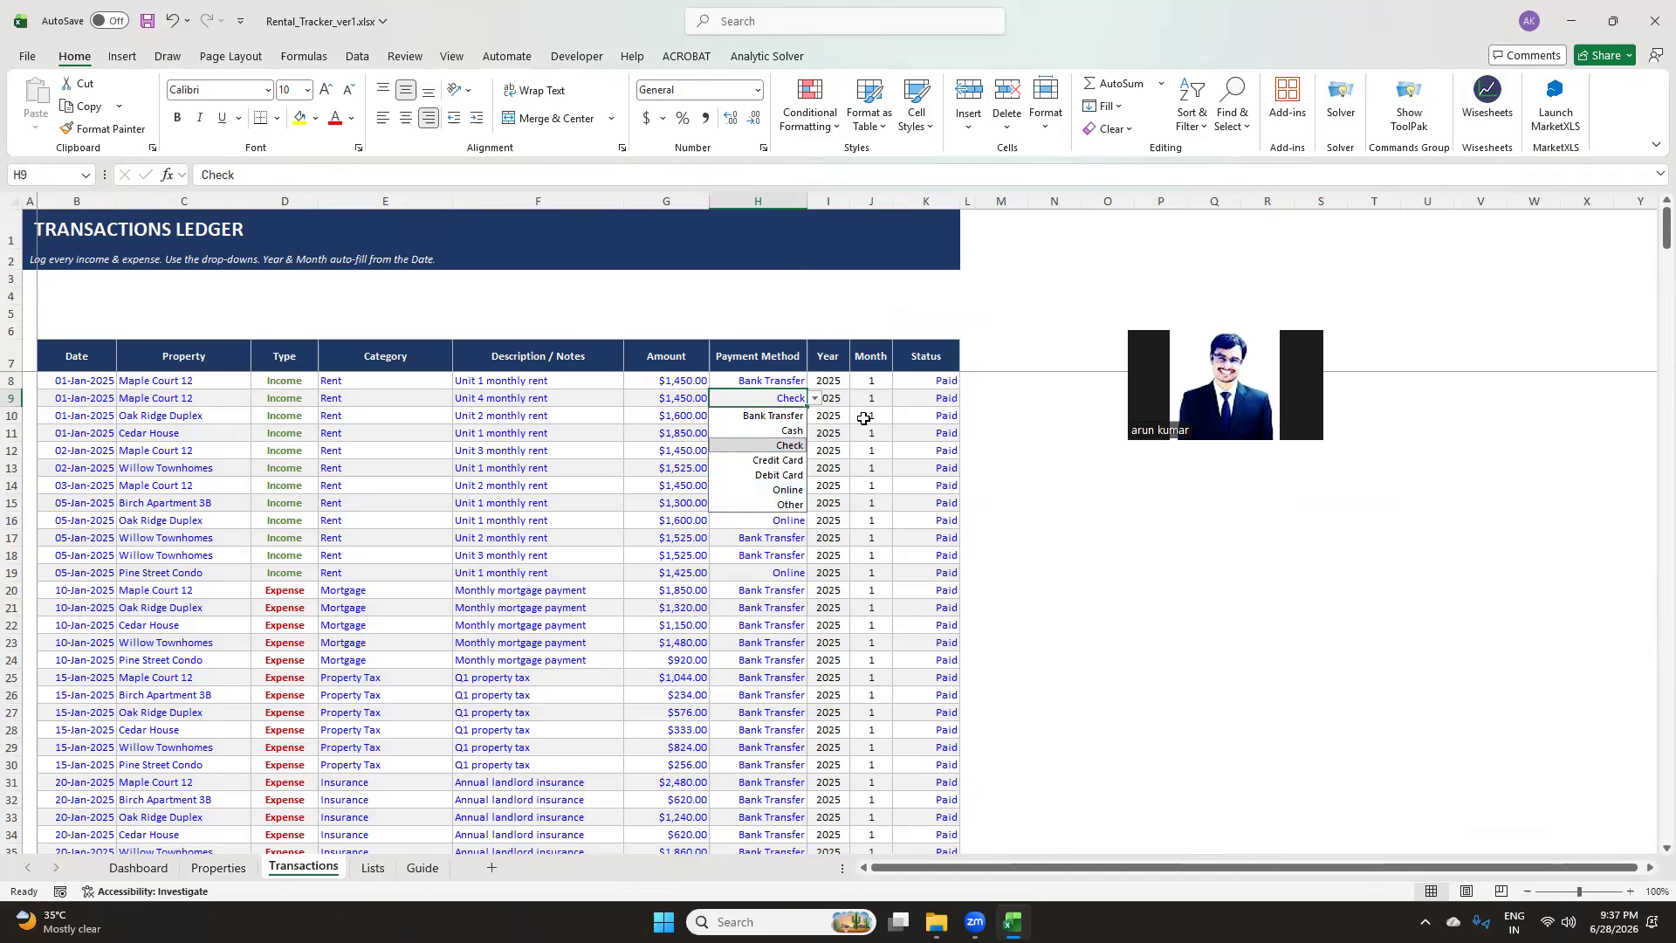
click(1012, 502)
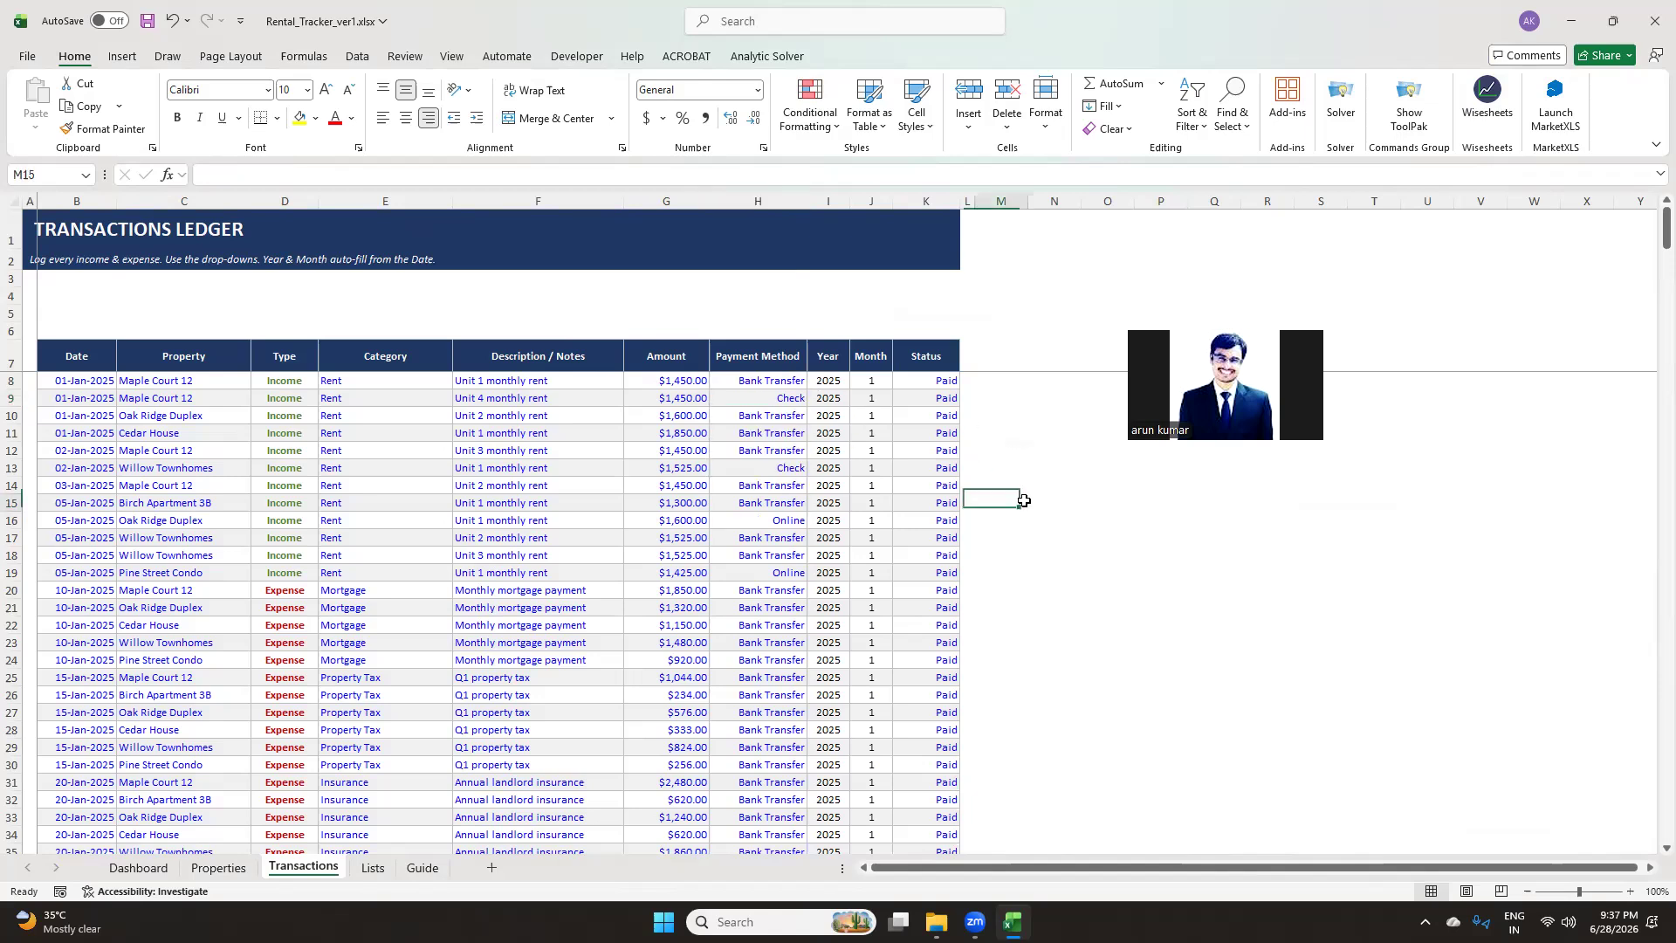
Examine the Payment Method source list on the Lists sheet, then go back to the ledger
click(372, 867)
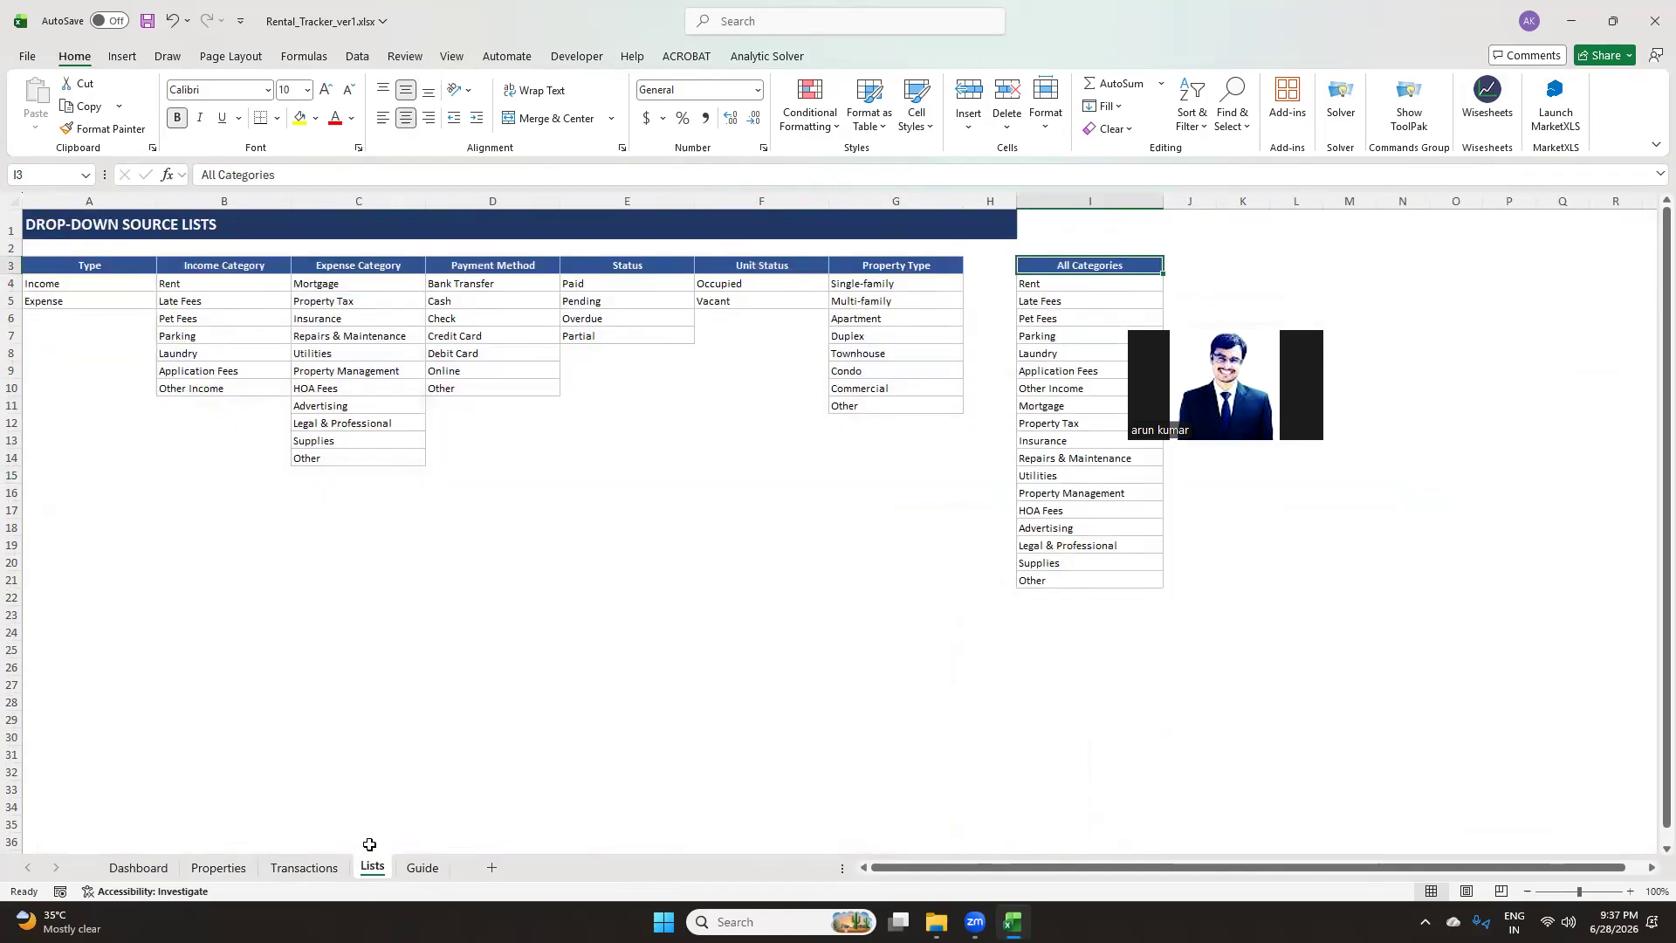
click(498, 259)
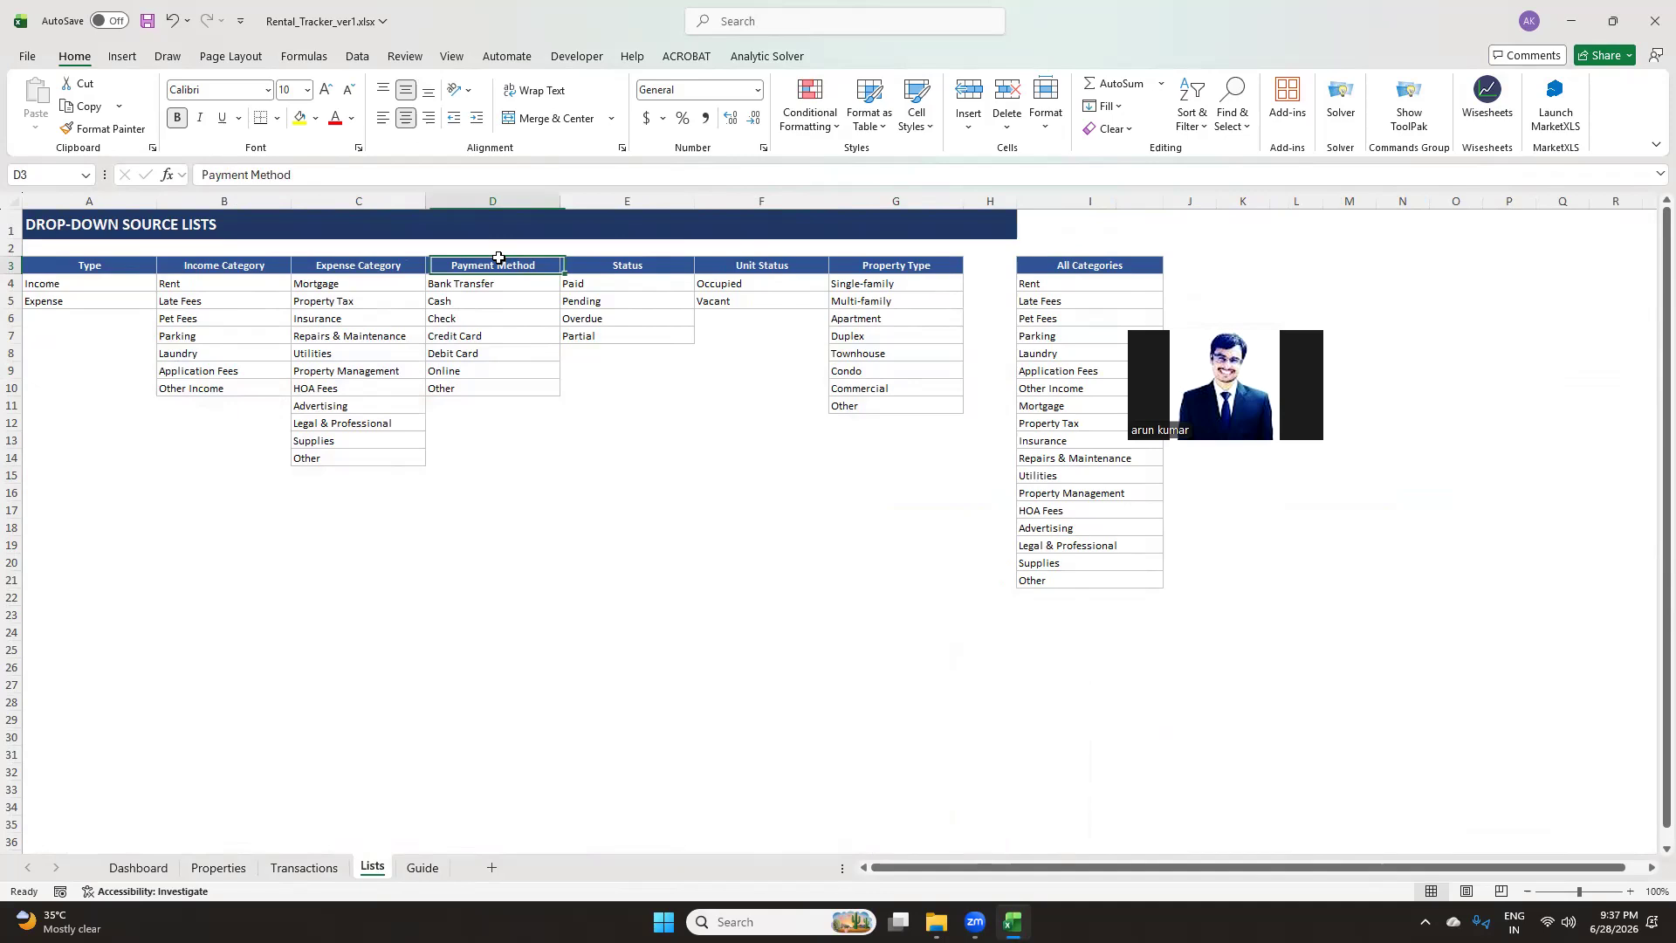
drag(464, 388, 477, 292)
click(483, 281)
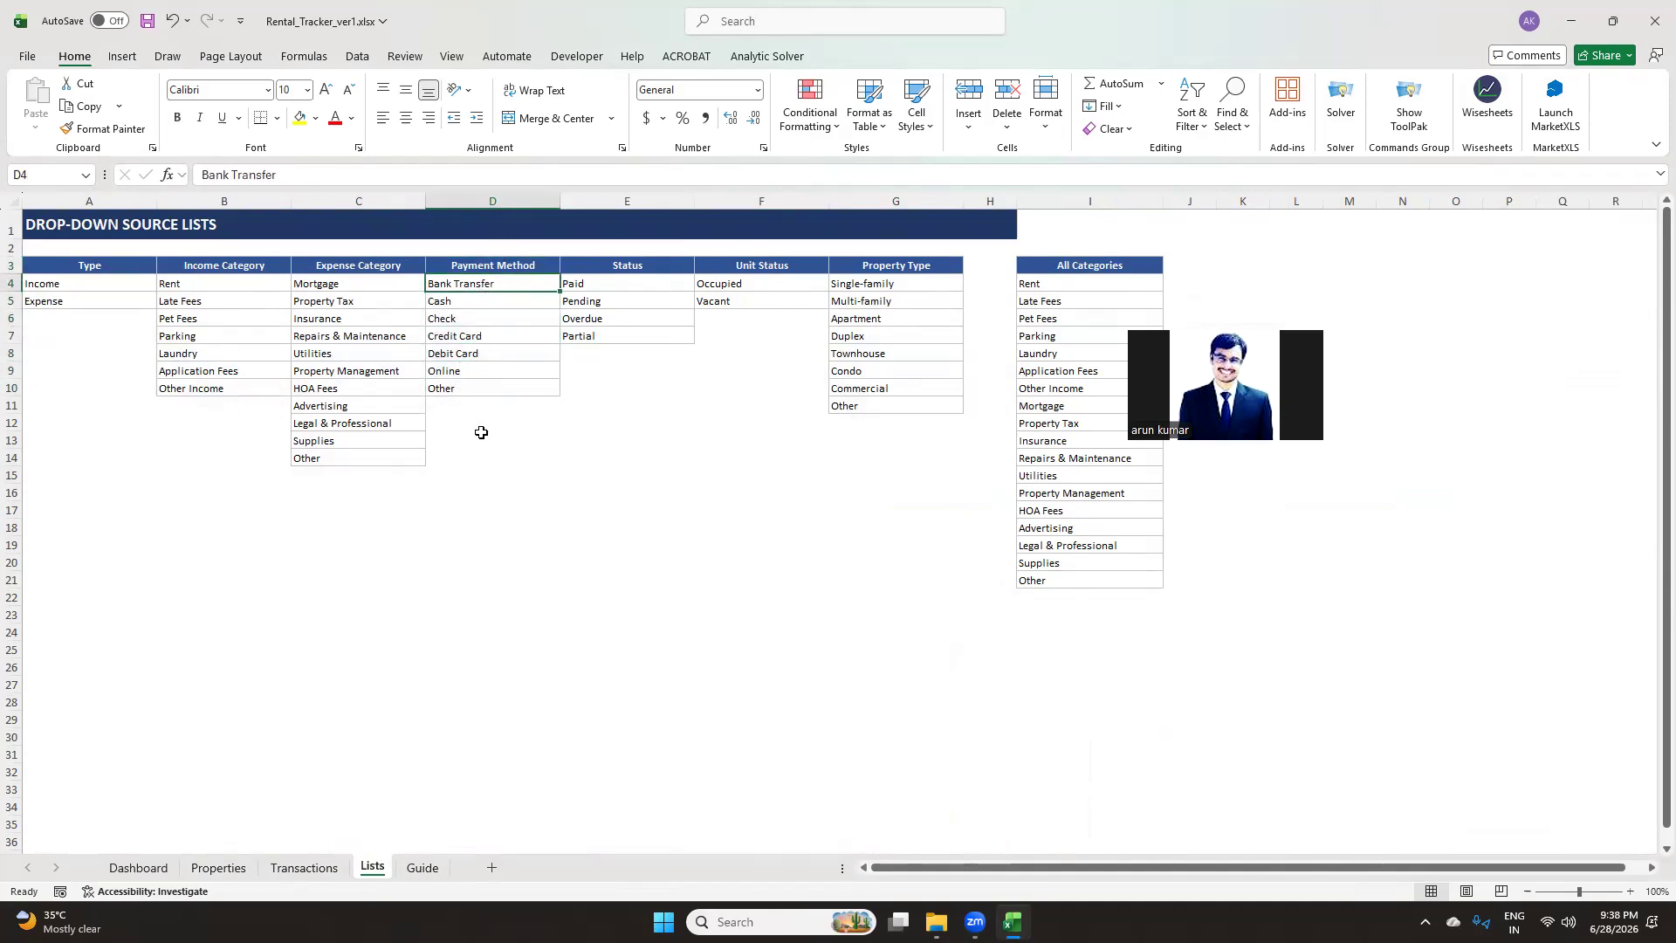
click(304, 868)
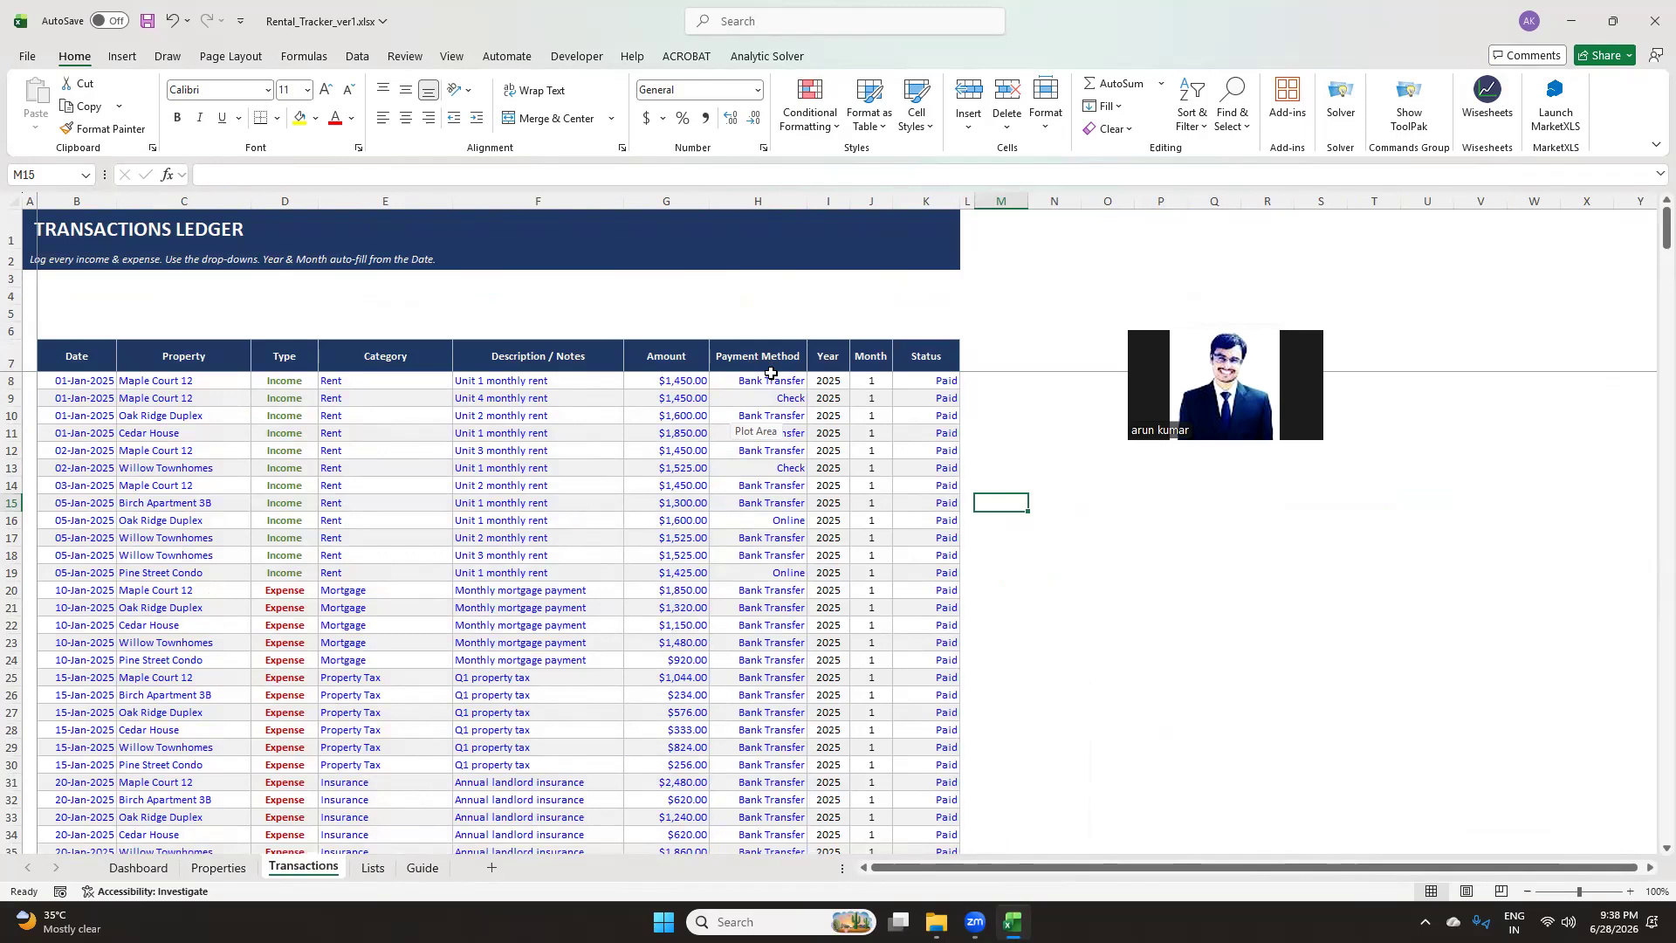
Inspect the Year and Month formulas that derive their values from the Date column
click(846, 384)
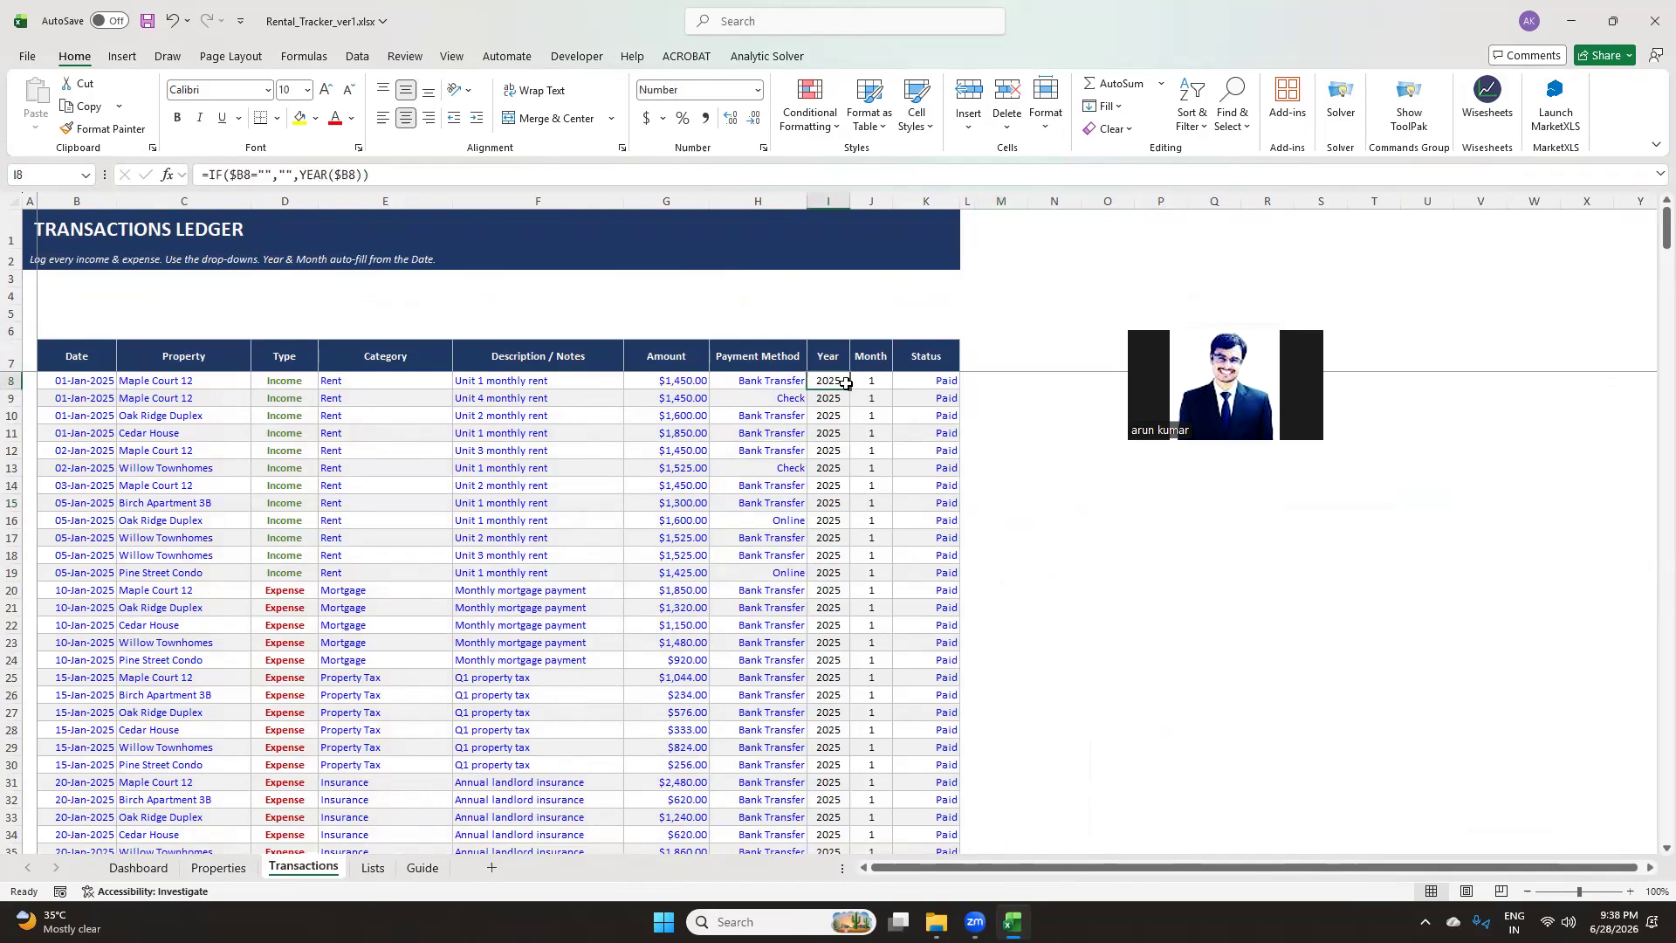
click(880, 383)
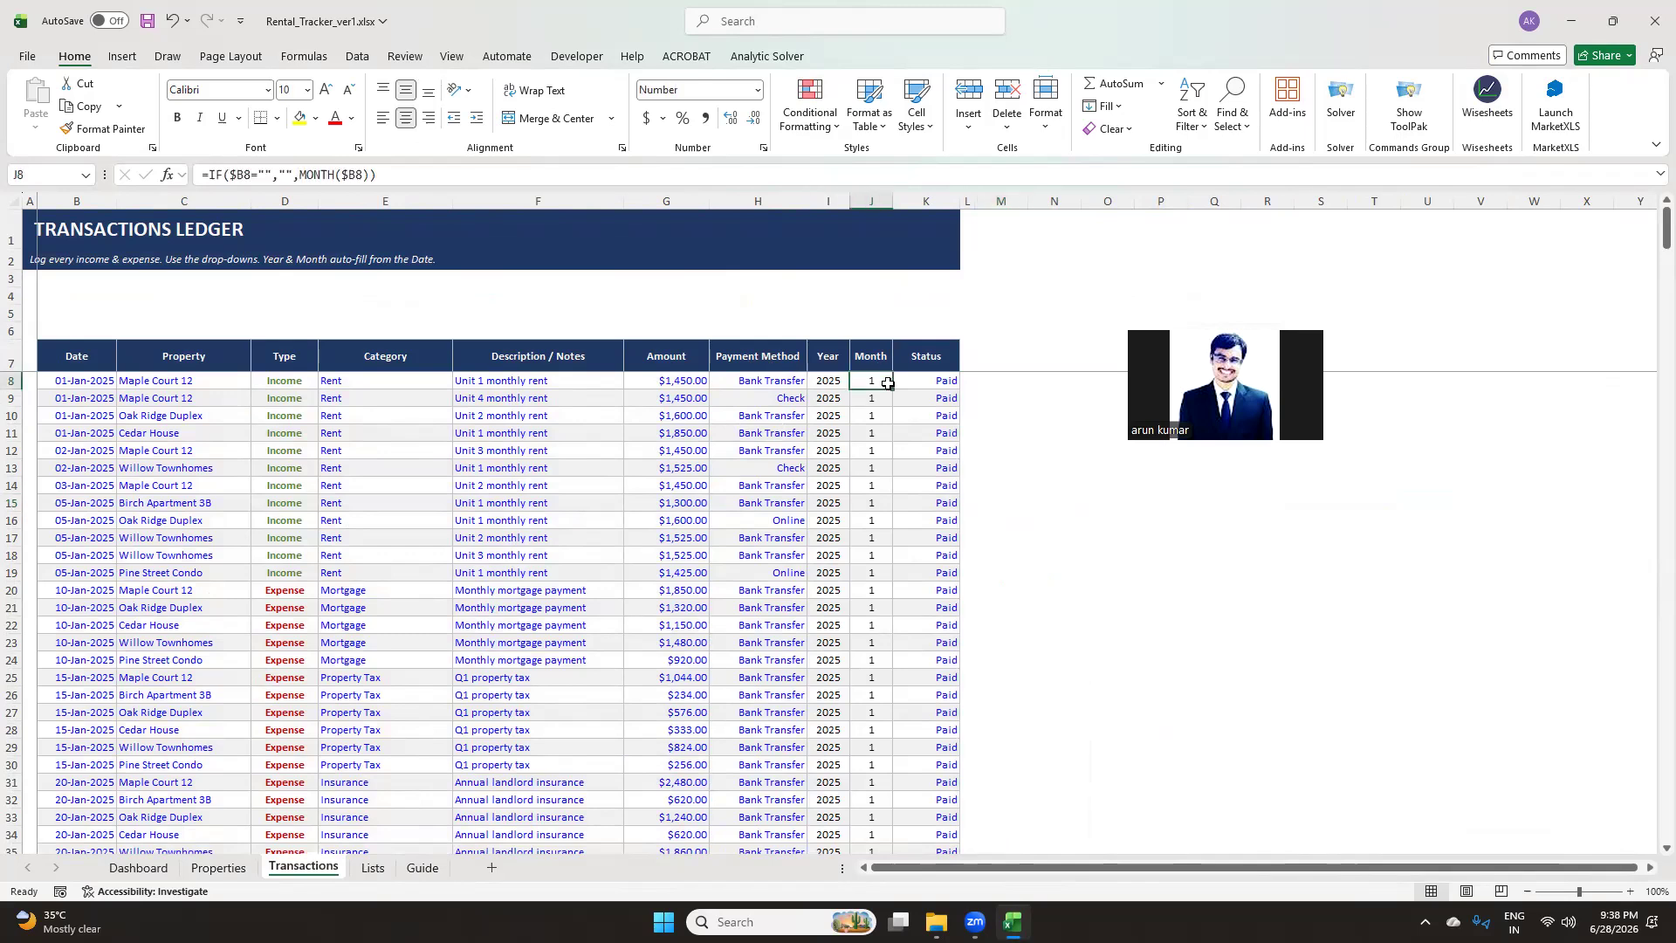
click(931, 378)
drag(830, 381, 873, 381)
Copy the "Autmated calculations" label from the Properties sheet into cell I6 of the Transactions ledger
click(842, 334)
key(ctrl+Page_Up)
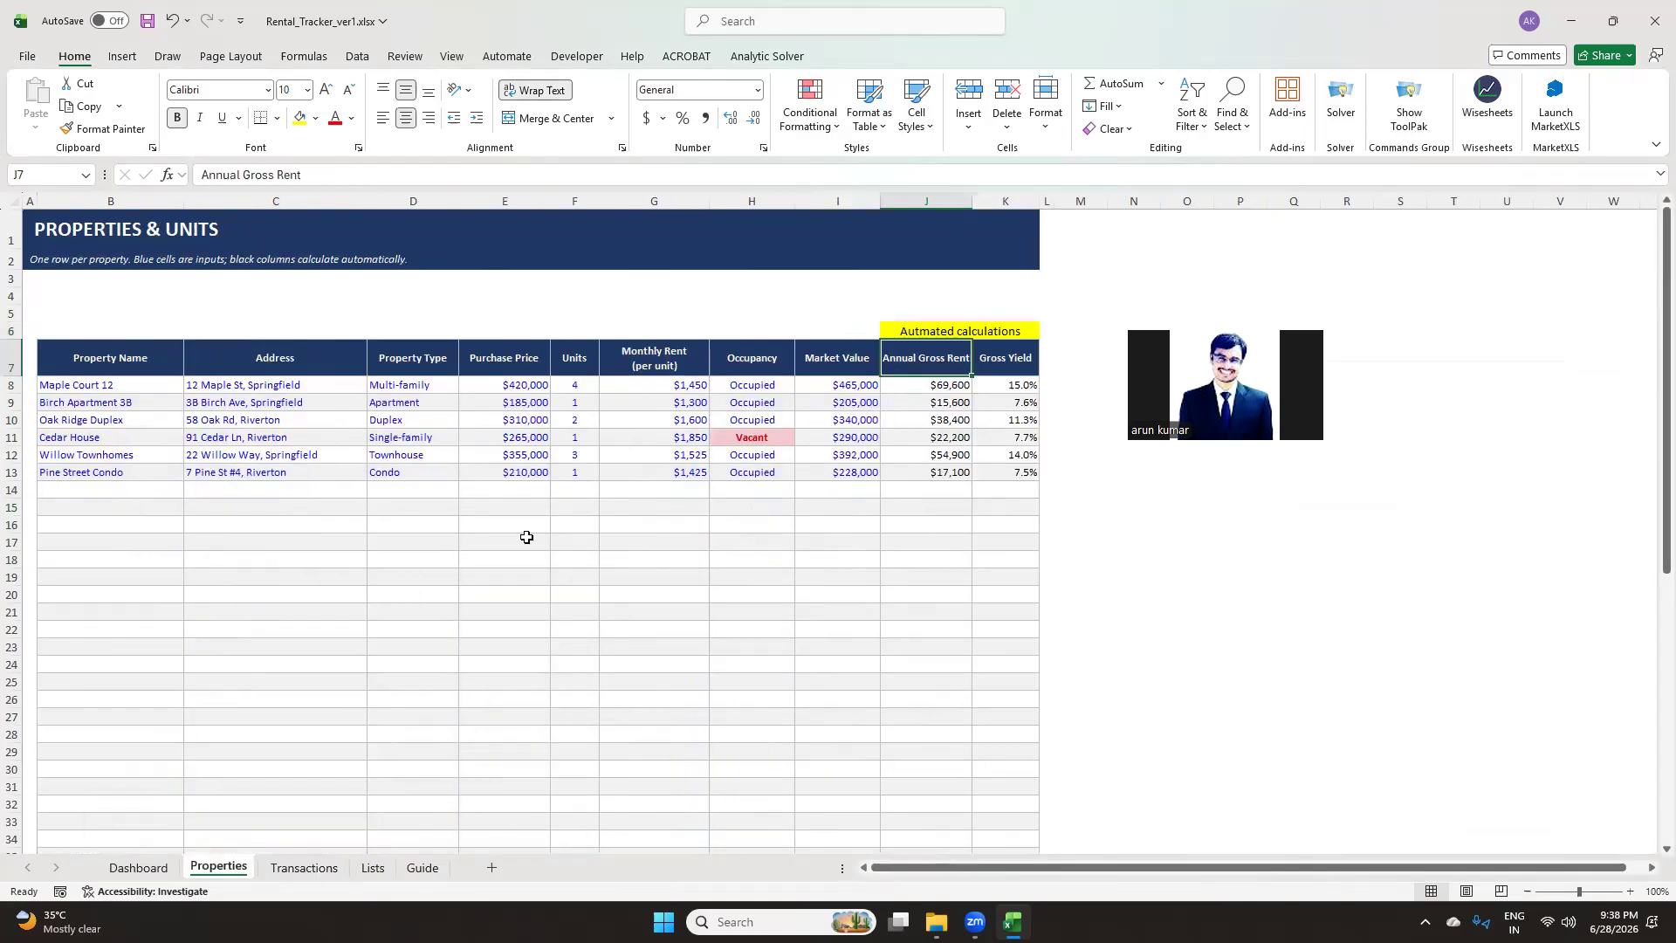
click(960, 332)
key(ctrl+c)
key(ctrl+Page_Down)
key(ctrl+v)
Adjust the widths of the Year and Month columns beneath the pasted label
click(1039, 499)
double_click(891, 194)
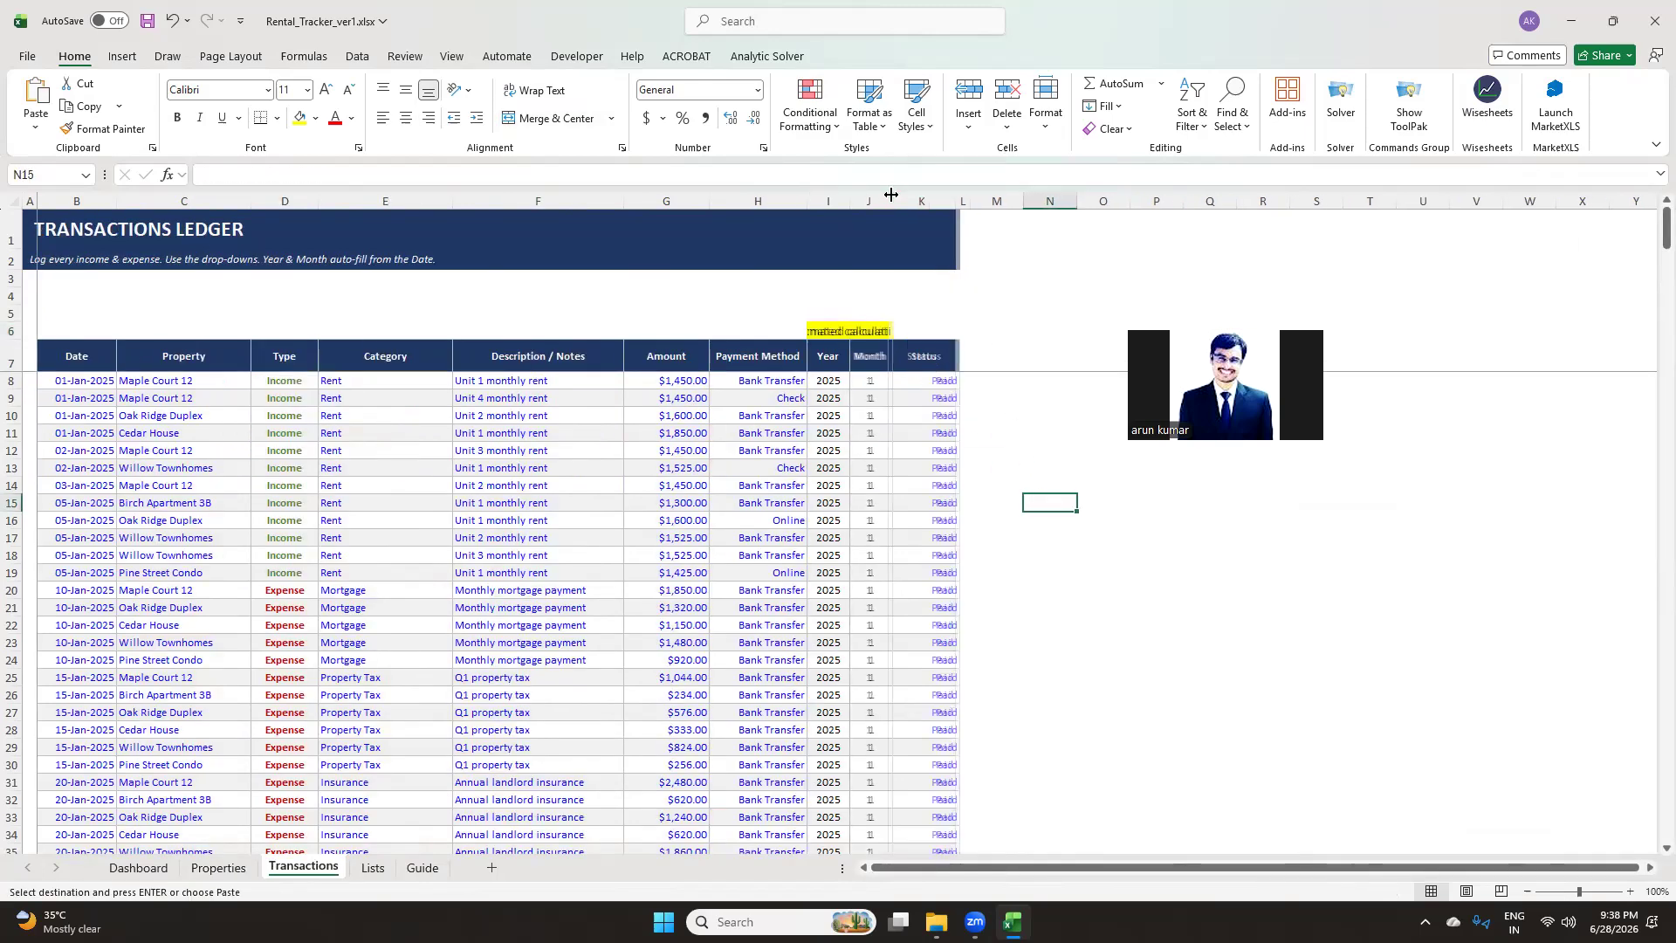
double_click(849, 194)
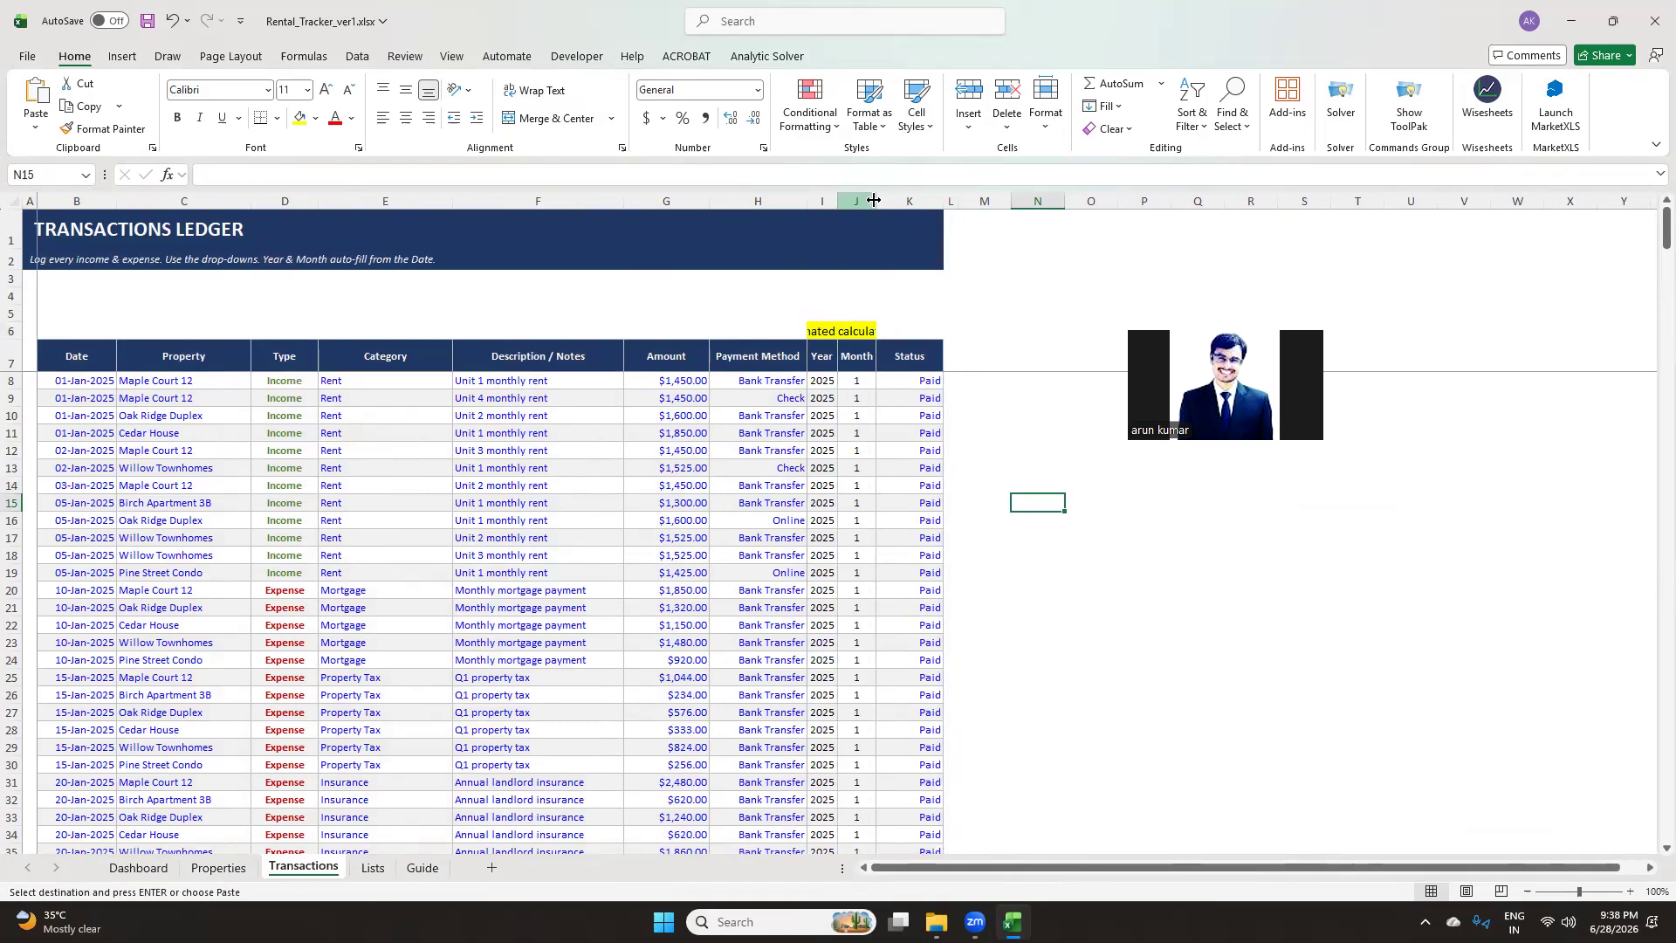
click(882, 203)
Merge and center the label across I6:J6 above the Year and Month columns
drag(876, 330, 841, 330)
key(alt+h)
key(m)
key(c)
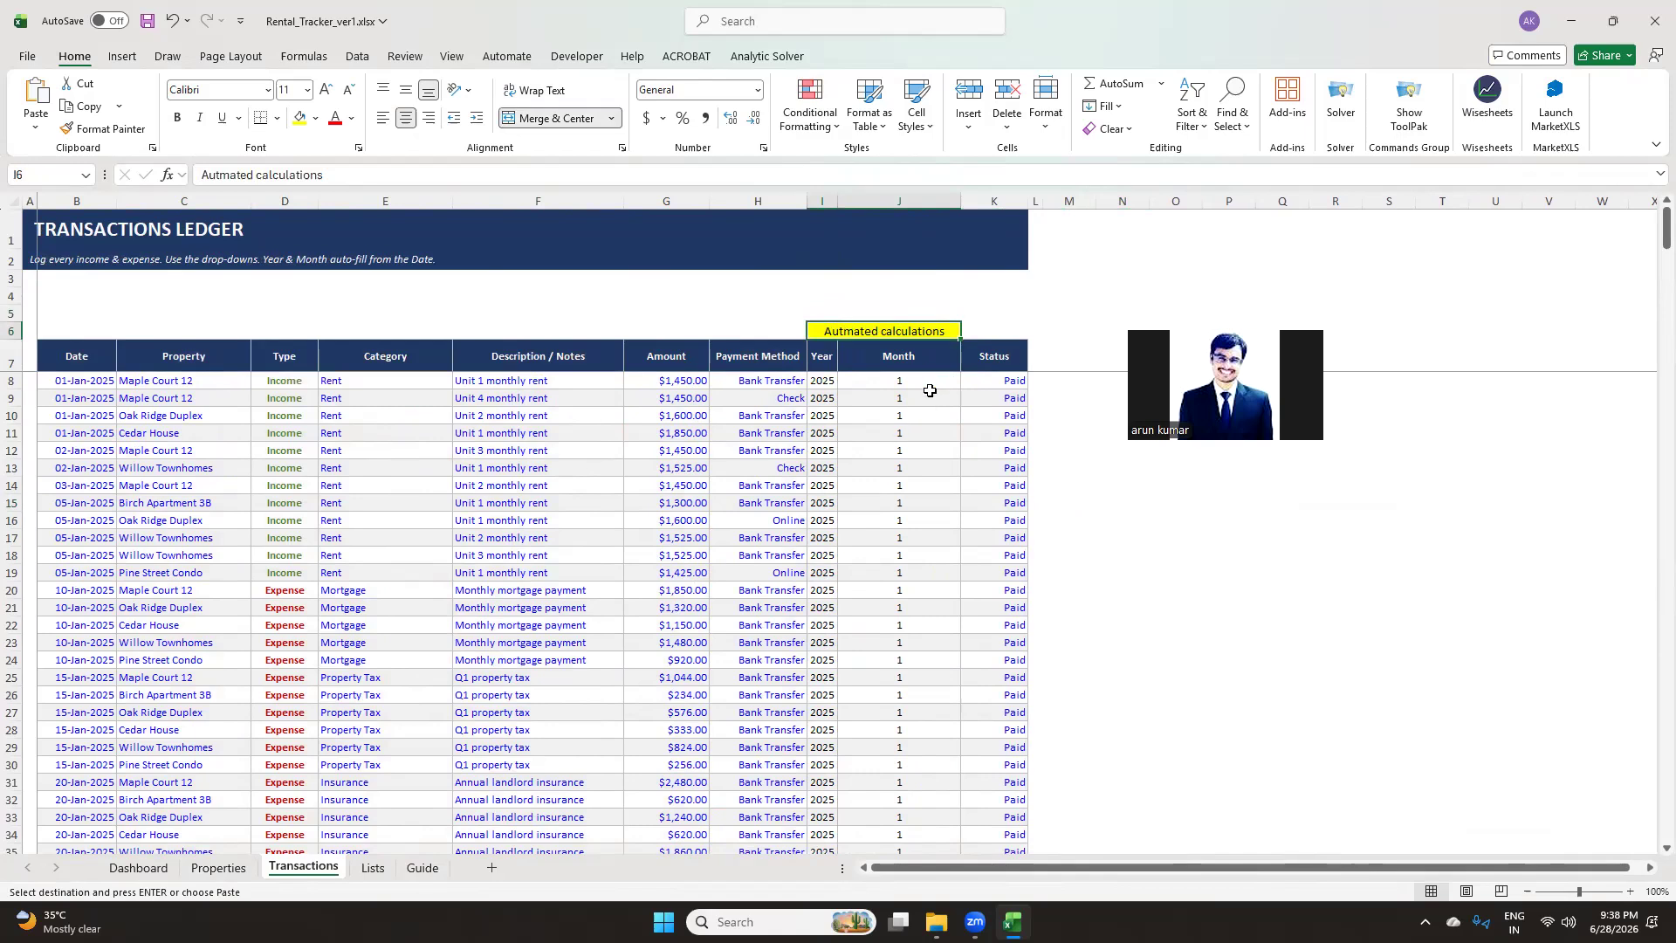
Review the Status column and open its drop-down in the first ledger row
click(986, 366)
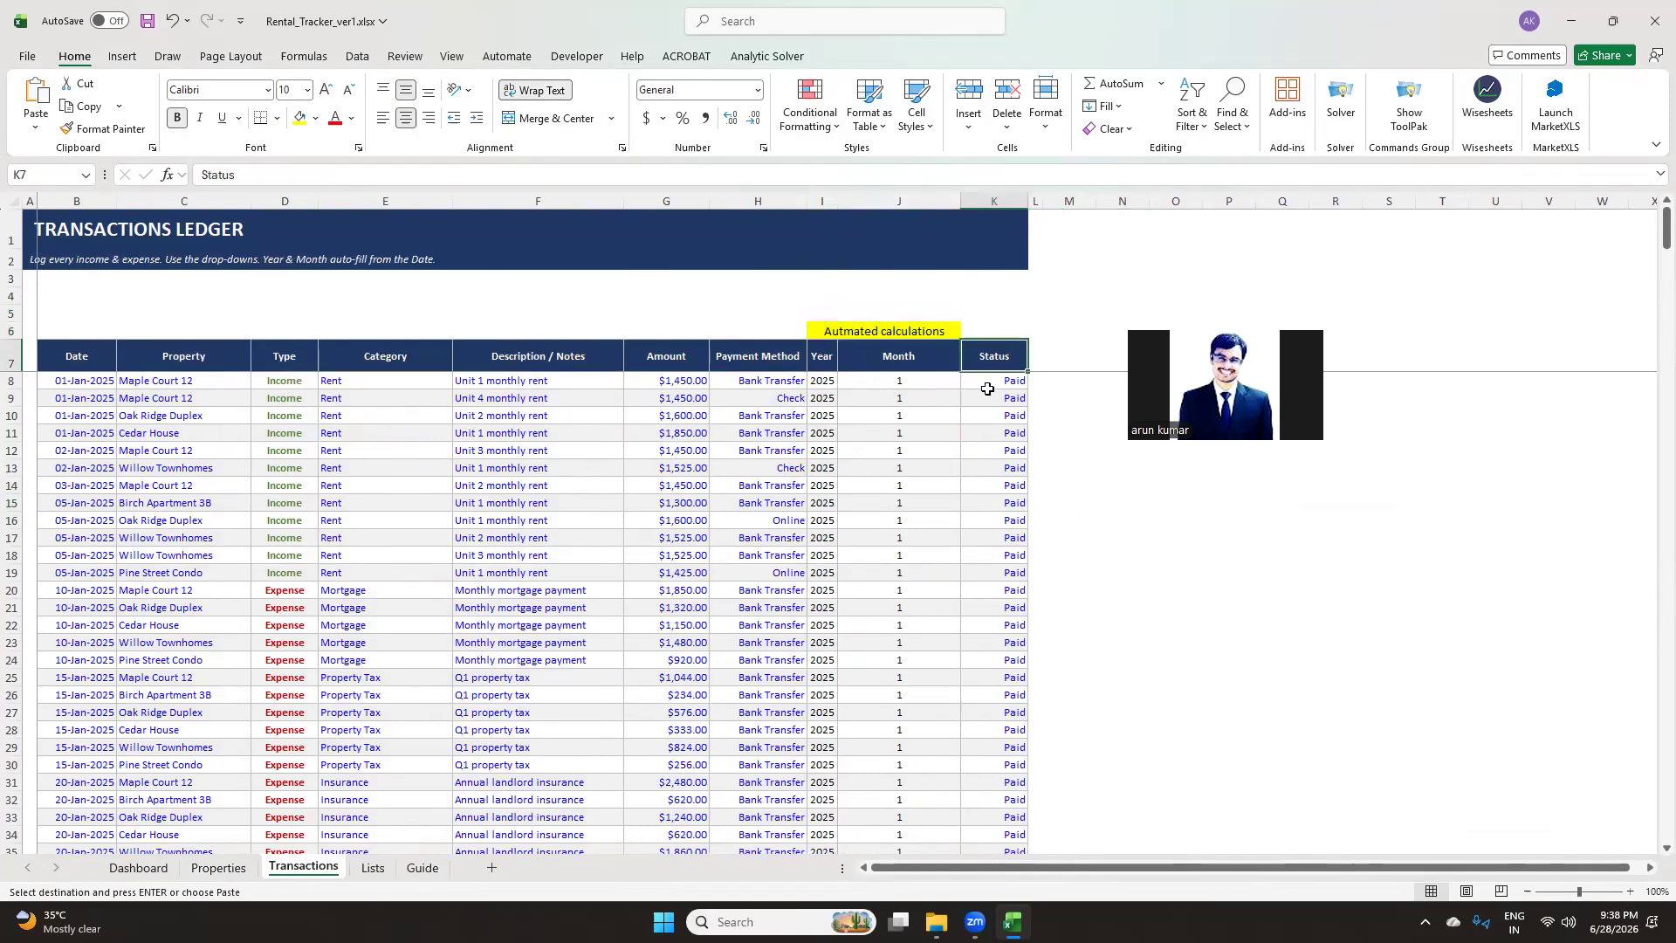
click(1002, 381)
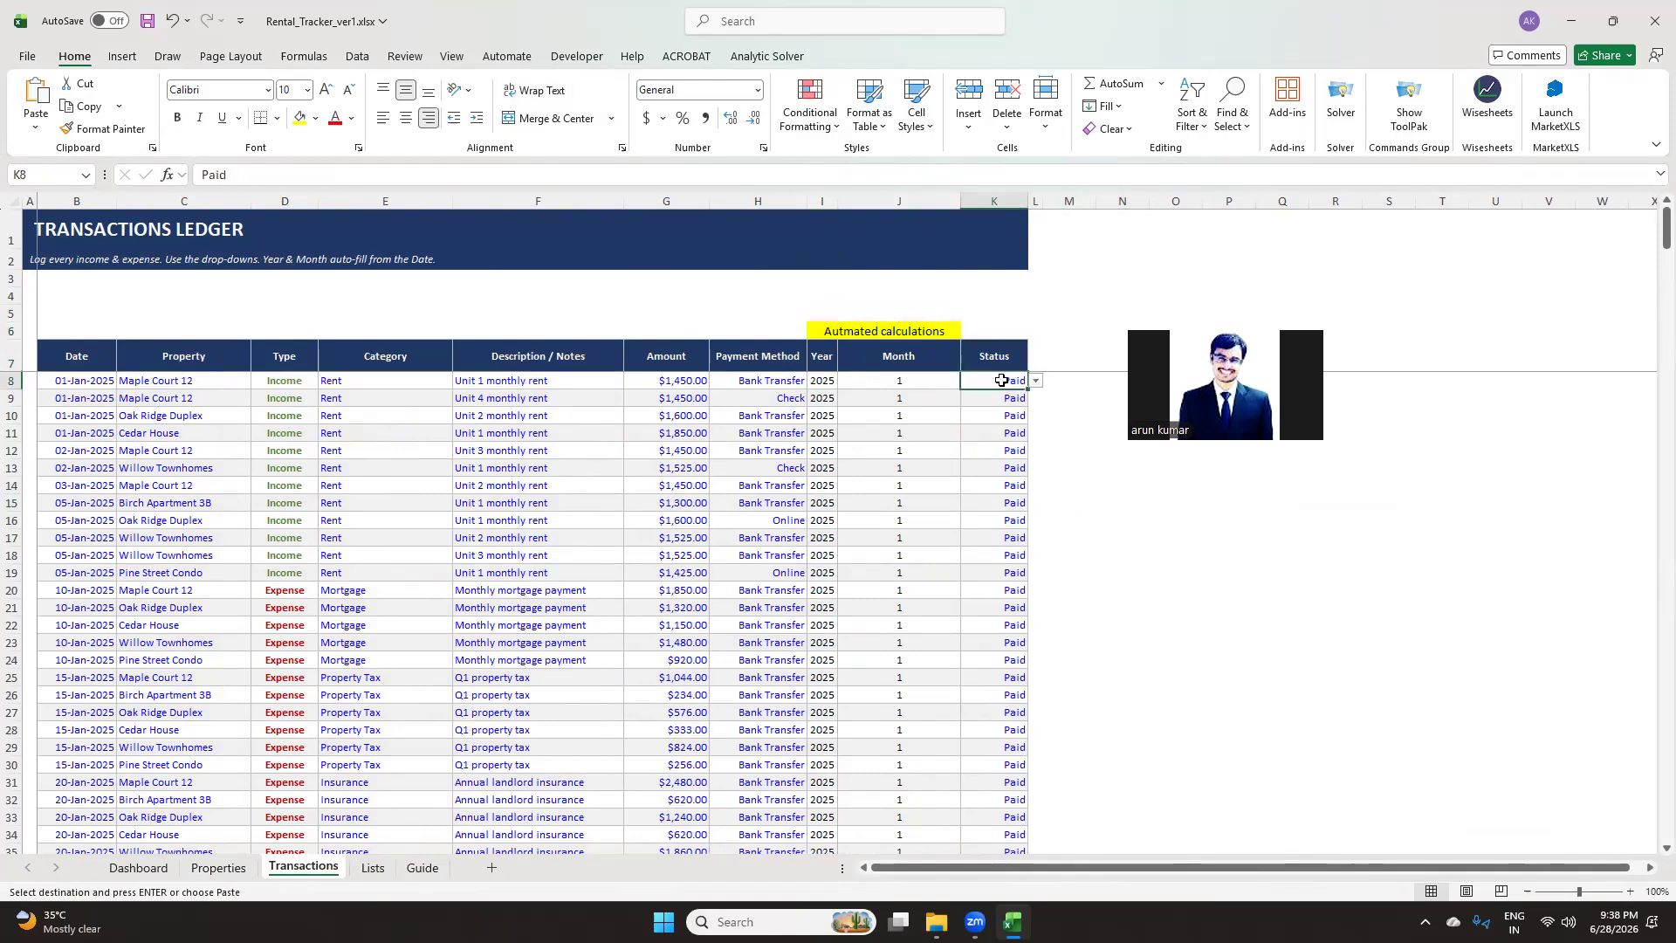
click(1037, 382)
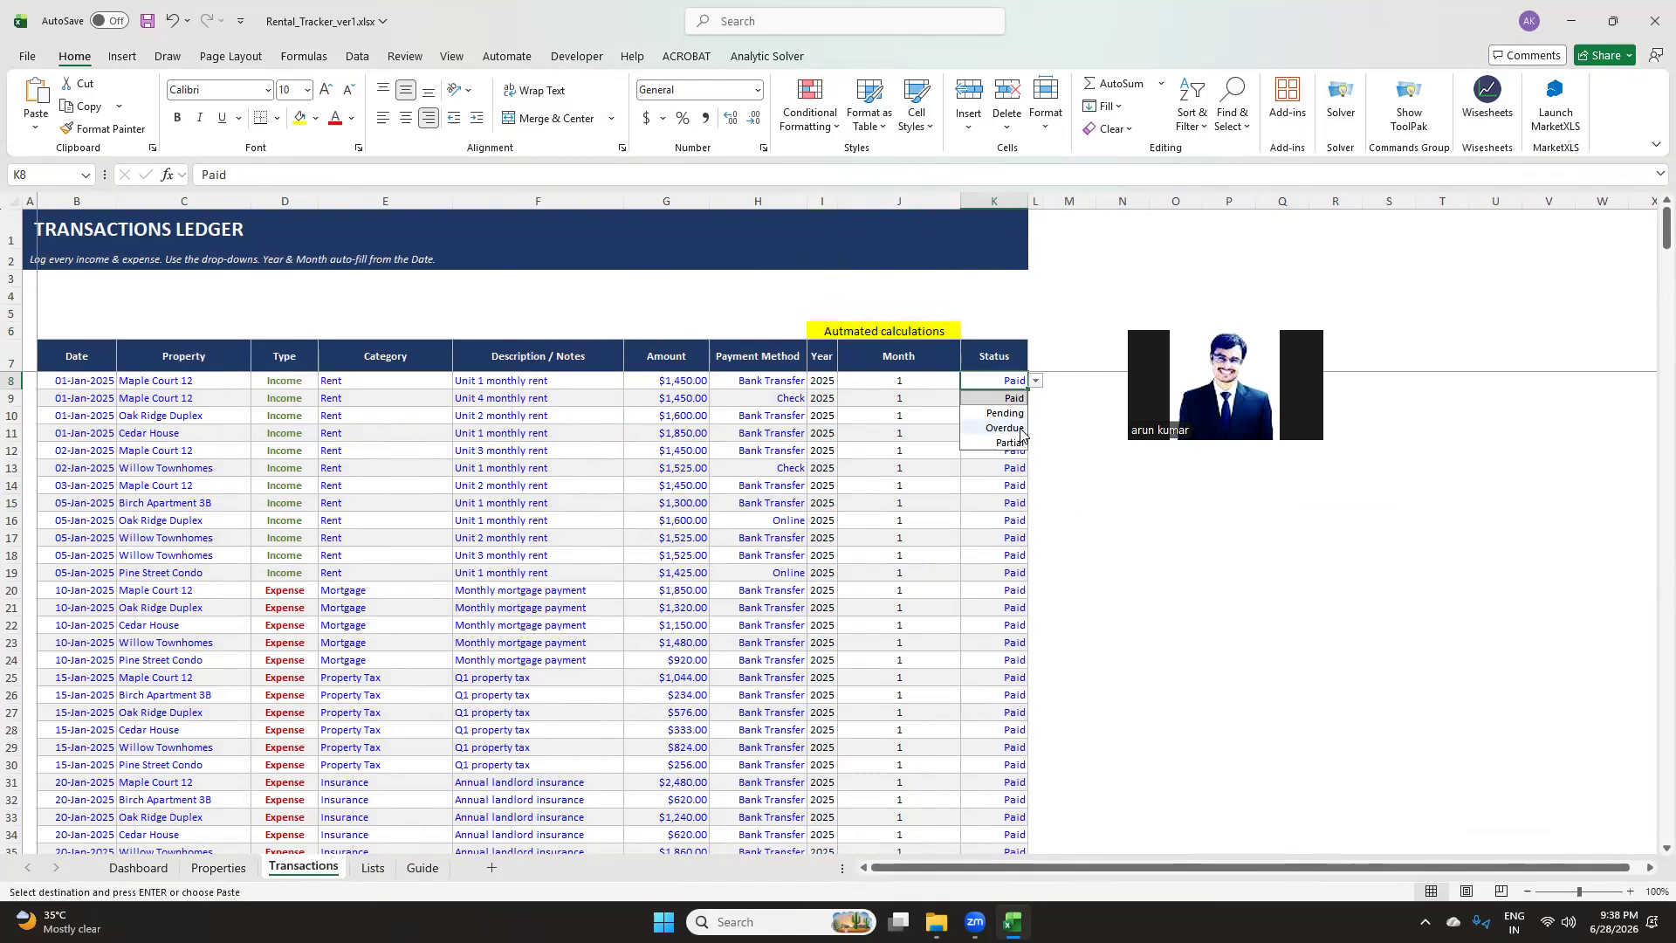
click(1053, 455)
click(981, 376)
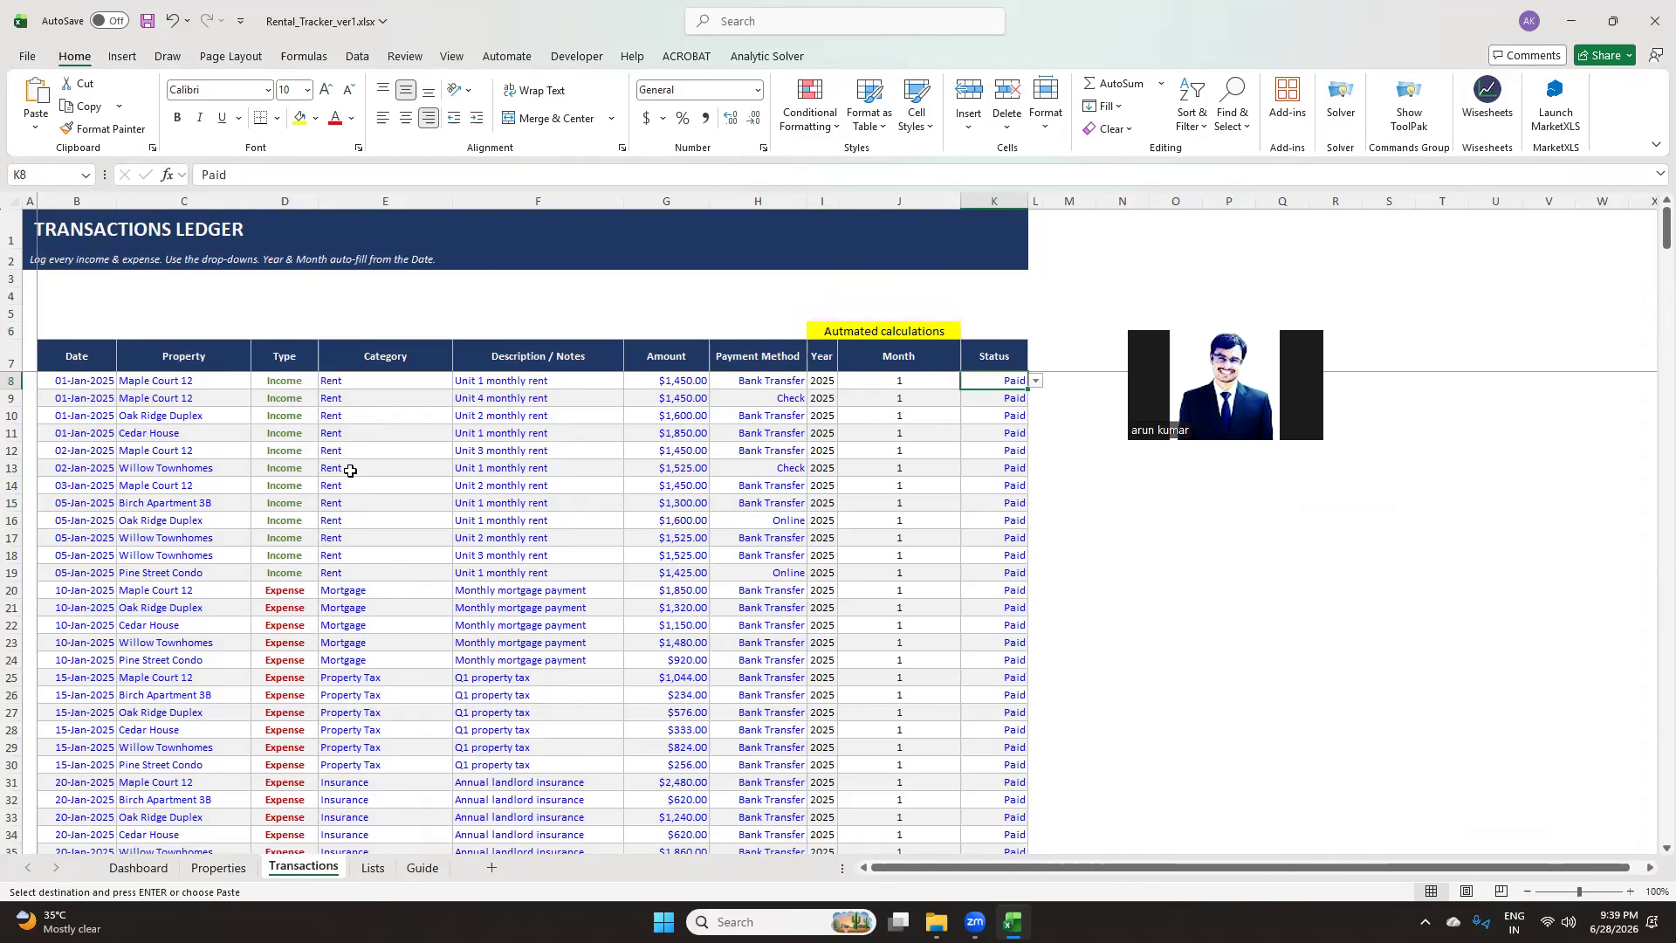
Open the Dashboard and examine the monthly cash flow table and the Reporting Year cell
click(144, 868)
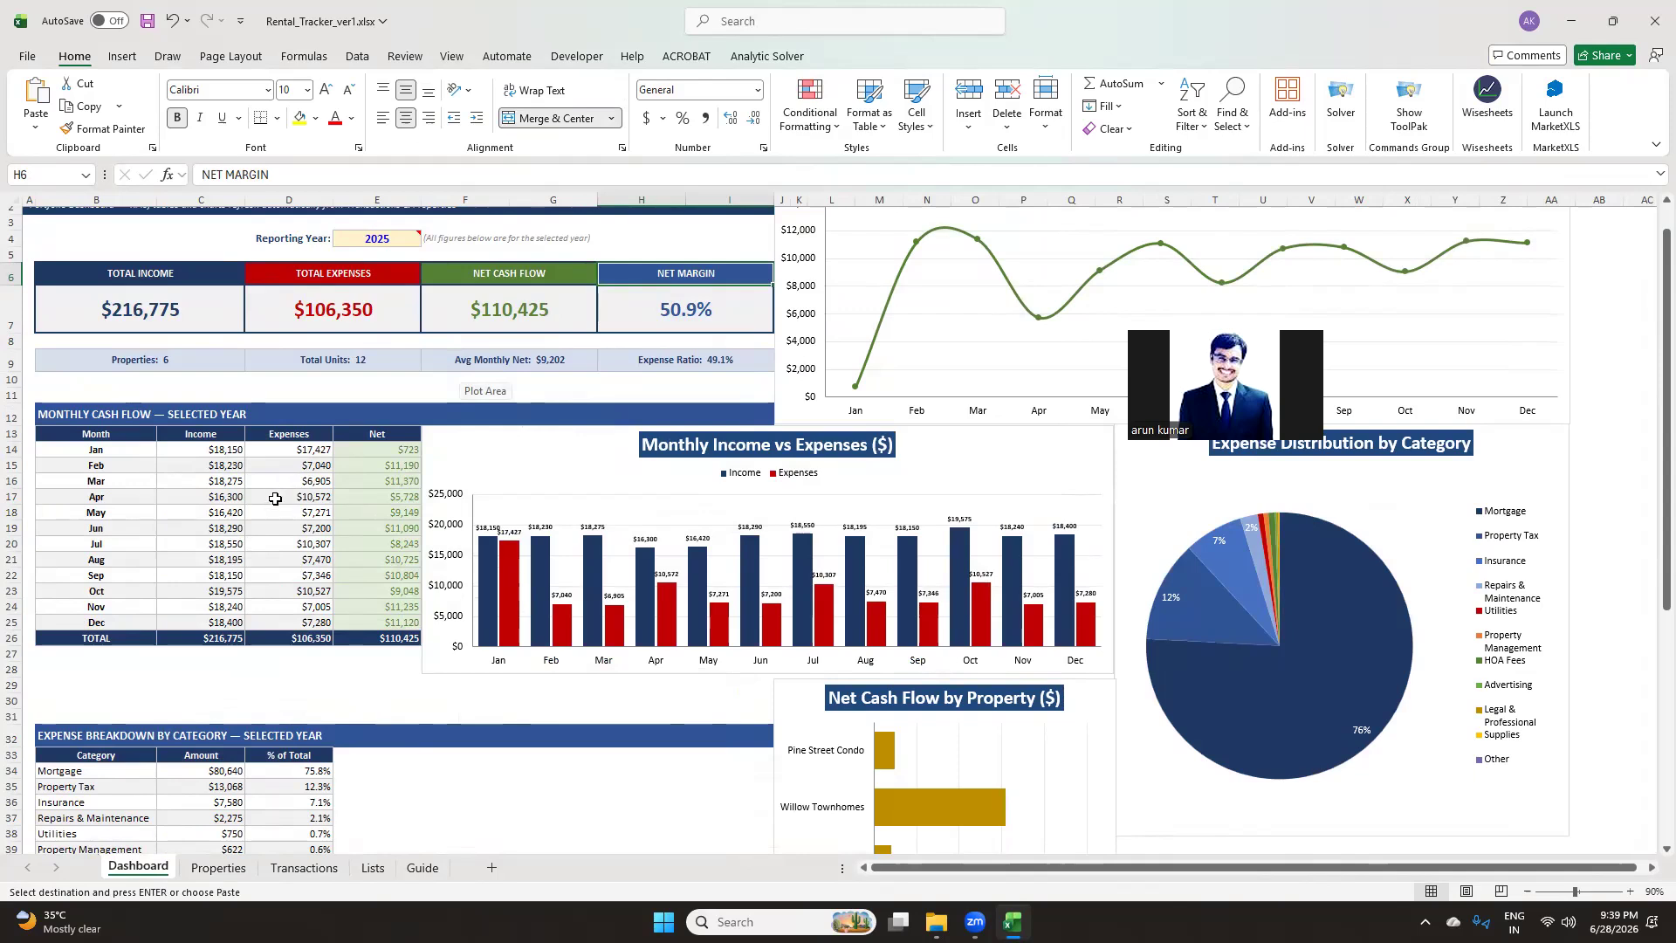
click(105, 411)
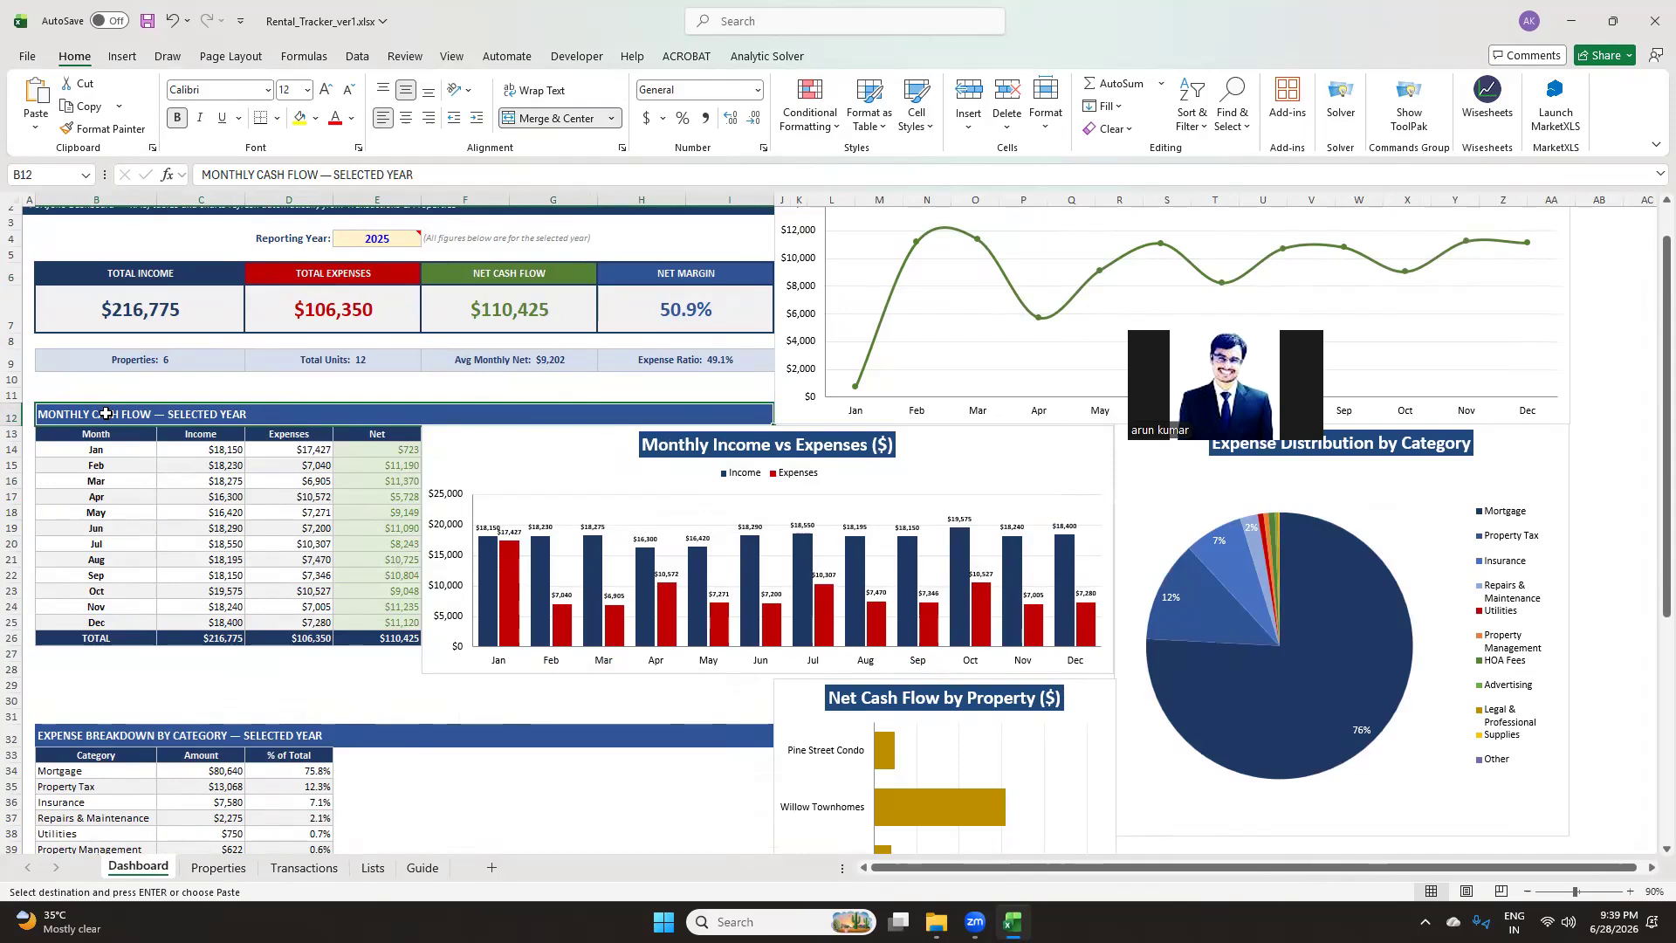
click(381, 245)
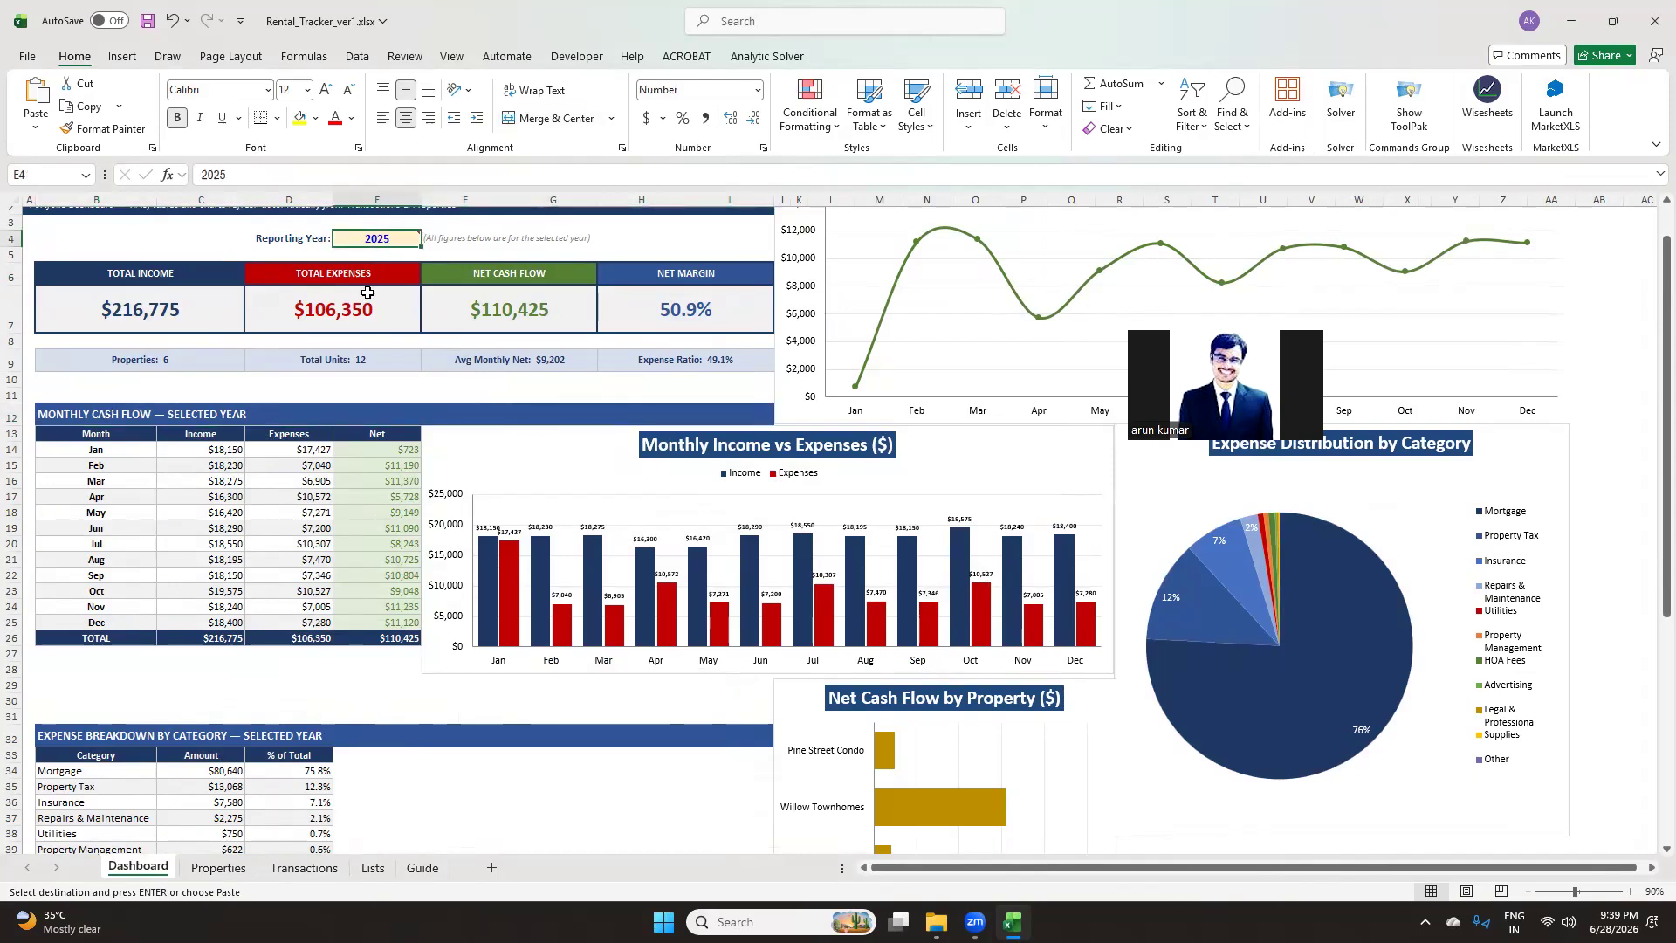
Examine the expense breakdown by category table on the Dashboard, including the formula behind its amounts
scroll(232, 696, down, 2)
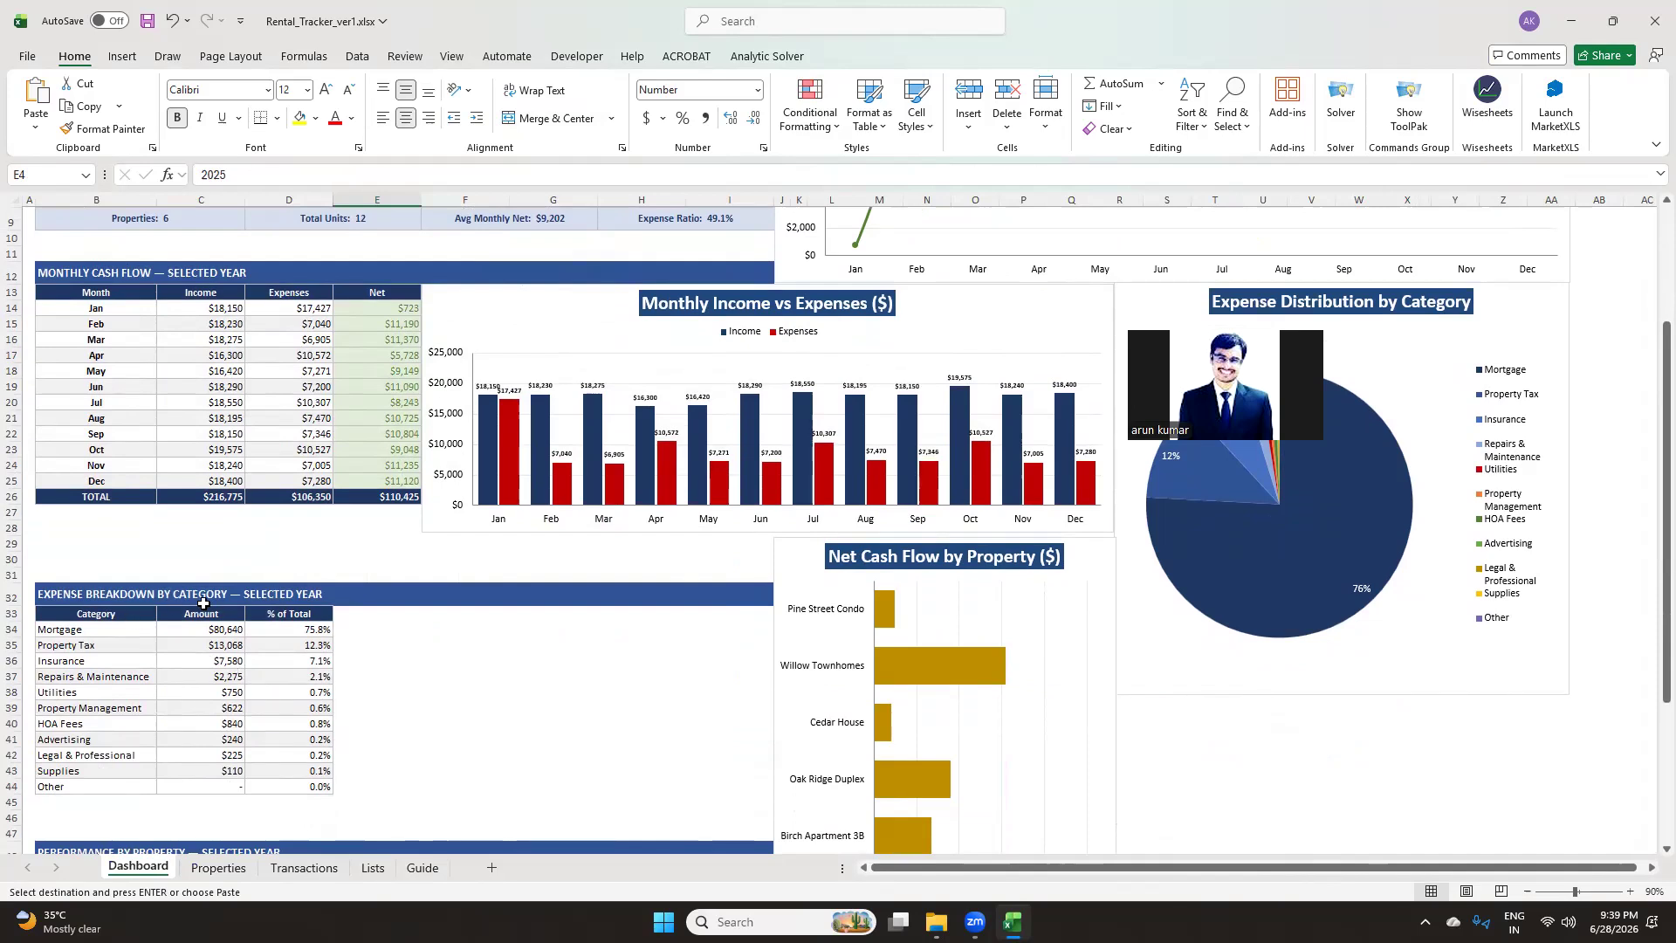
click(95, 615)
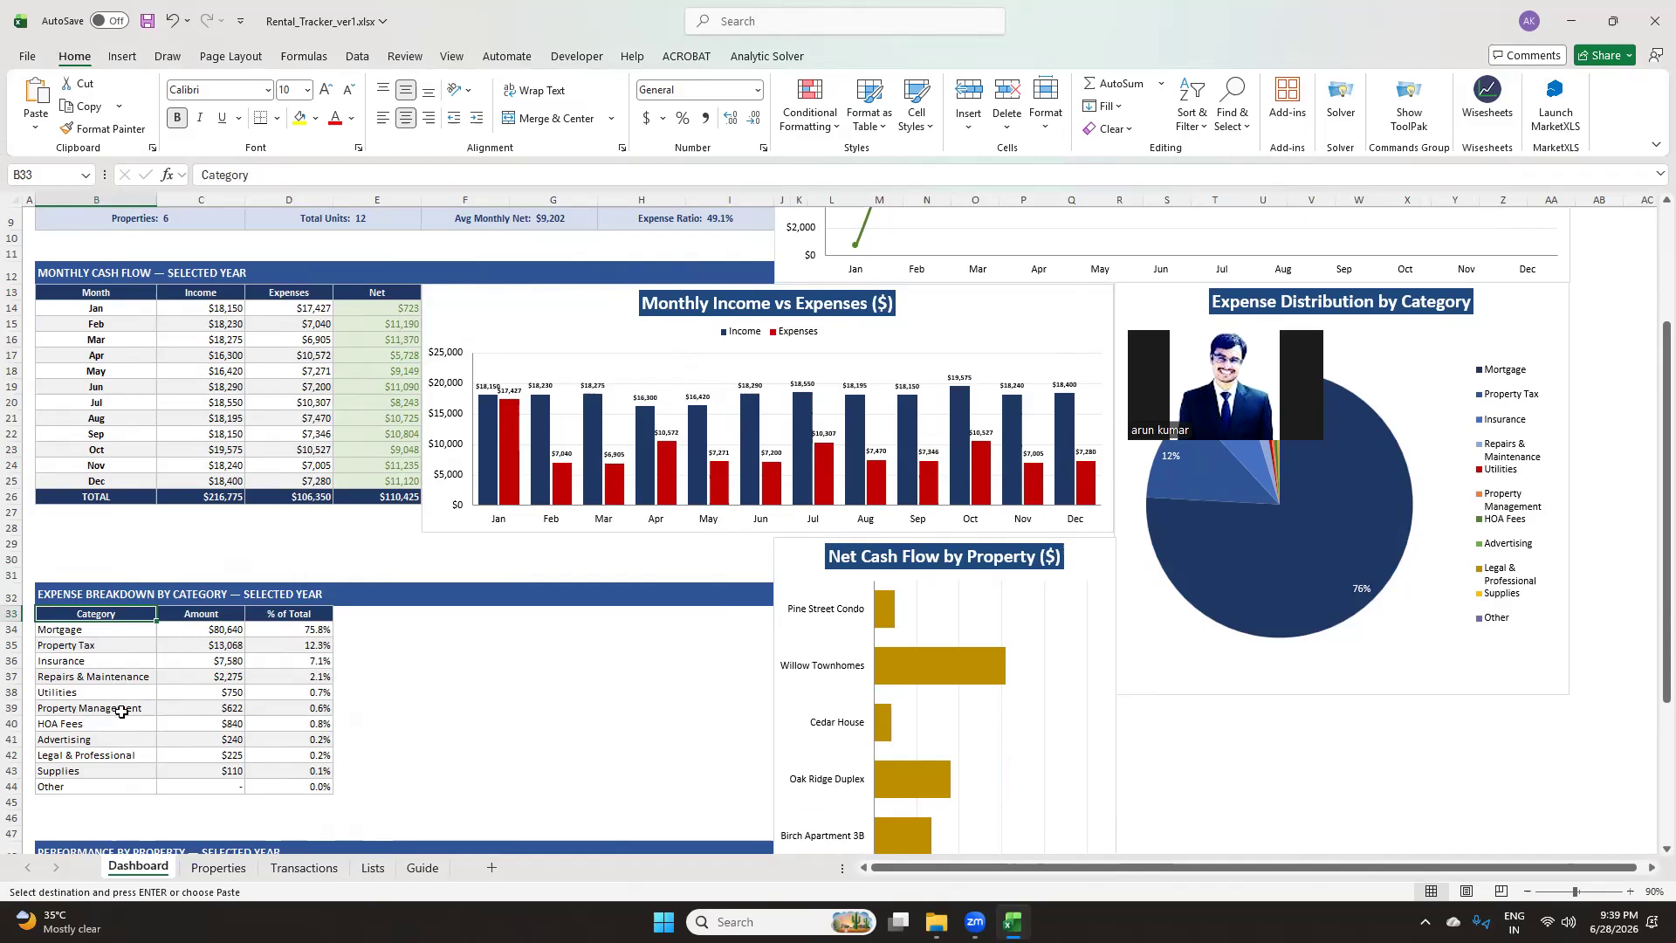
click(207, 616)
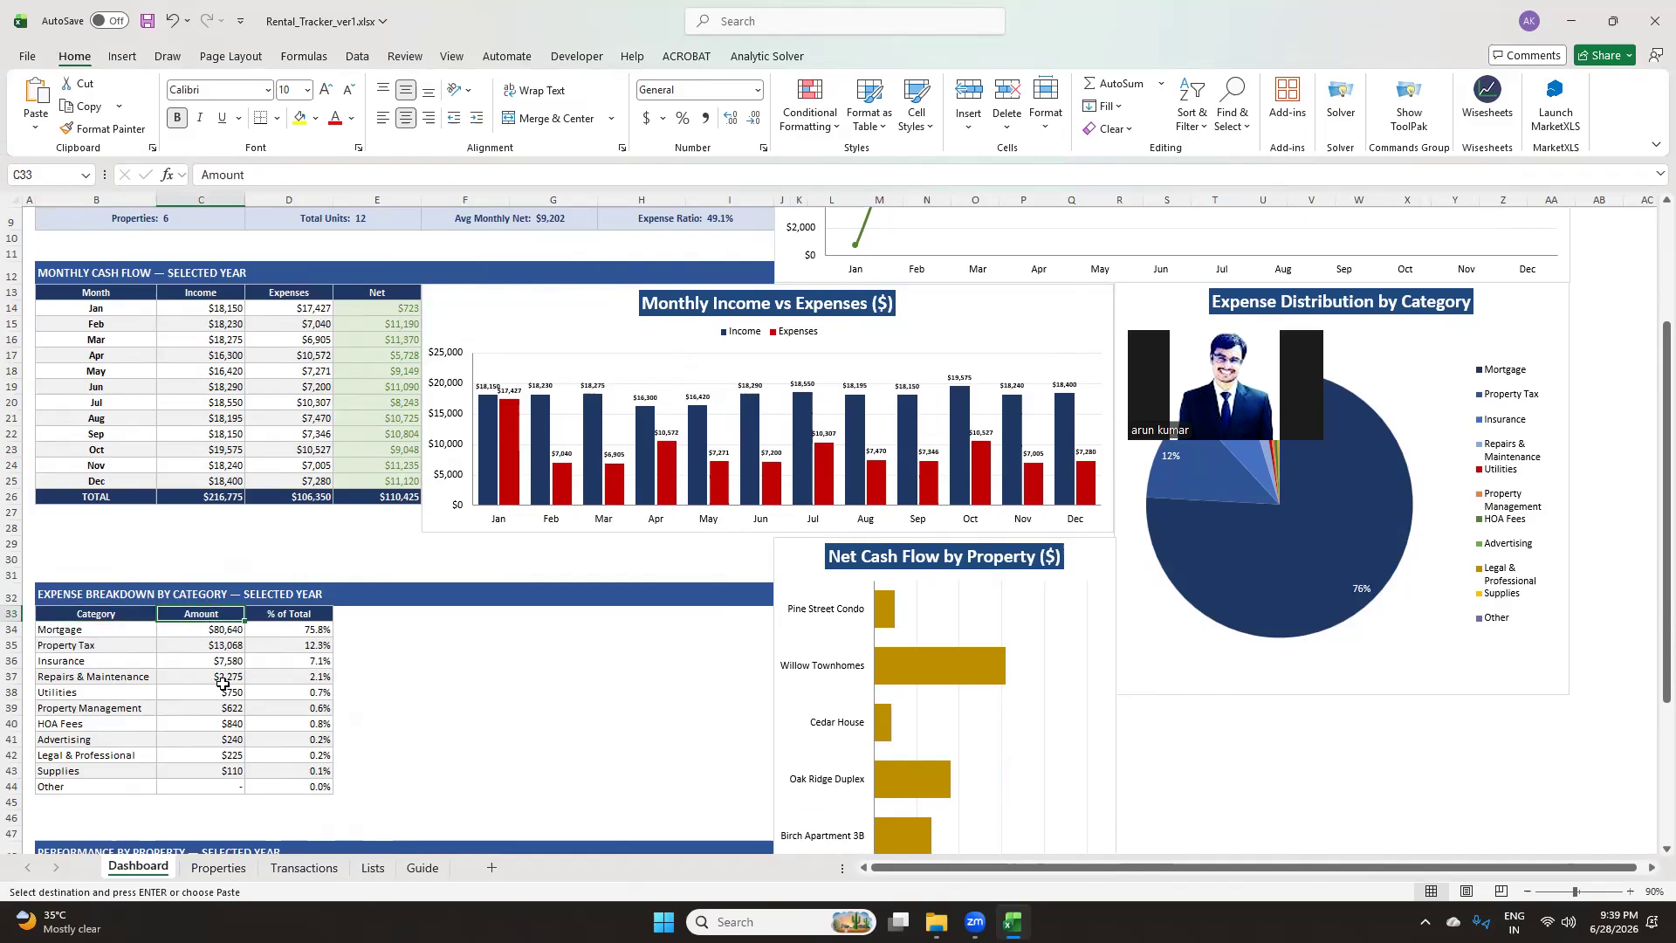
click(223, 638)
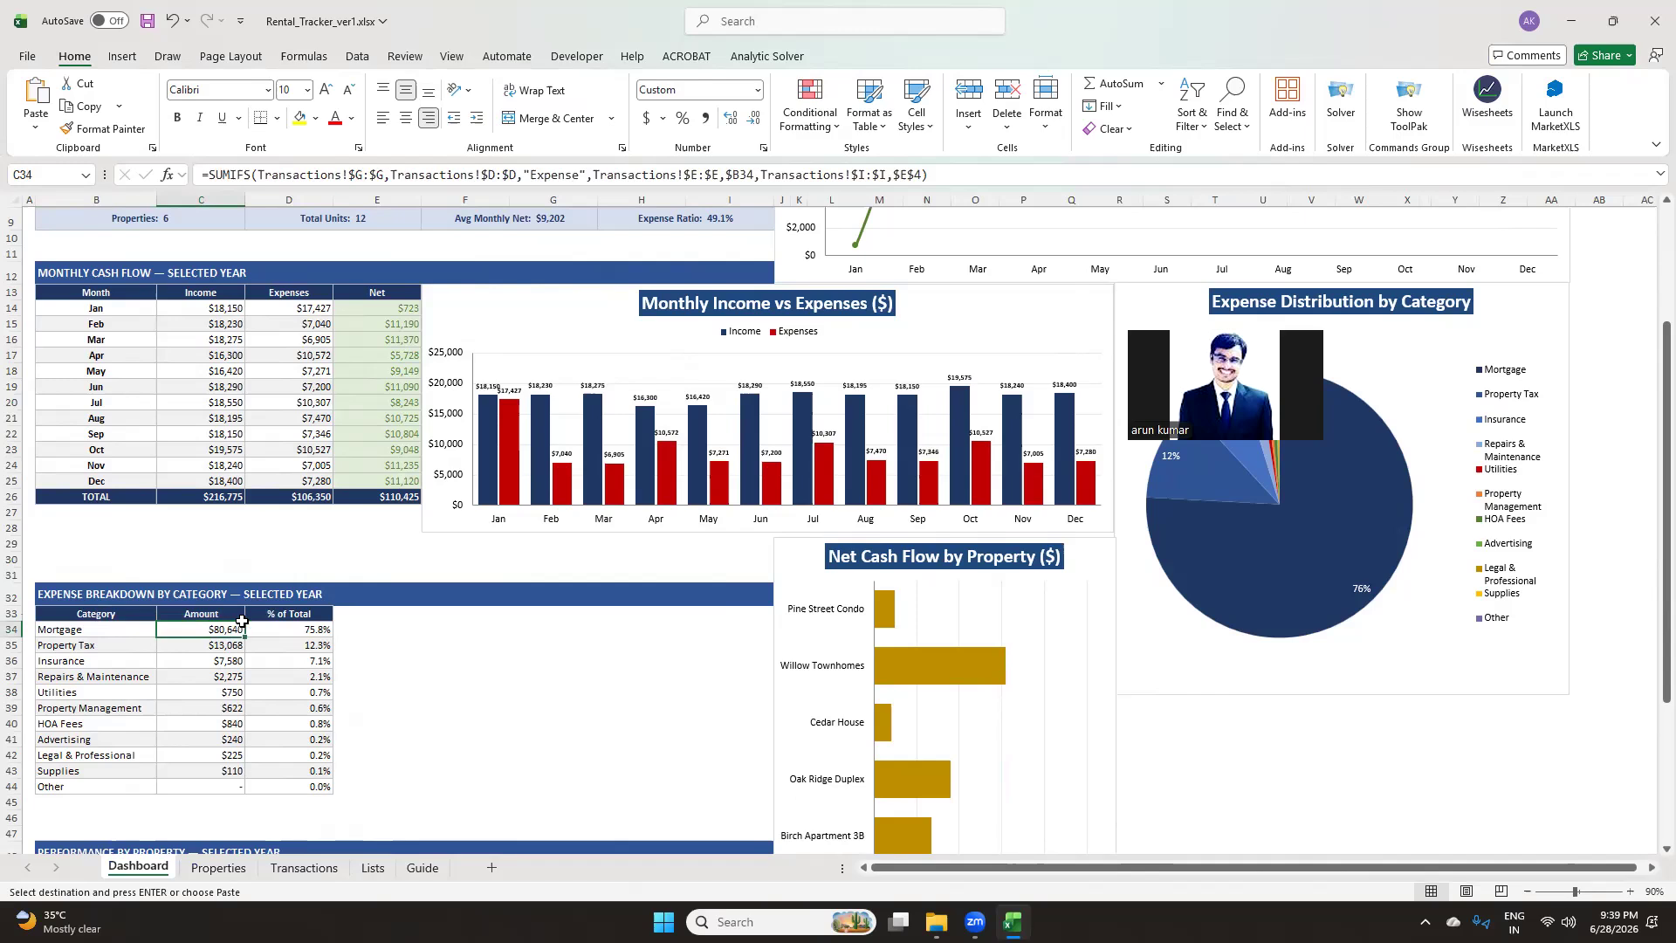
click(111, 645)
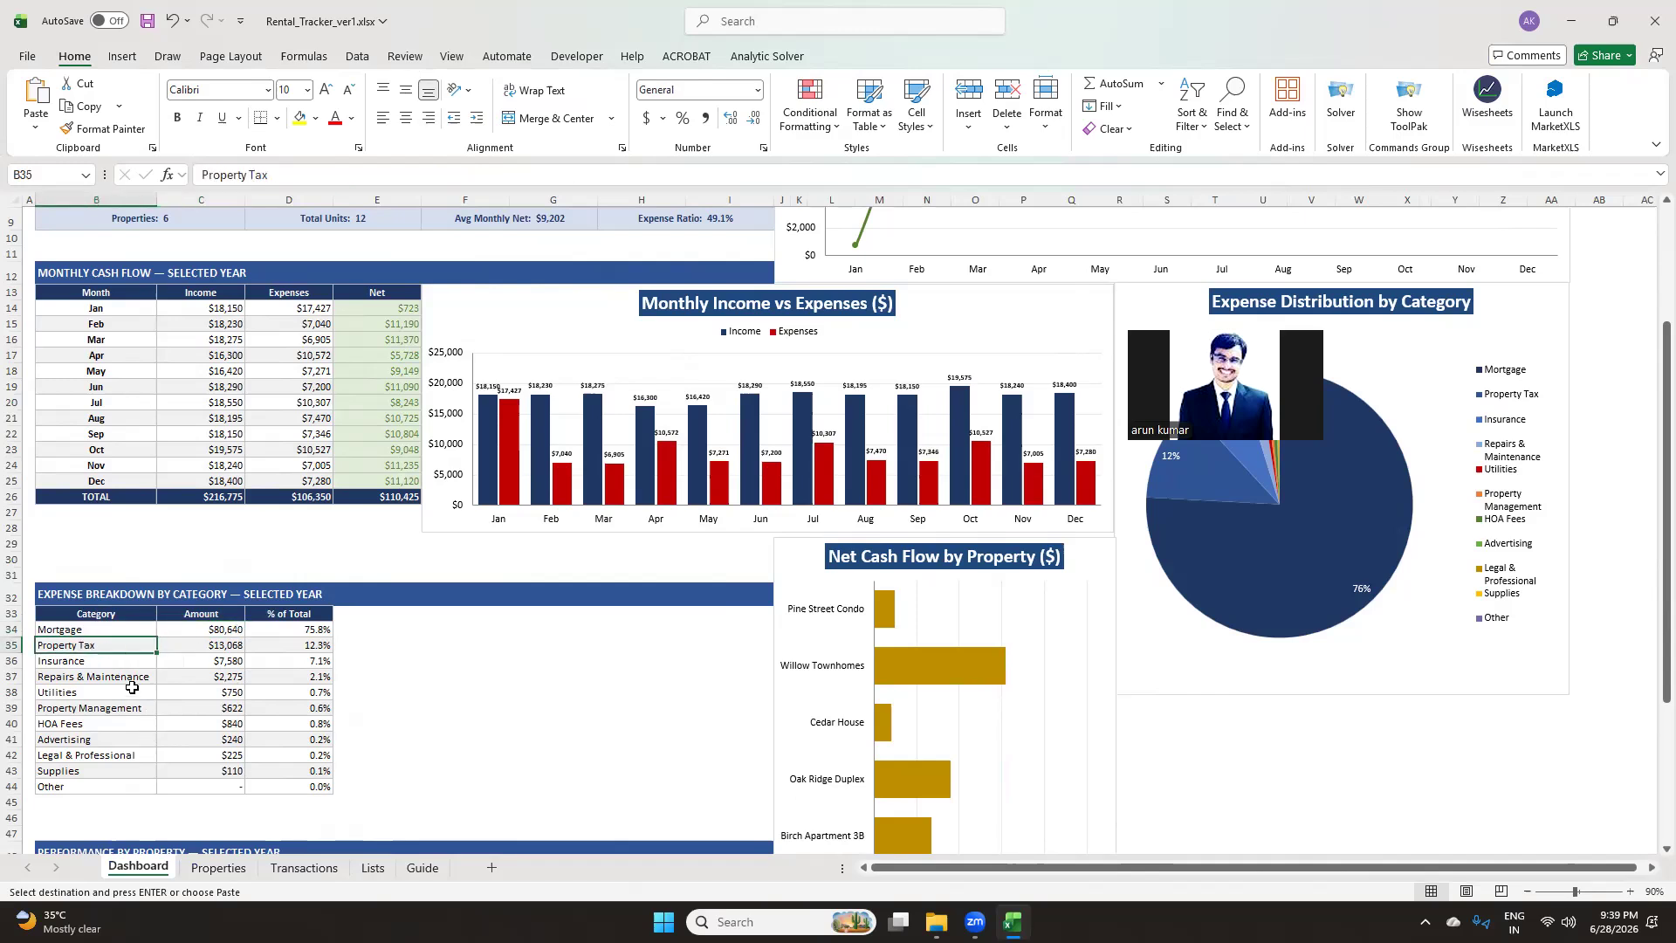
click(126, 618)
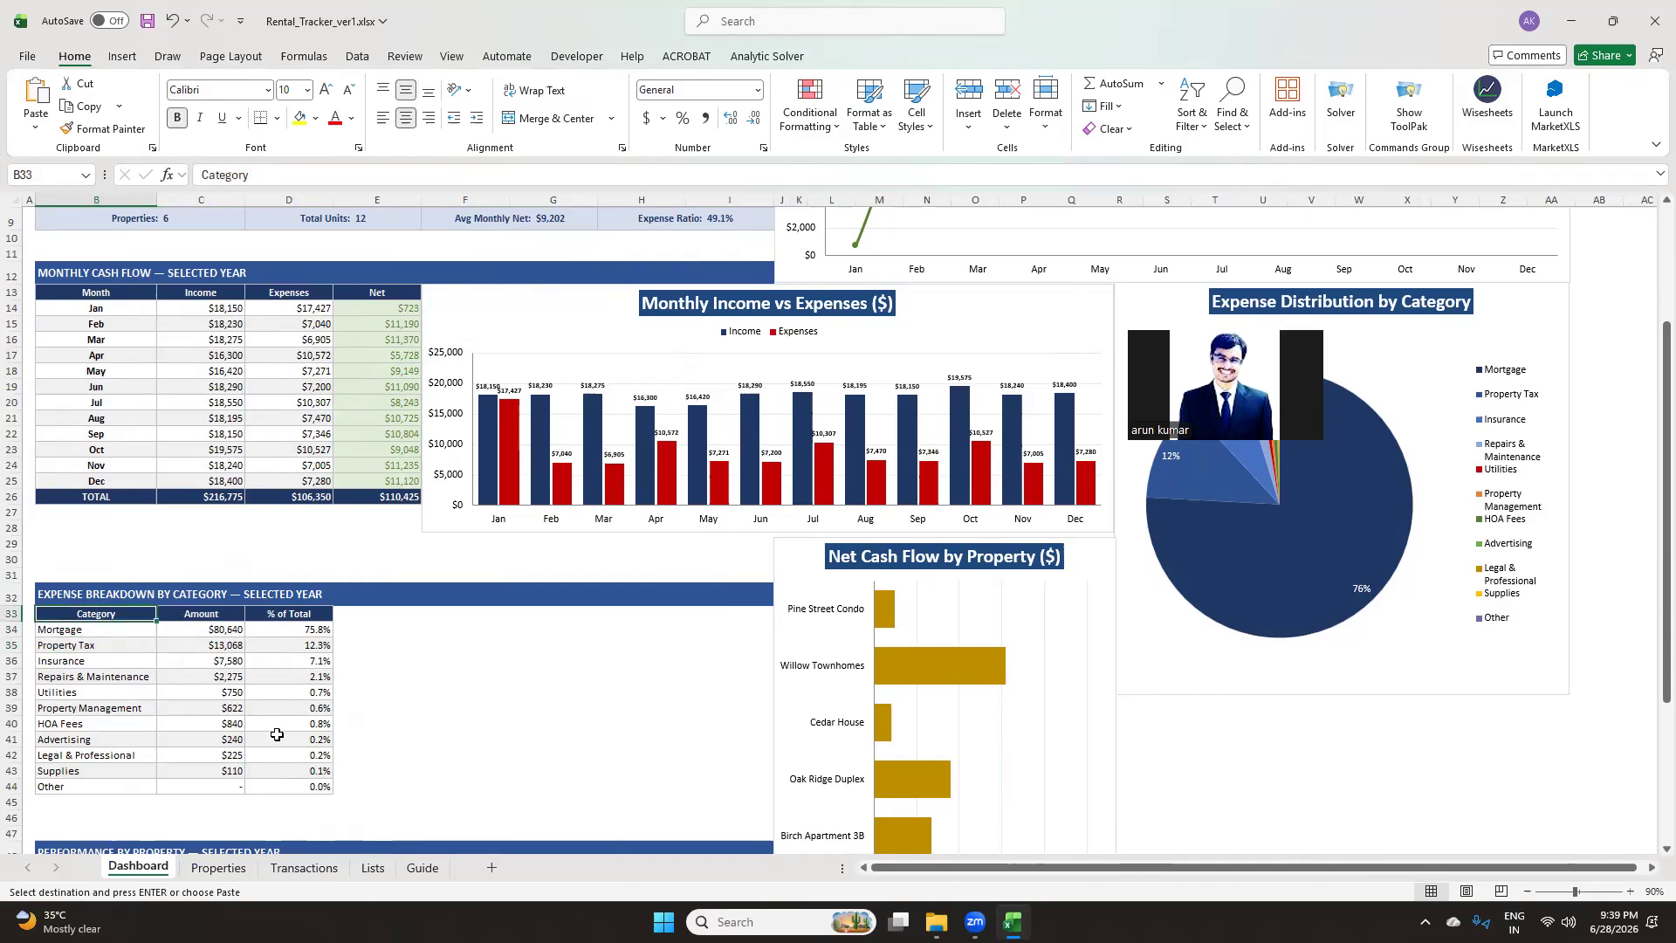
scroll(276, 735, down, 2)
scroll(276, 735, up, 3)
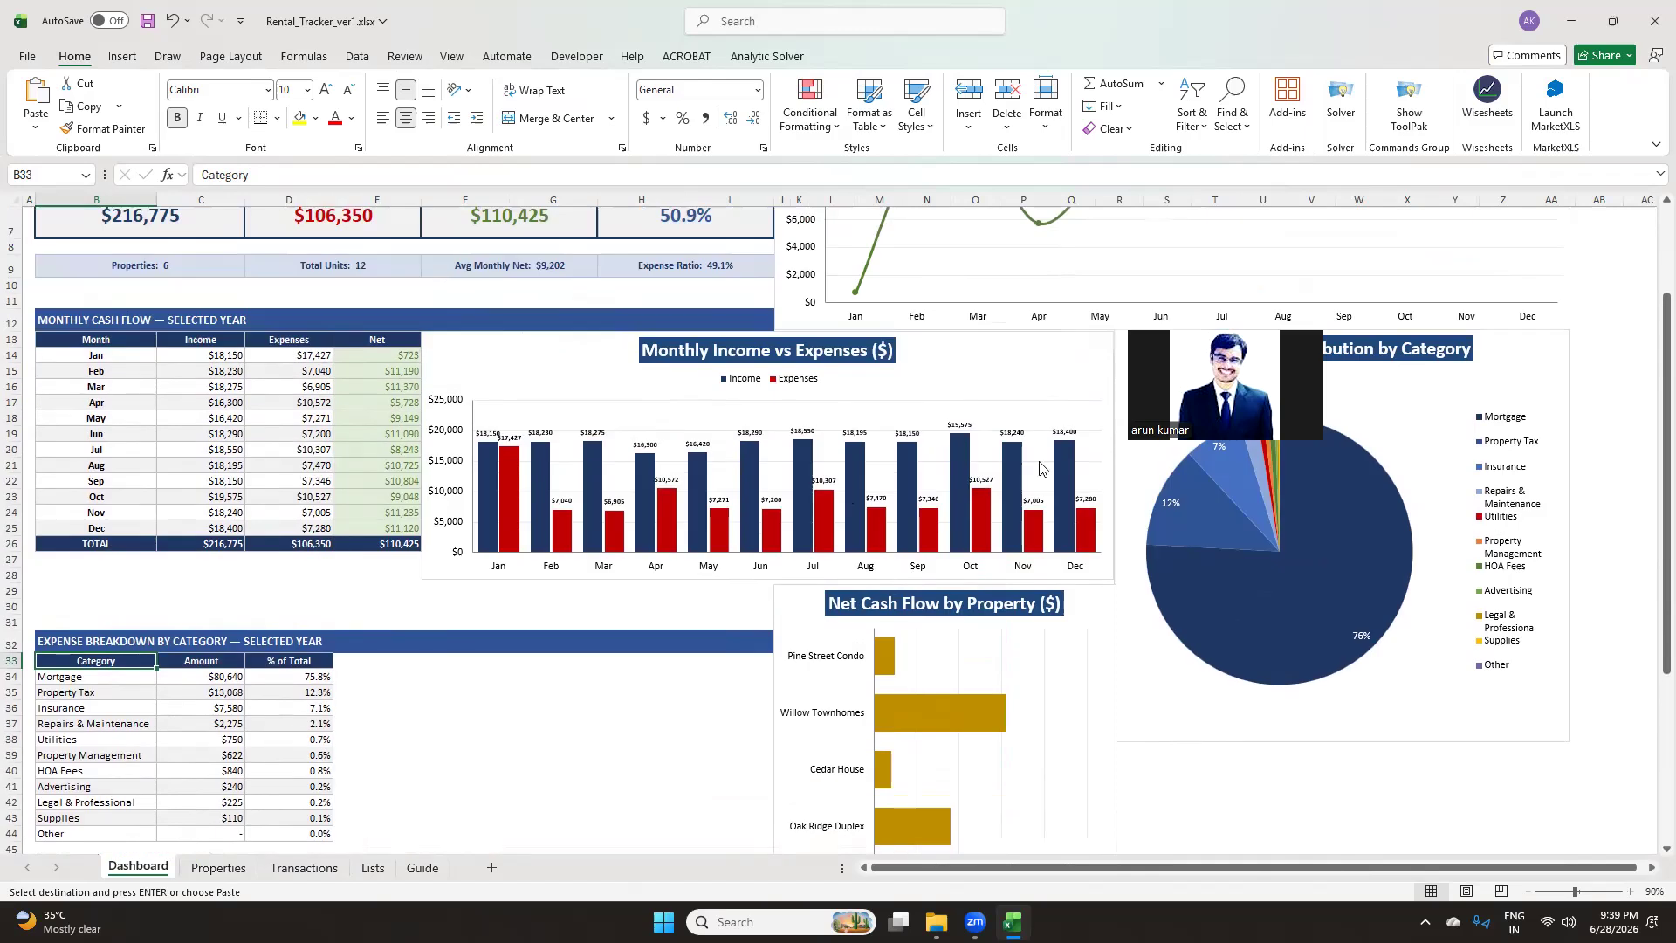
scroll(1141, 510, up, 2)
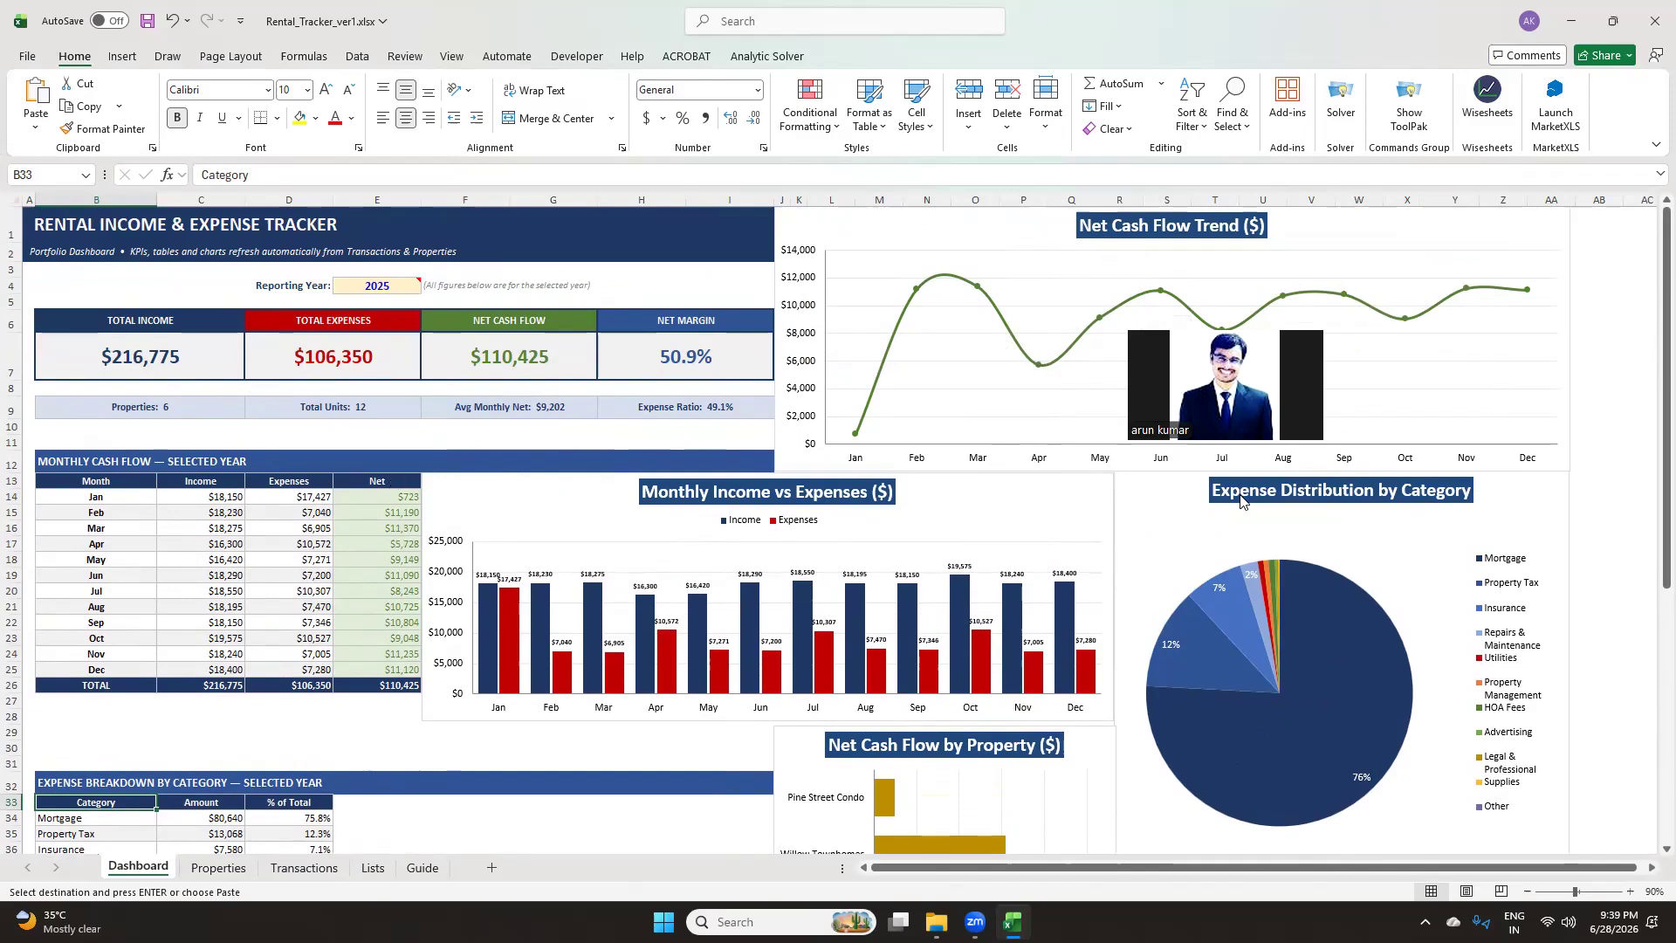
Review the monthly cash flow table's Month, Income, Expenses and Net columns and the charts beside it
click(118, 462)
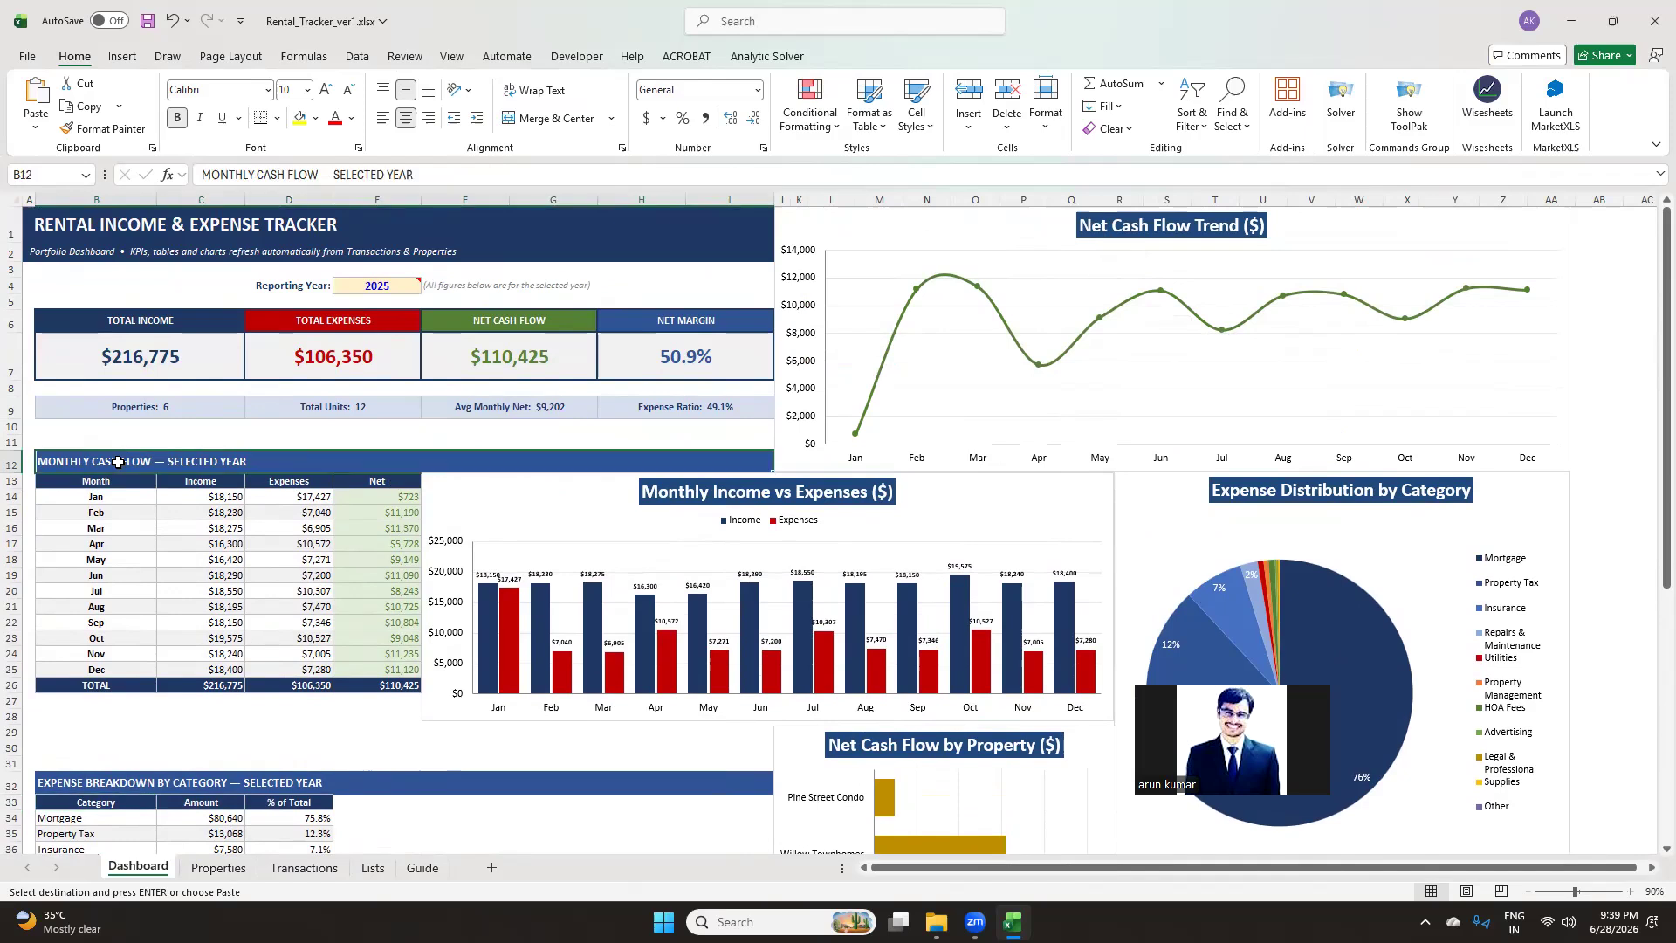
click(384, 480)
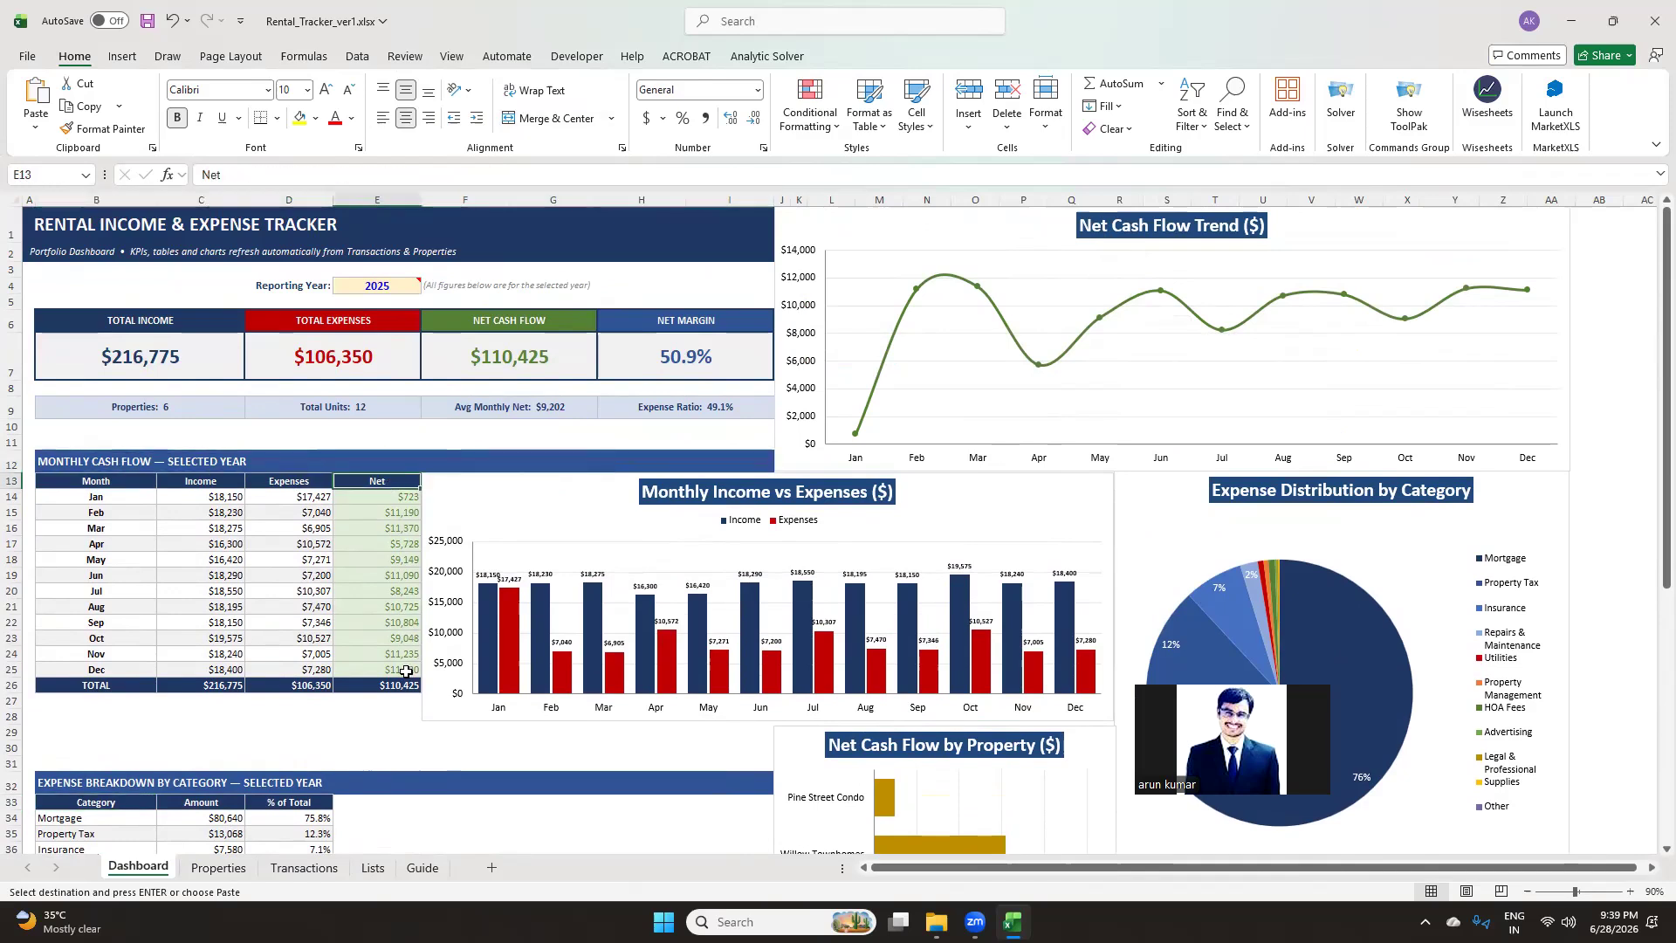
scroll(755, 427, down, 2)
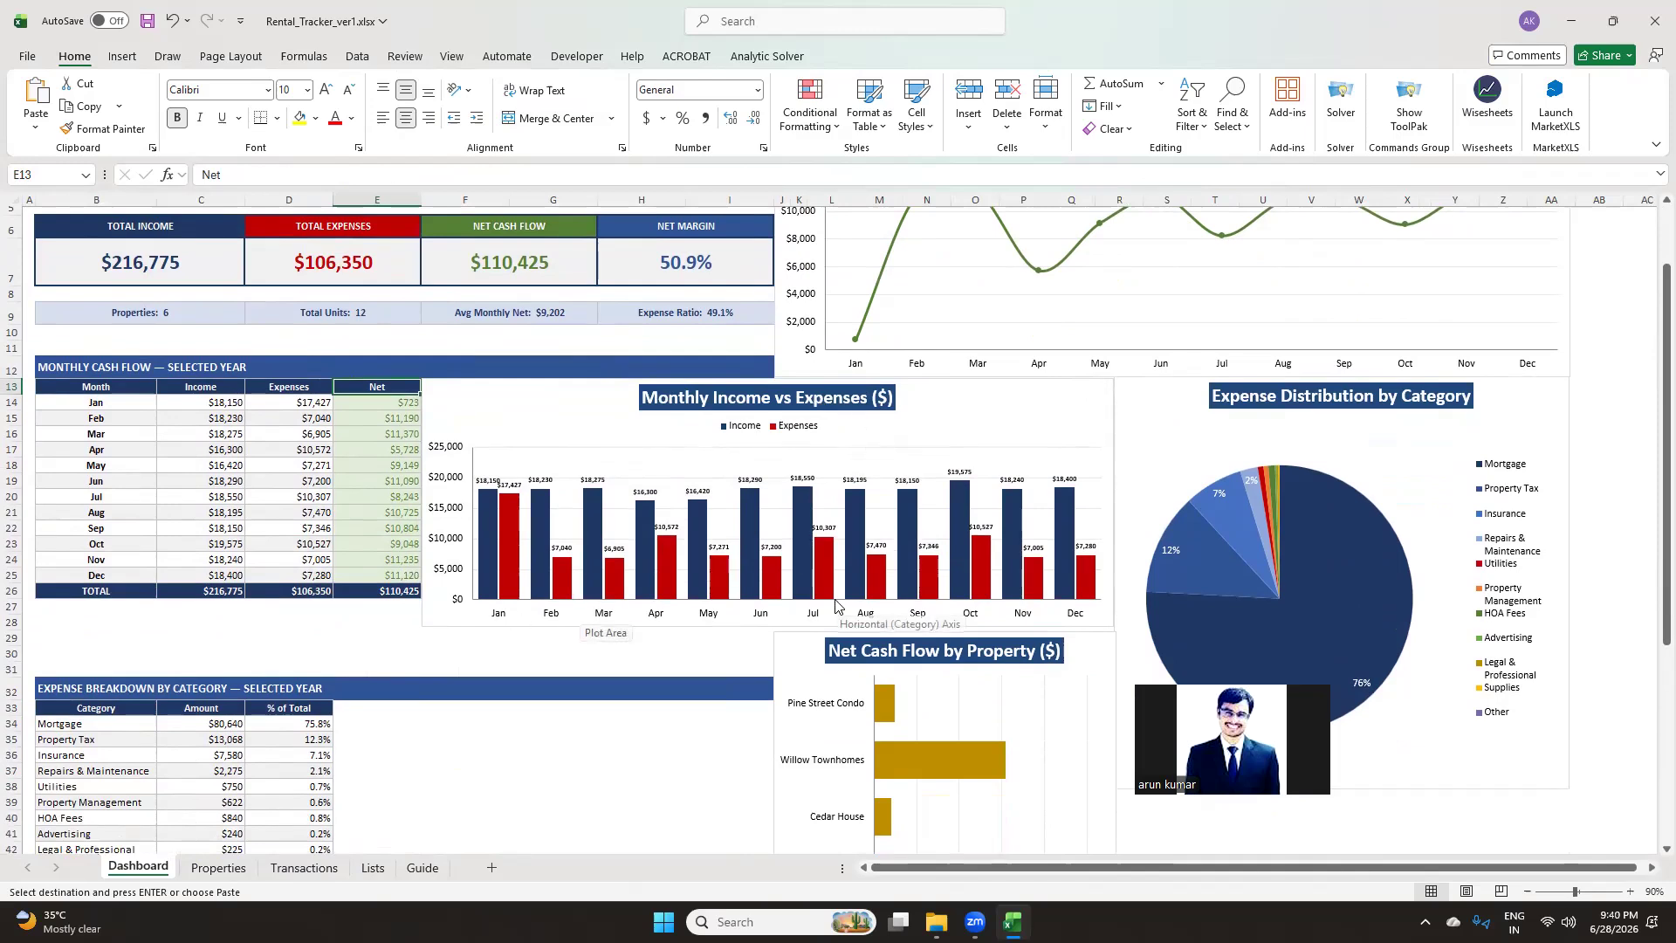
scroll(836, 605, up, 2)
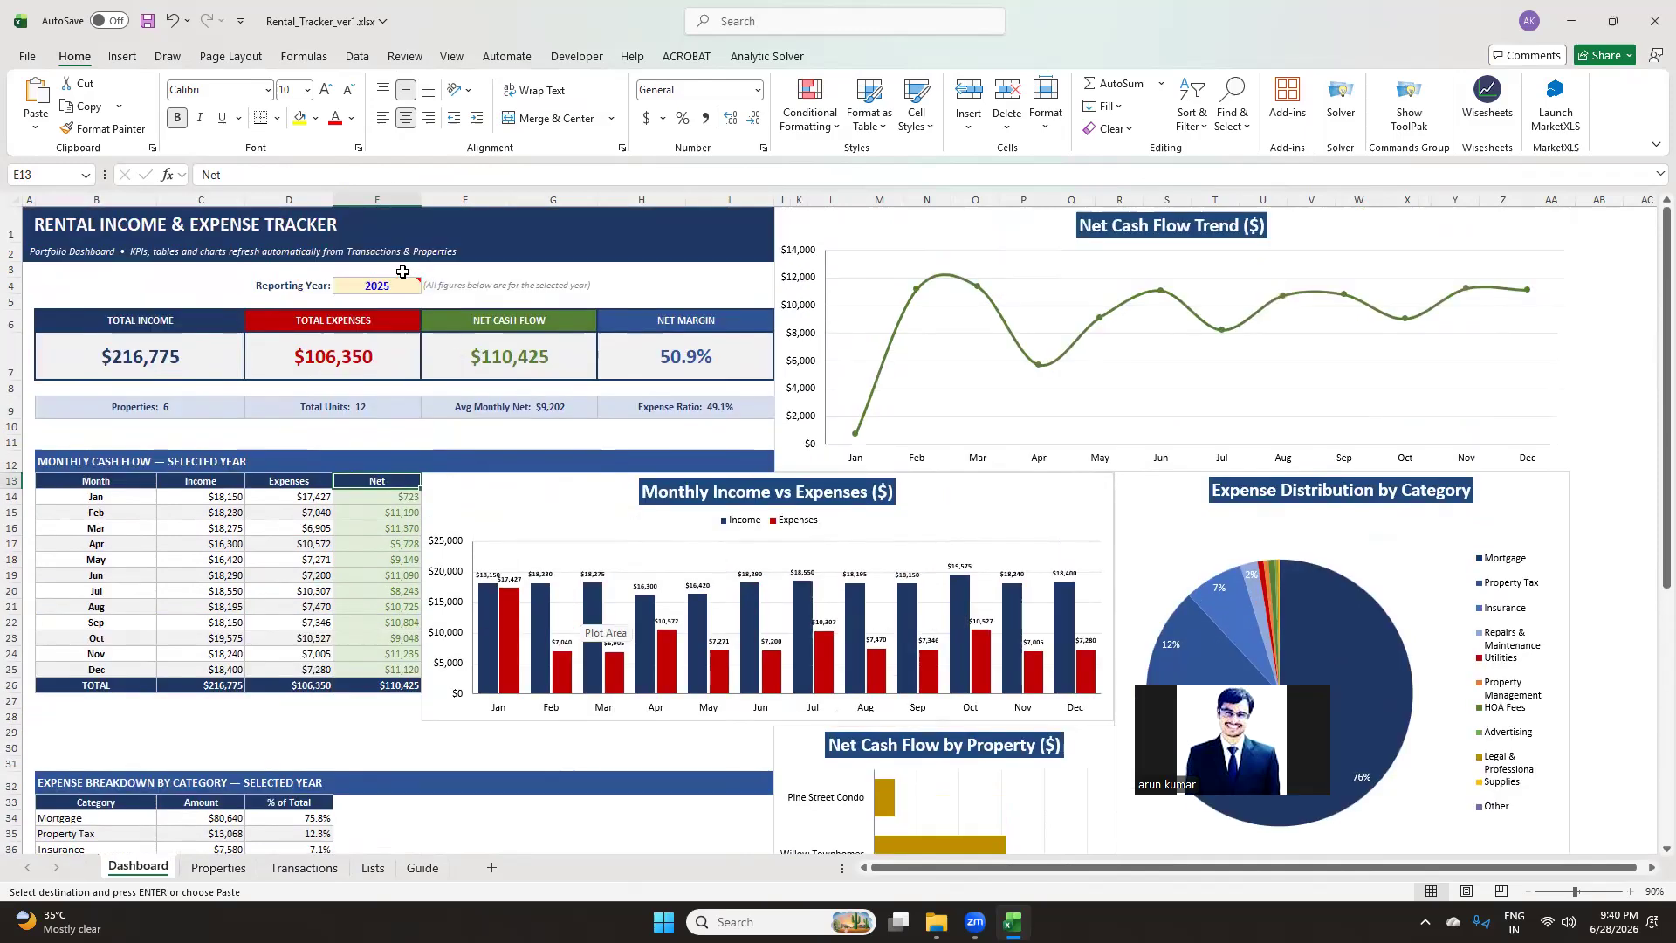
scroll(556, 495, down, 2)
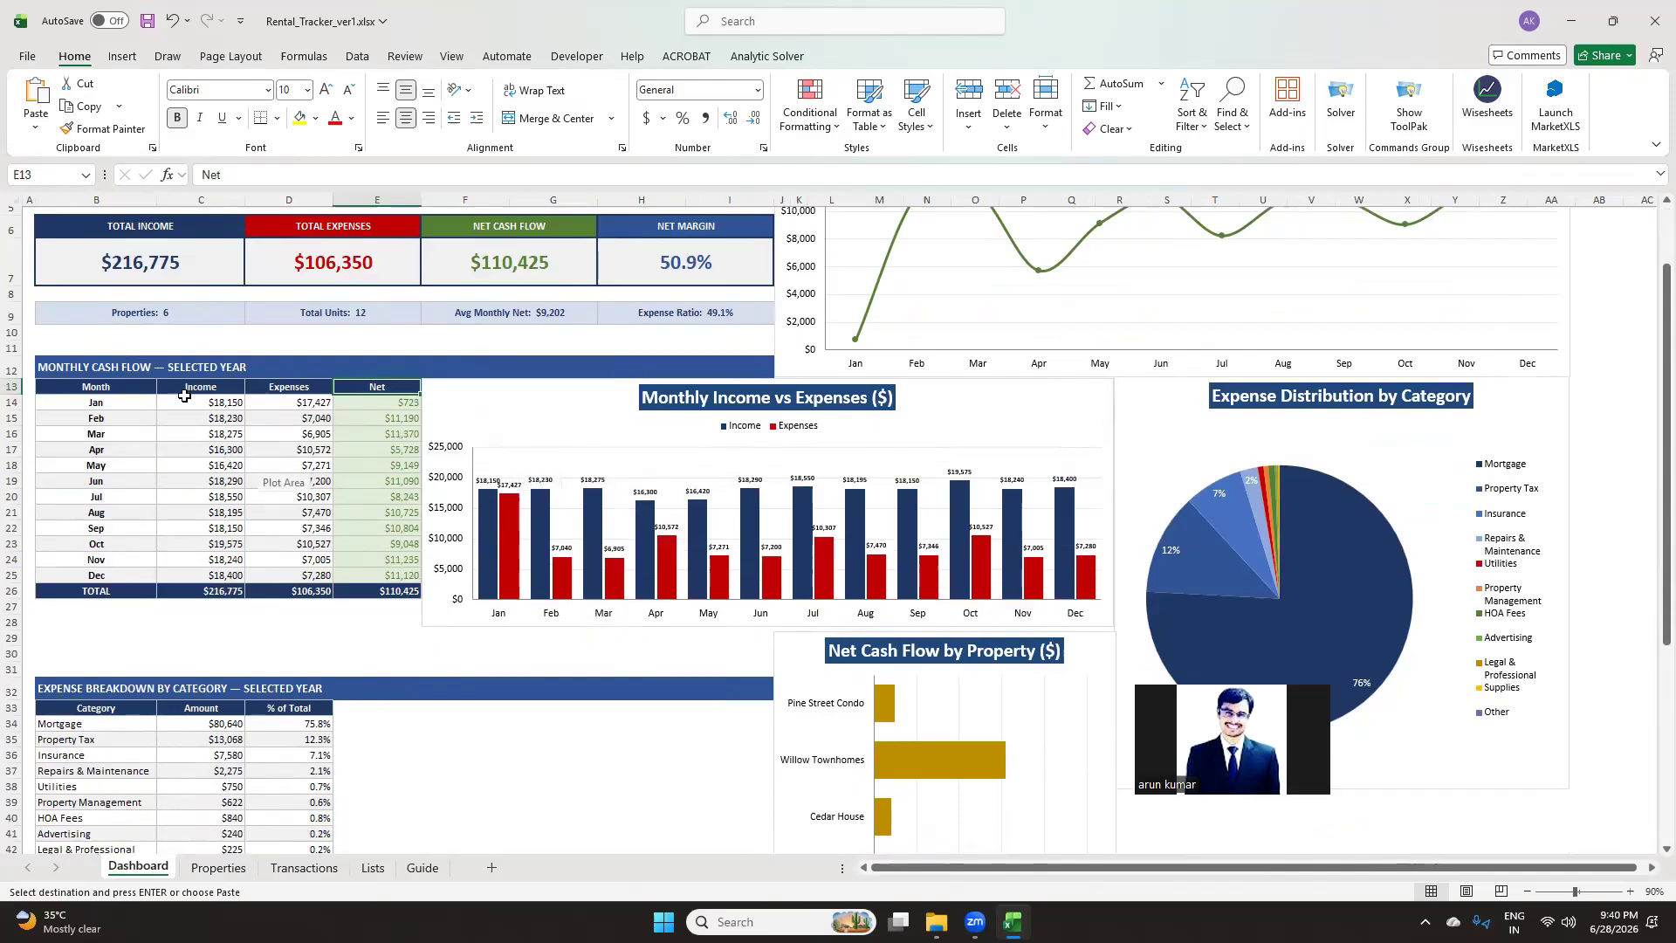
drag(197, 386, 296, 576)
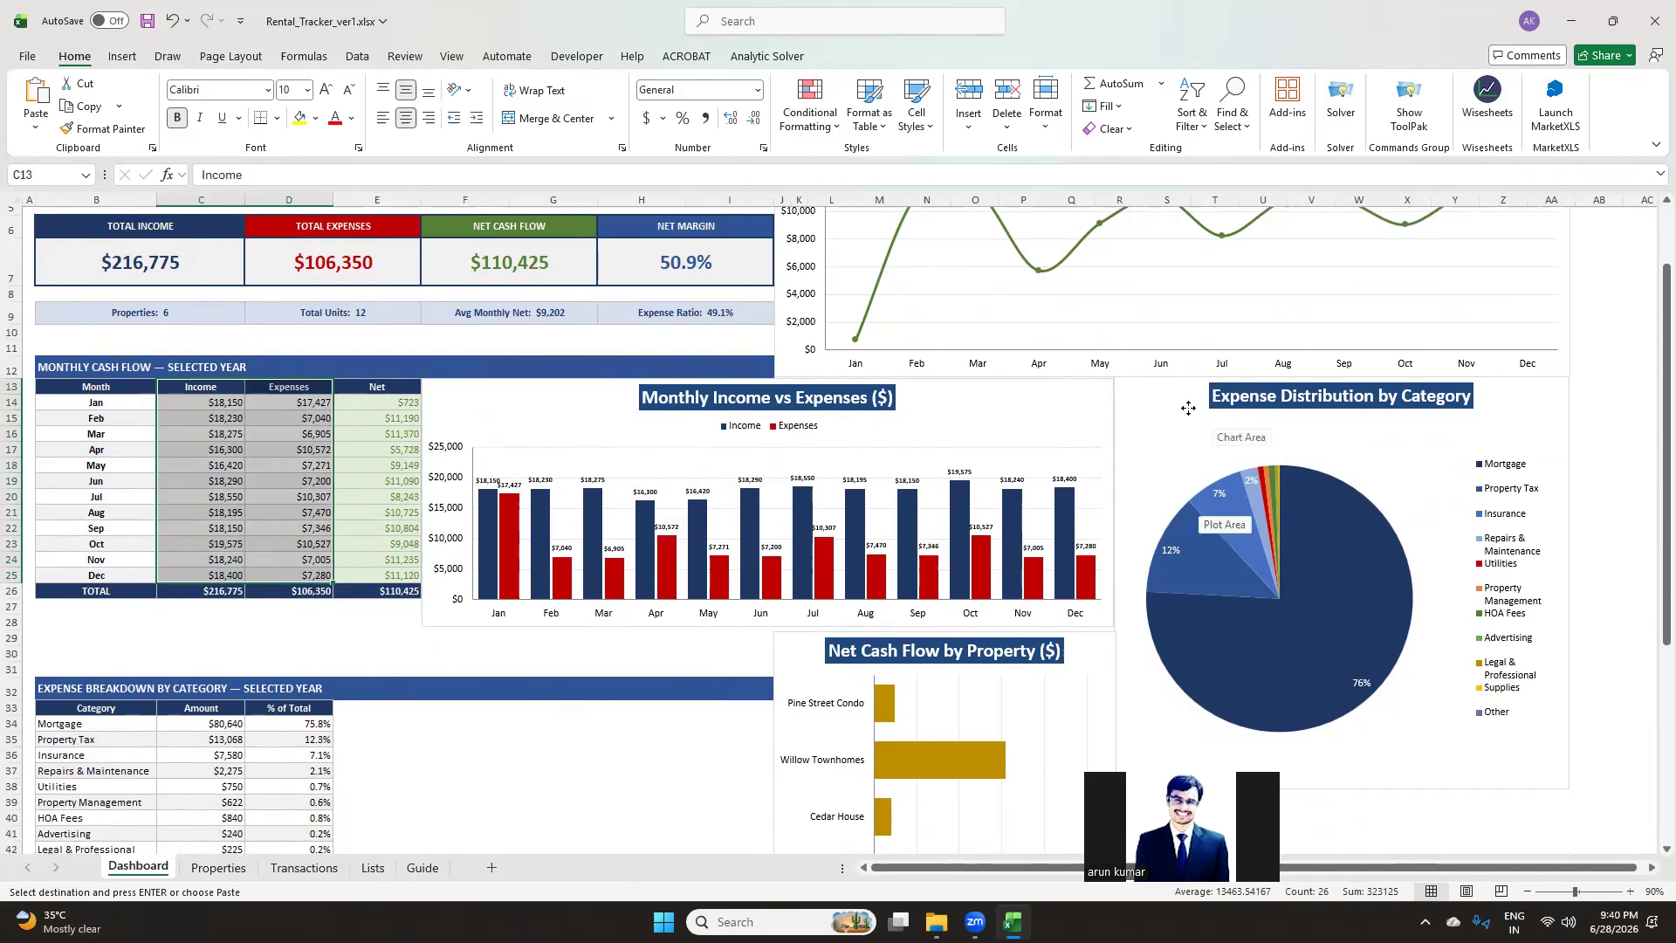
click(1188, 412)
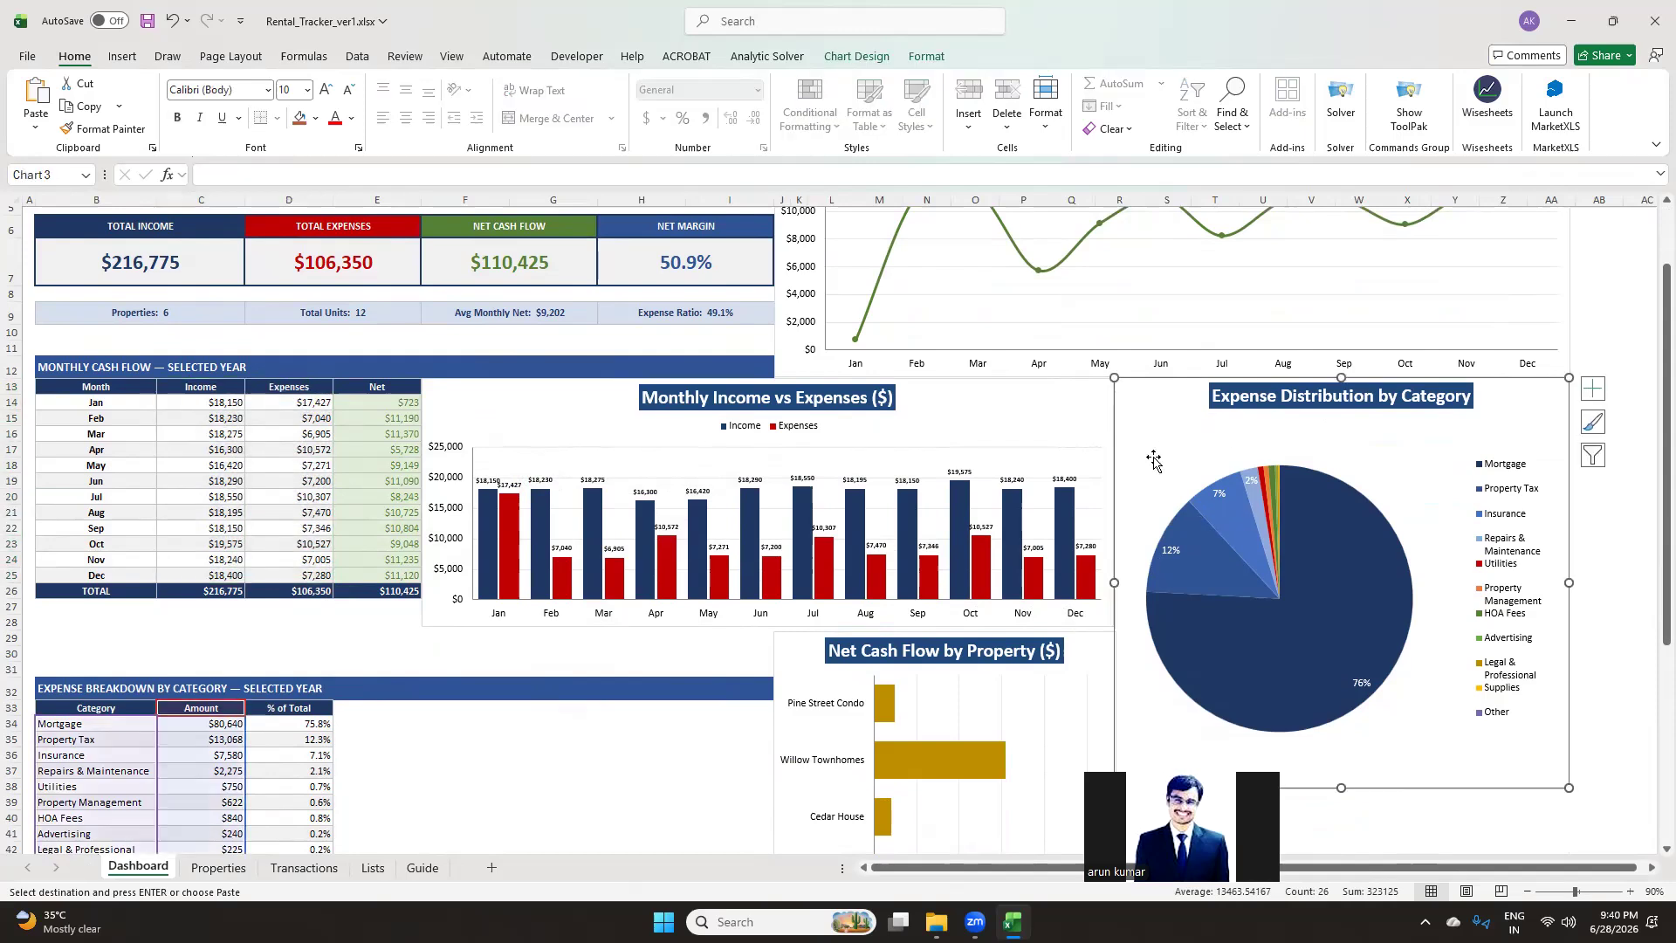
Scroll through the expense breakdown, the performance by property table and the net cash flow by property chart
scroll(698, 471, down, 3)
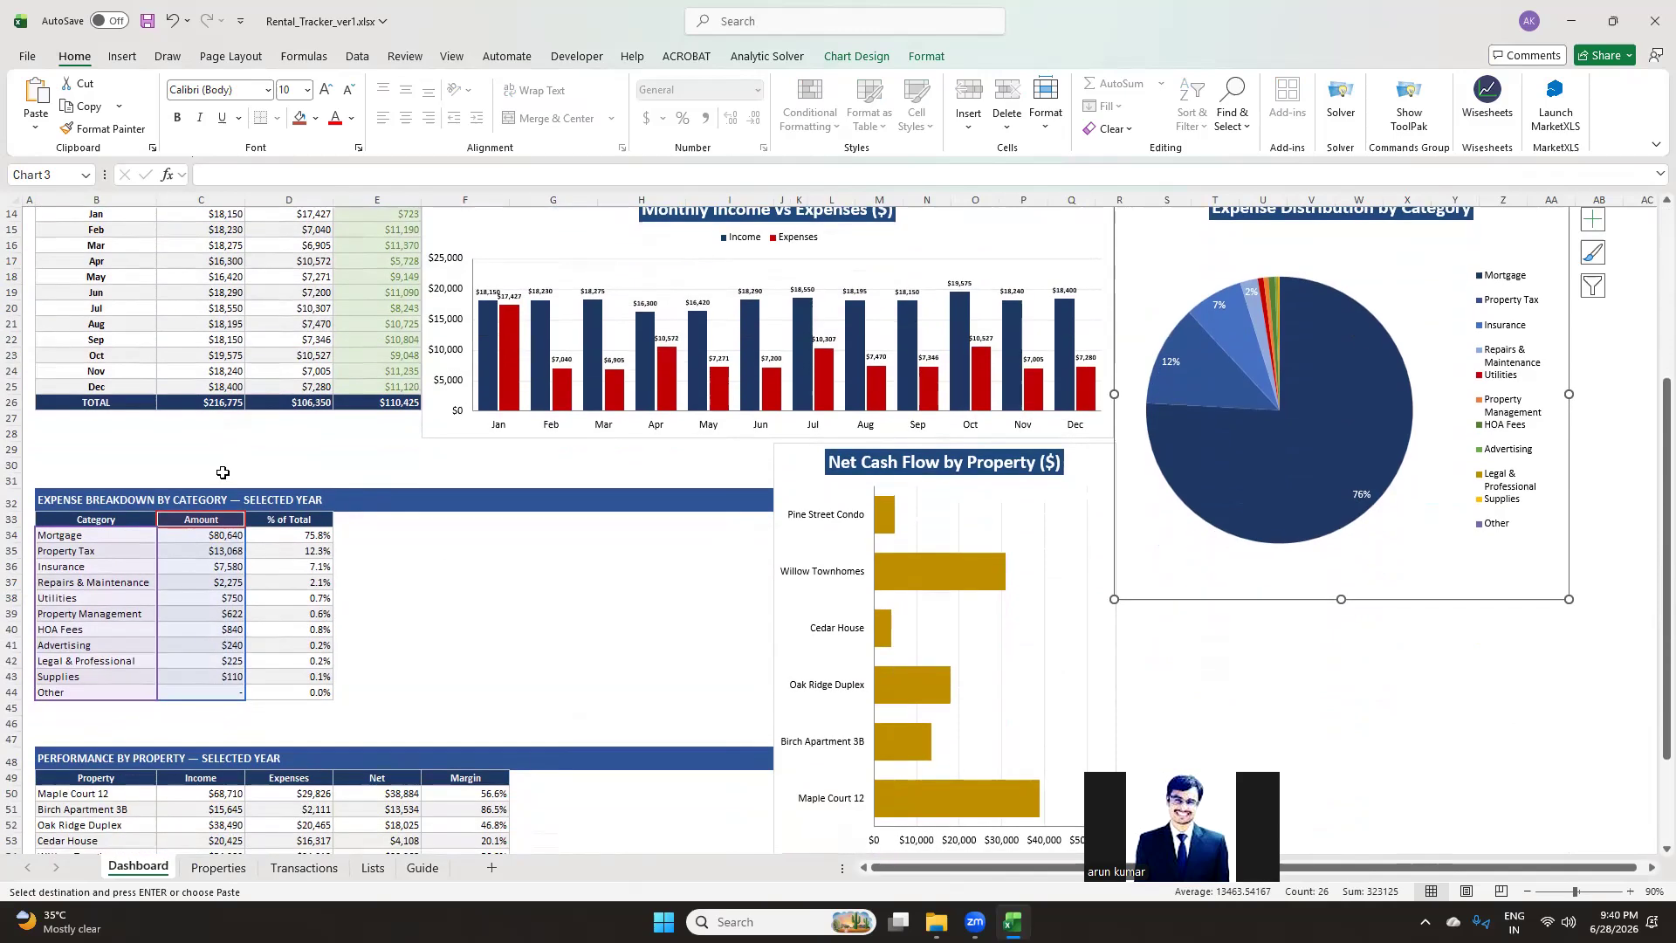
click(201, 480)
click(87, 519)
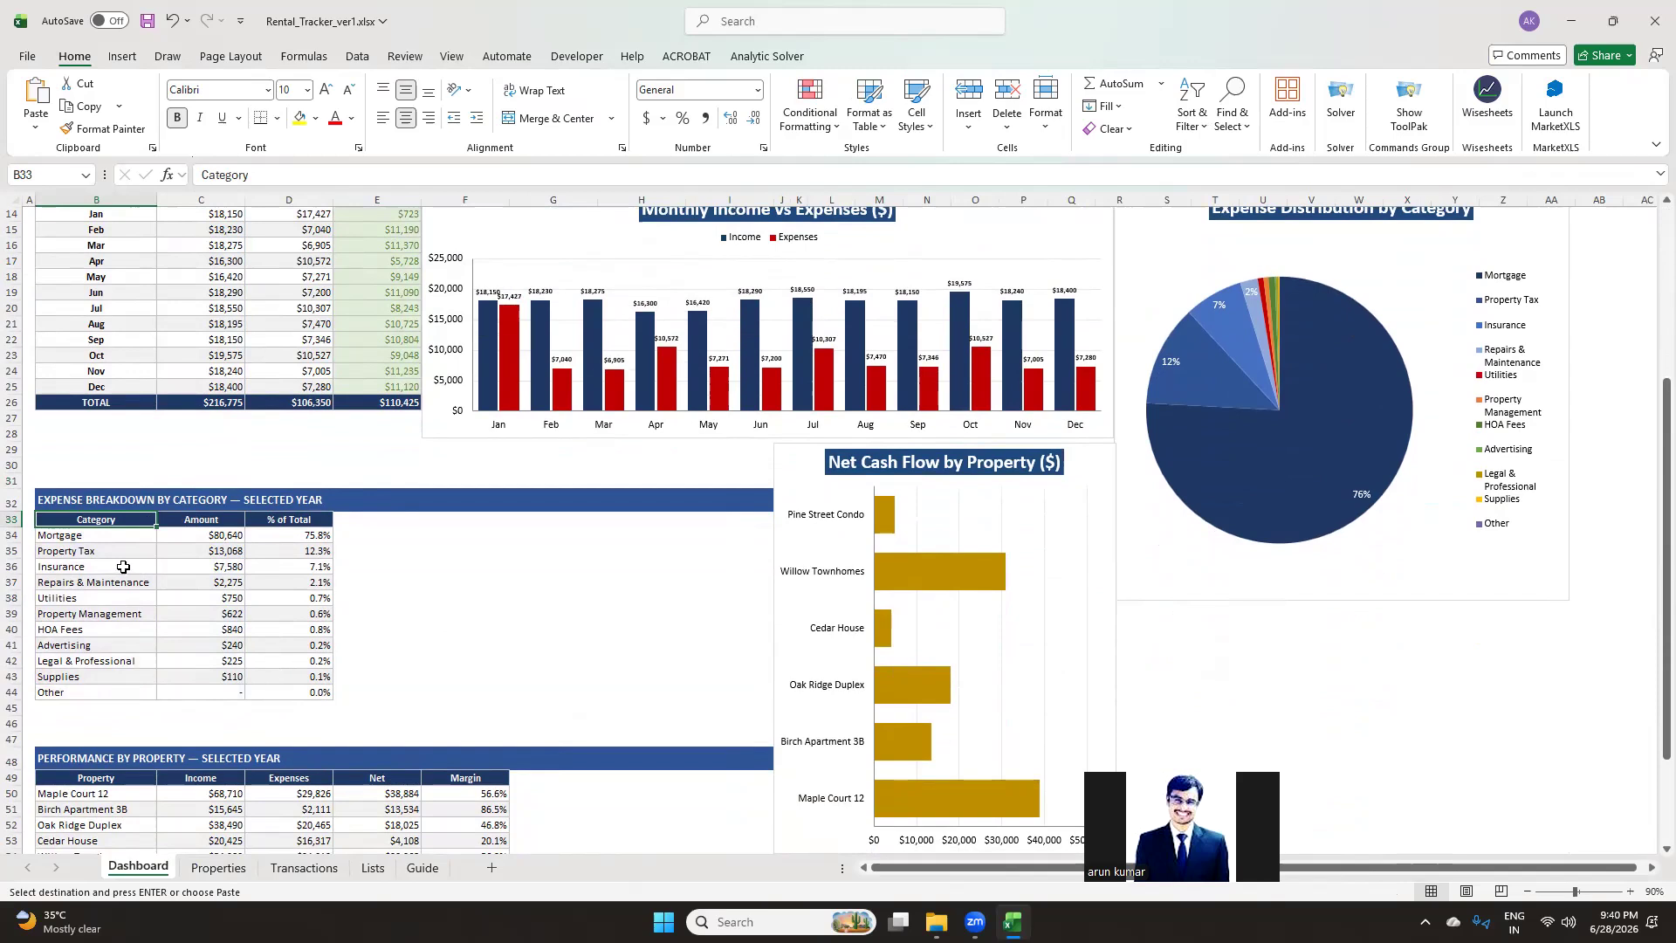
scroll(755, 572, up, 3)
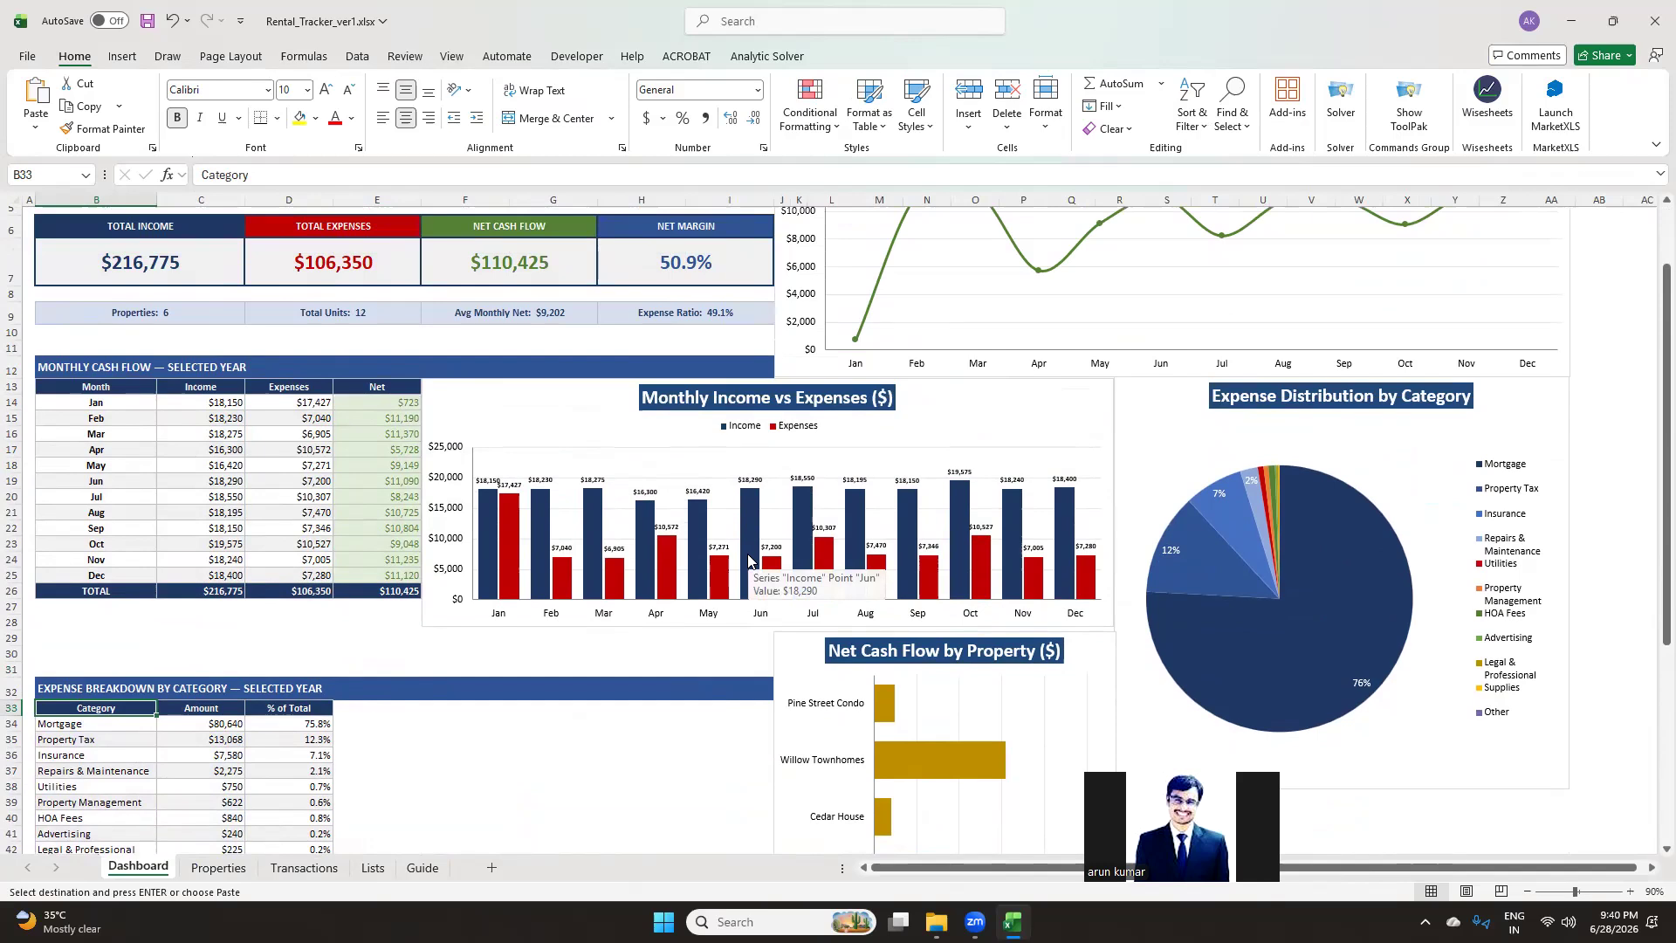
scroll(748, 561, down, 2)
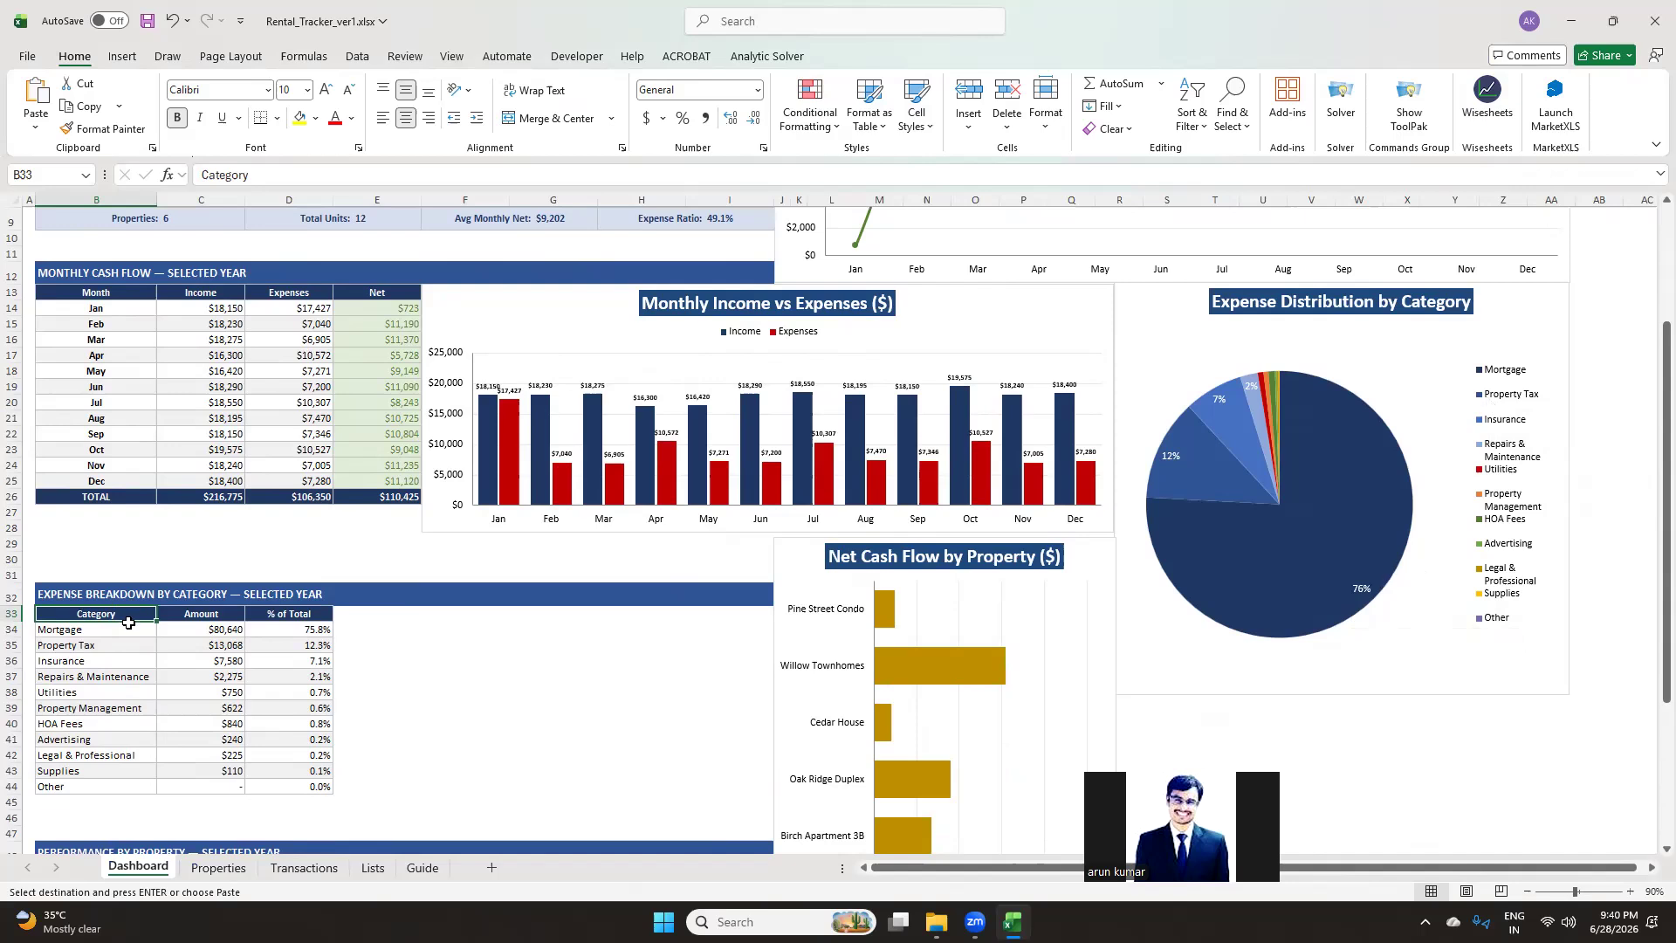
scroll(384, 626, down, 4)
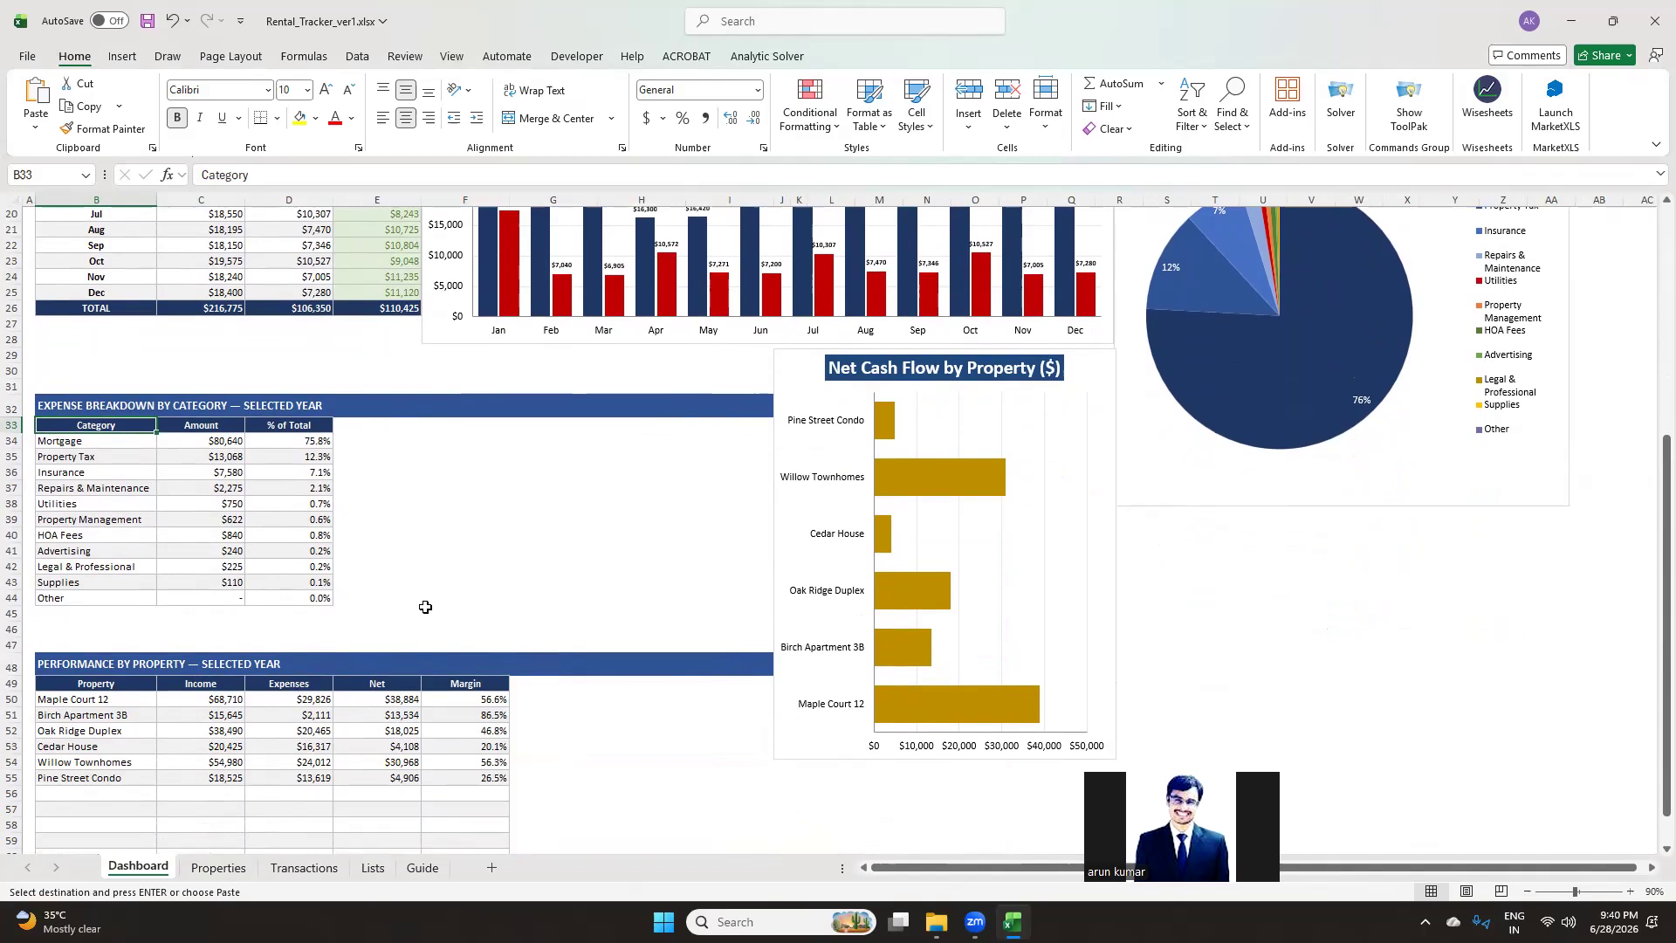
scroll(426, 609, down, 2)
scroll(429, 613, up, 3)
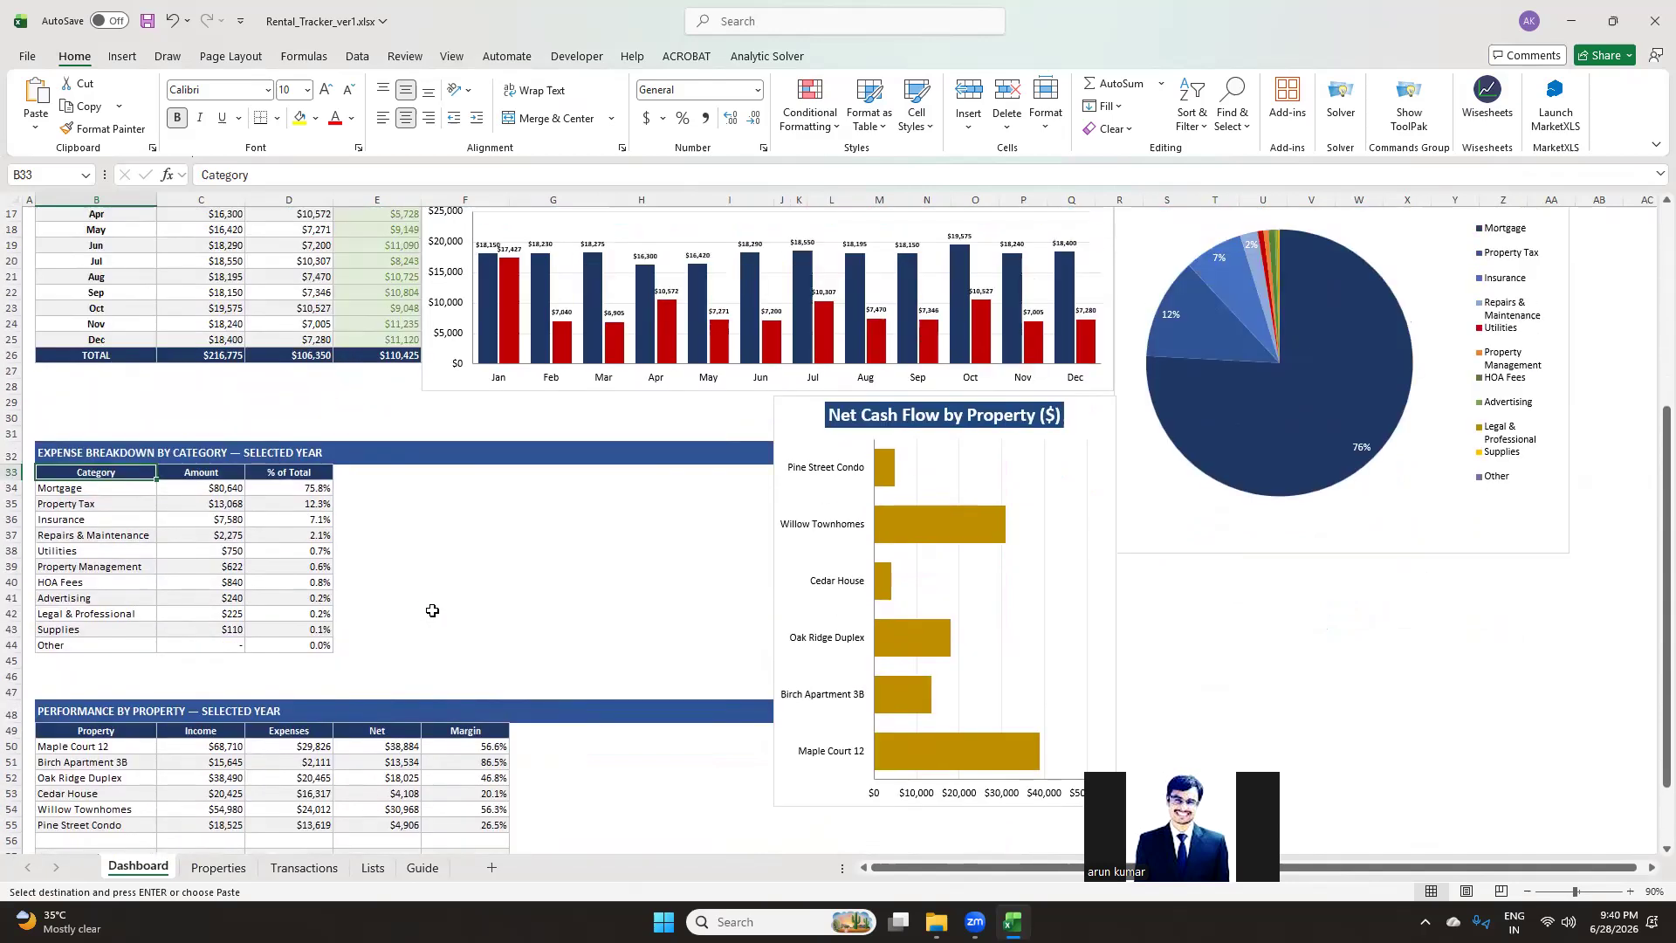
scroll(442, 591, up, 3)
scroll(412, 568, down, 3)
scroll(406, 569, down, 3)
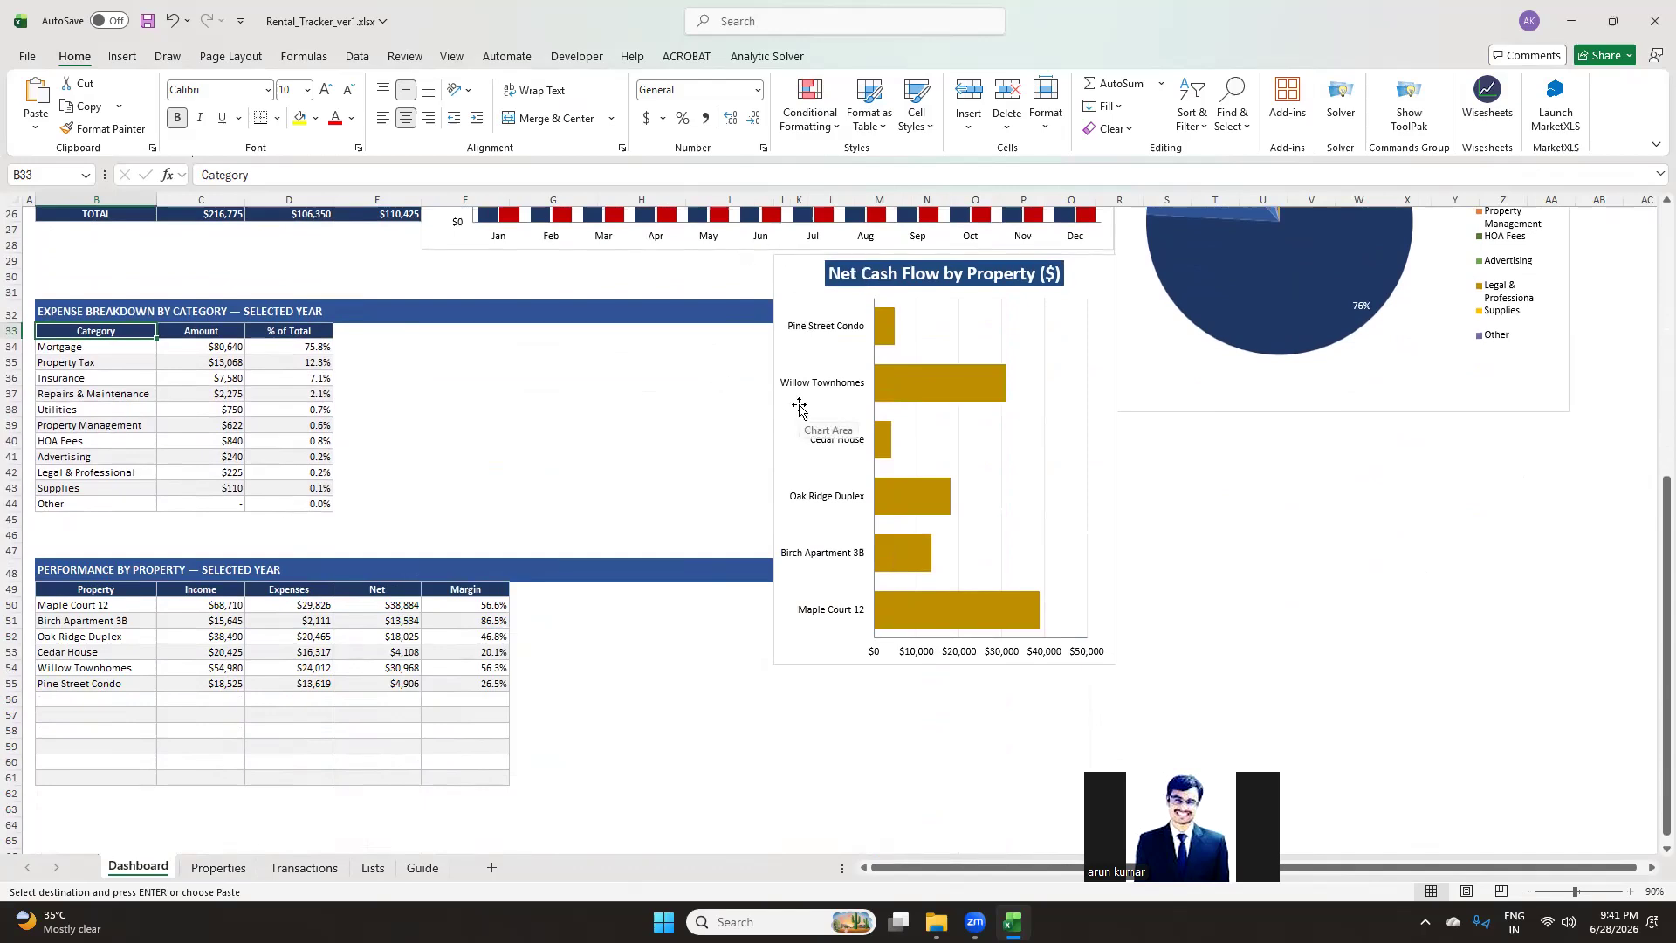
scroll(800, 409, up, 3)
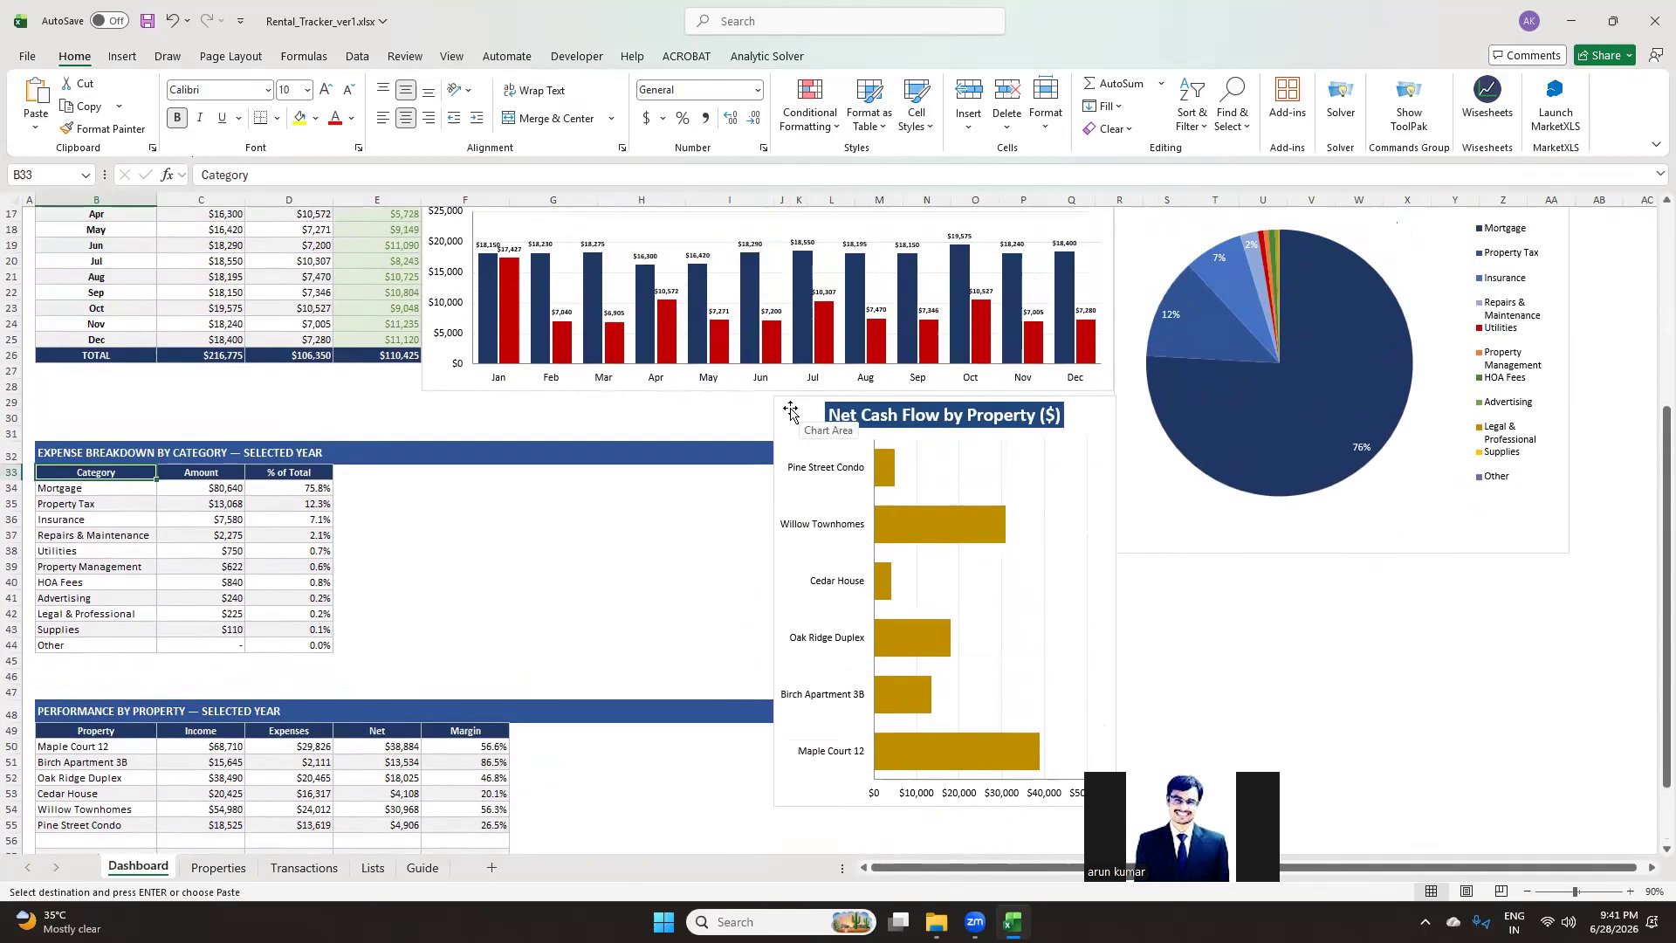
scroll(364, 517, down, 3)
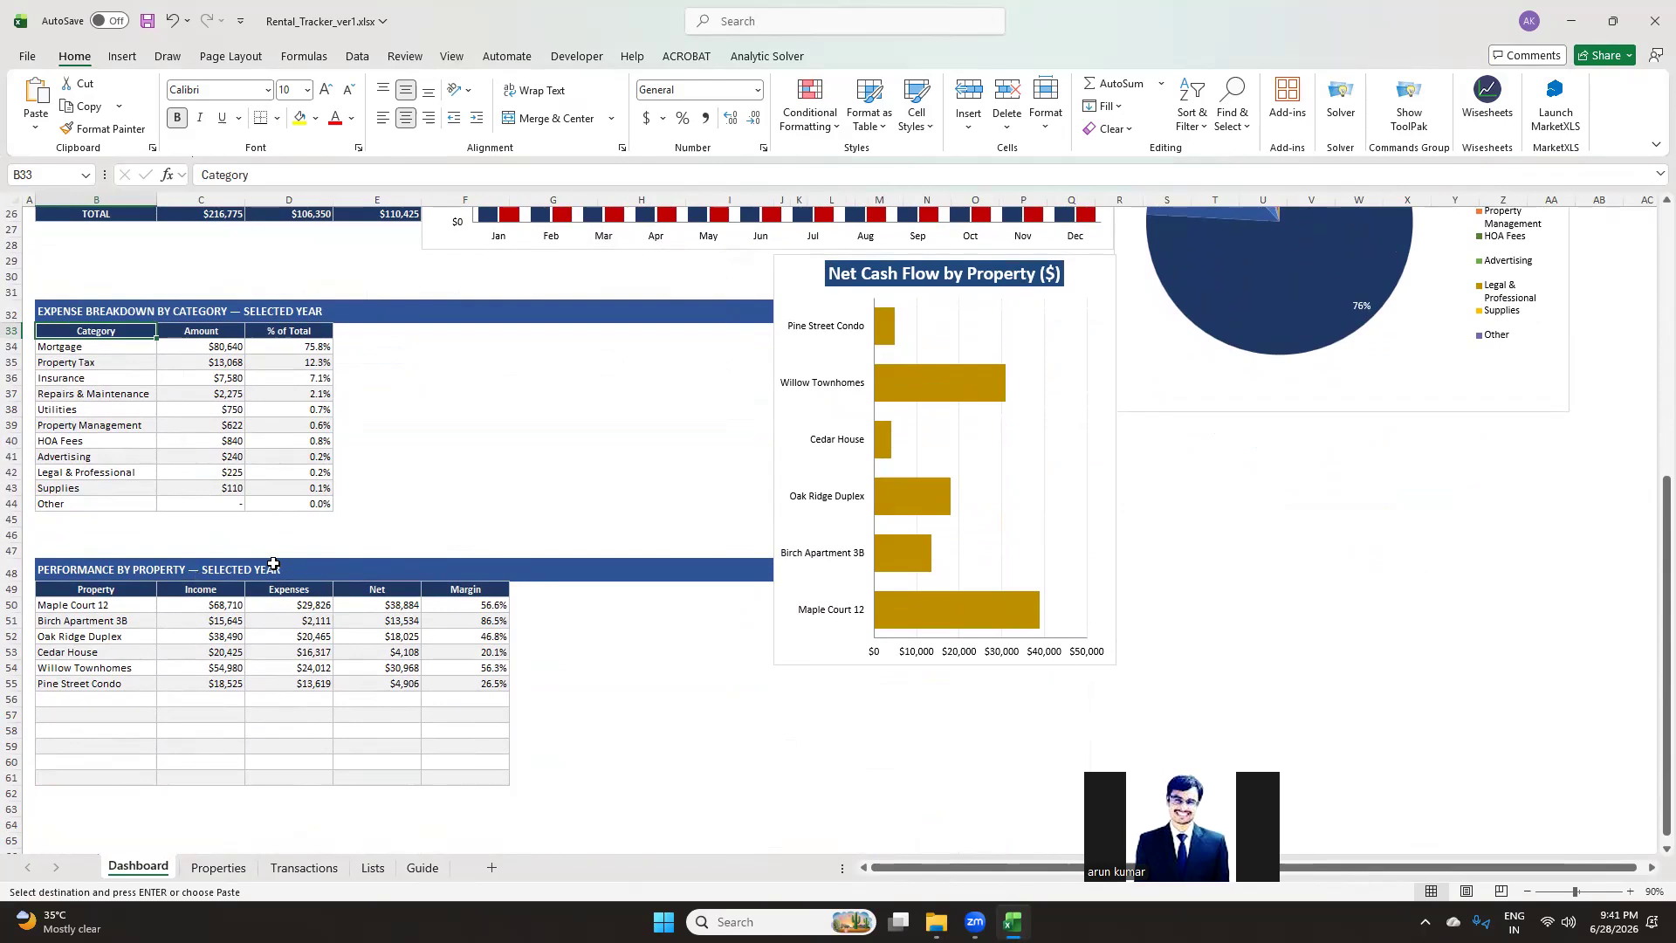
Inspect the Property column formulas in the performance by property table, including the empty rows beneath
drag(116, 604, 120, 677)
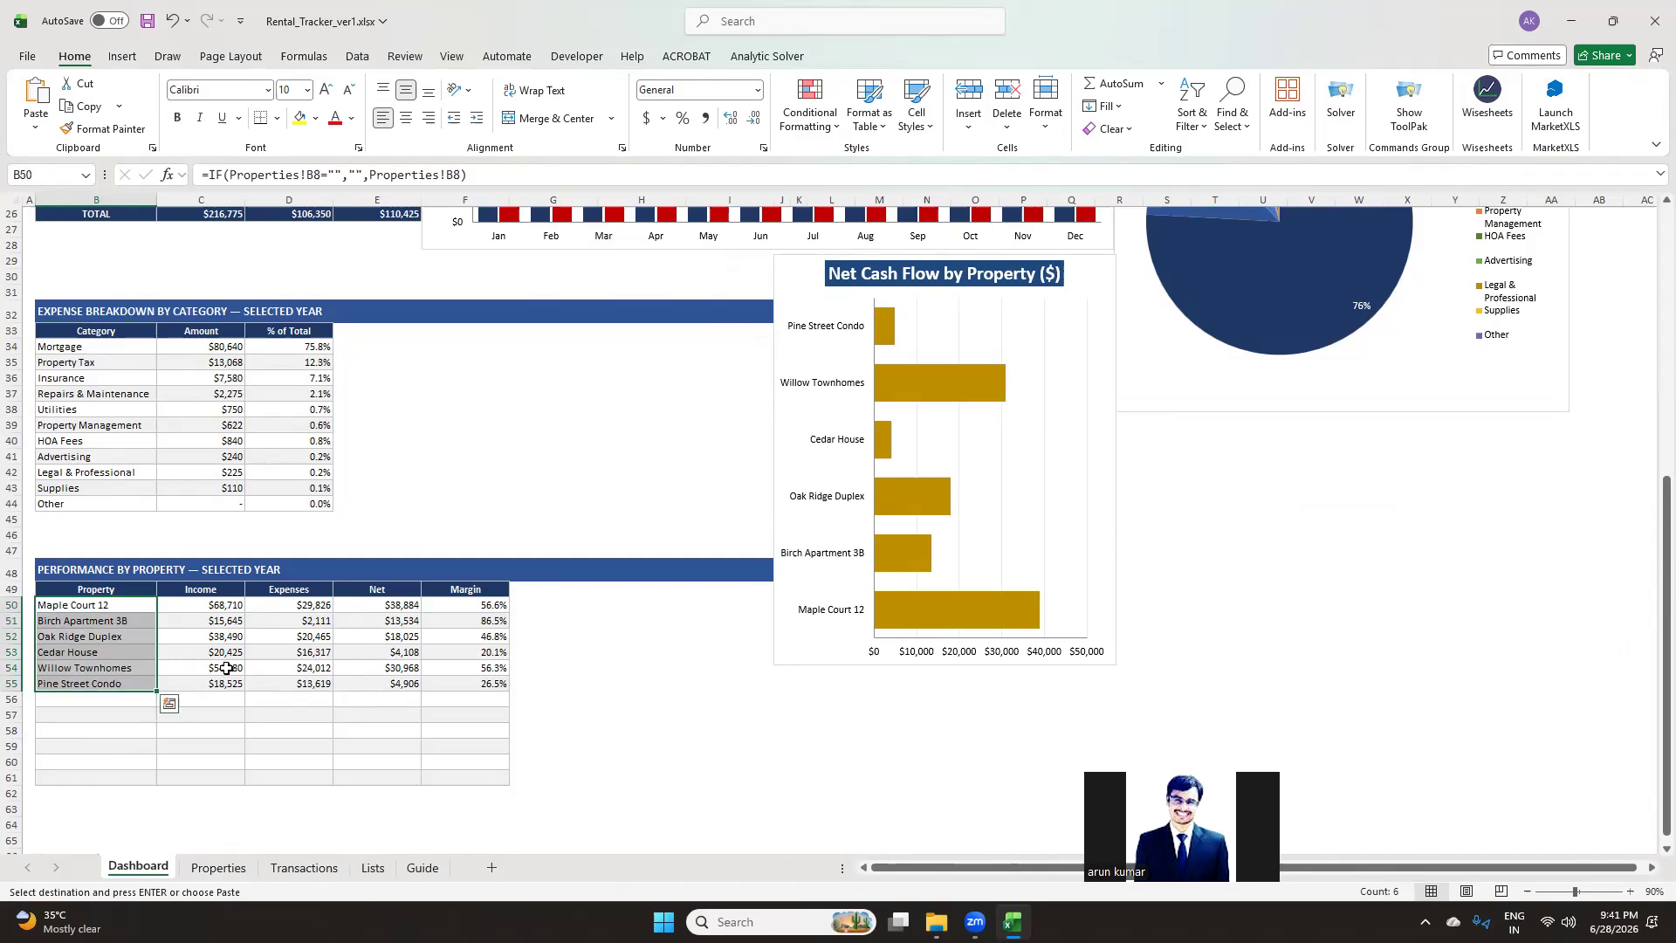
scroll(247, 680, down, 2)
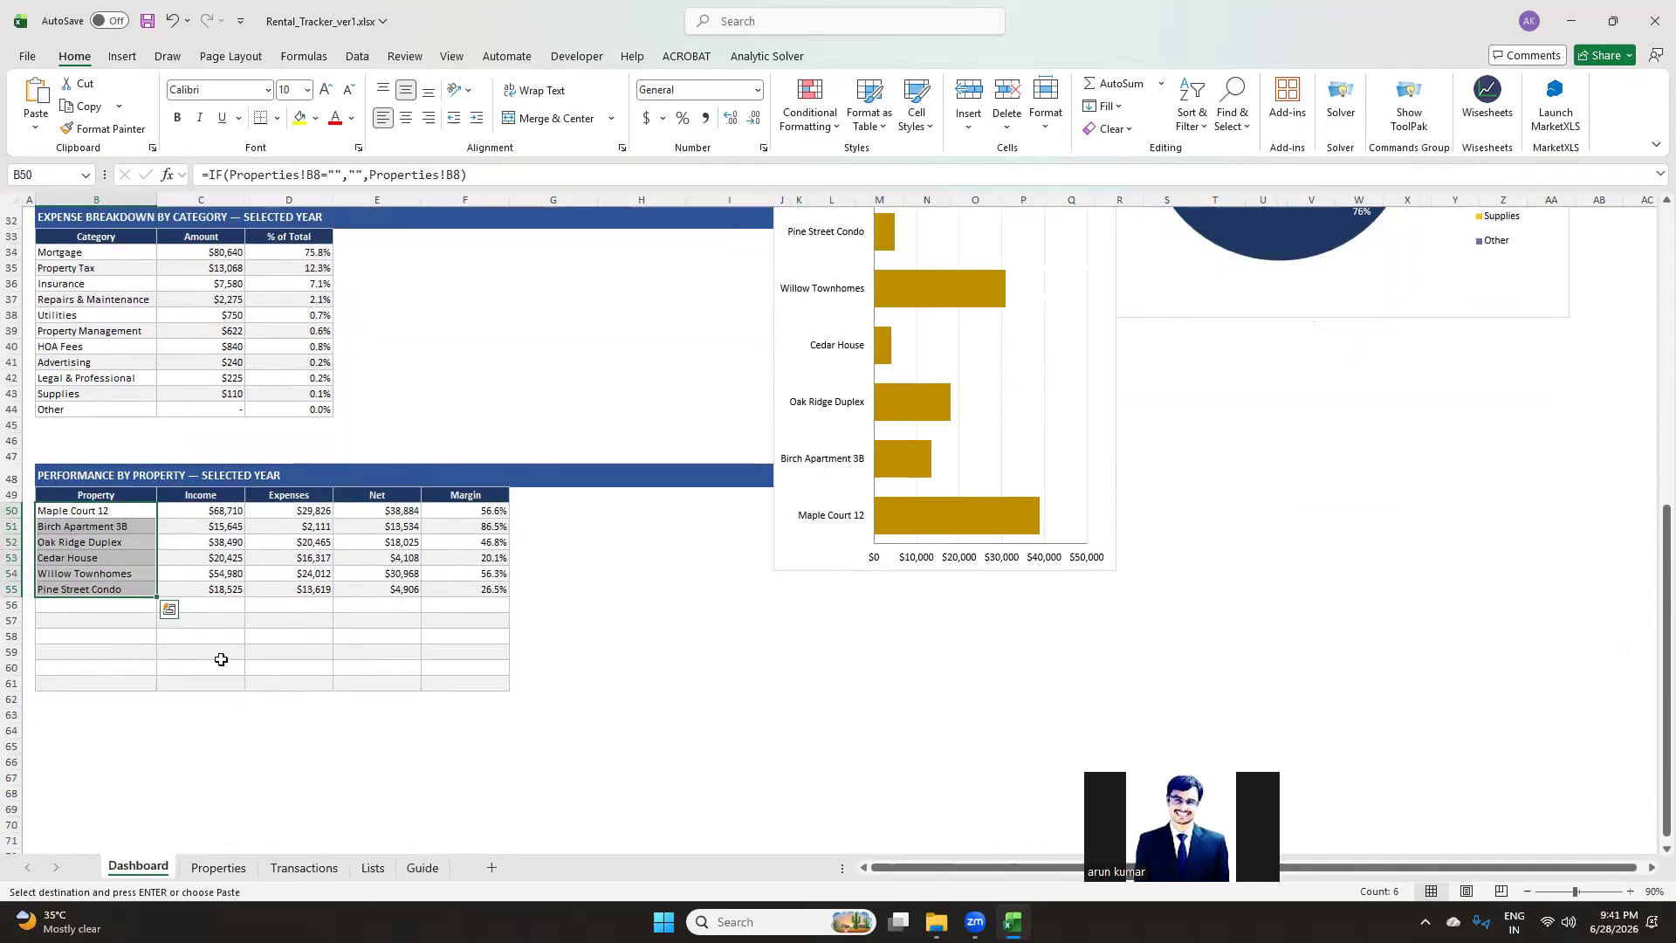
click(95, 610)
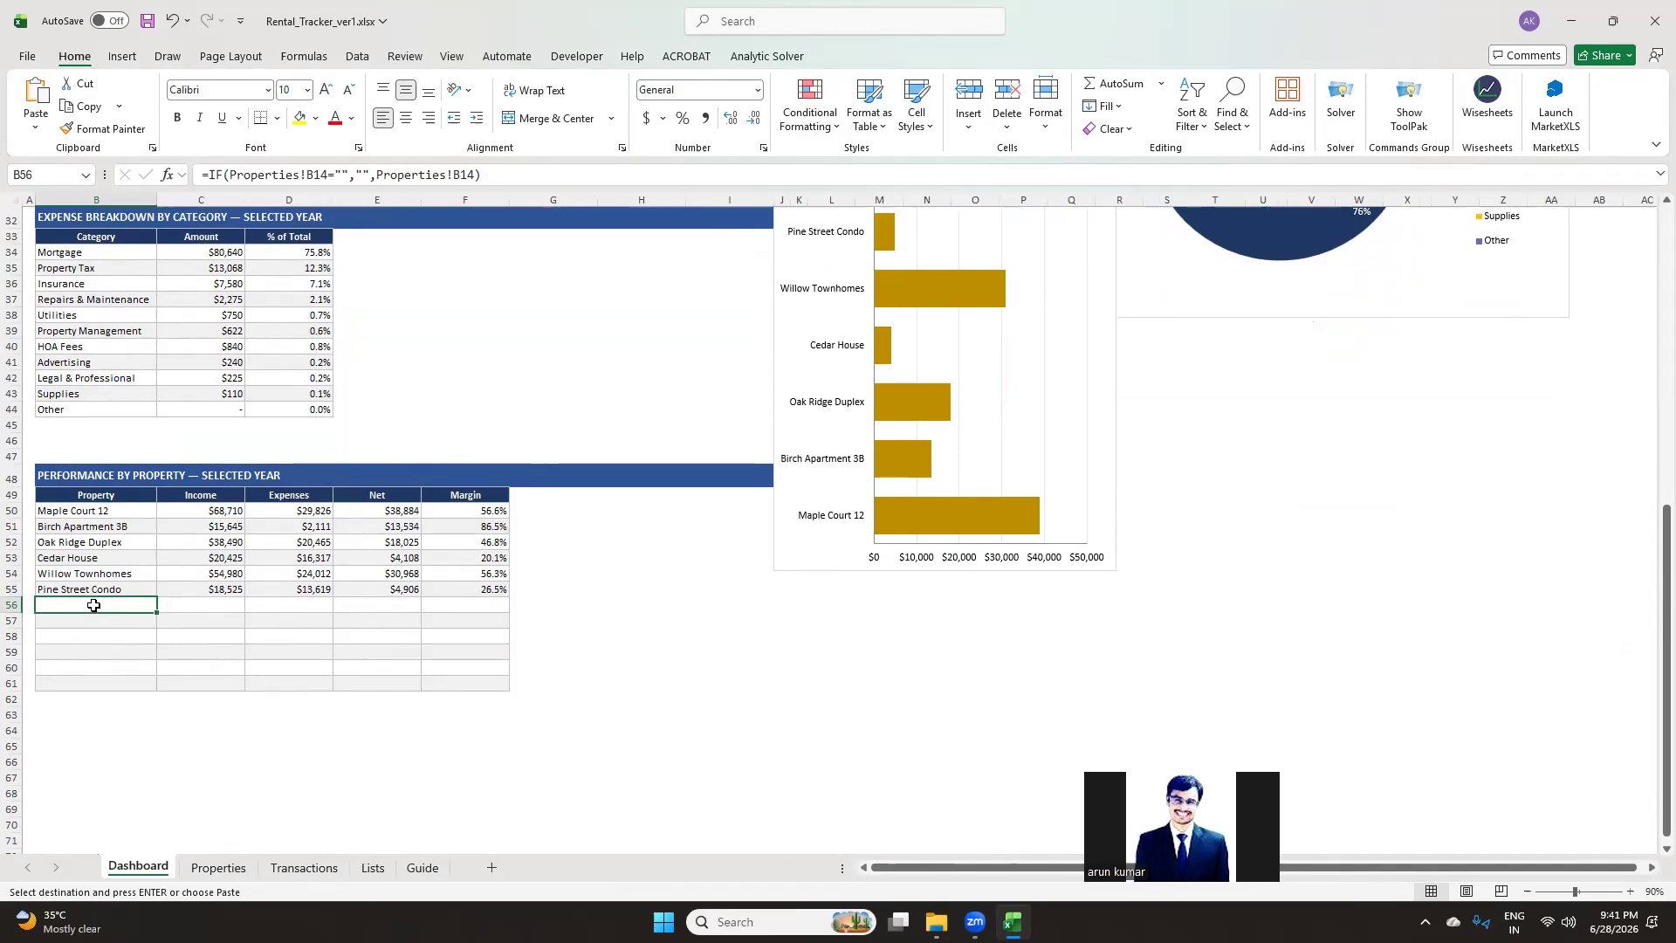
click(122, 528)
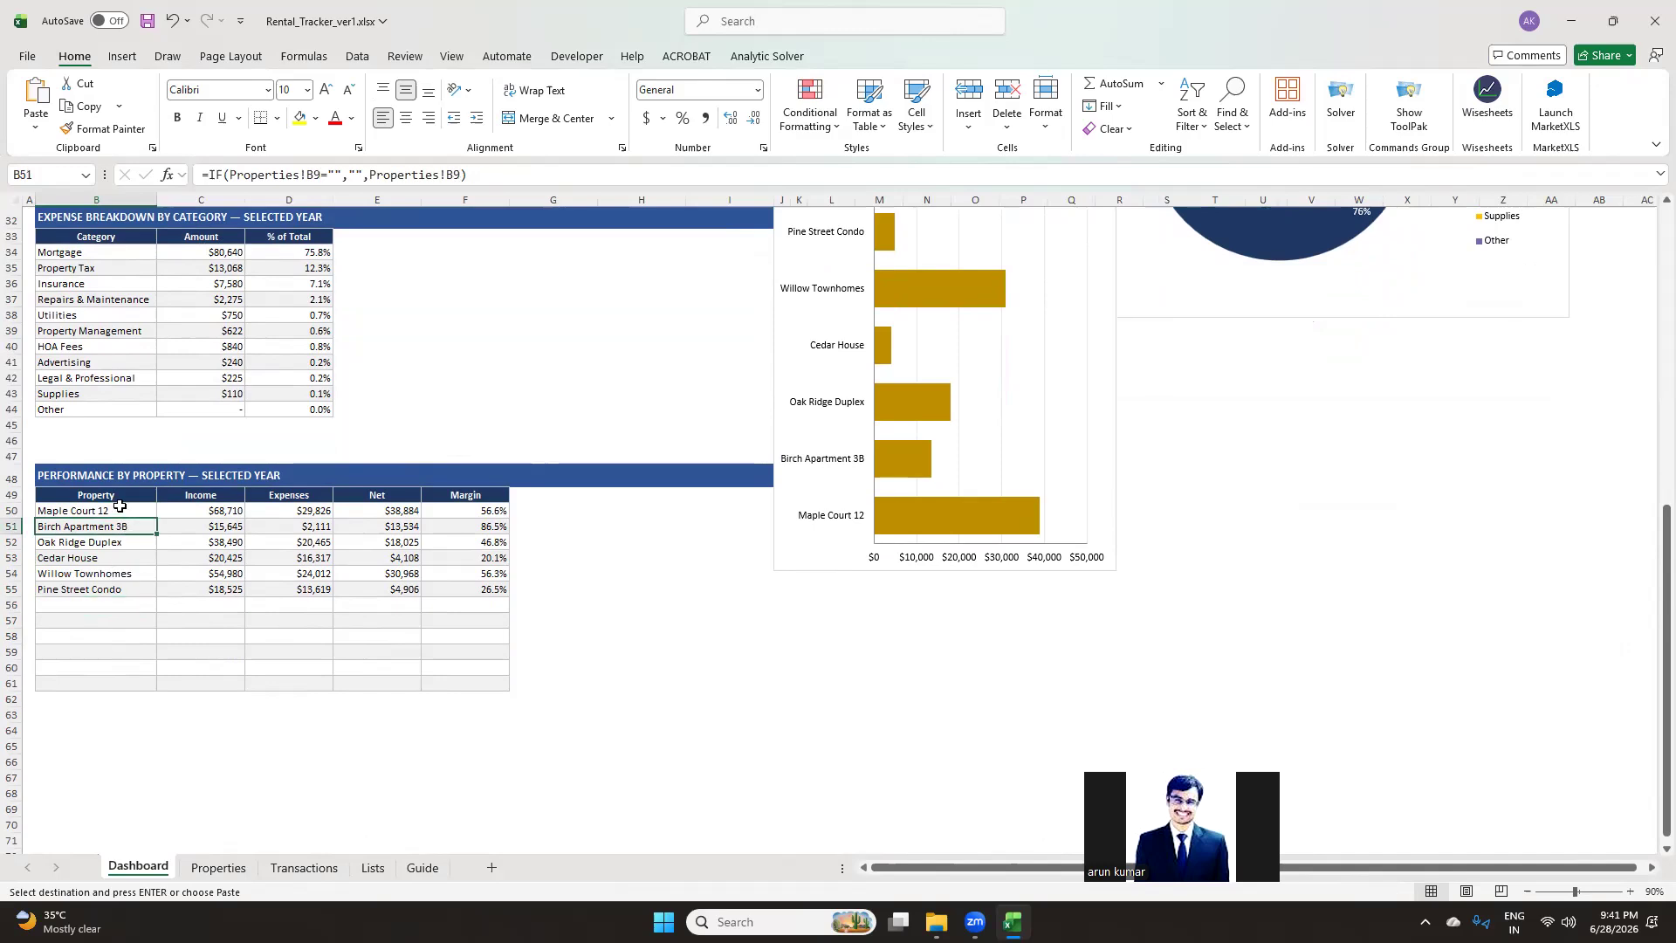
click(118, 497)
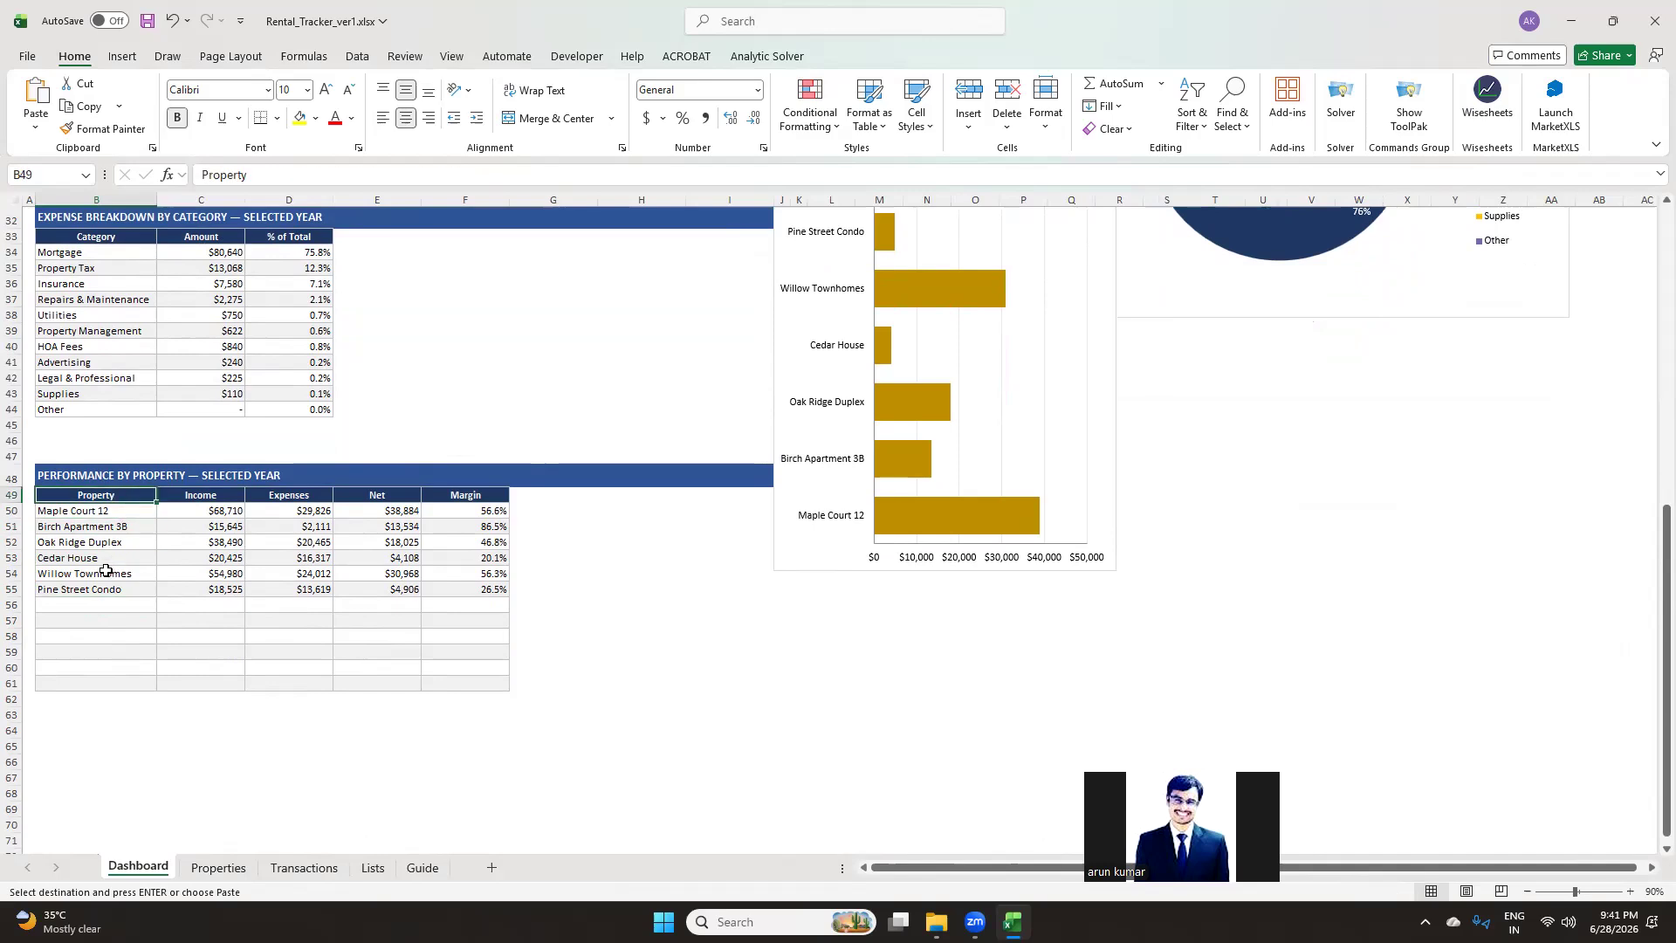
On the Properties sheet, enter the property name Property A in the first empty row
click(218, 867)
click(172, 490)
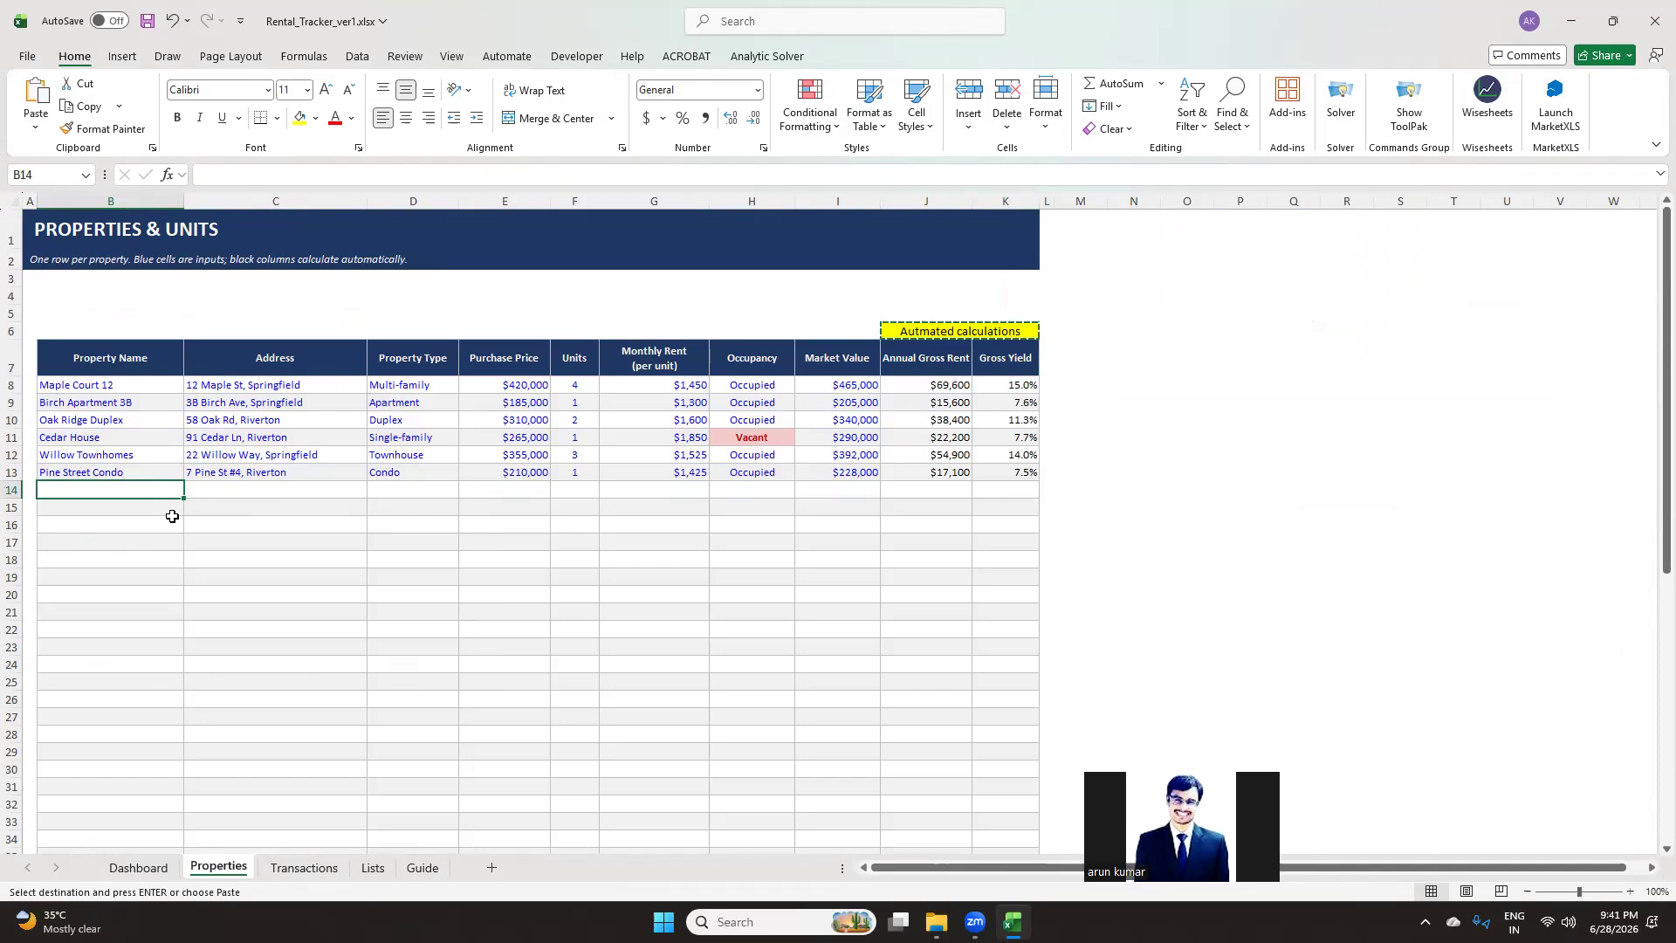
text(Proert A)
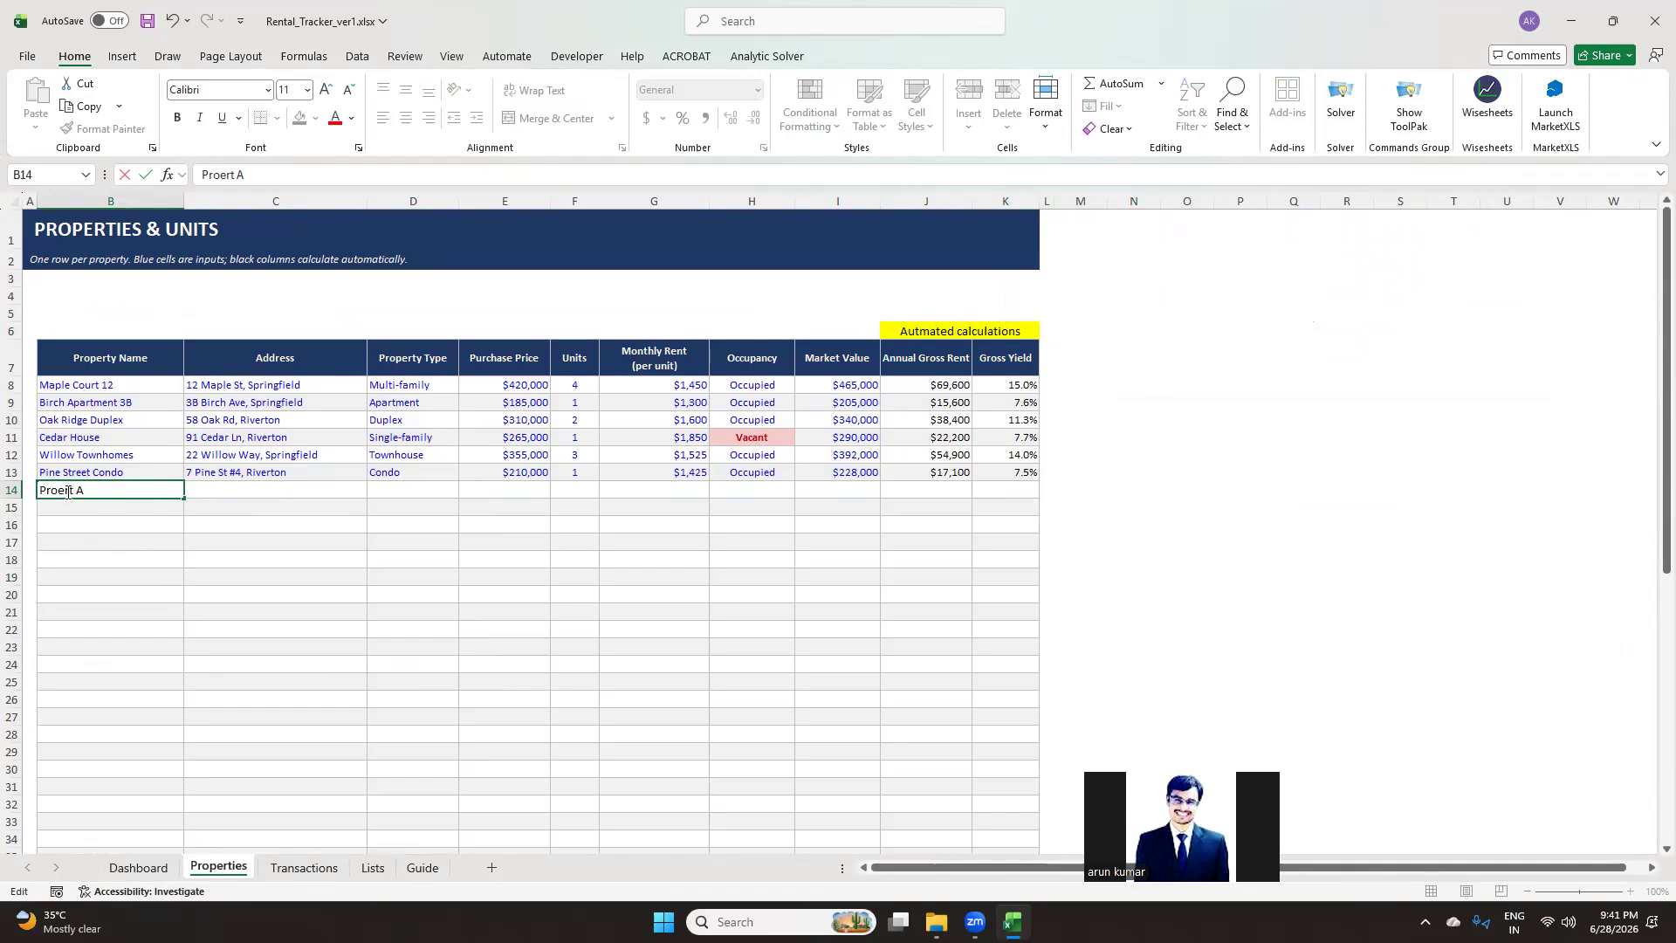
text(p)
text(y)
Enter example Address 1 as the new property's address
click(240, 546)
click(249, 507)
click(253, 489)
click(259, 460)
click(247, 472)
click(240, 488)
text(exampl)
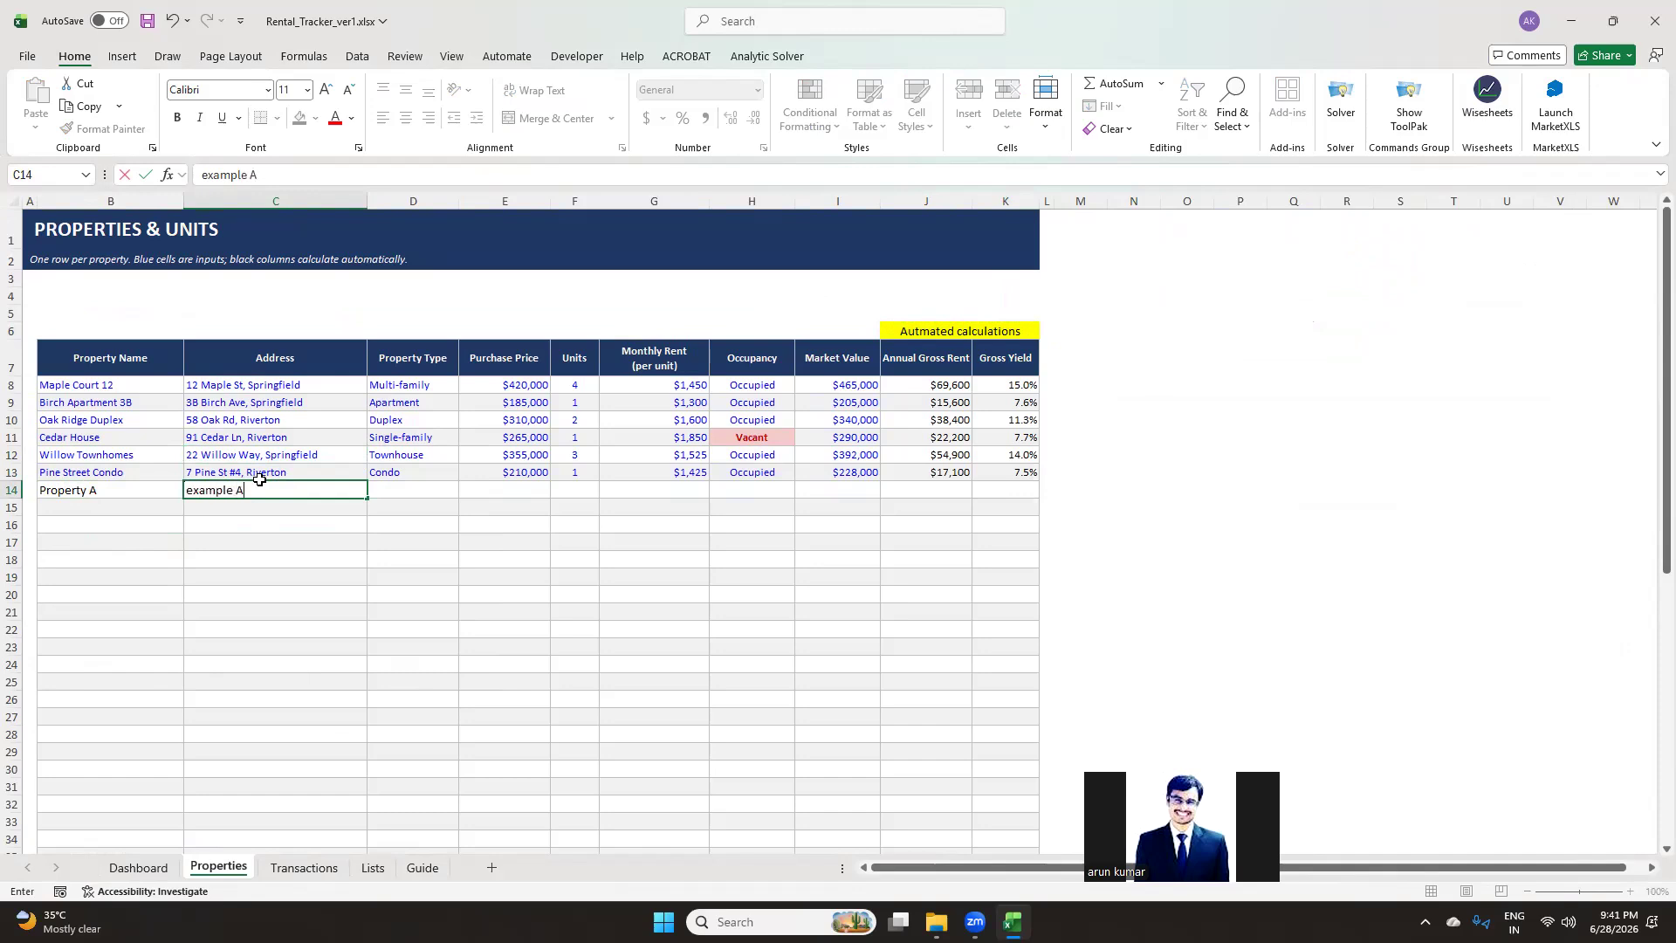
key(Tab)
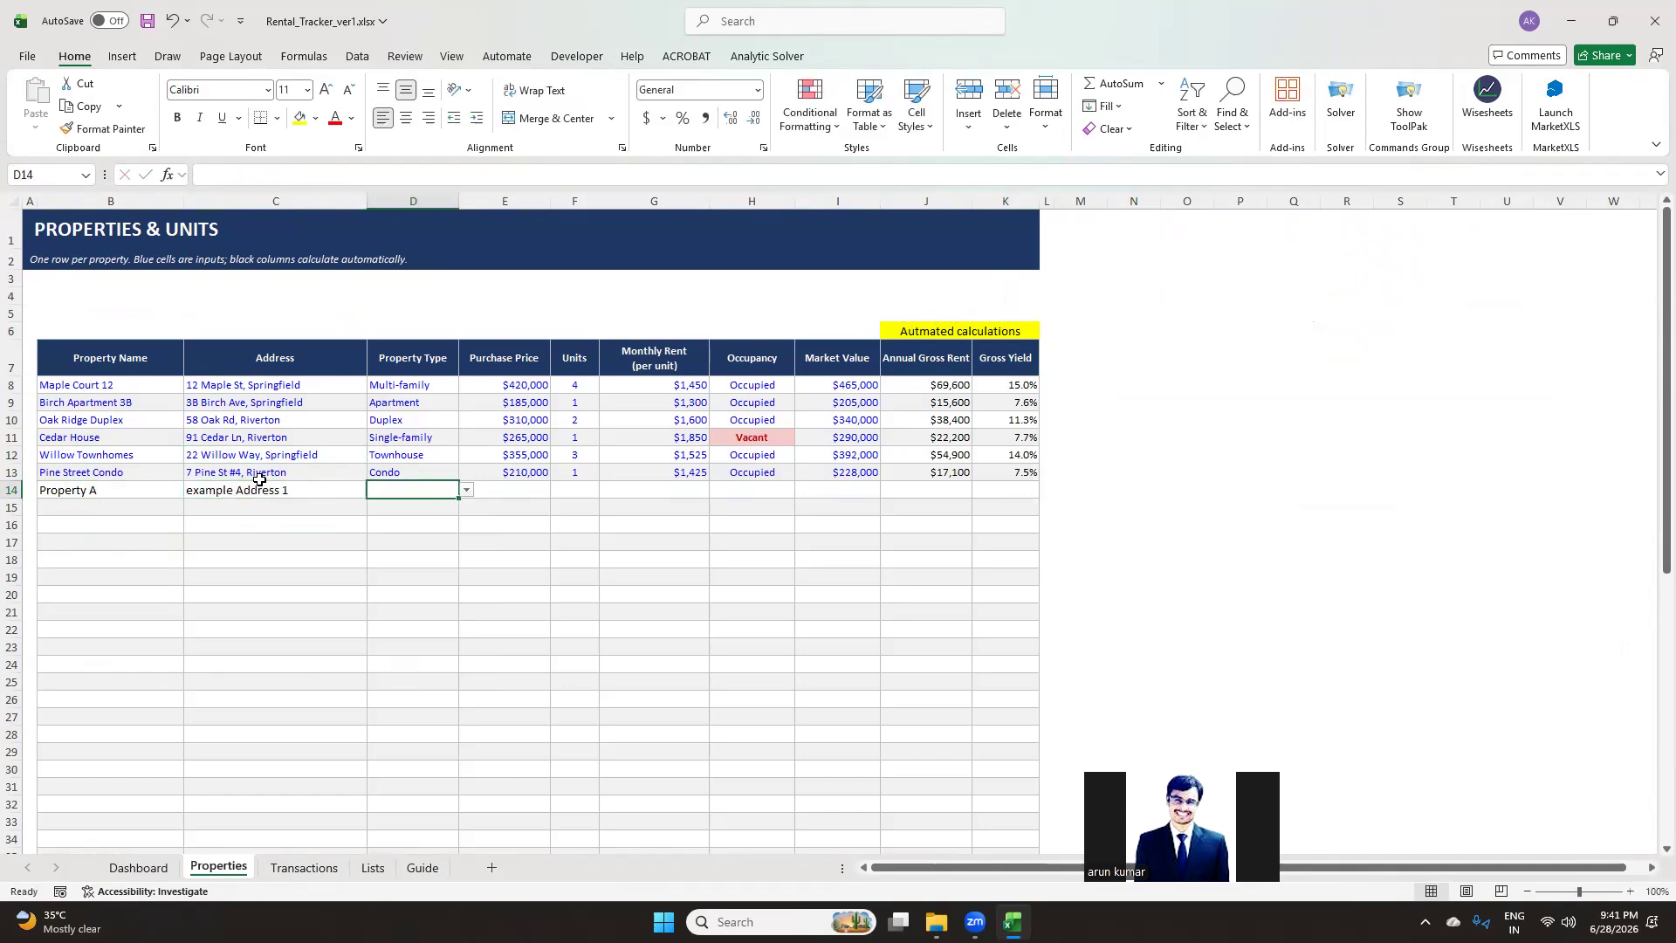
Set the new property's type to Single-family and its purchase price to $2,101,111
click(467, 490)
click(430, 509)
click(522, 487)
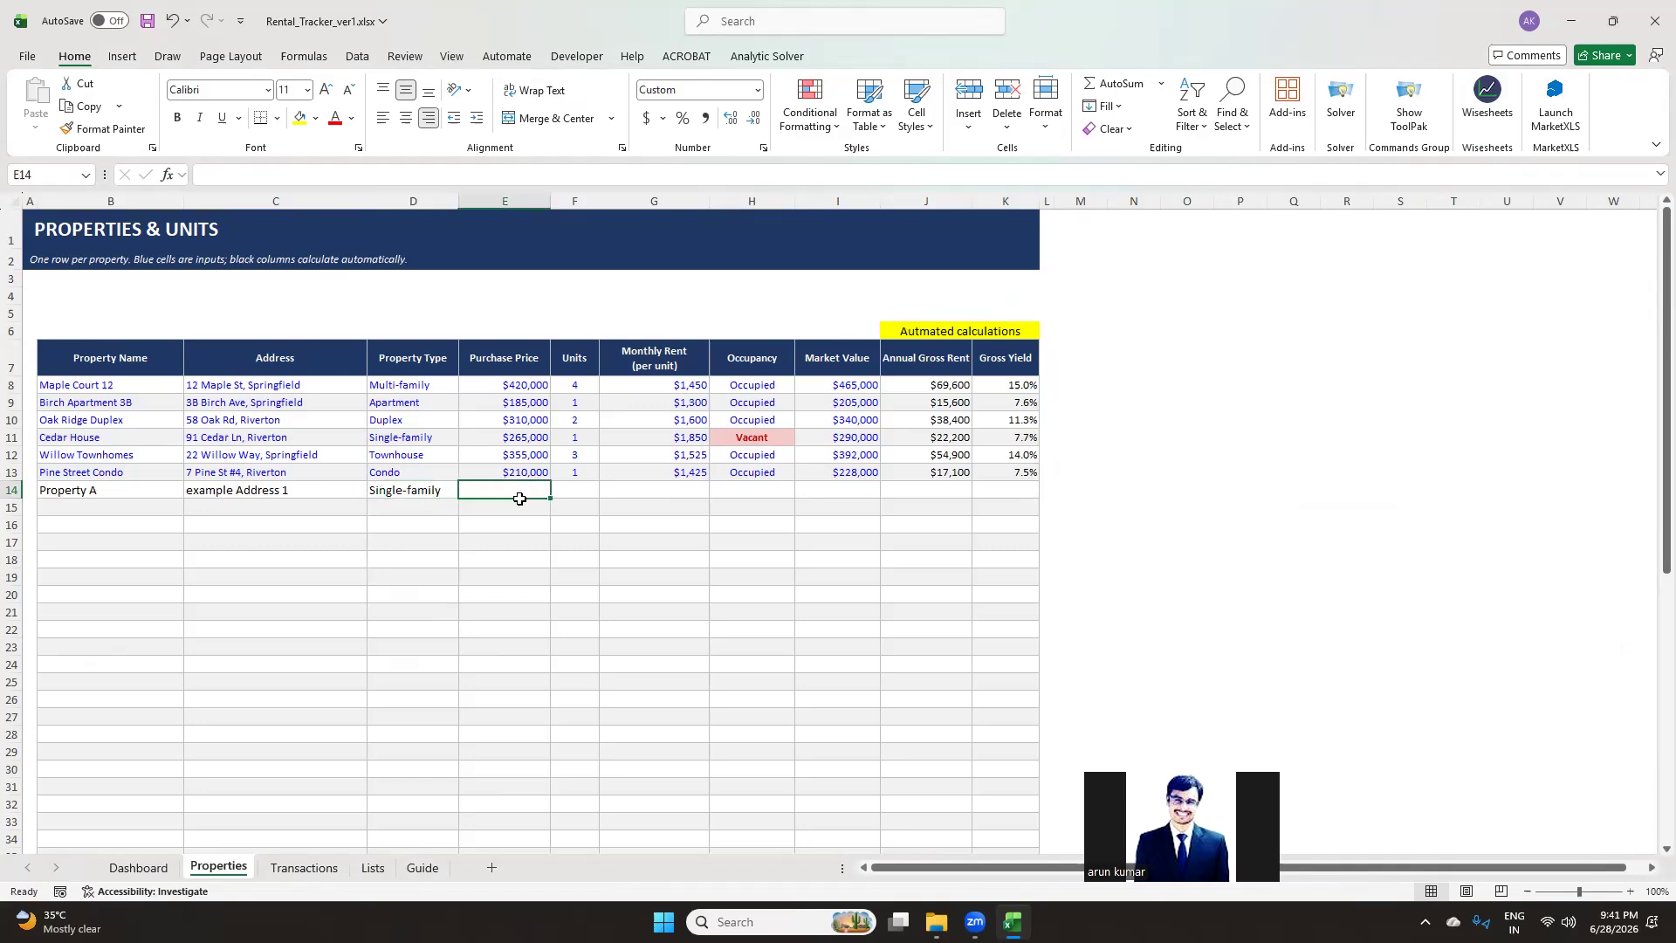
text(21)
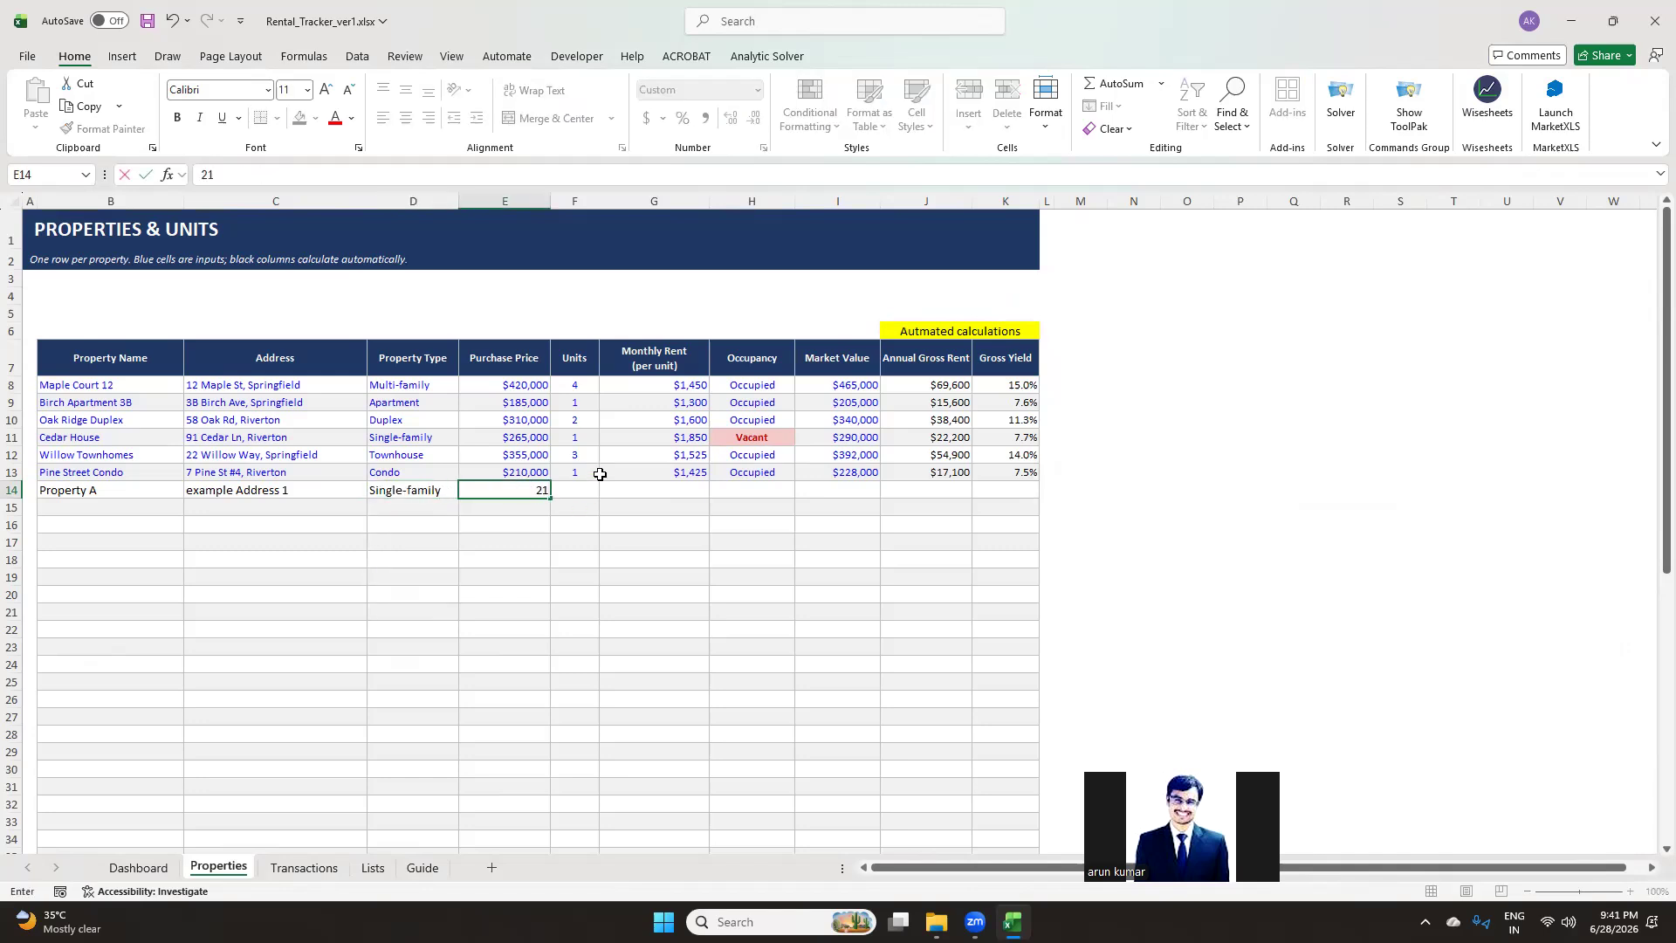
text(01111)
click(625, 615)
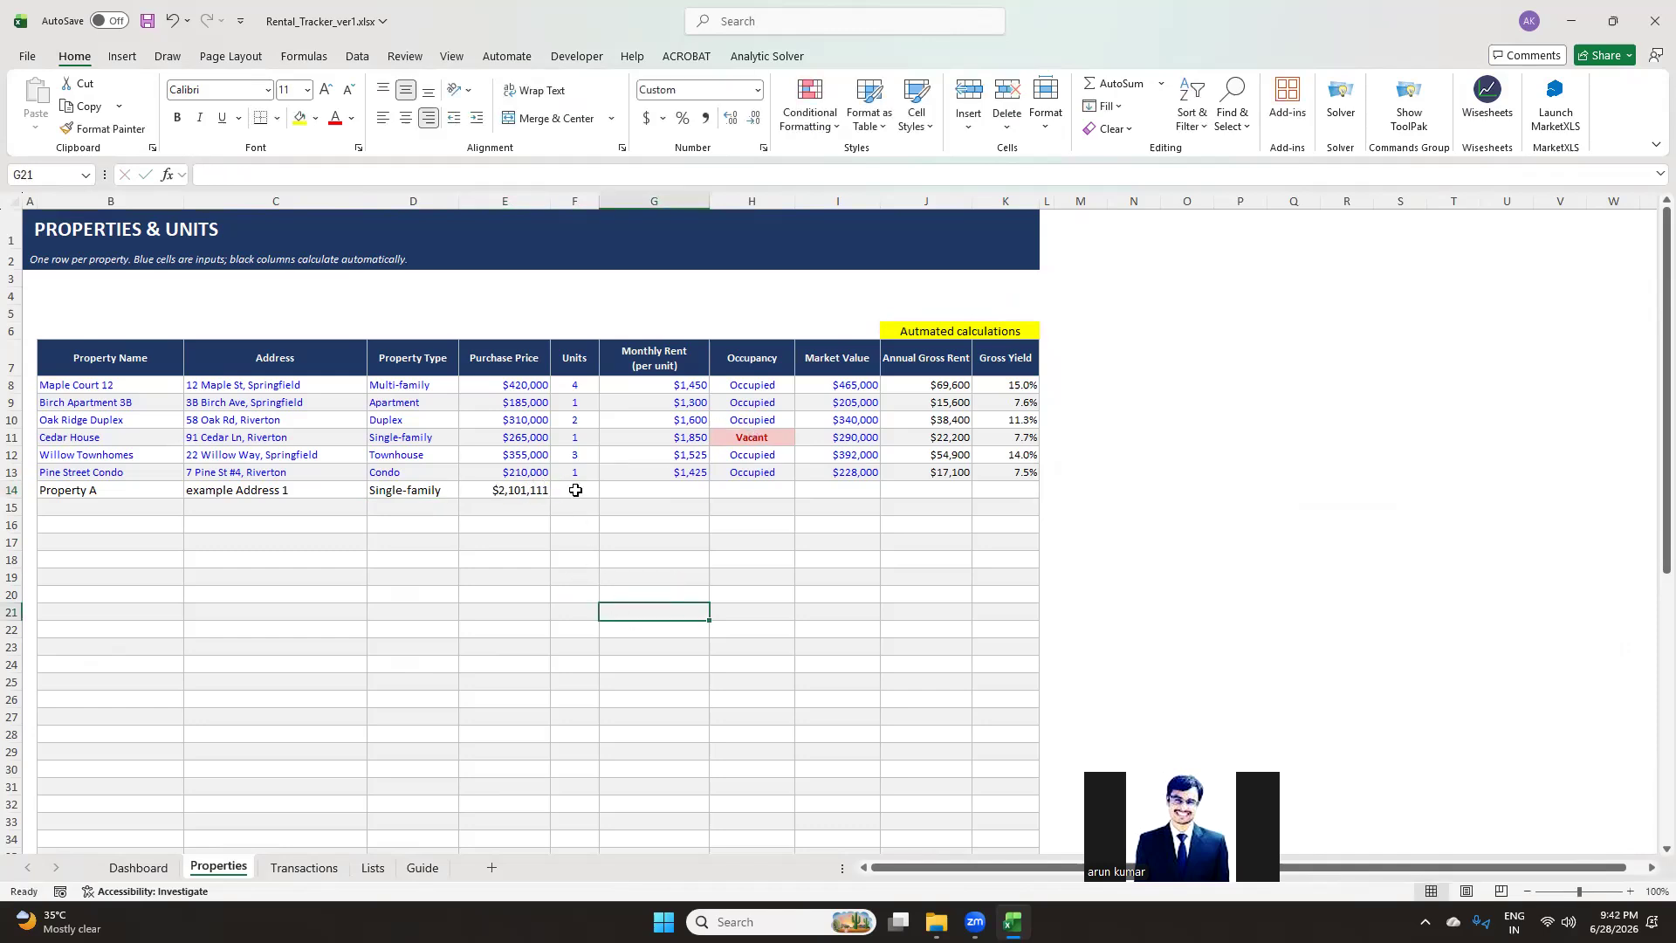
Enter 1 unit and a monthly rent of 1000 for Property A
click(576, 492)
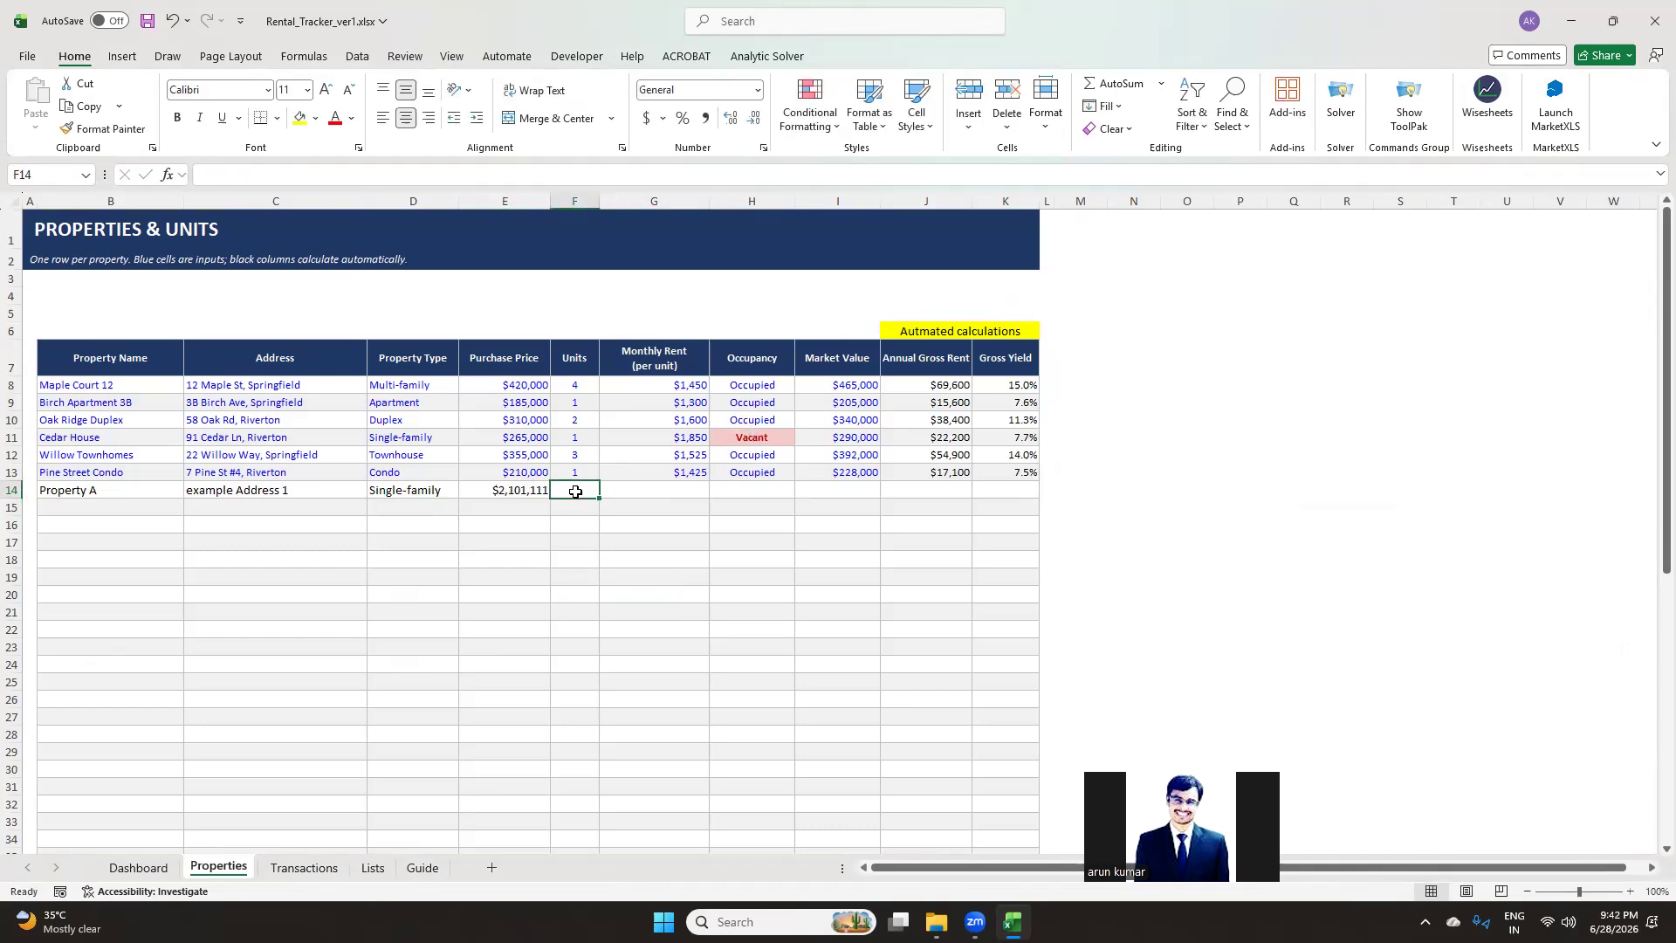
text(1)
key(Tab)
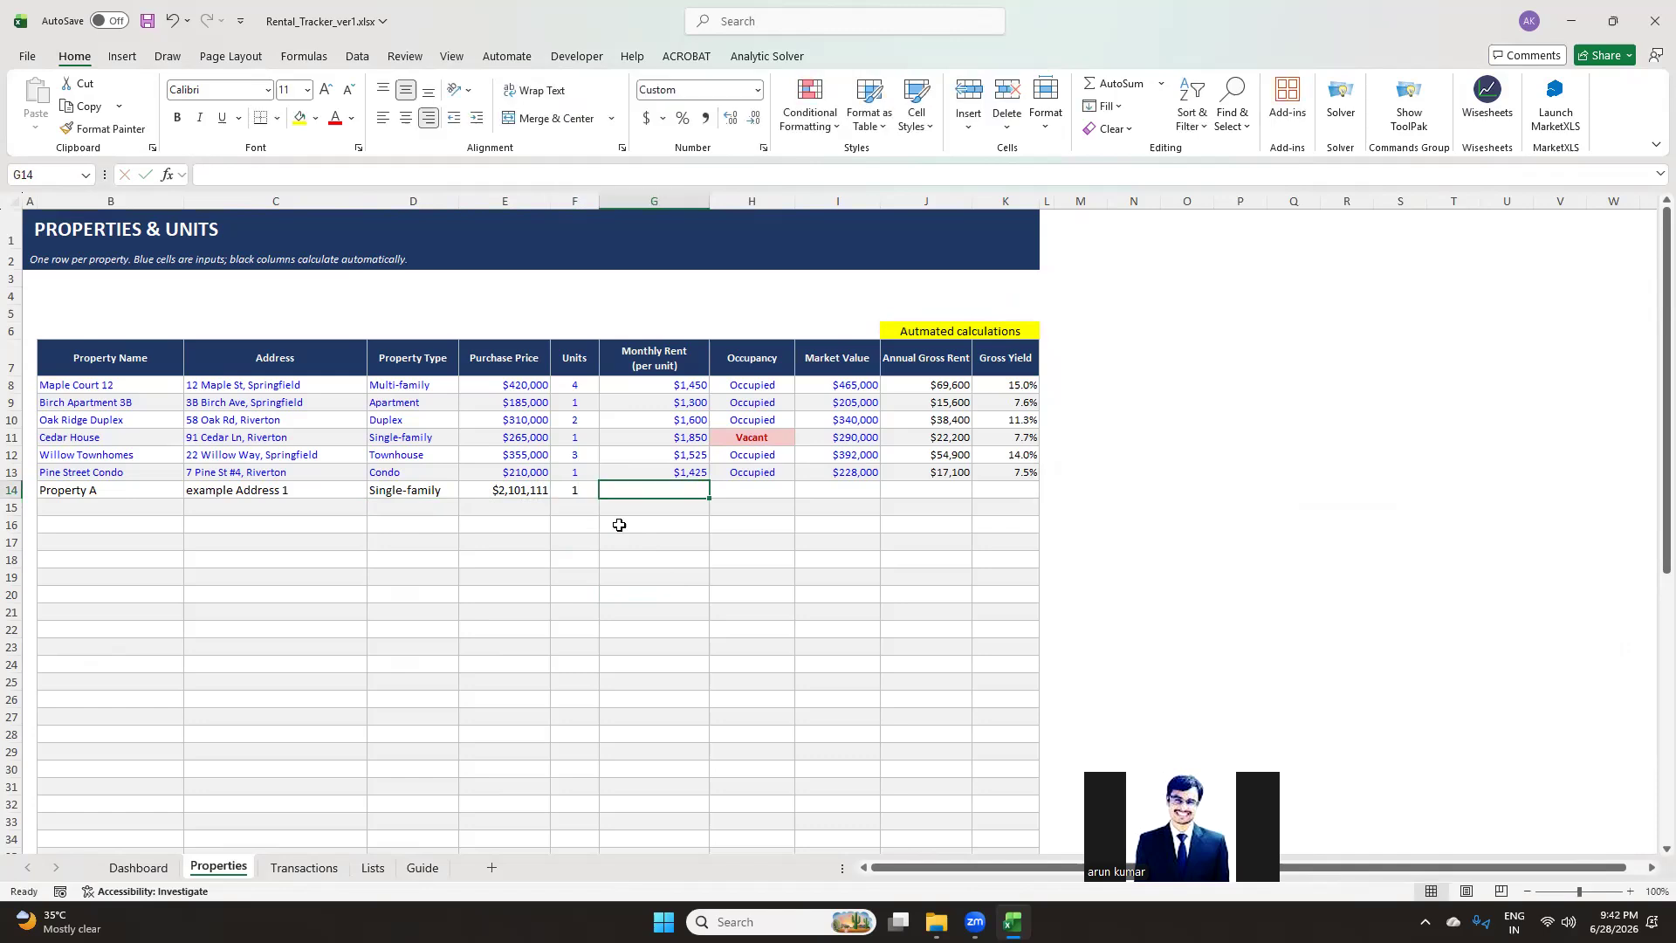
text(1000)
key(Tab)
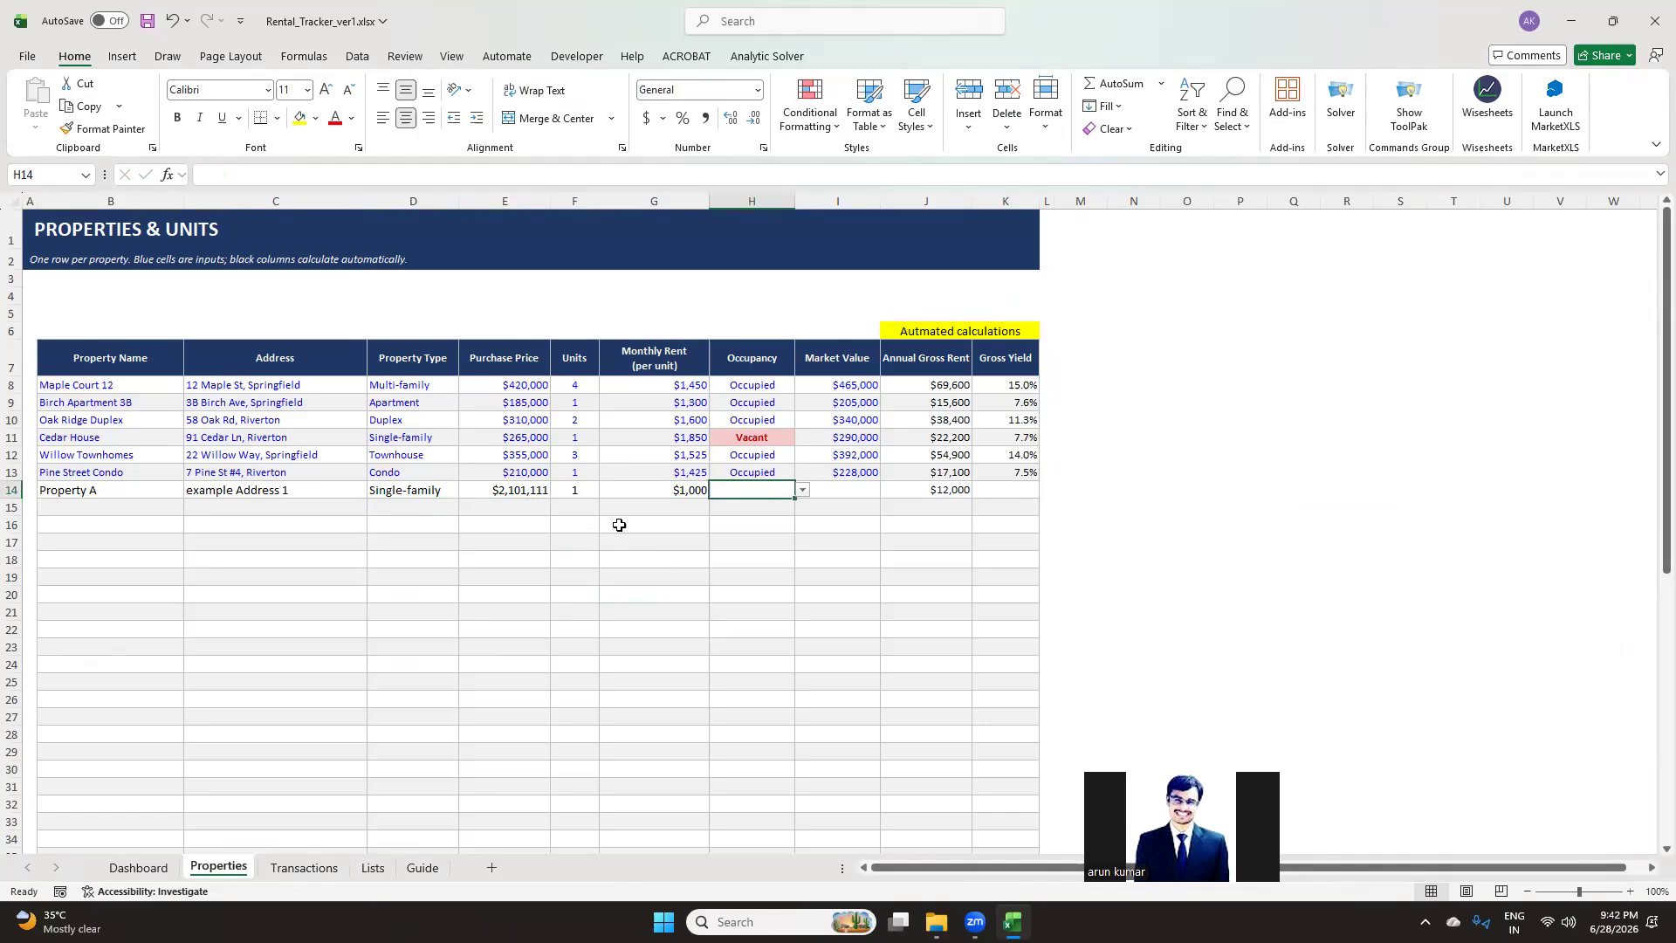
Set Property A's occupancy to Vacant and its market value to 100,000
click(802, 491)
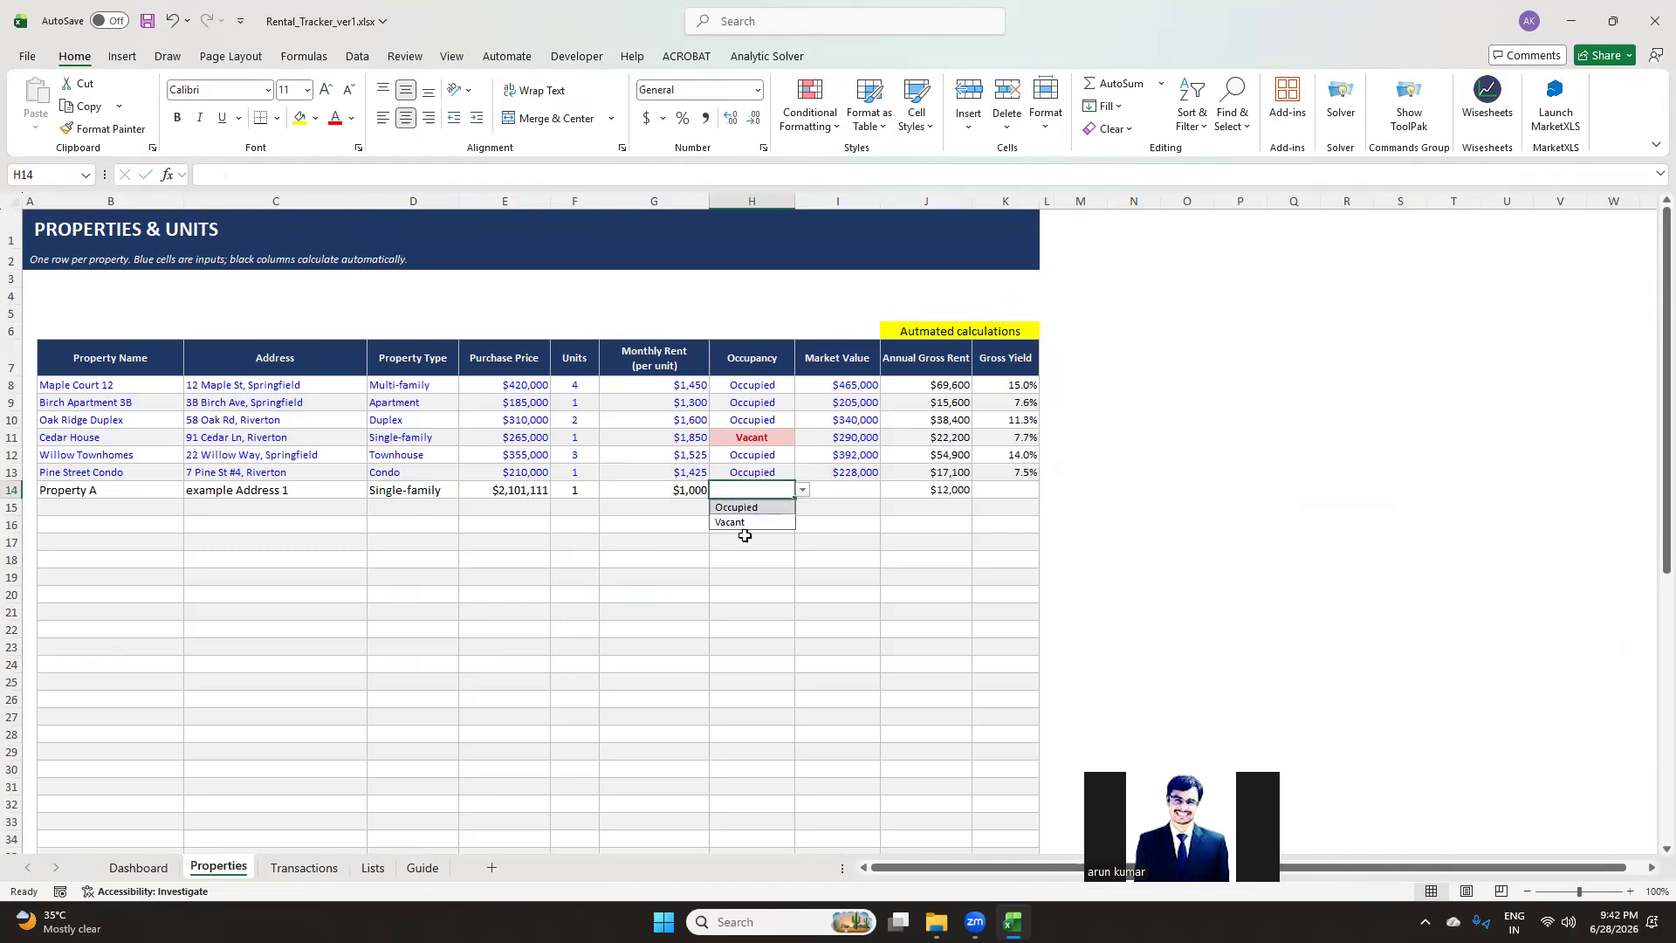
click(739, 522)
click(861, 490)
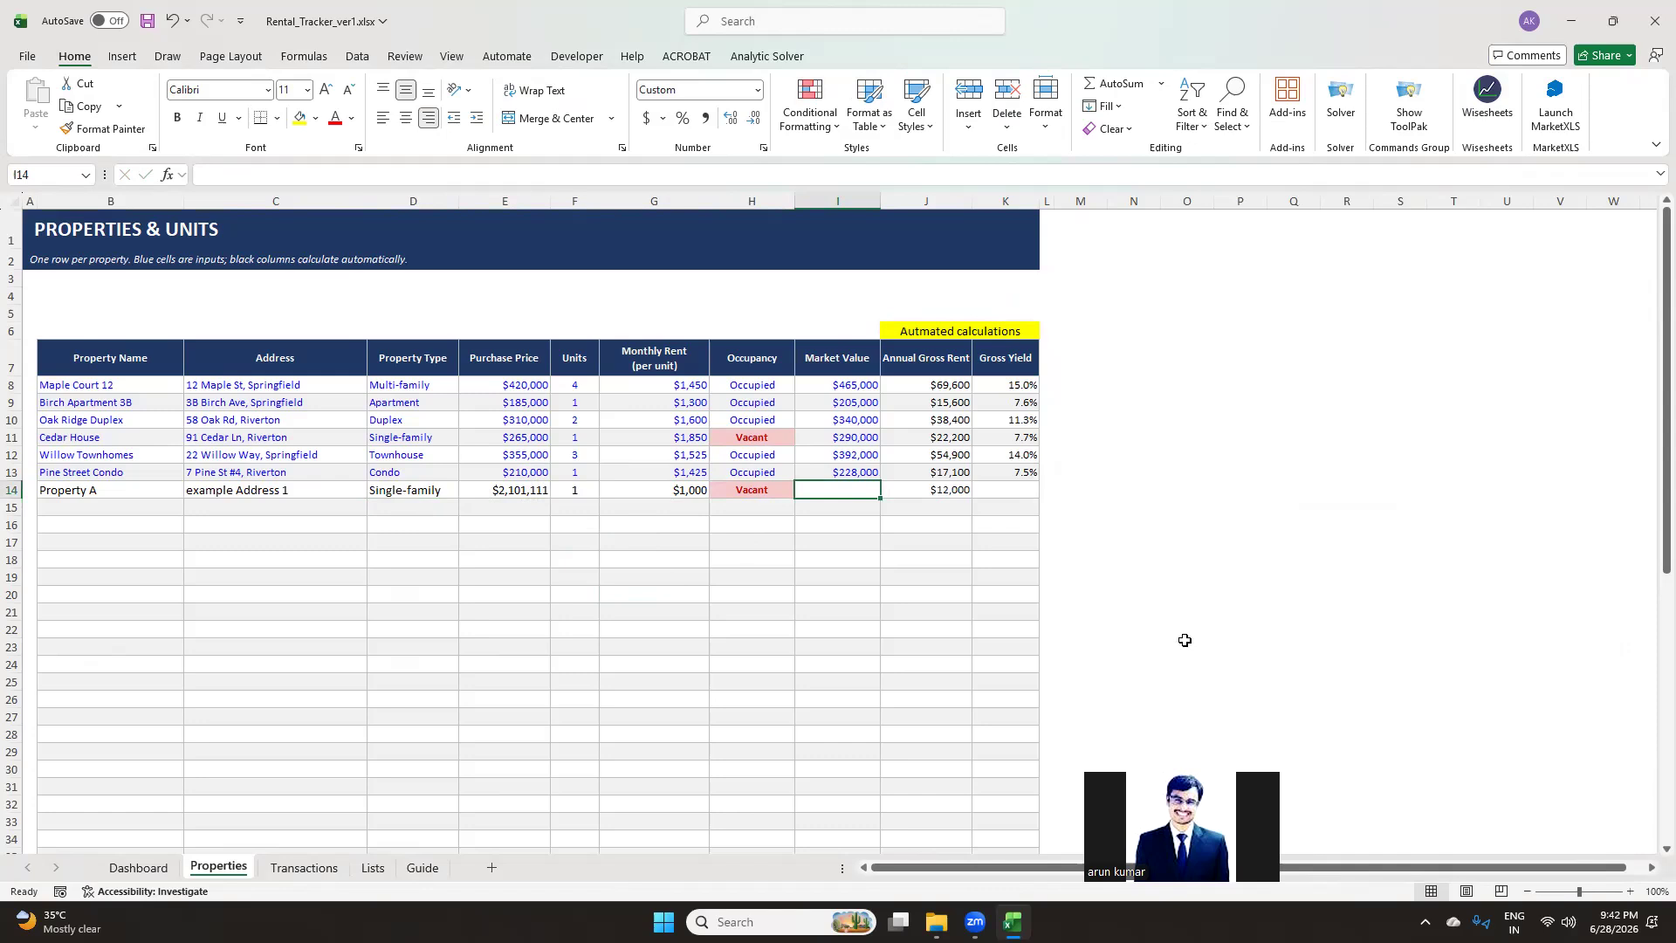
text(100000)
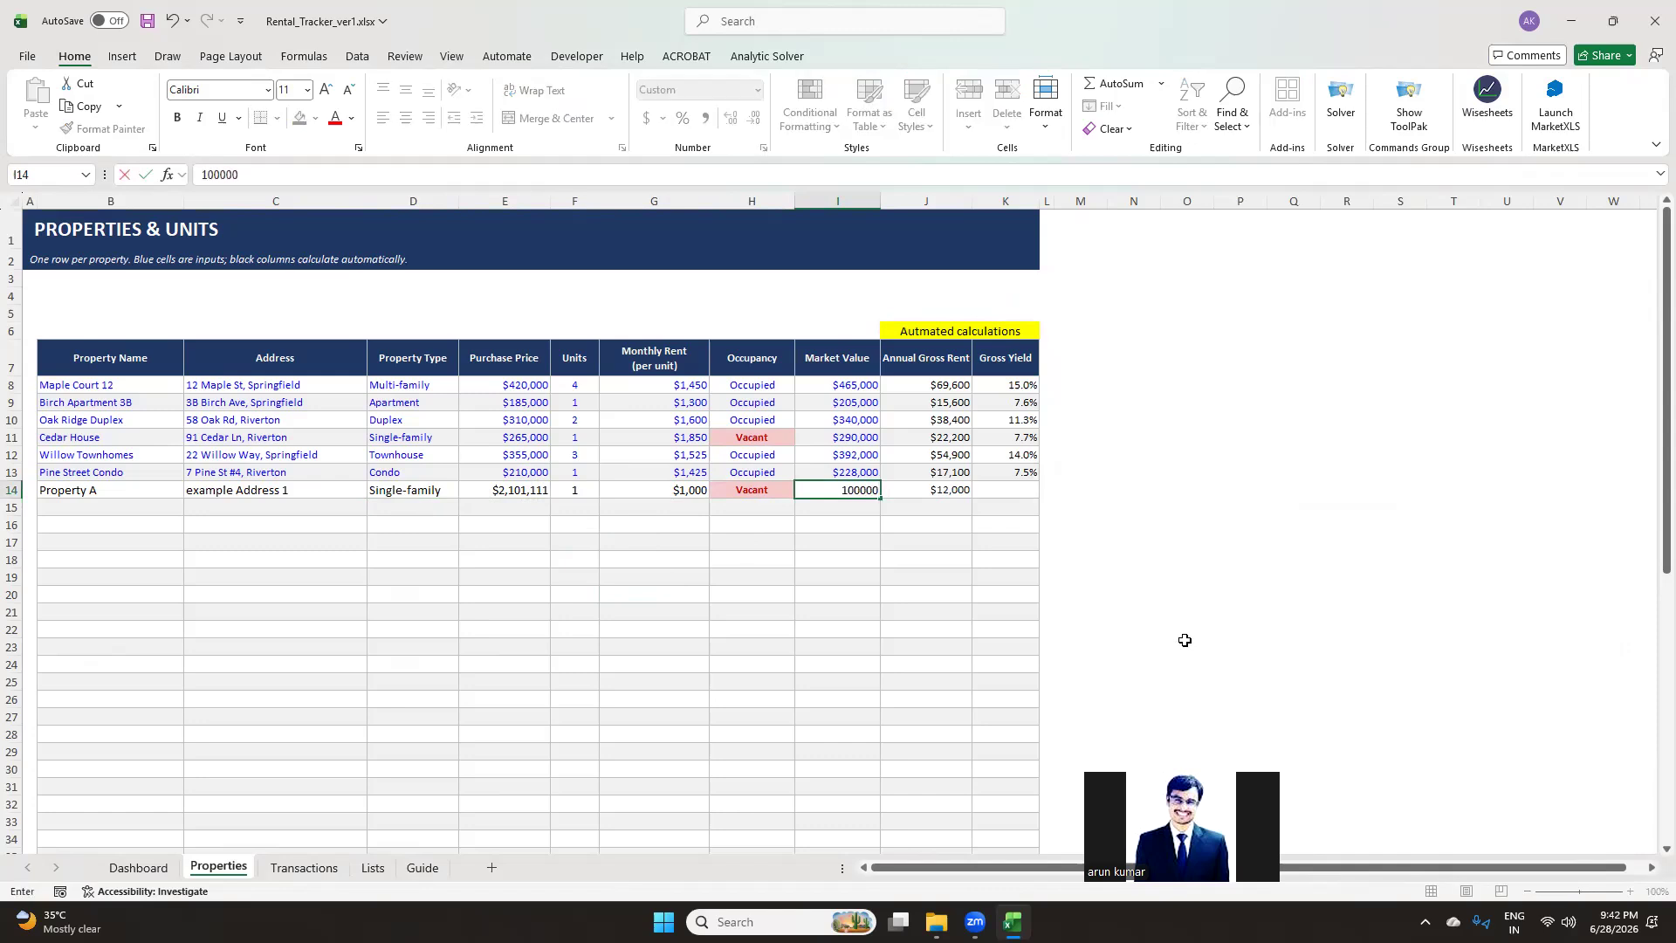
click(1020, 633)
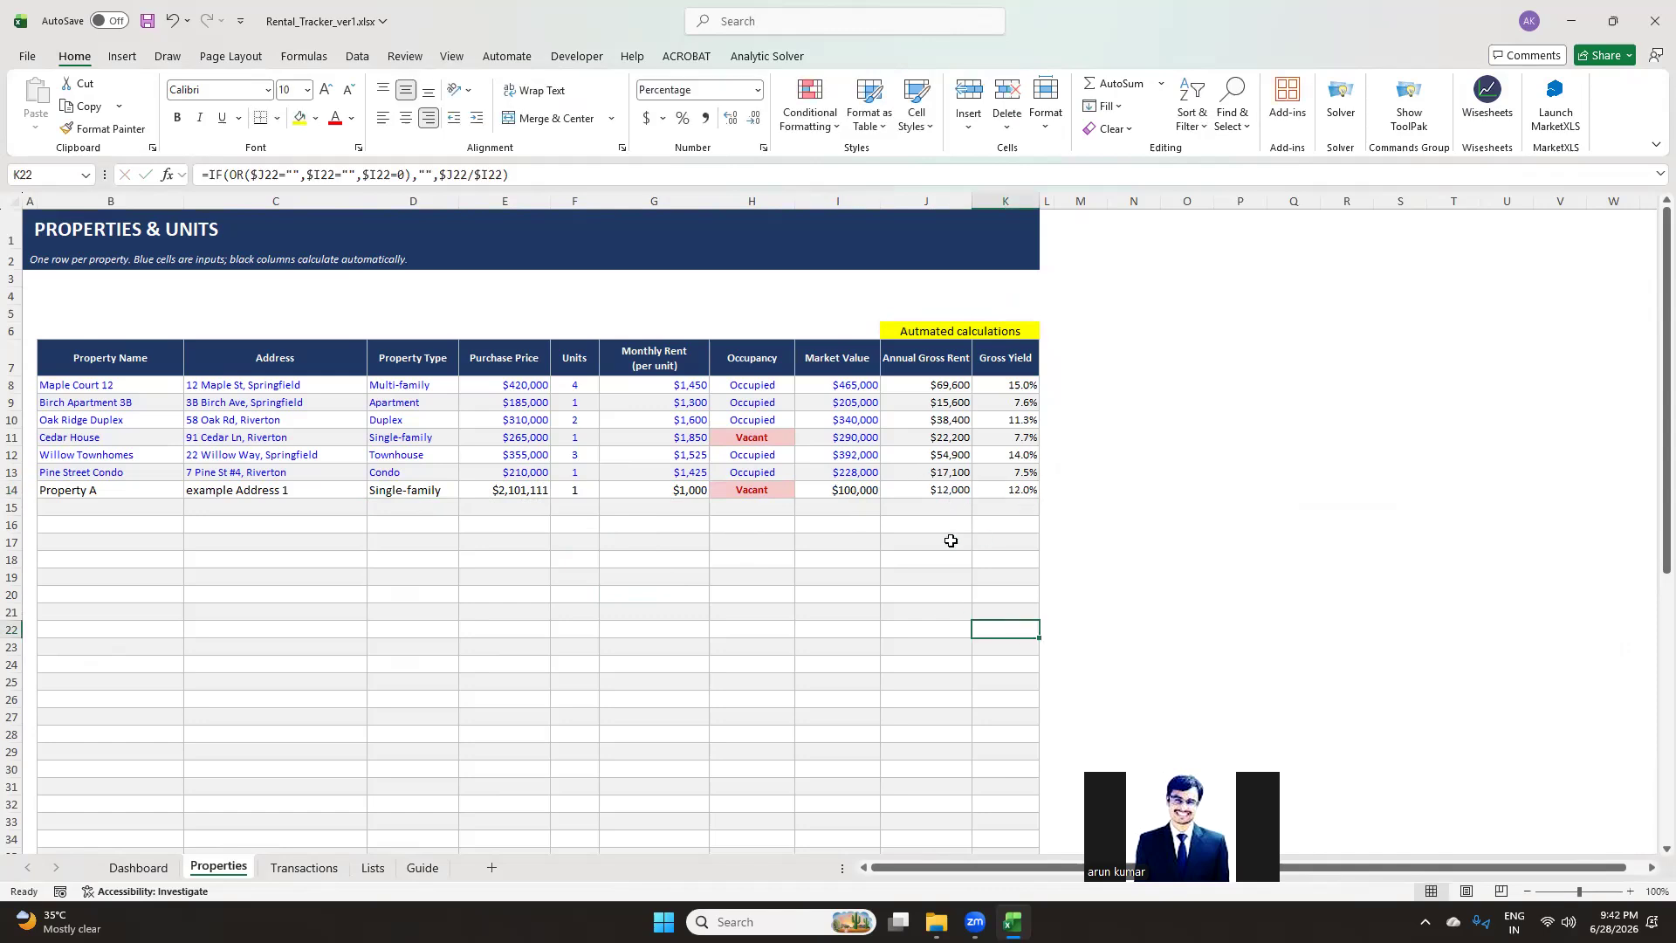
On the Dashboard, inspect the Property A row's income formula in the performance by property table
click(138, 868)
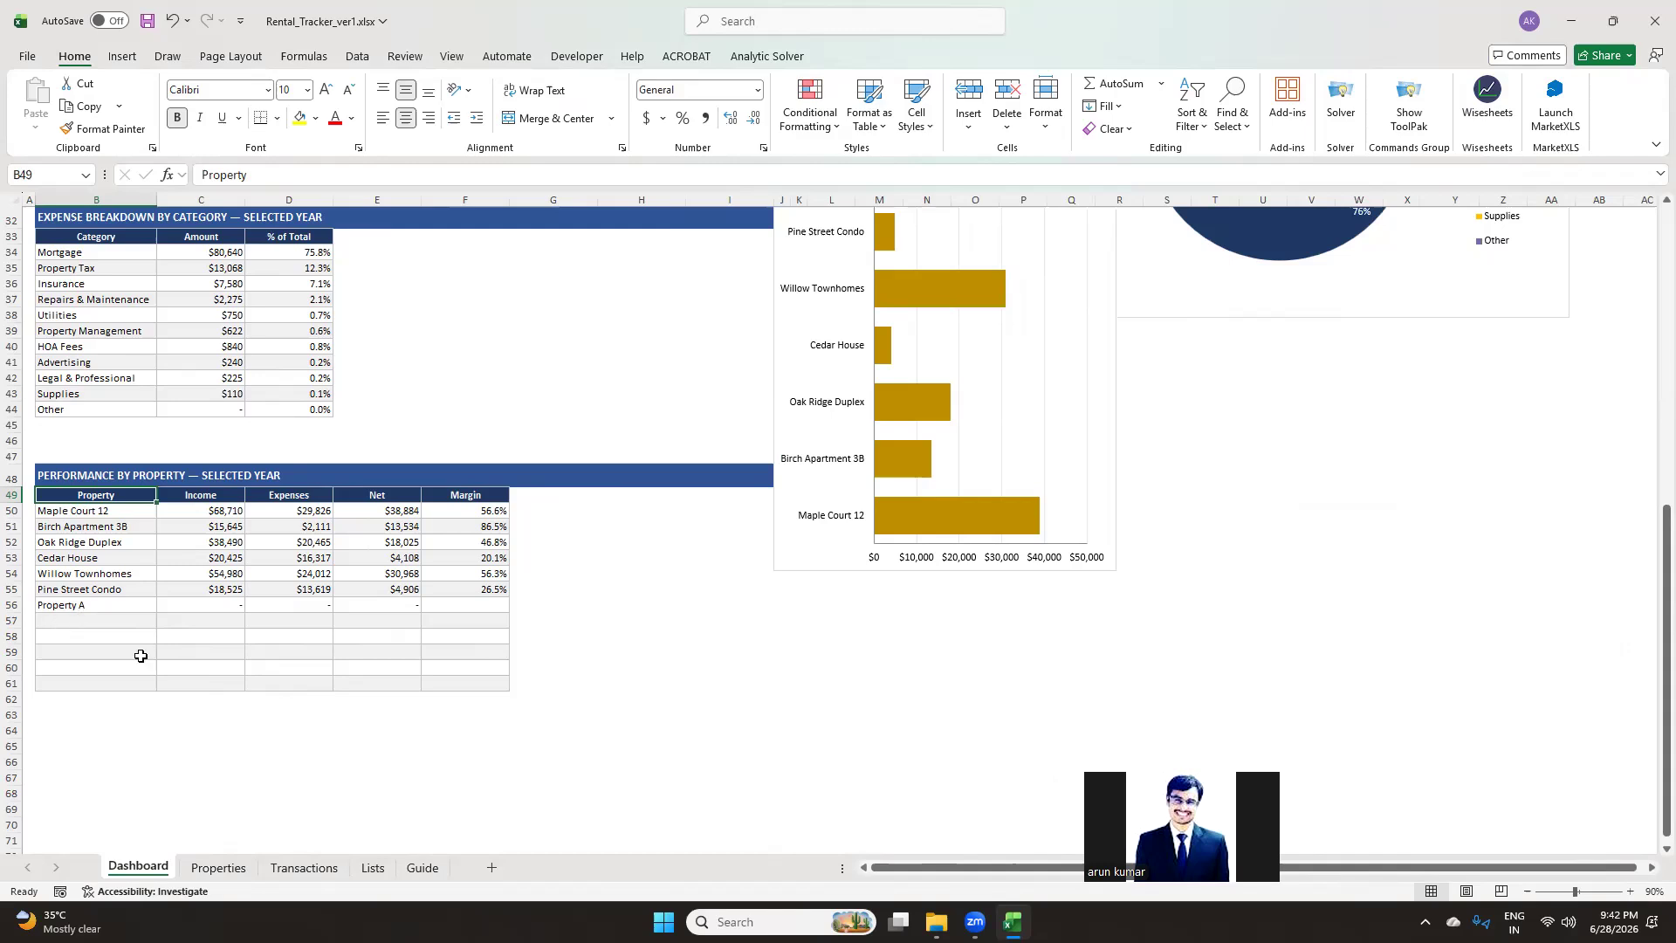
click(201, 497)
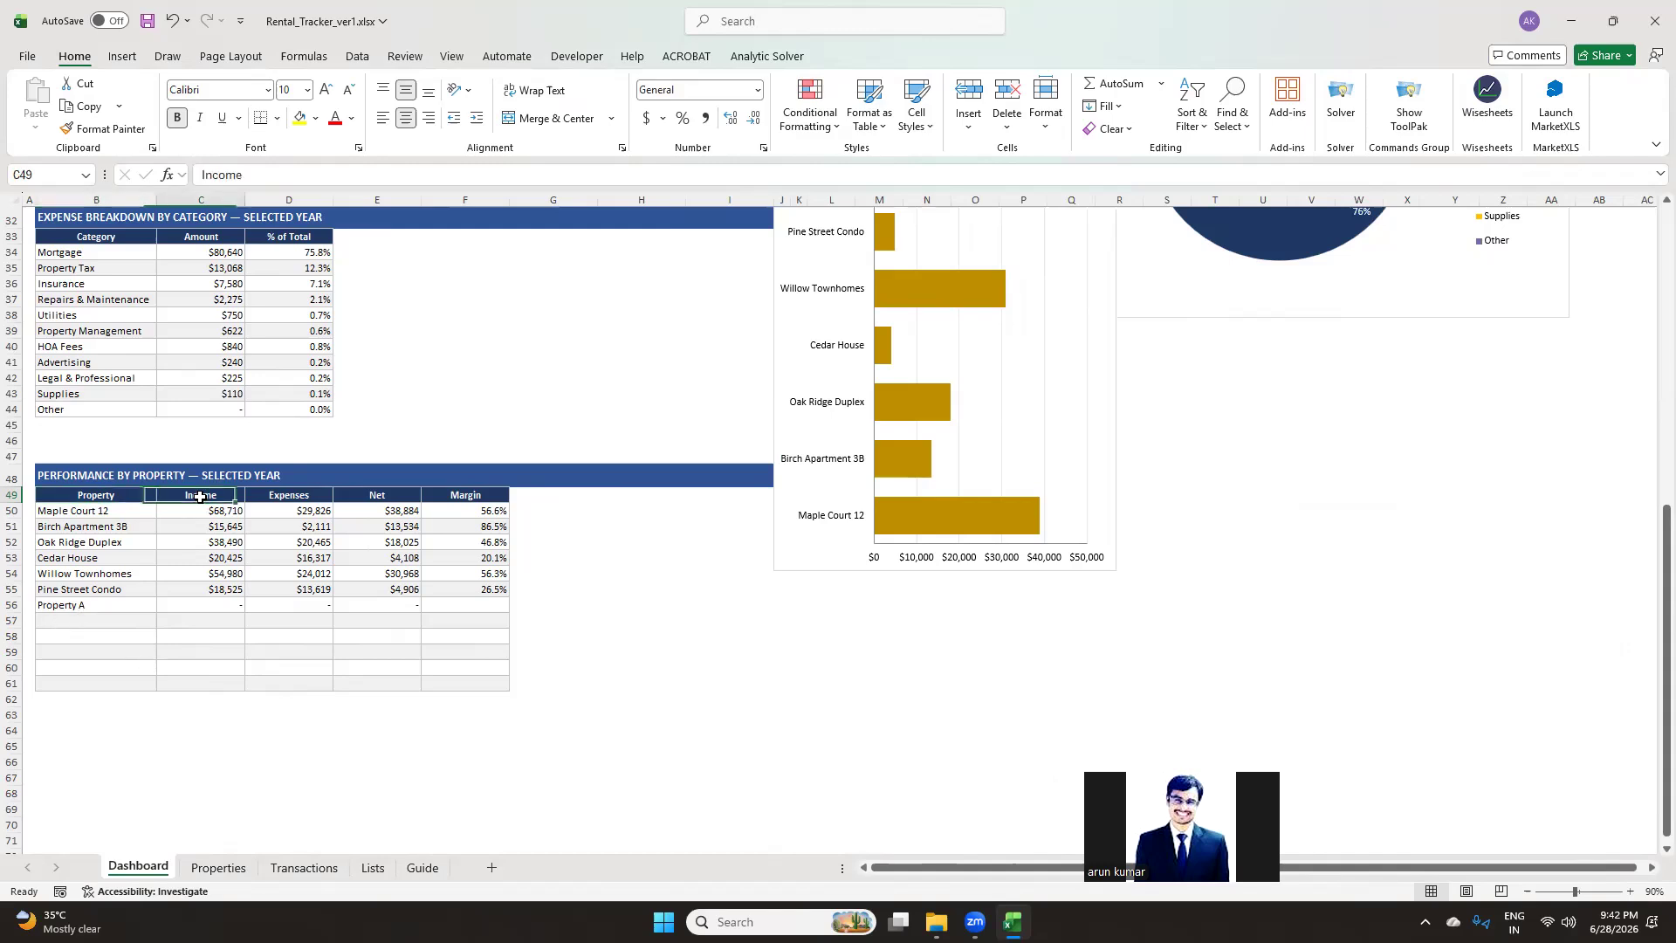
click(252, 497)
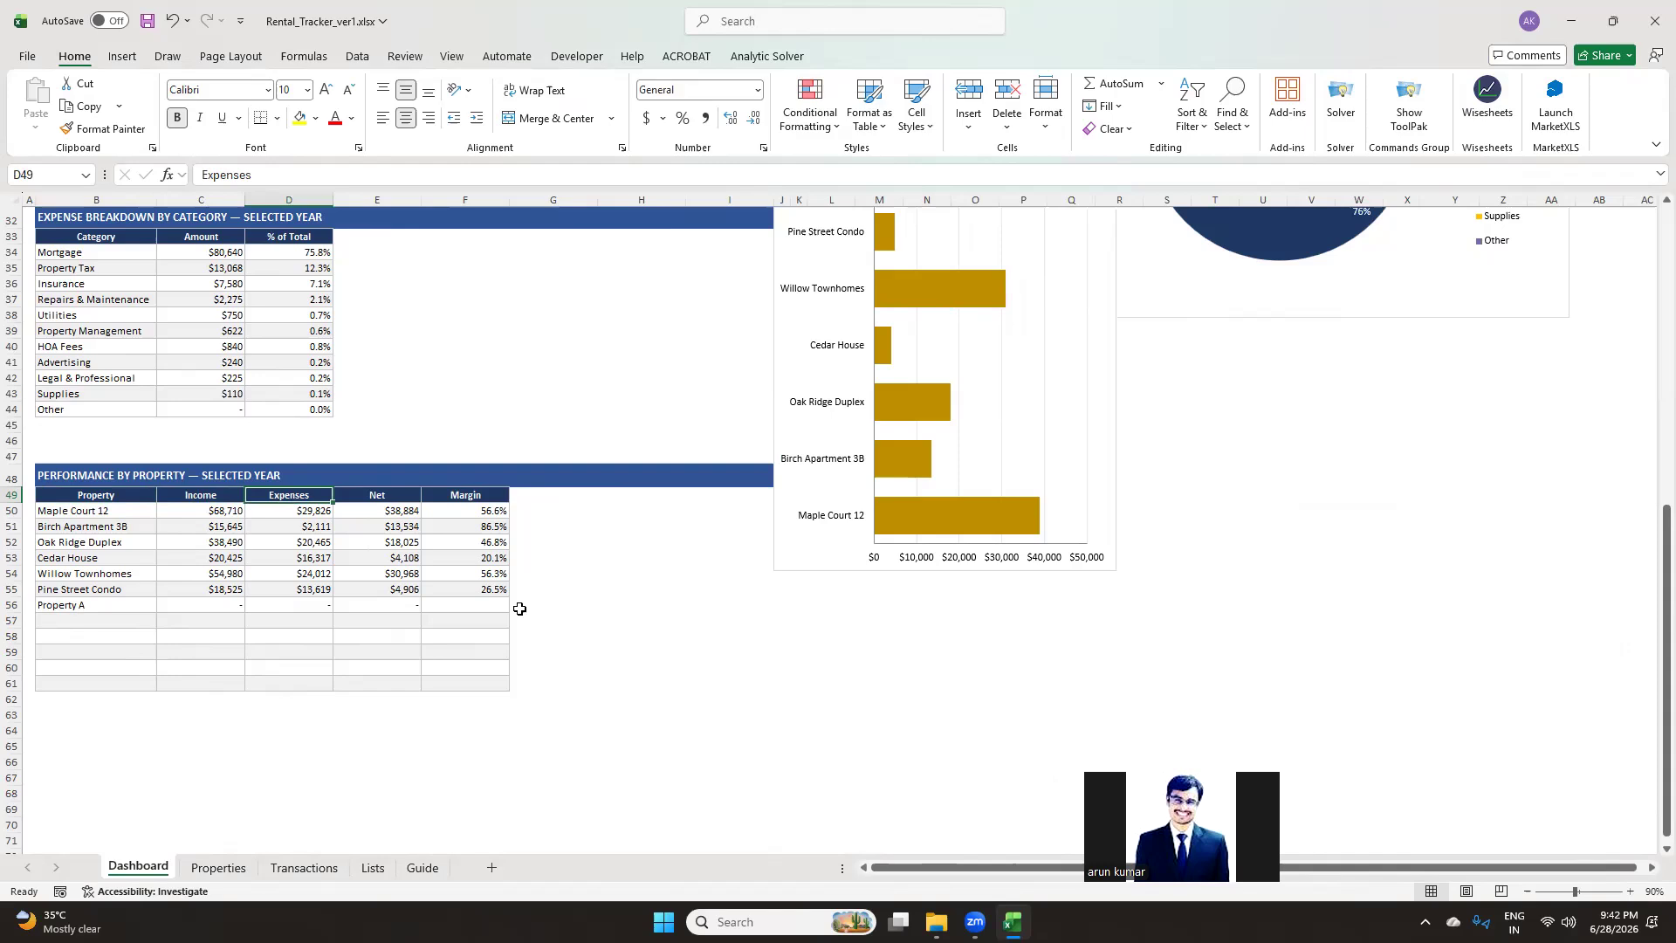
click(376, 591)
click(231, 605)
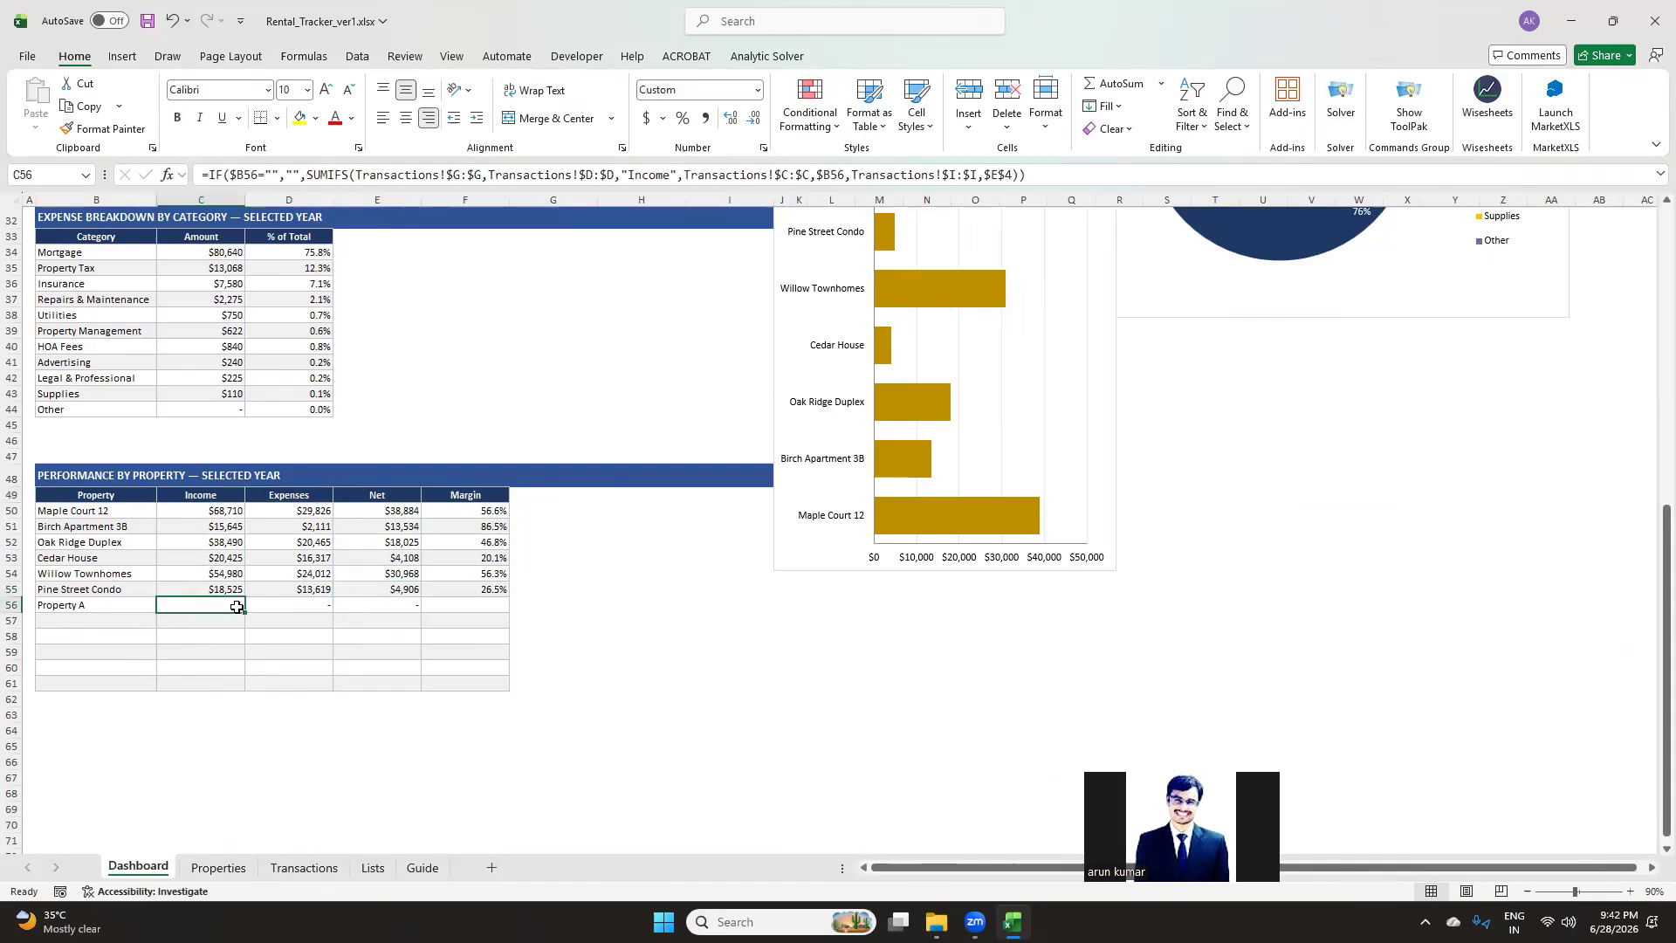
On the Transactions sheet, copy the 15-Dec-2025 date into the first empty row of the ledger
click(303, 867)
scroll(235, 745, down, 10)
scroll(234, 744, down, 20)
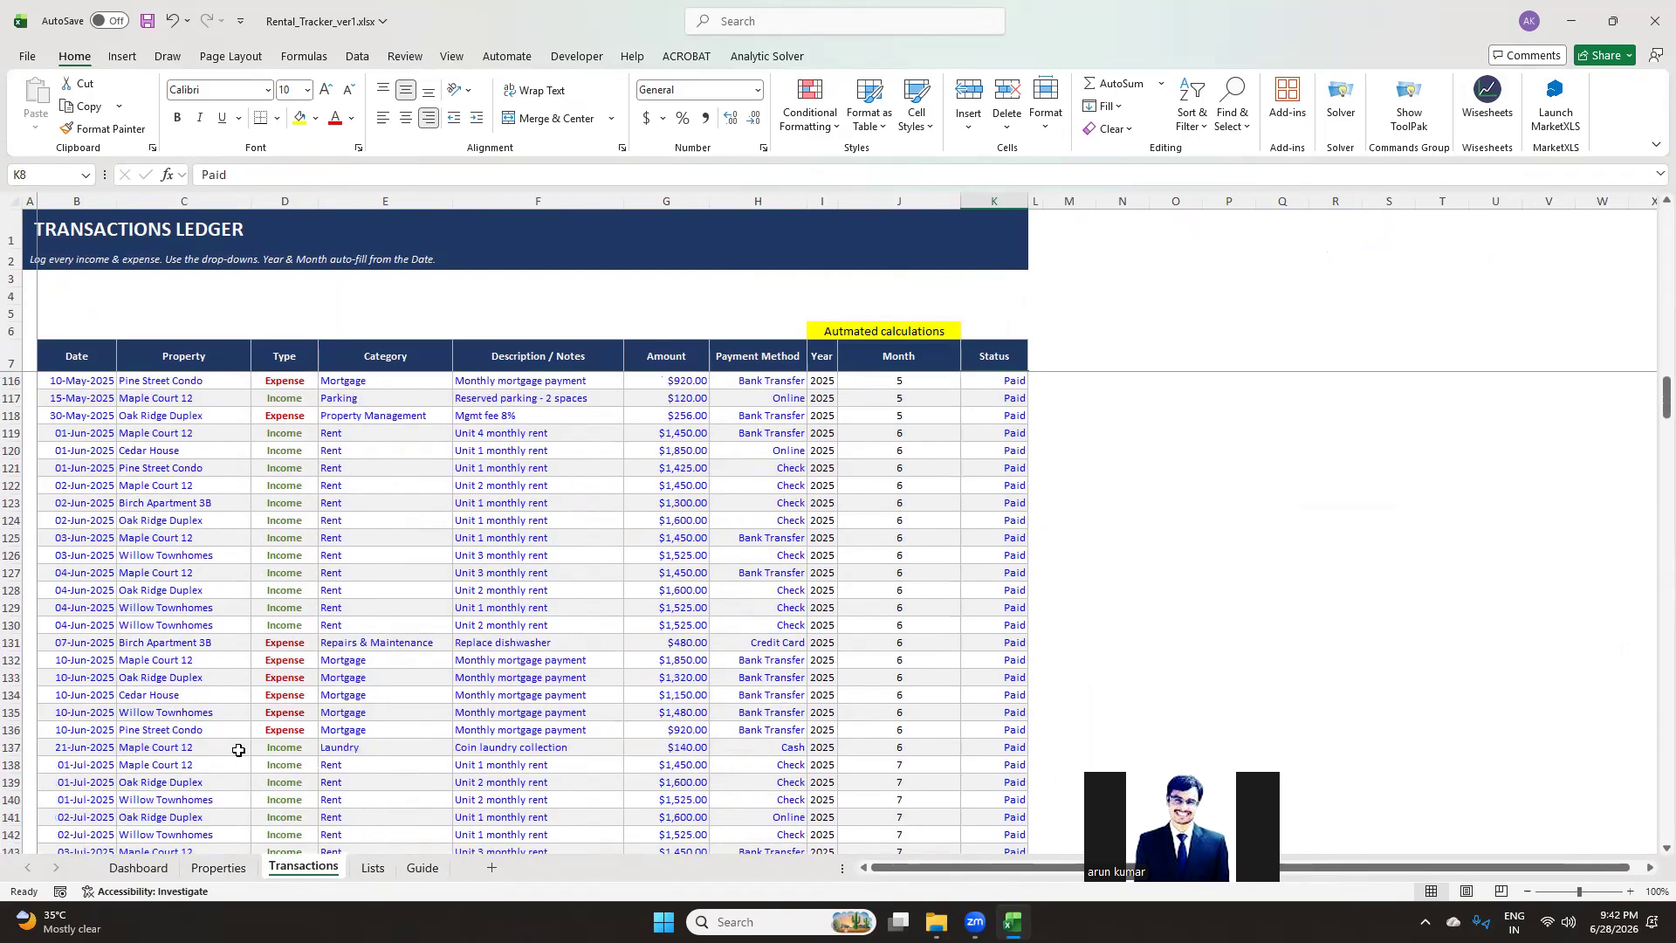
scroll(235, 760, down, 6)
scroll(71, 460, up, 2)
click(75, 452)
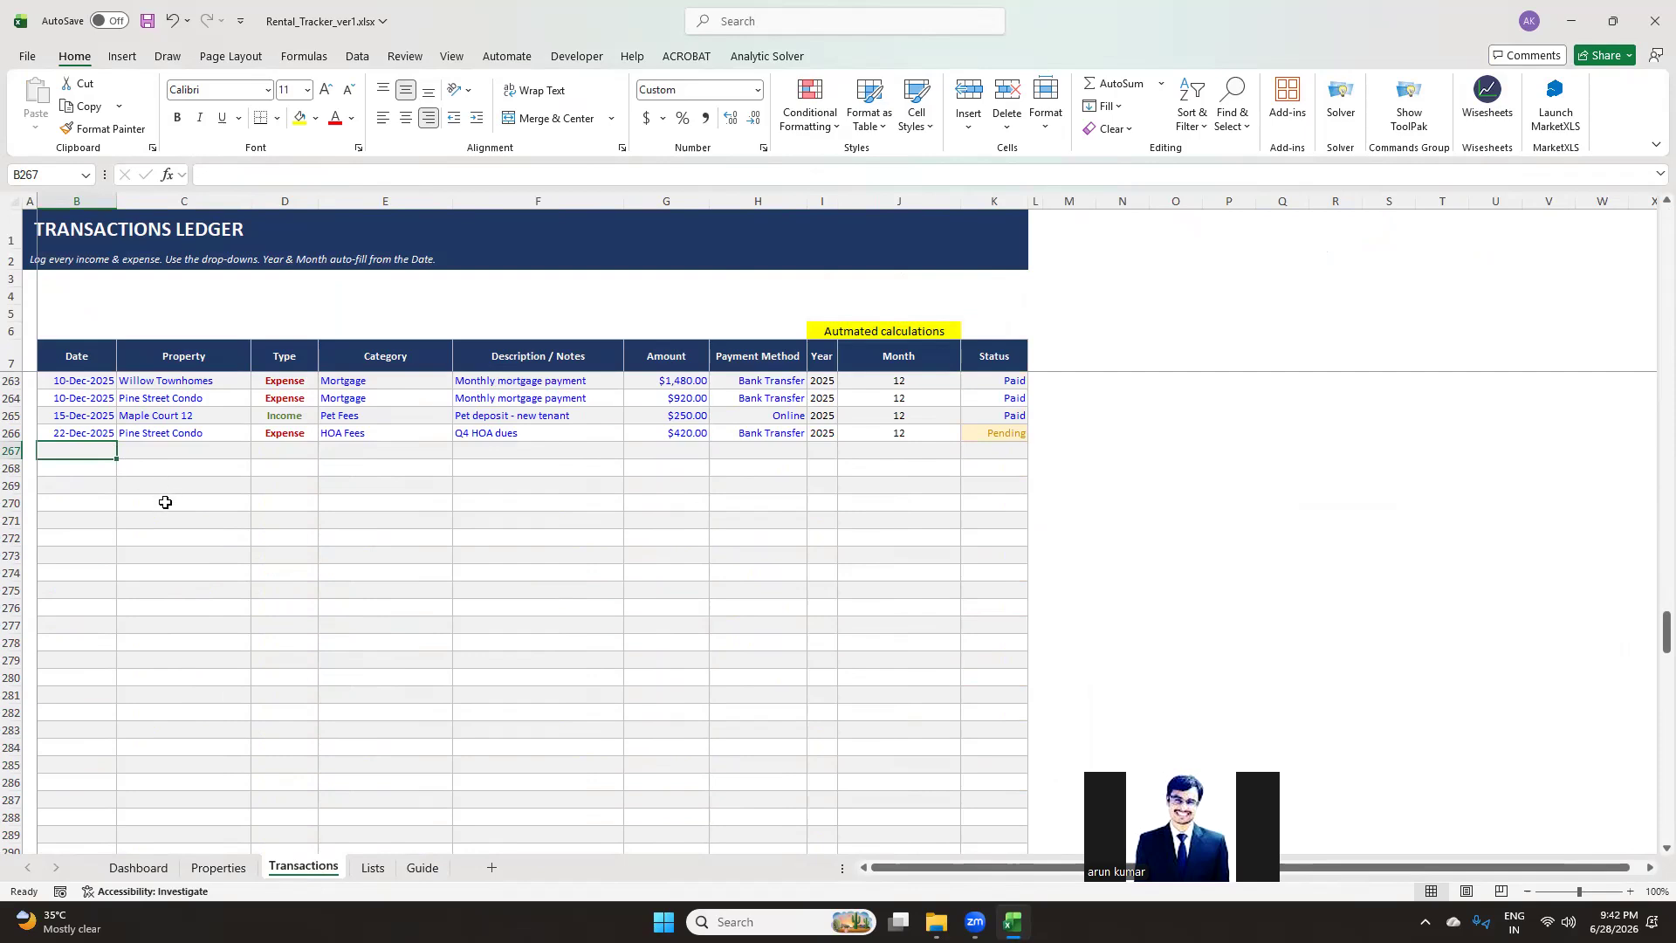
click(85, 417)
key(ctrl+c)
click(80, 464)
click(78, 451)
key(ctrl+v)
Choose Property A as the new transaction's property
click(218, 454)
click(265, 453)
click(246, 450)
click(260, 451)
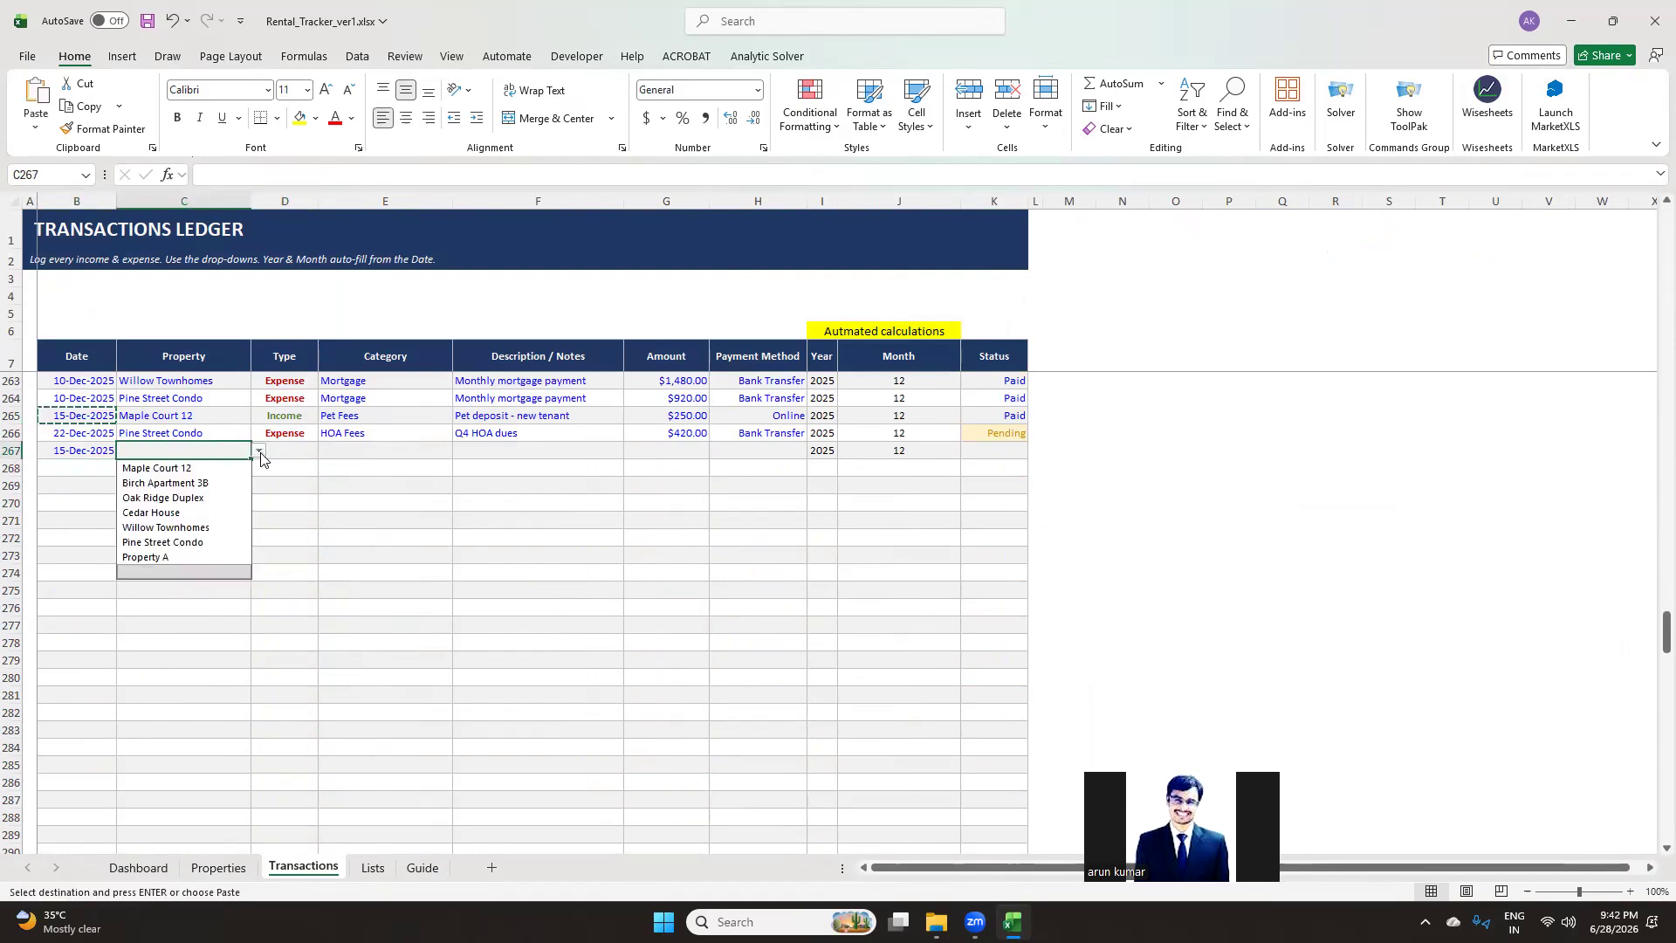
click(186, 557)
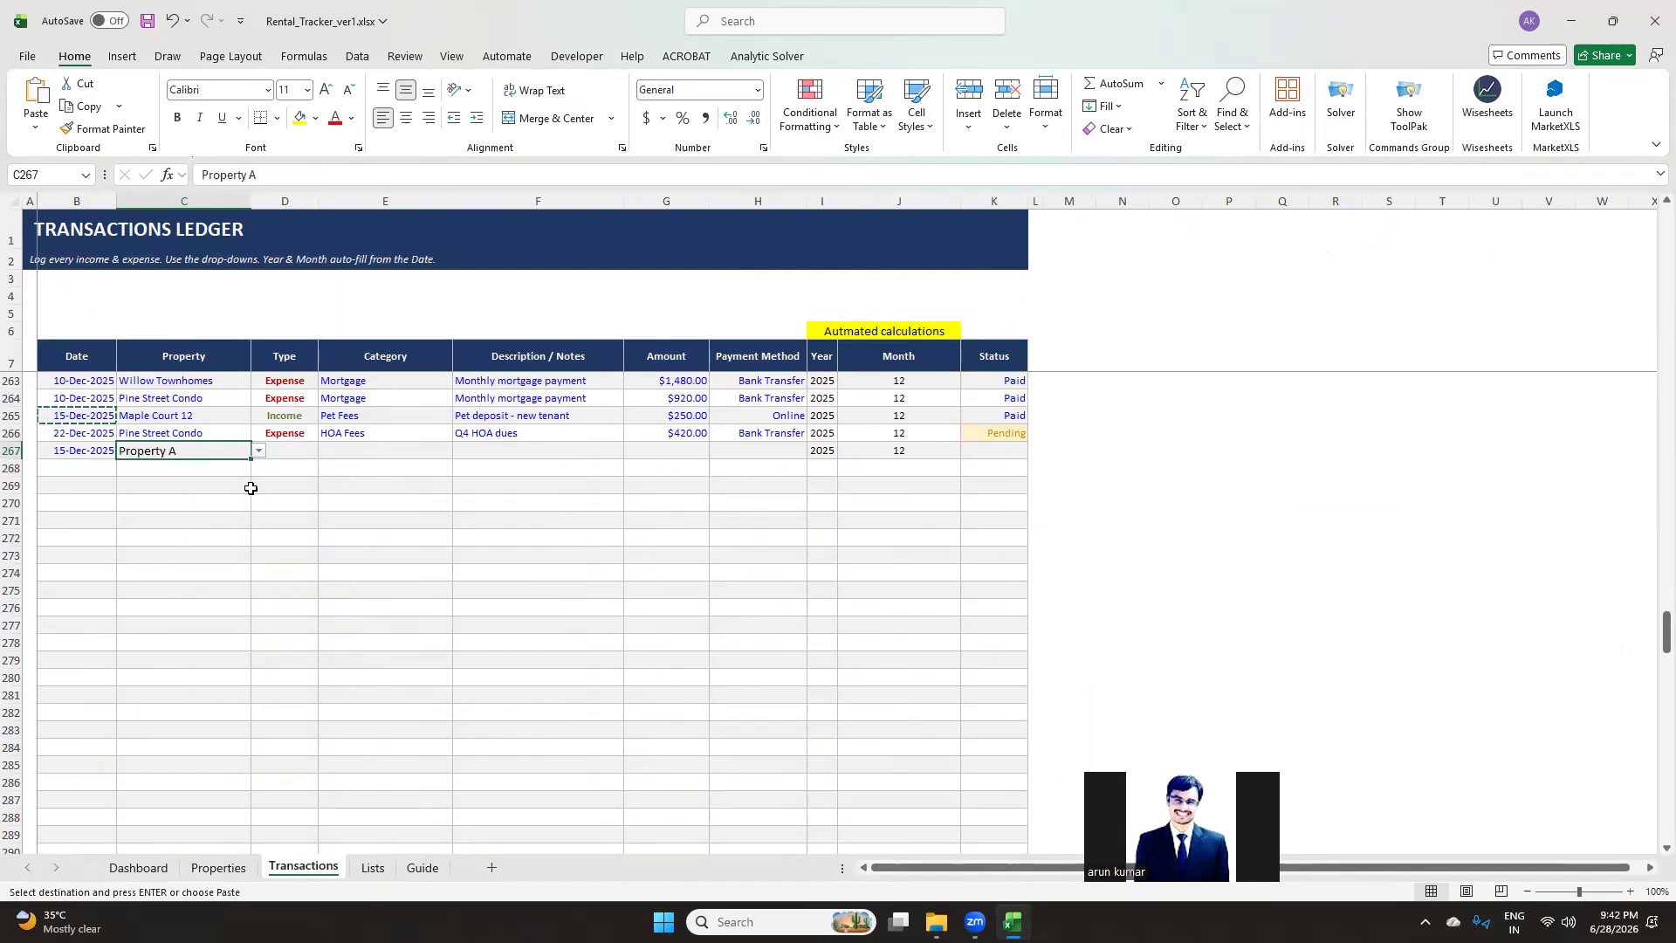
Set the new transaction's type to Income and its category to Rent
click(294, 460)
click(327, 450)
click(288, 480)
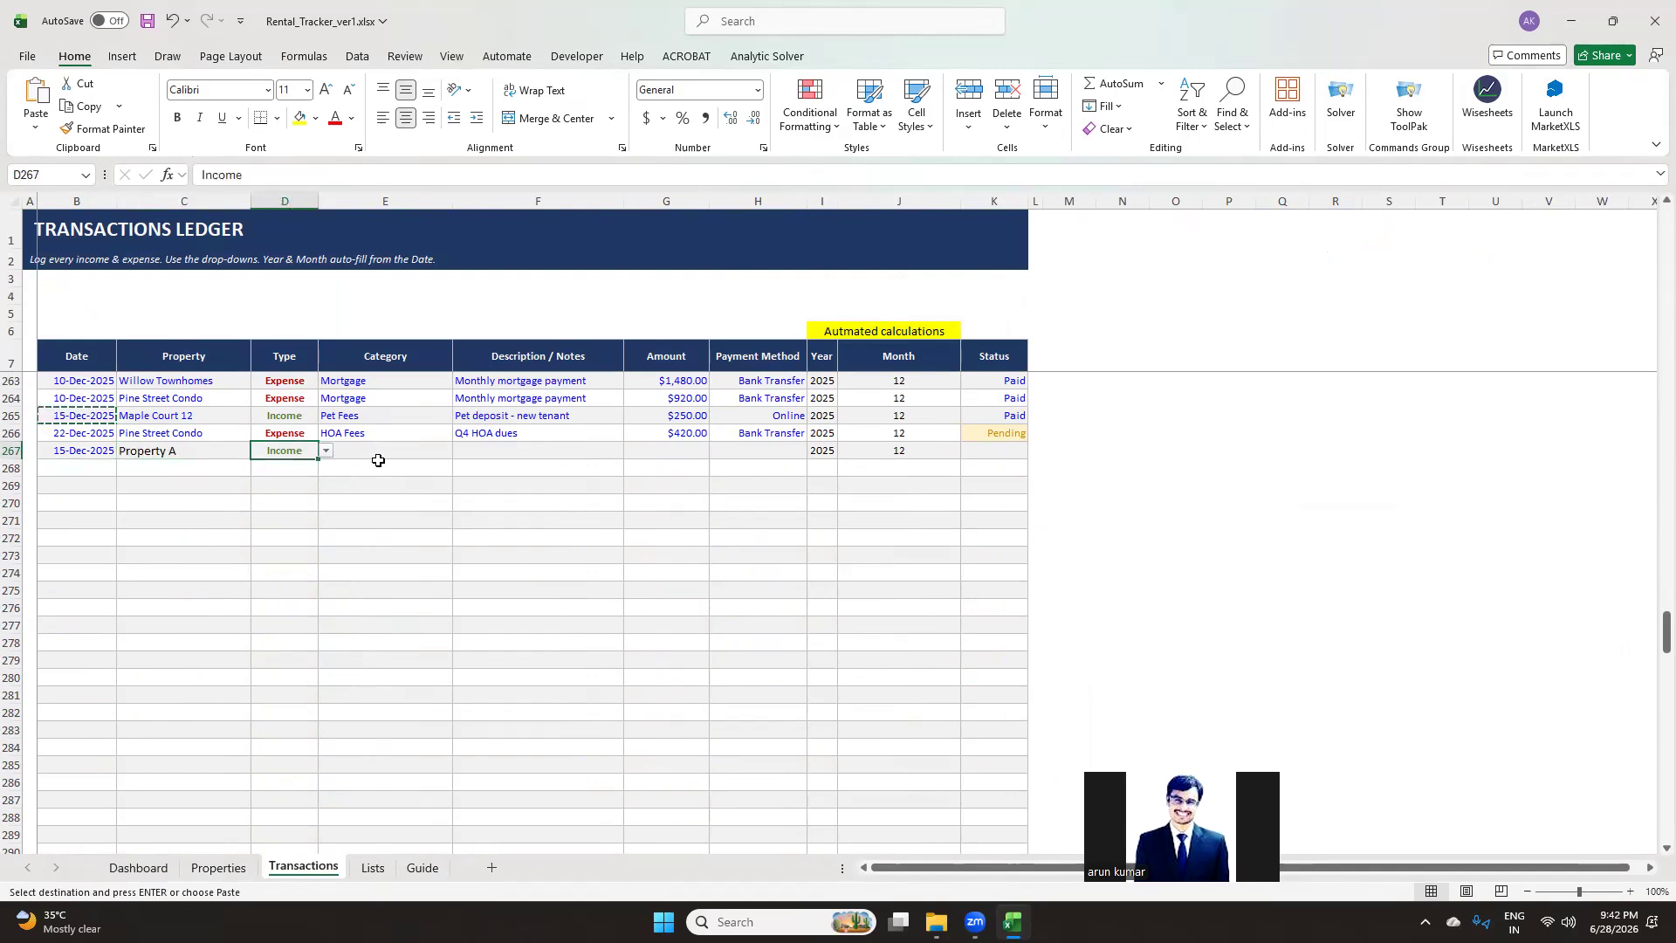
click(378, 457)
click(460, 451)
click(397, 471)
Enter the description test entry and an amount of 15,200 for the new transaction
click(500, 451)
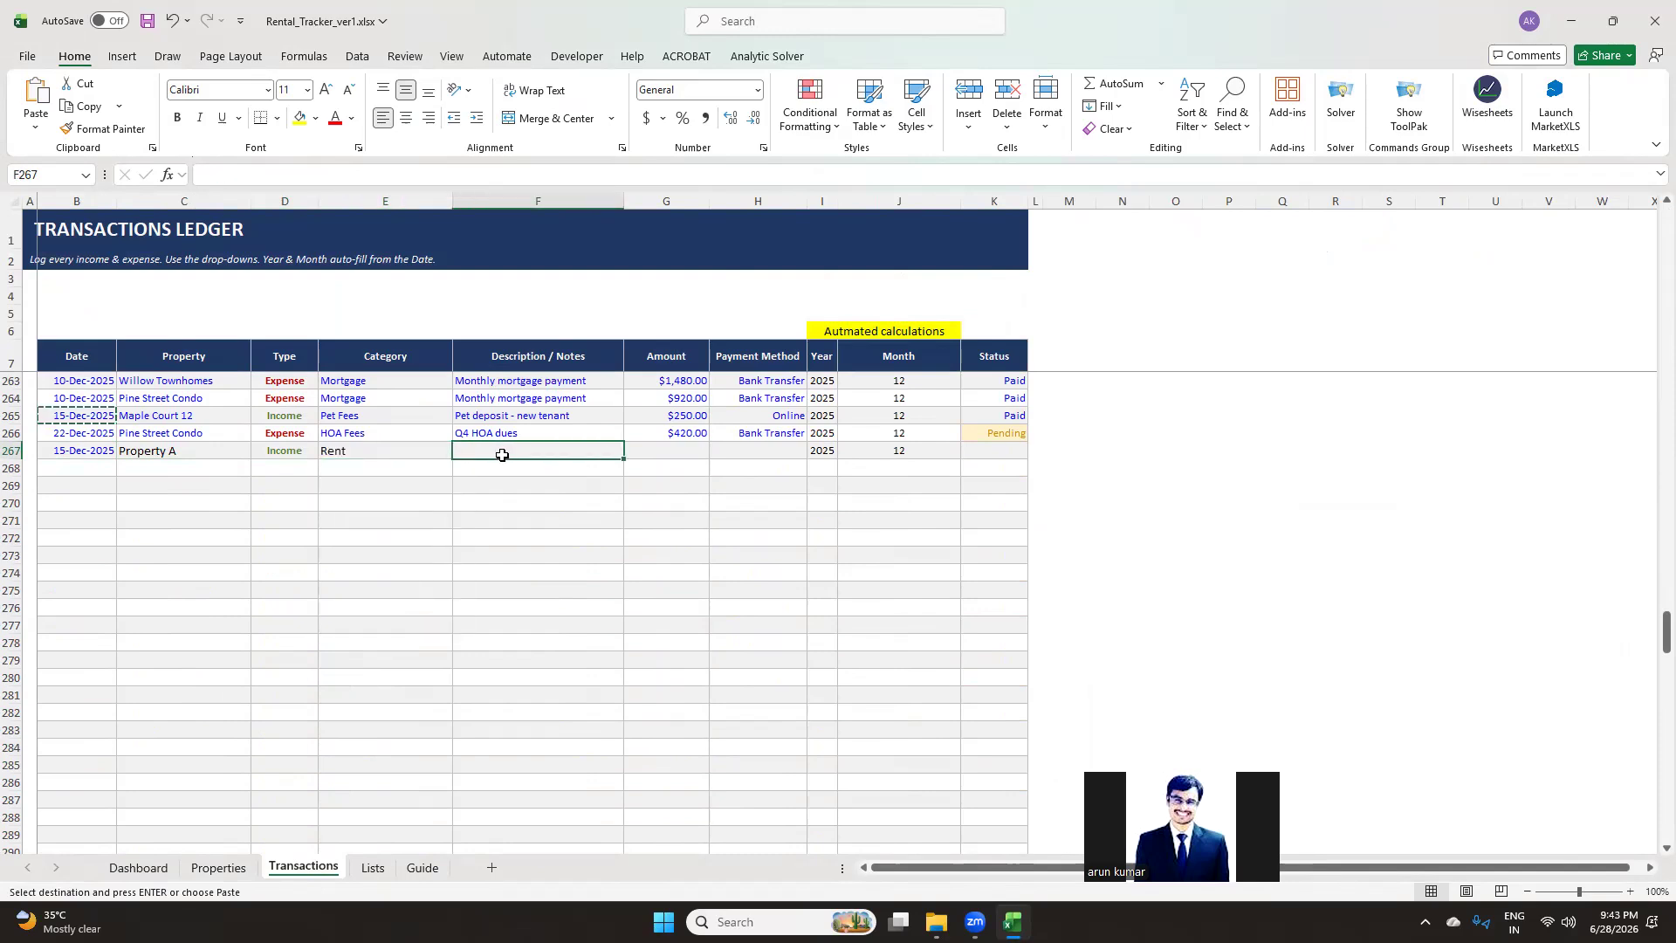
text(test entry)
key(Tab)
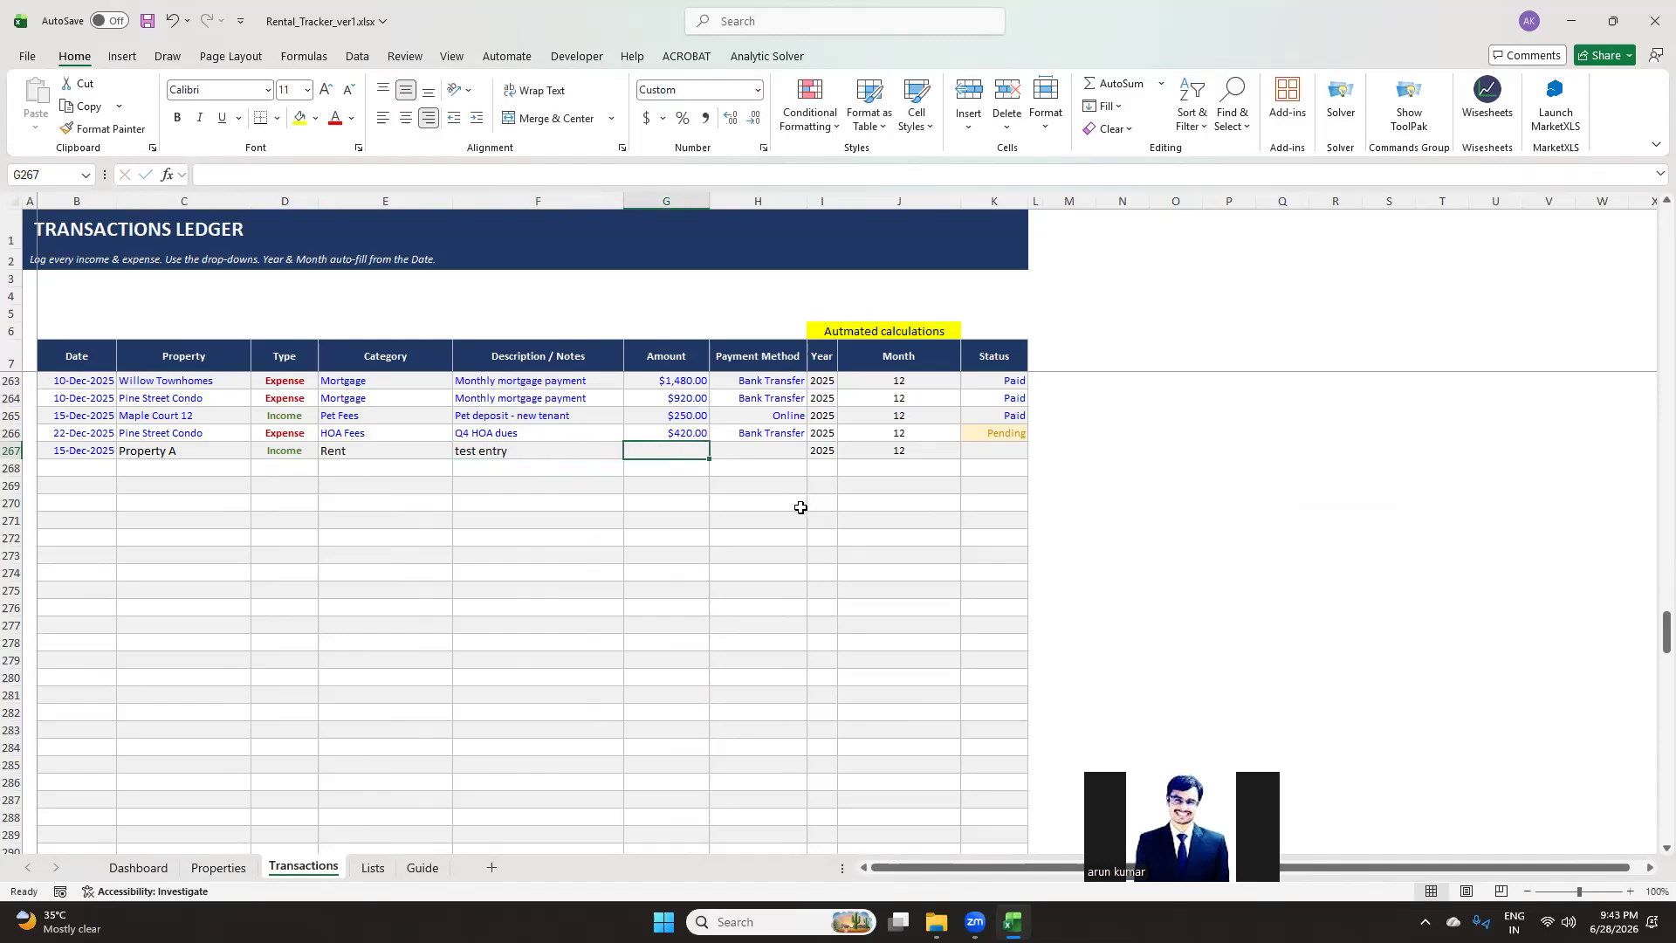
text(15,200)
key(Tab)
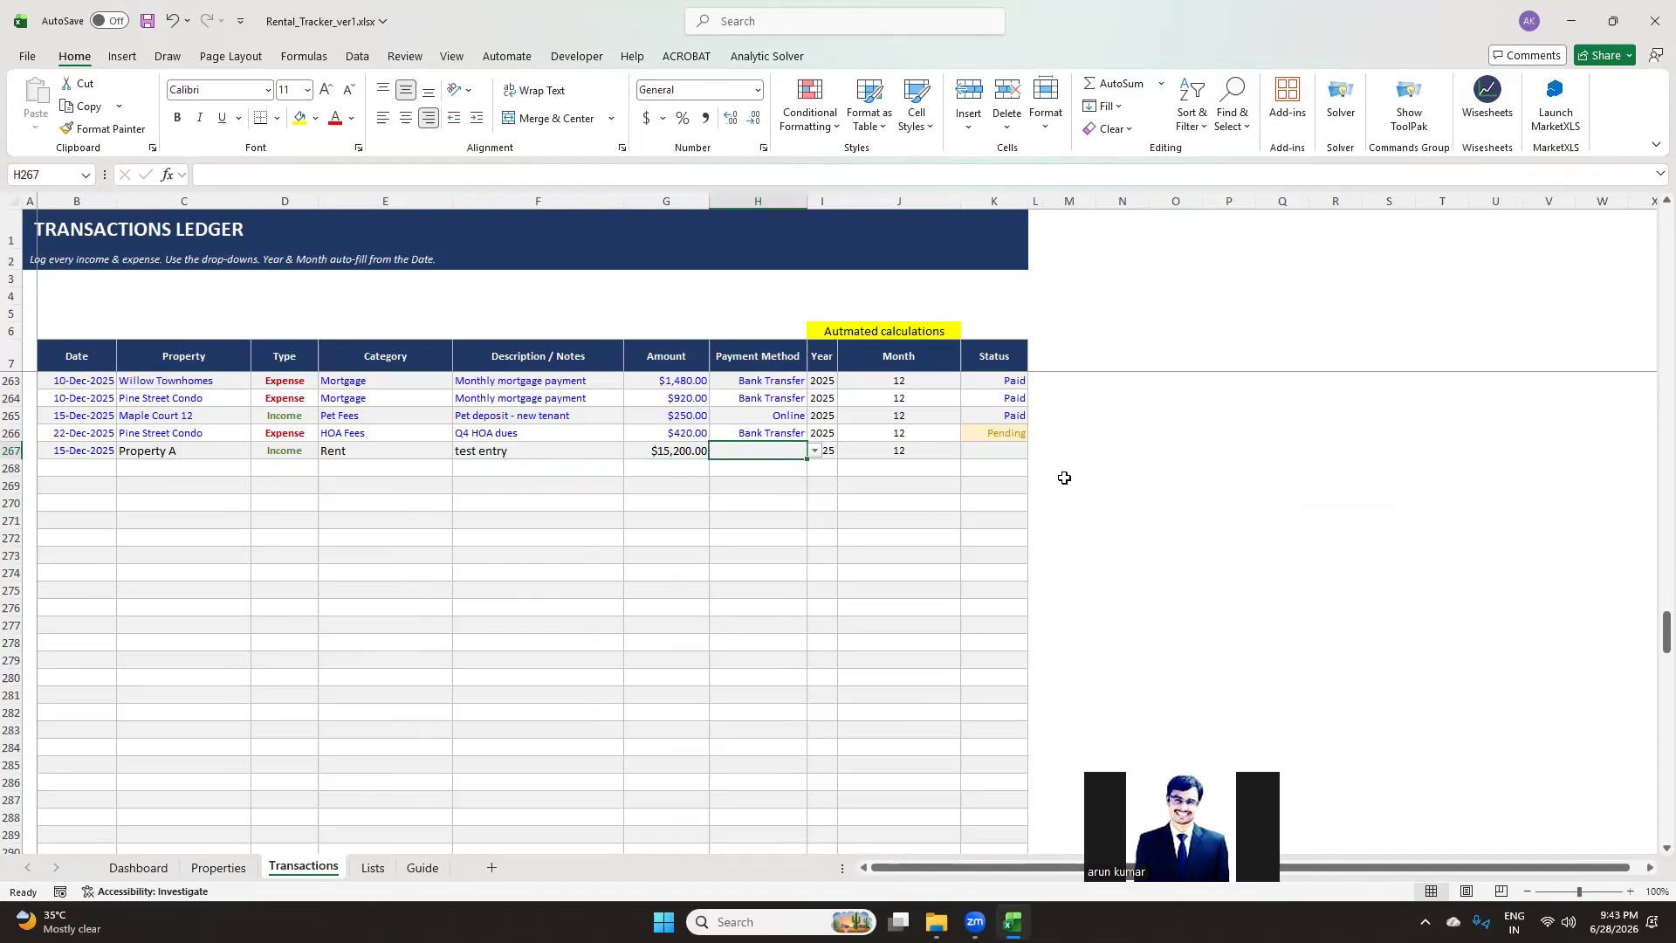
Set the new transaction's payment method to Cash and pick its status from the dropdown
click(815, 450)
click(789, 484)
click(844, 455)
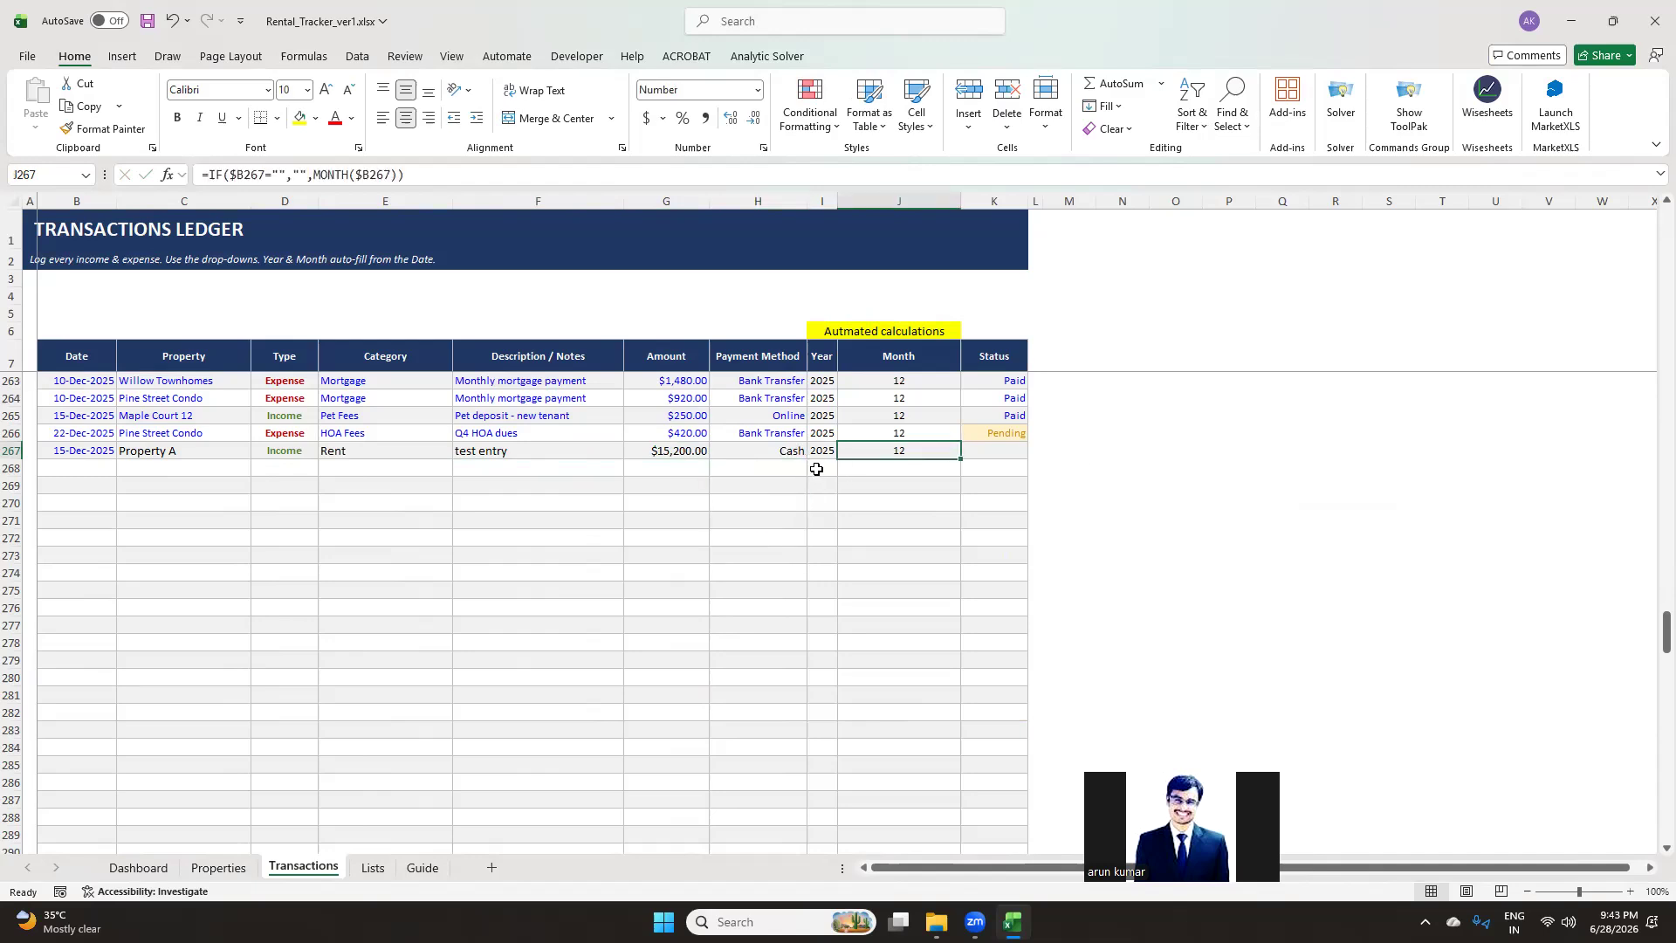
click(990, 453)
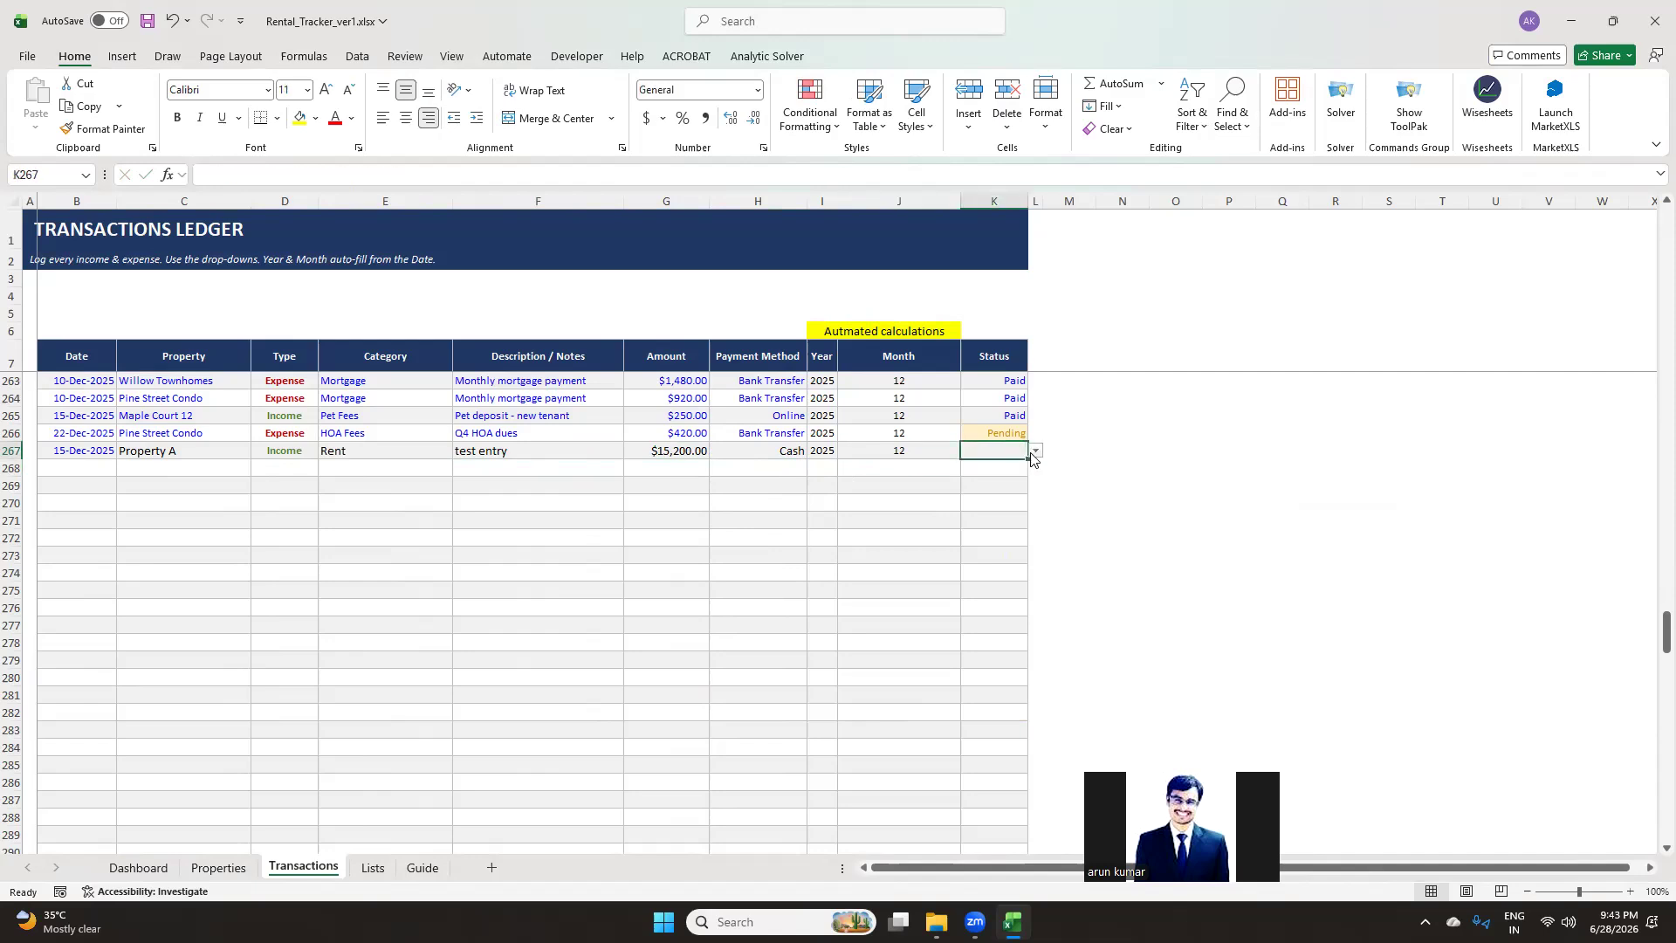
click(1035, 451)
click(1005, 483)
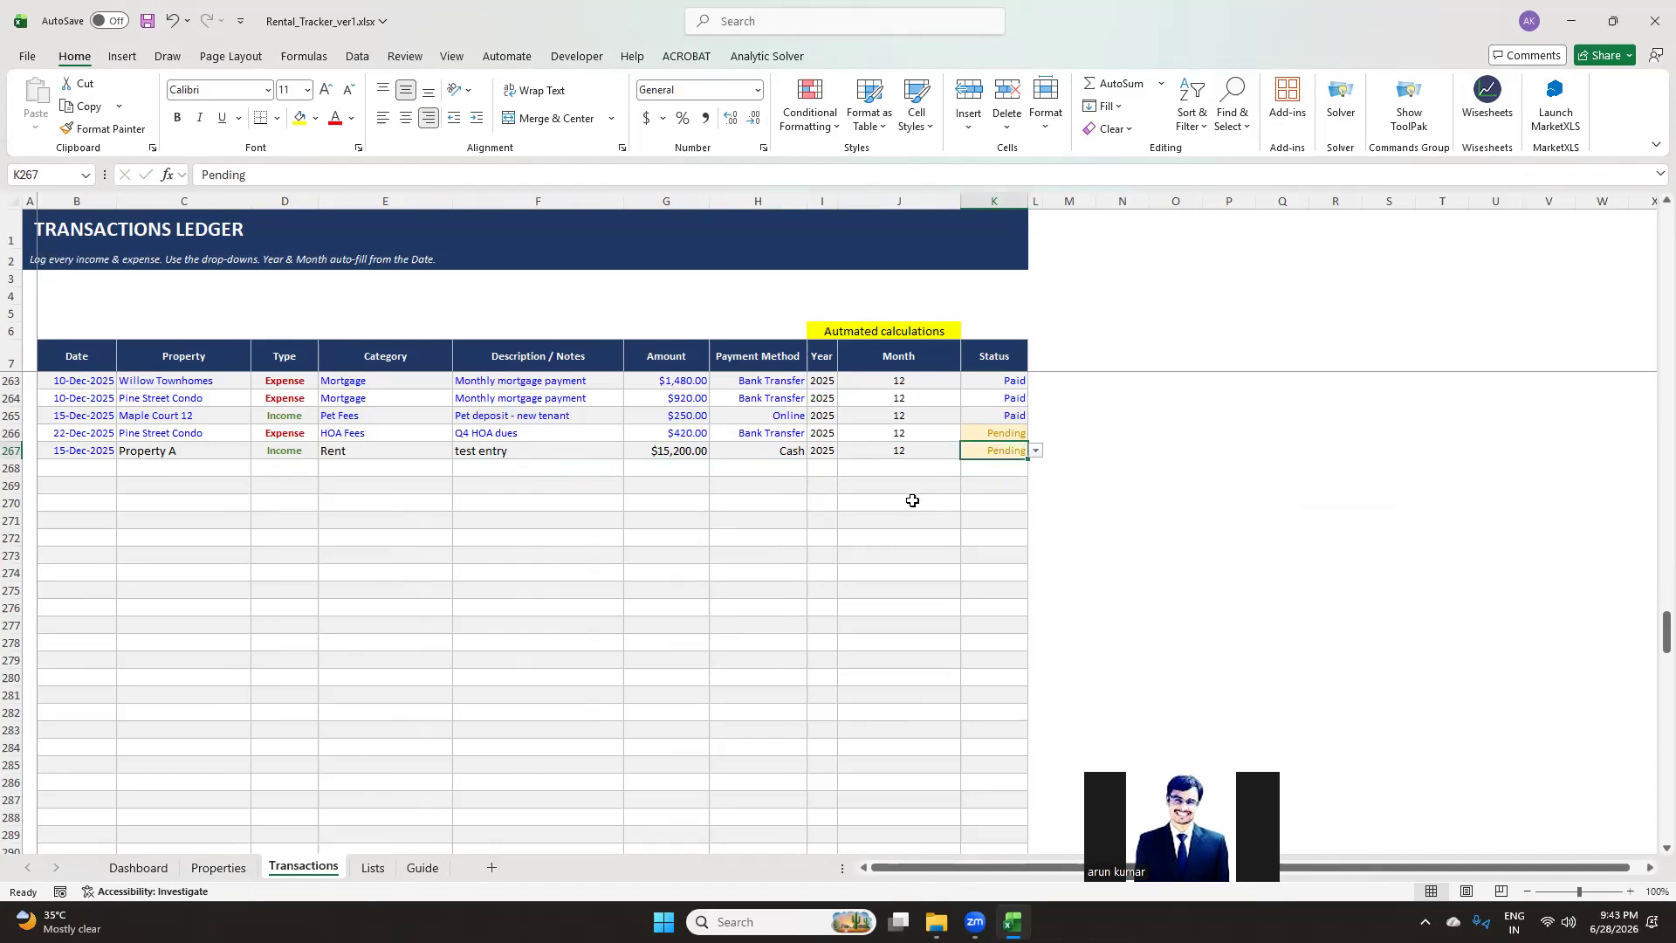
Return to the Dashboard and review the performance by property table, KPIs and charts
click(138, 866)
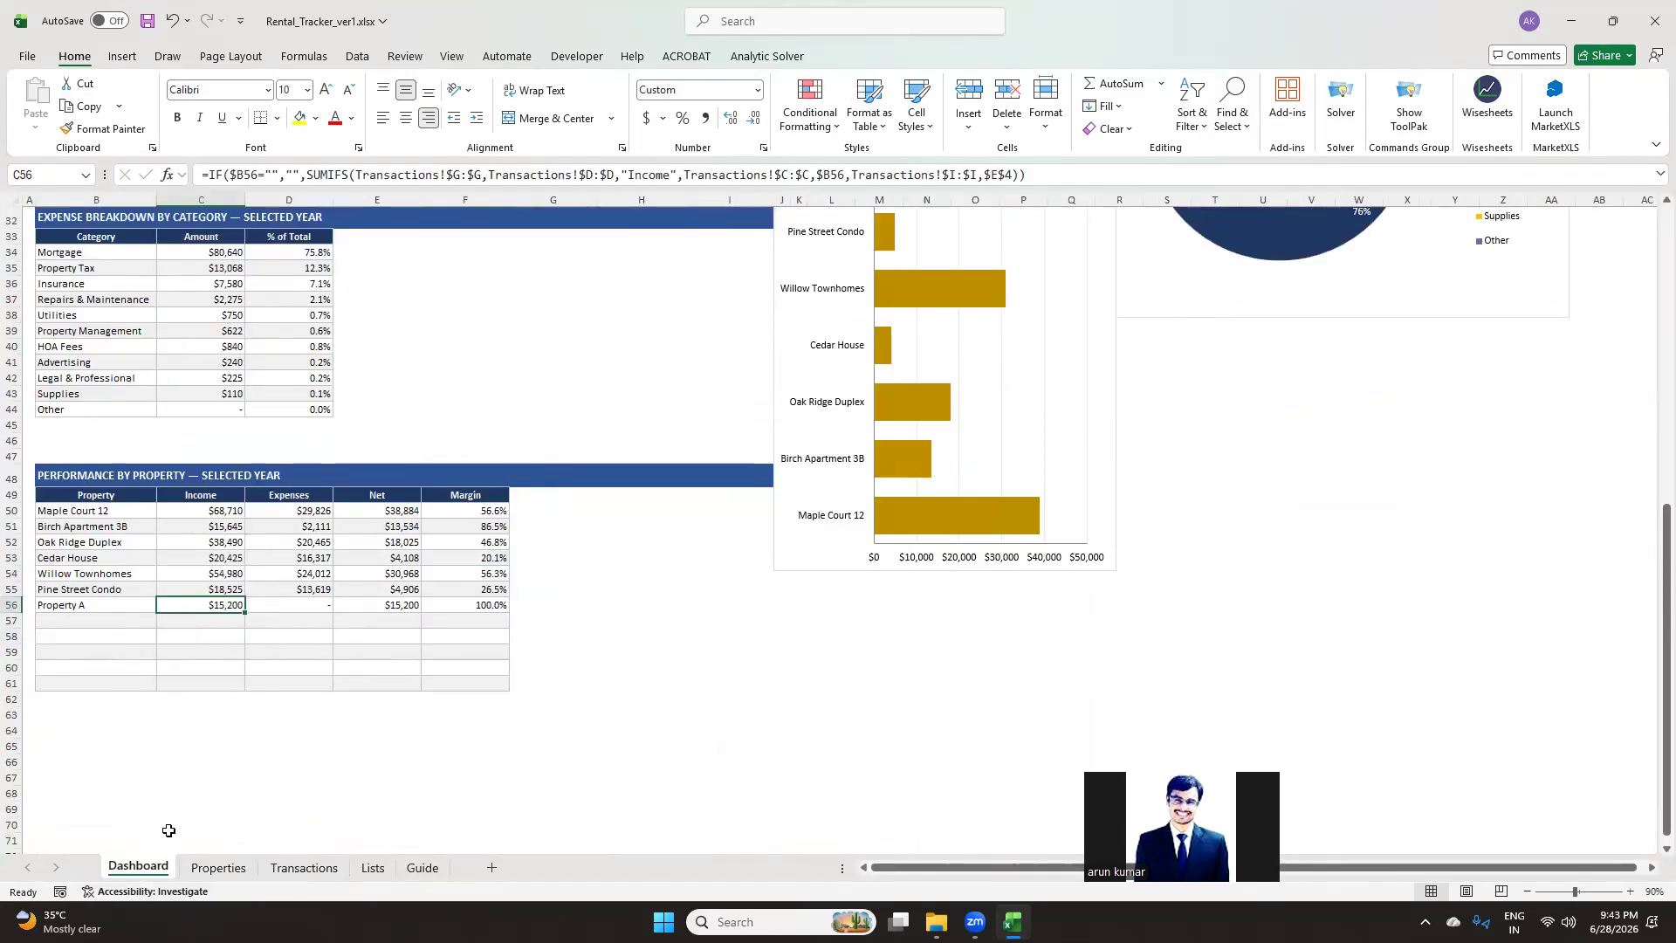
click(688, 603)
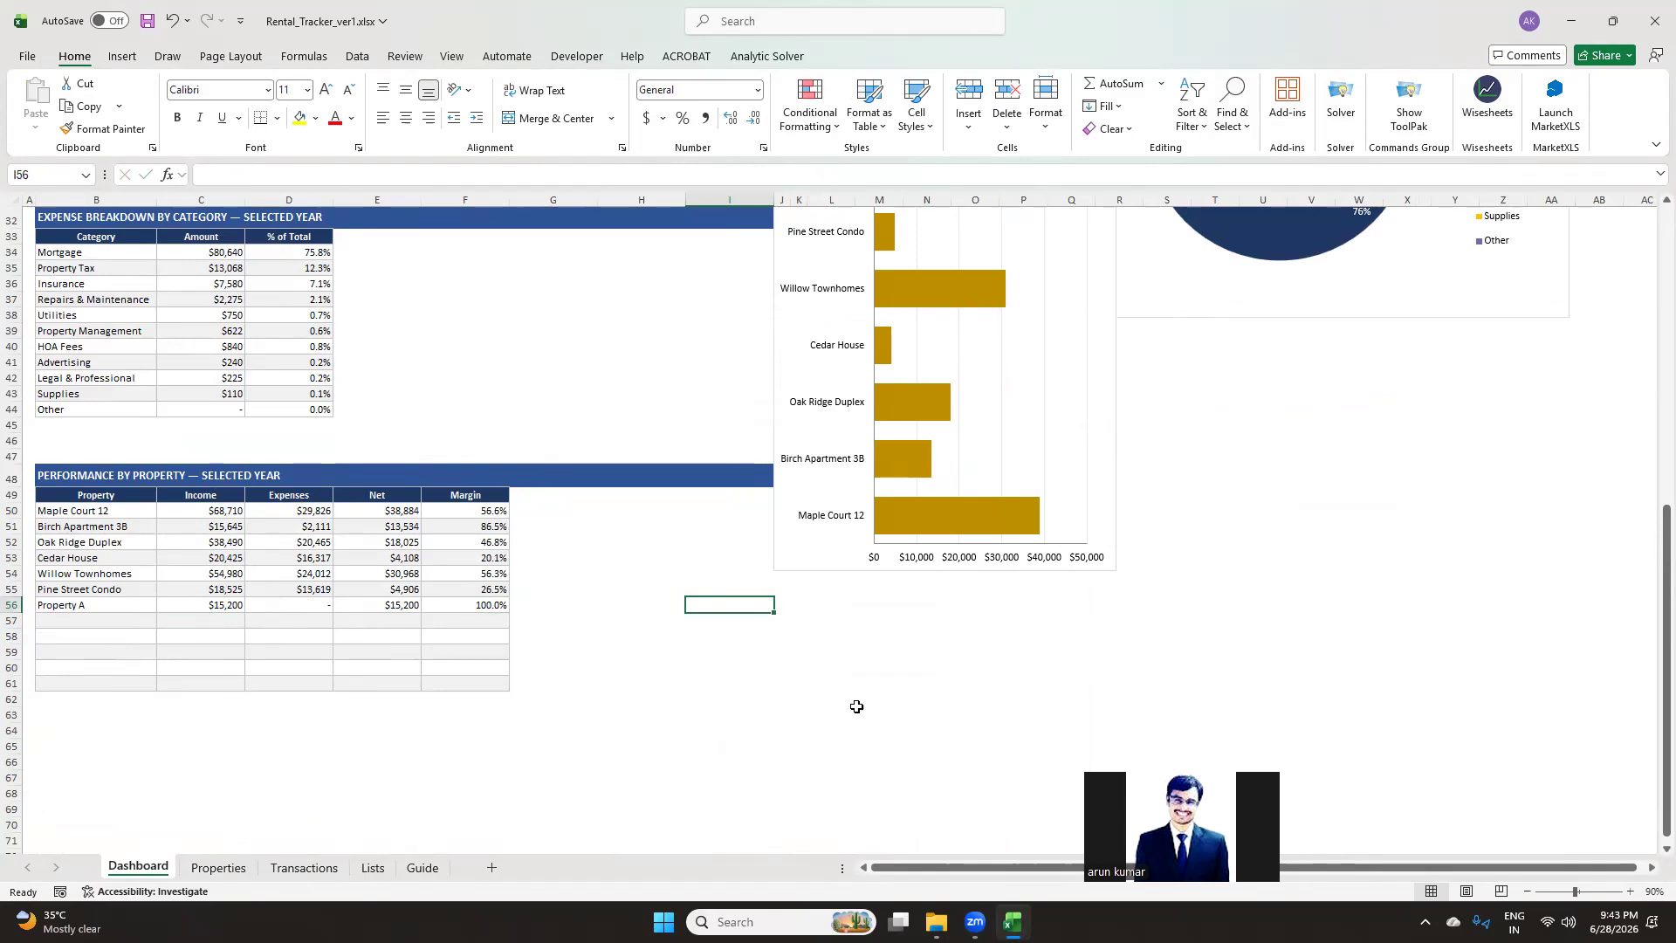
scroll(851, 705, up, 3)
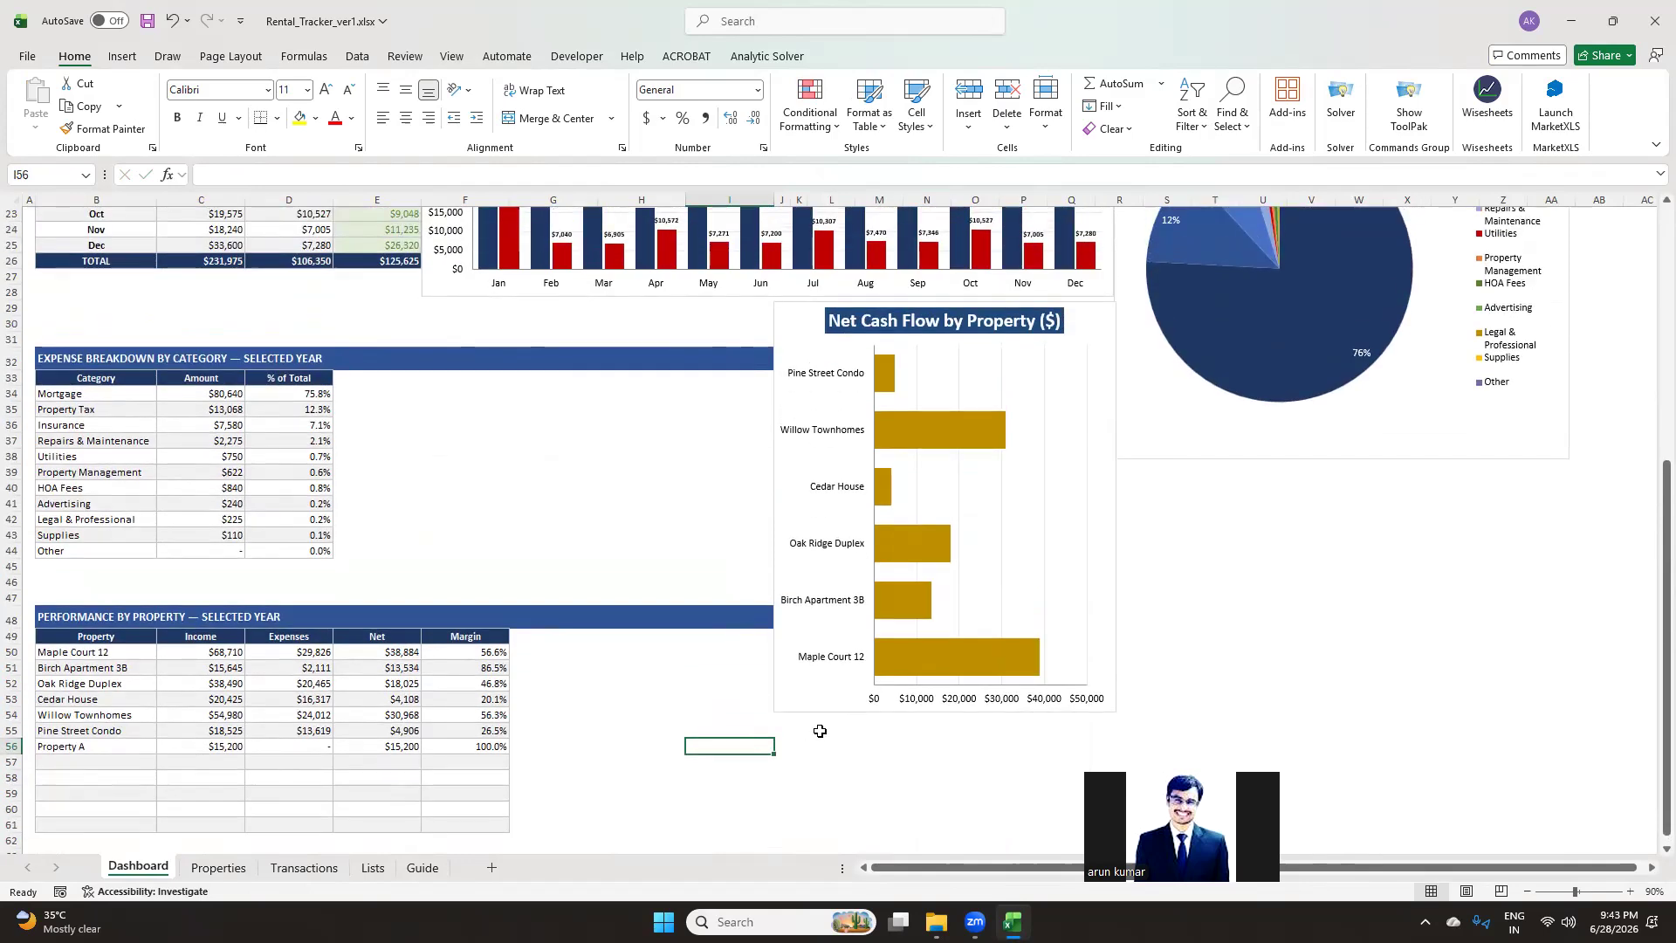
scroll(820, 731, up, 5)
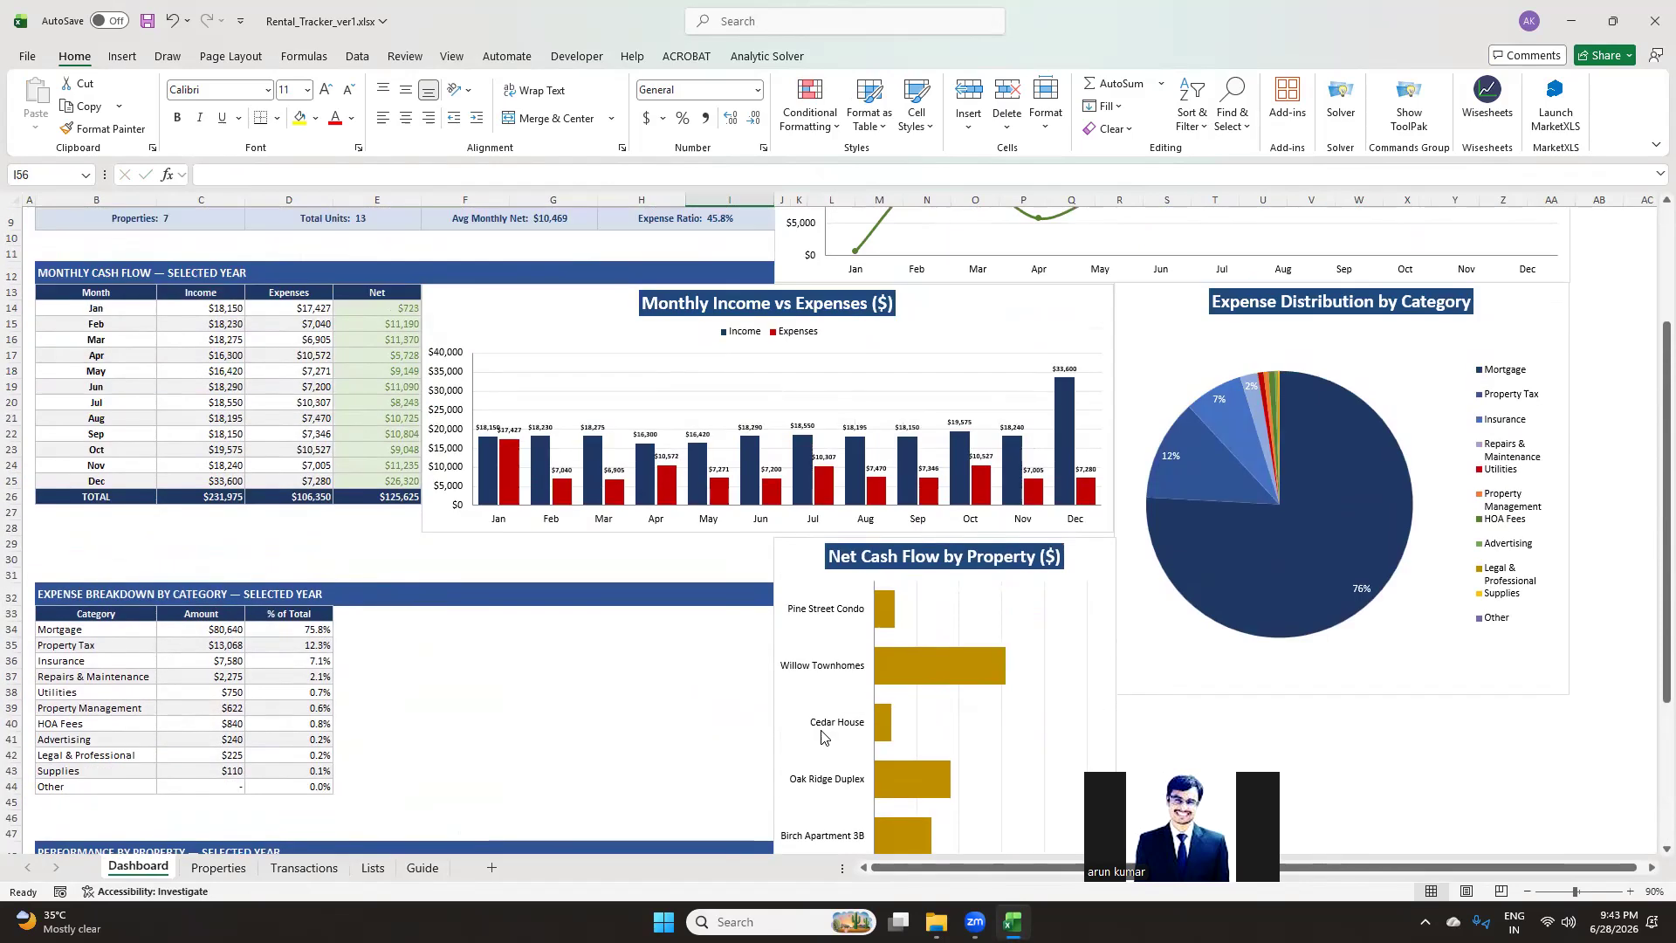
scroll(821, 735, up, 3)
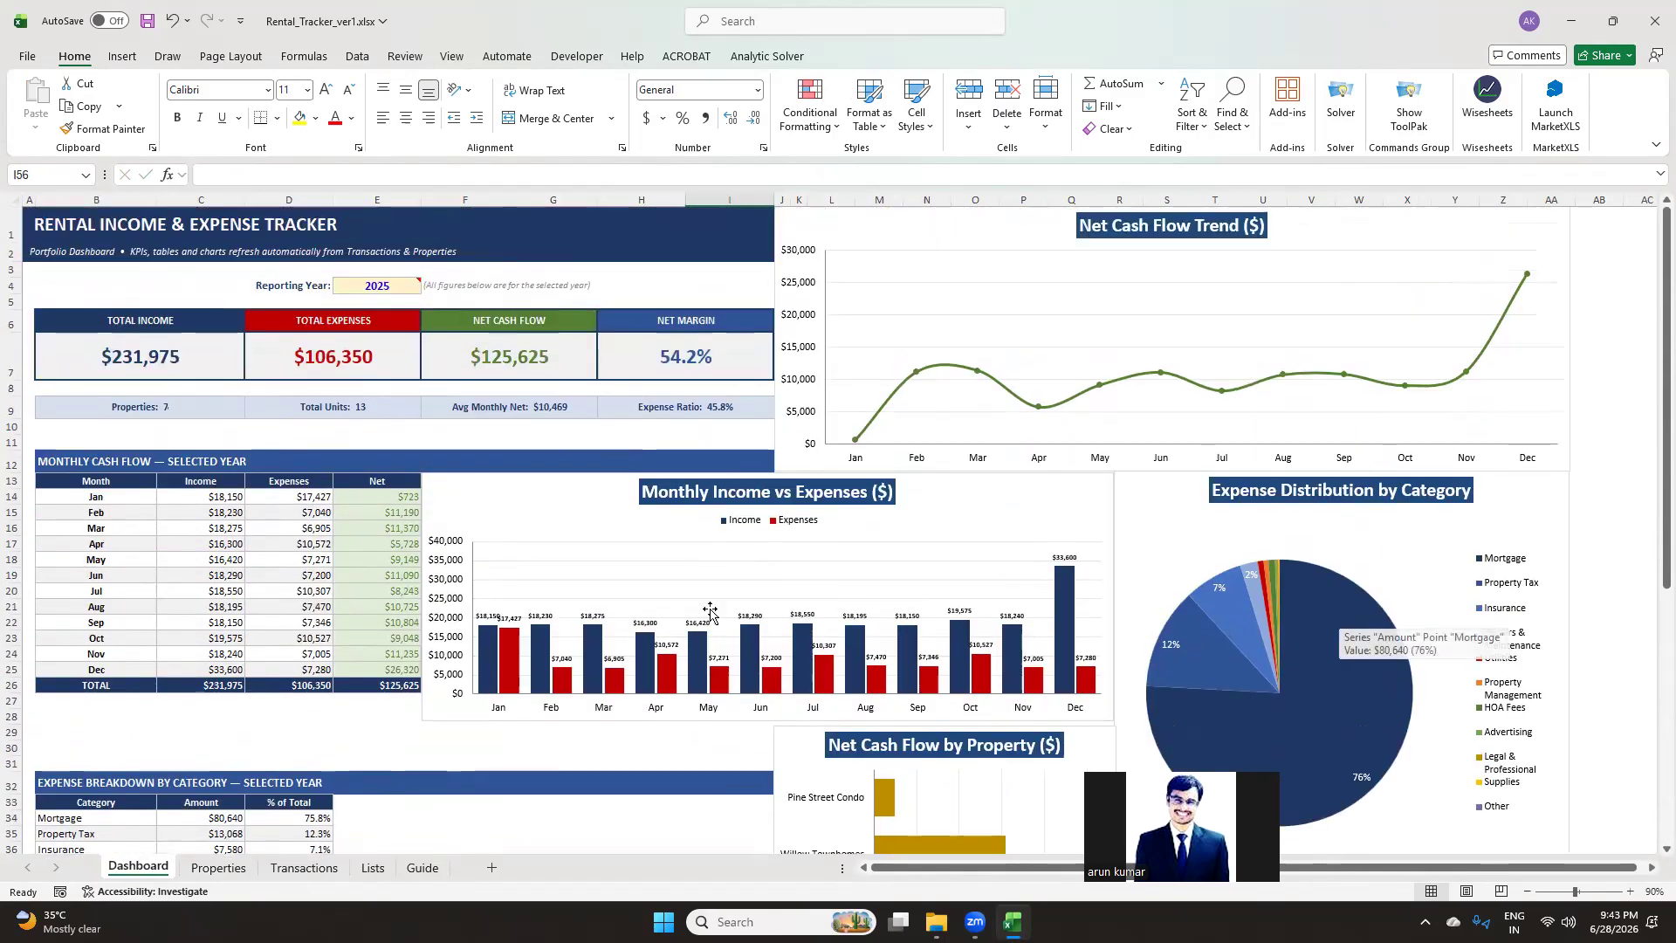
scroll(673, 591, down, 12)
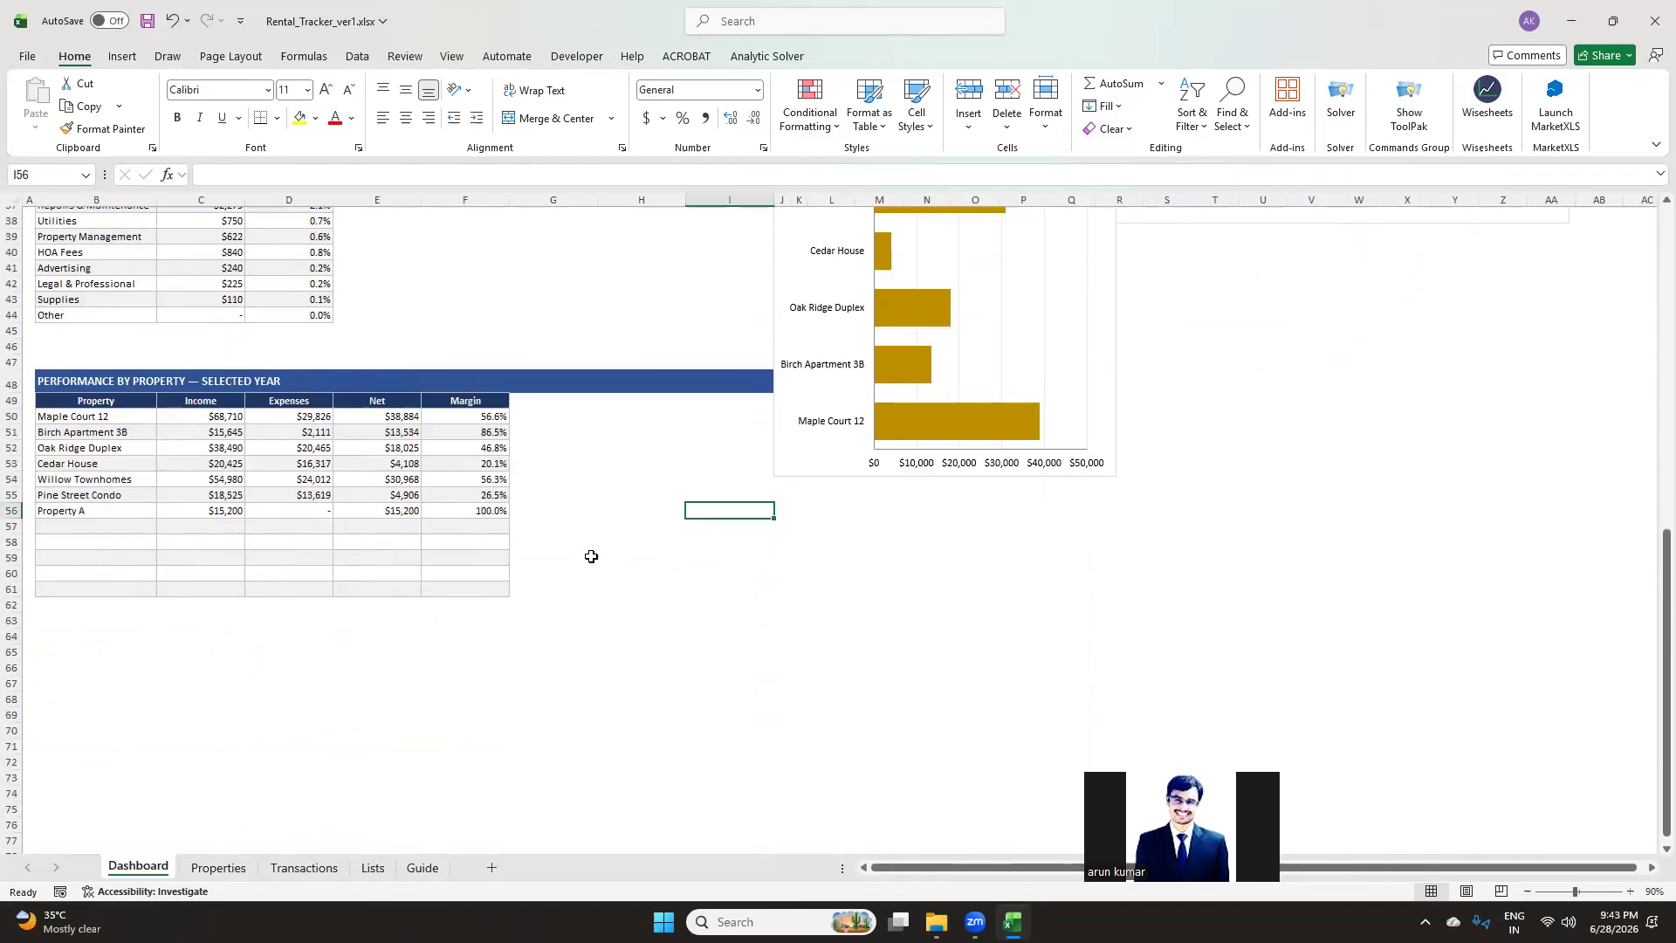
scroll(612, 536, up, 1)
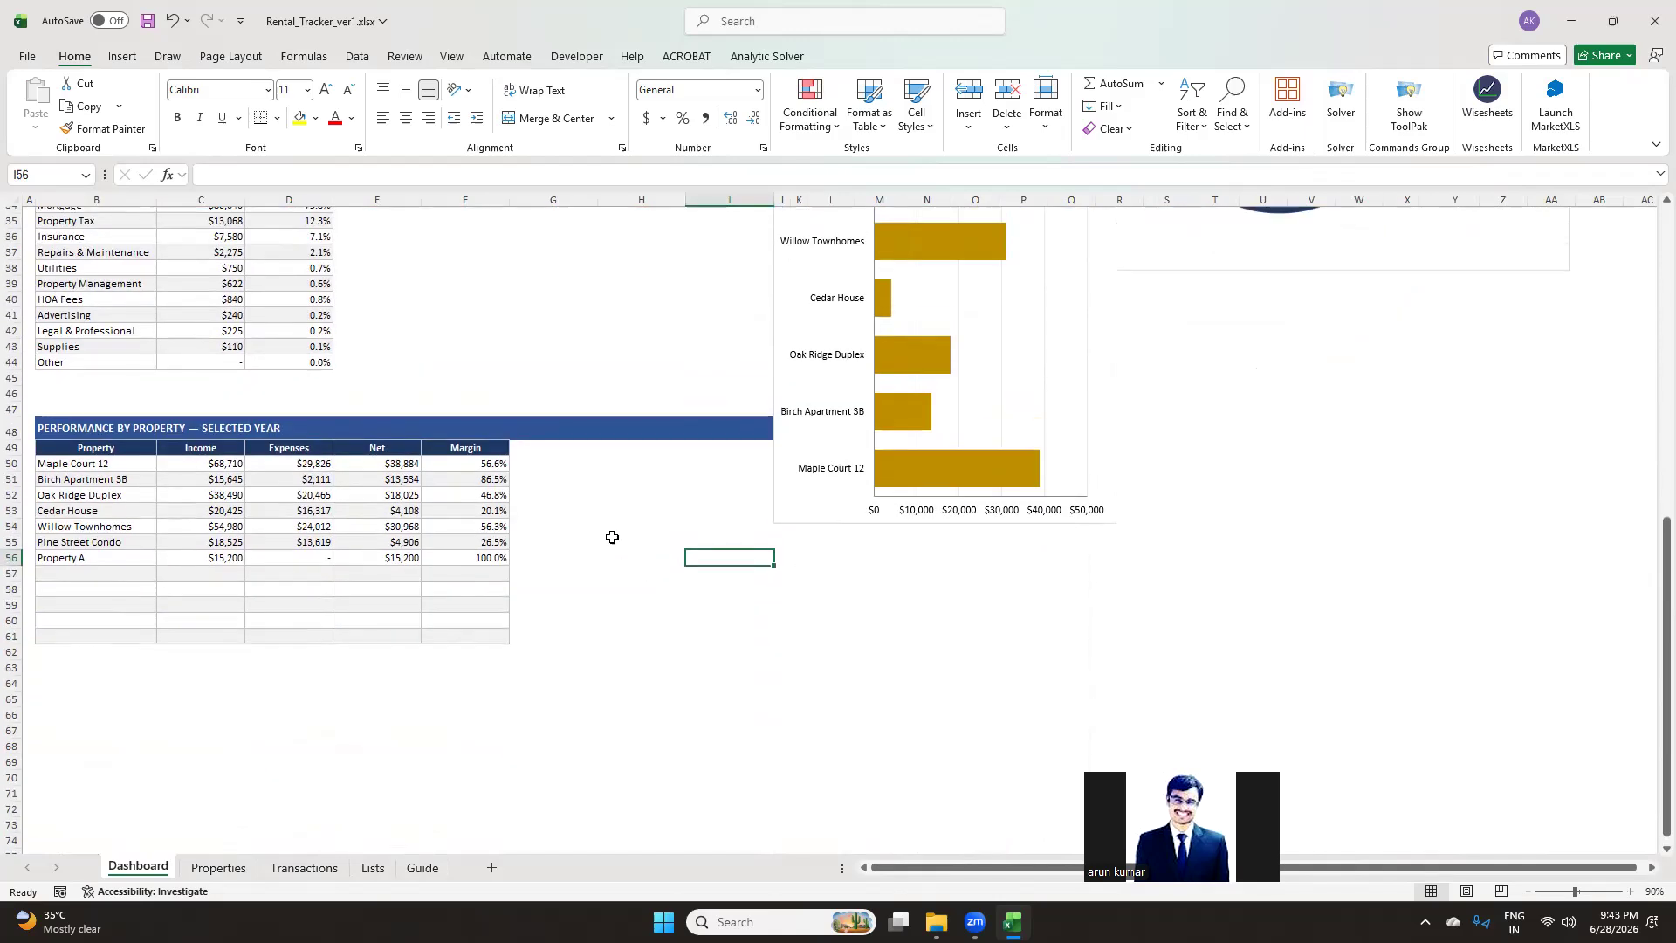
click(534, 557)
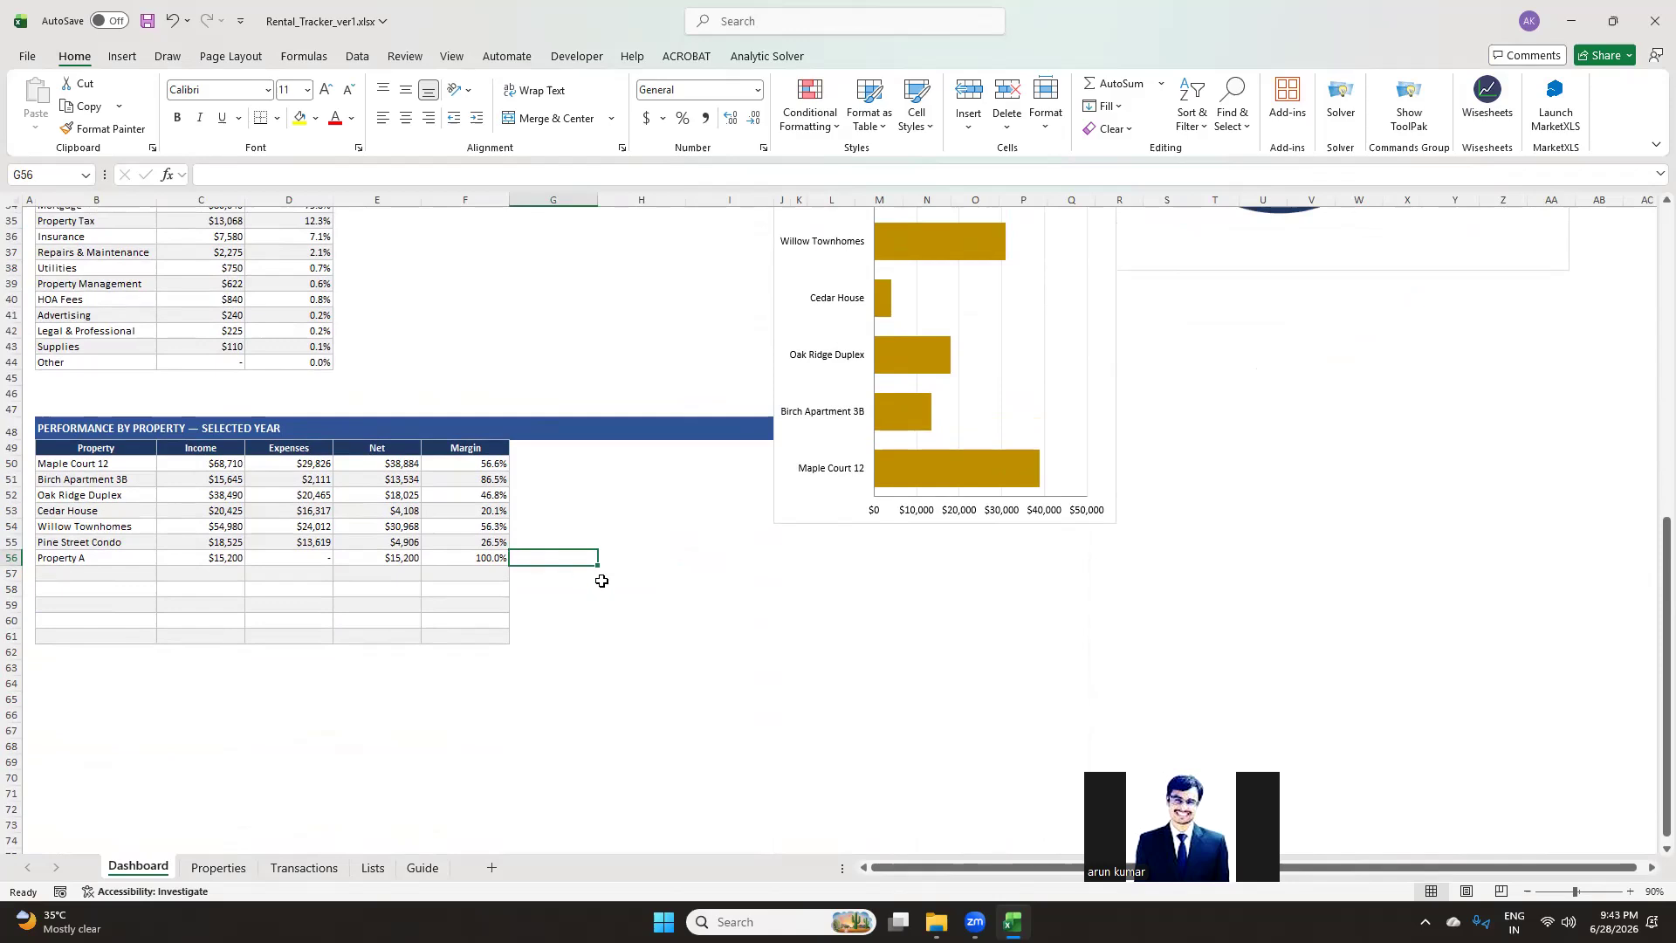
scroll(601, 580, up, 11)
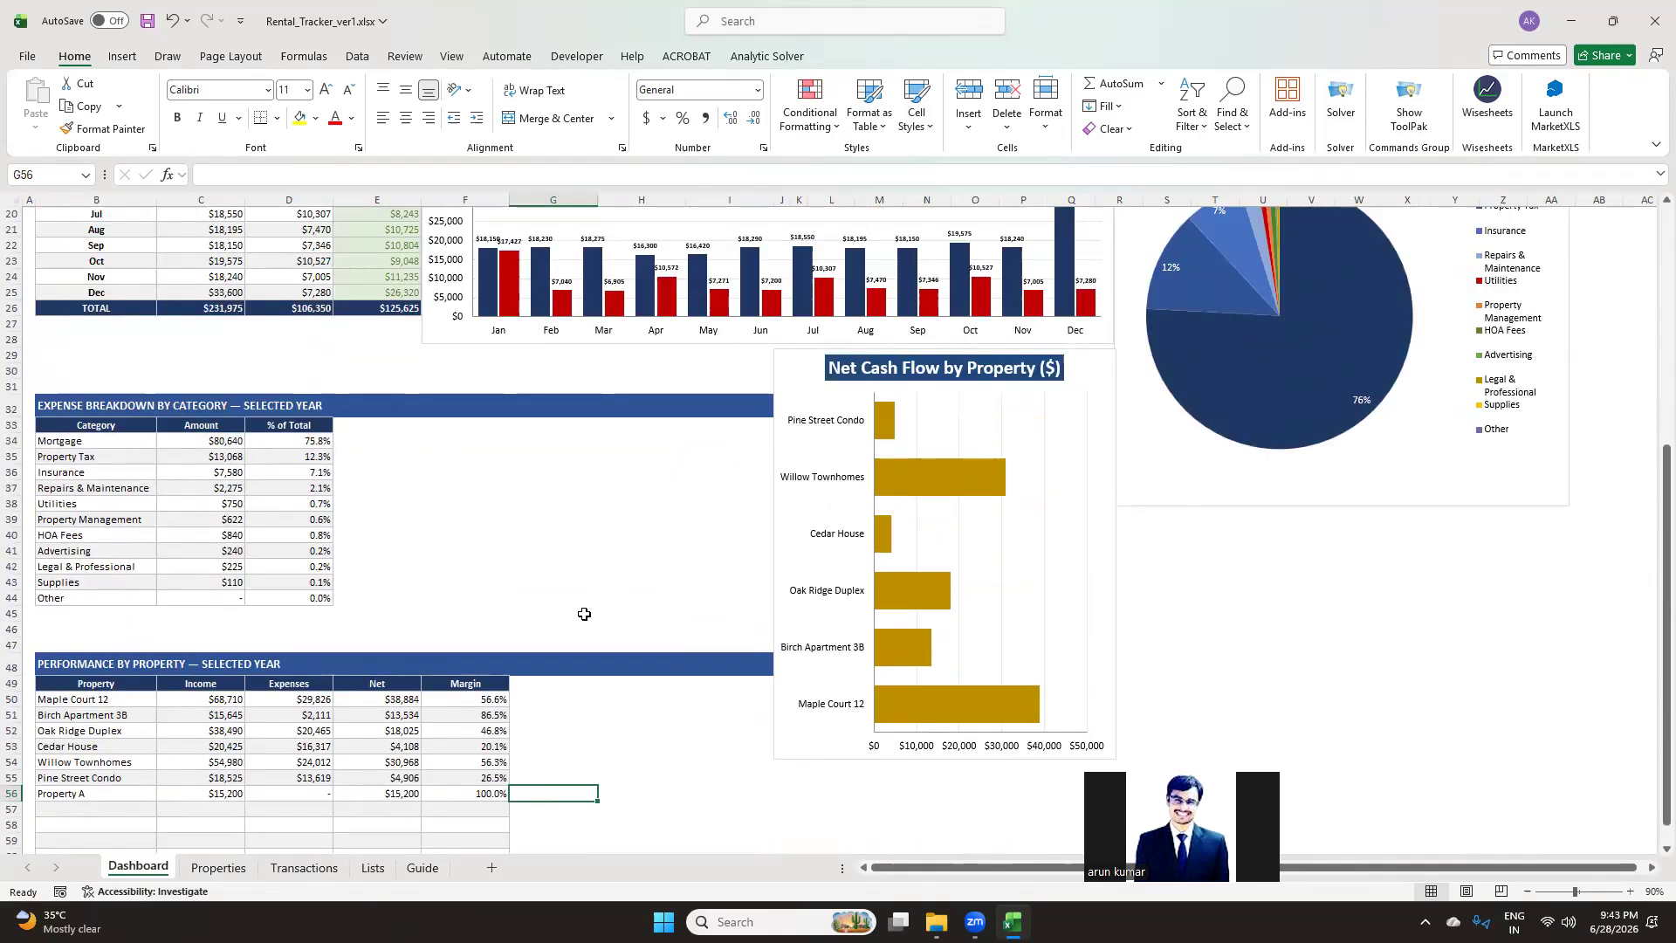